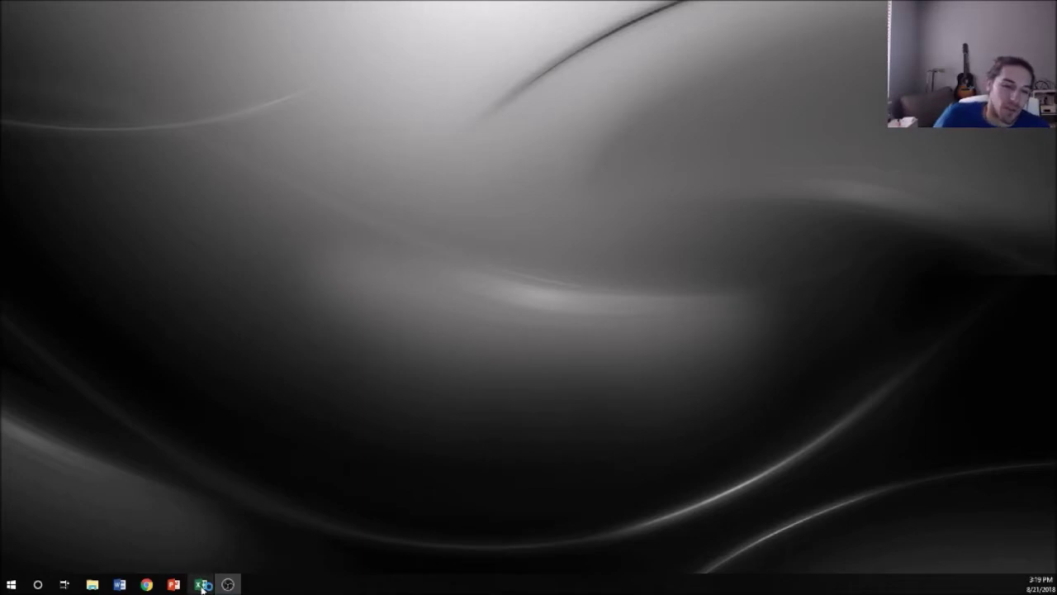
# Open Excel and enter the title "Driving Range" in cell B3 of the blank workbook, leaving B5 selected
pyautogui.click(202, 586)
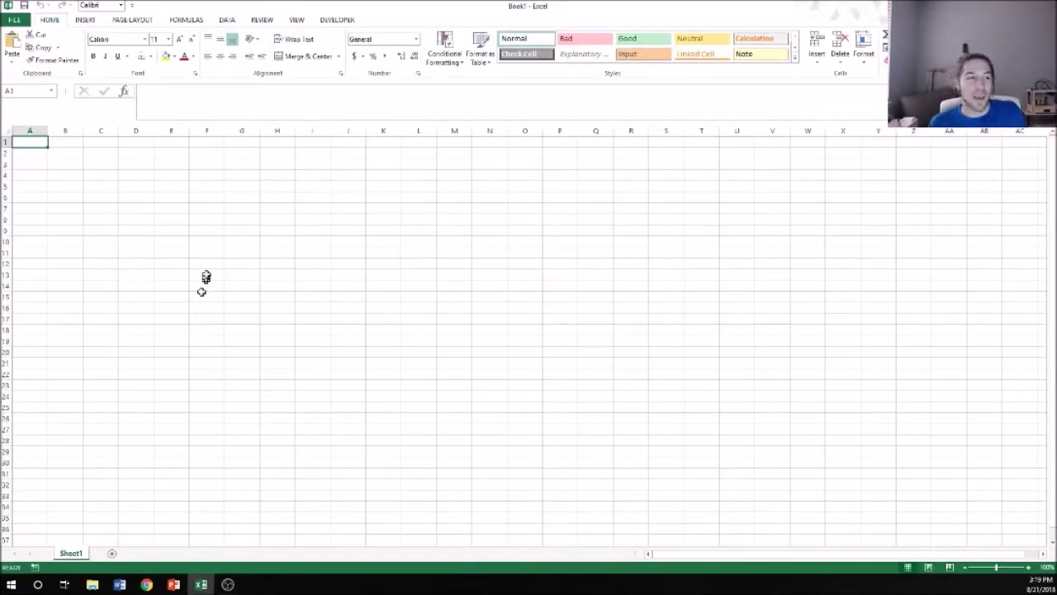
pyautogui.click(206, 251)
pyautogui.click(76, 177)
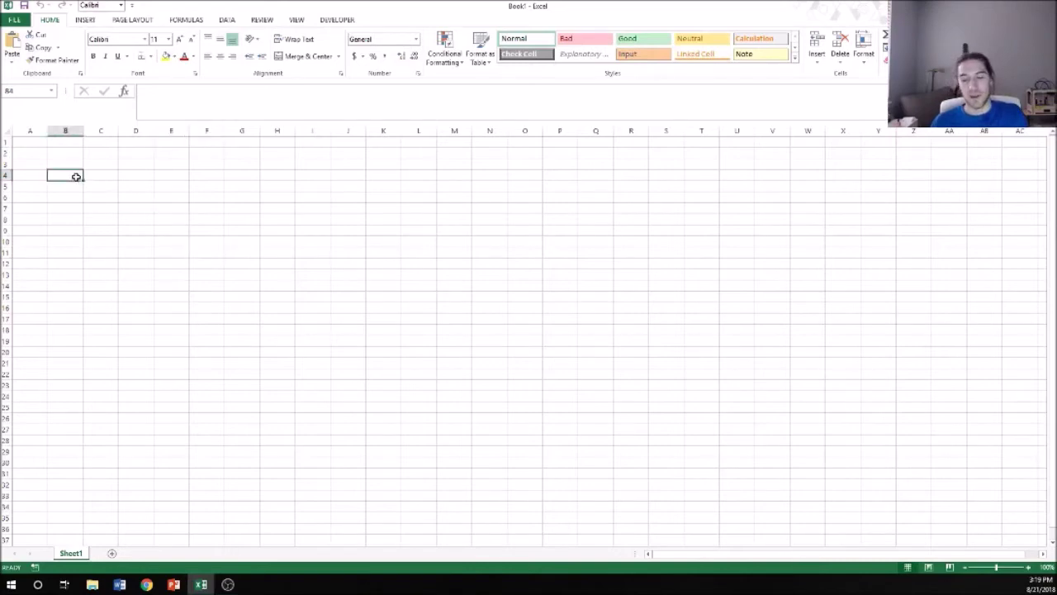
pyautogui.press('Up')
pyautogui.write('Driving')
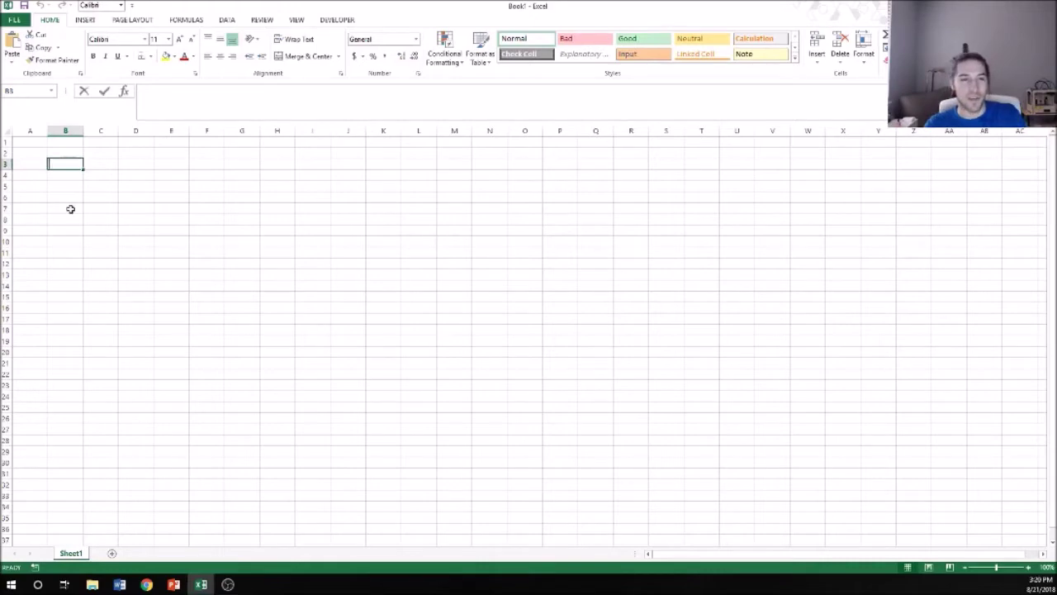
pyautogui.write(' Range')
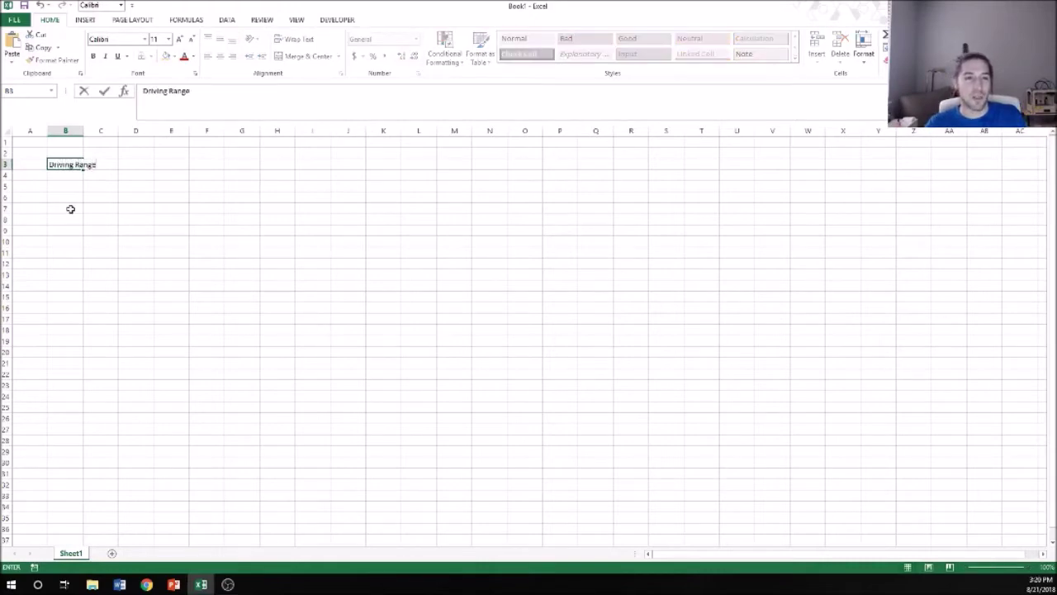
pyautogui.press('Return')
pyautogui.press('Down')
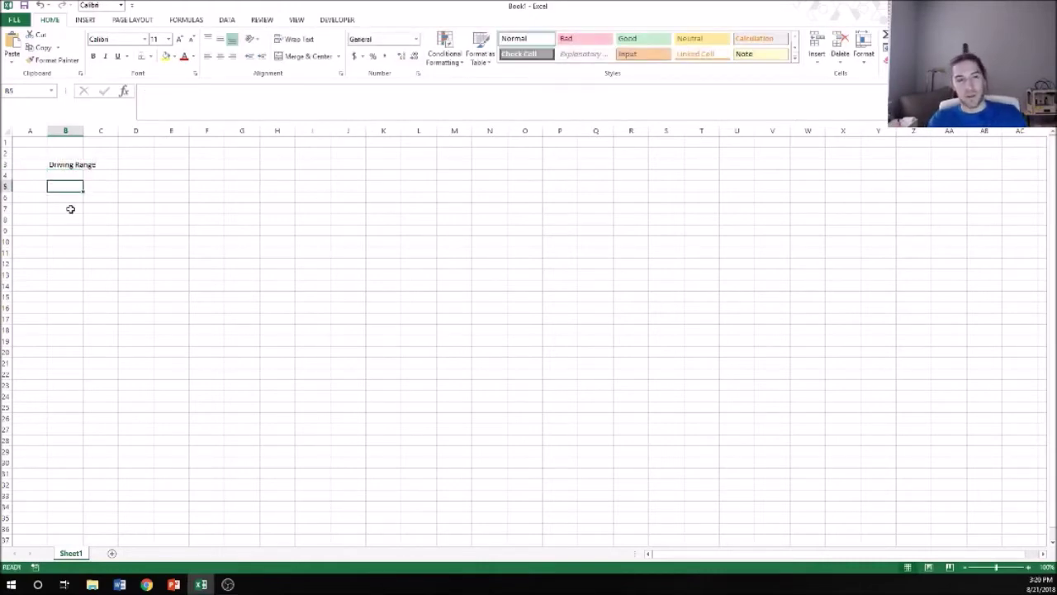
pyautogui.press('Down')
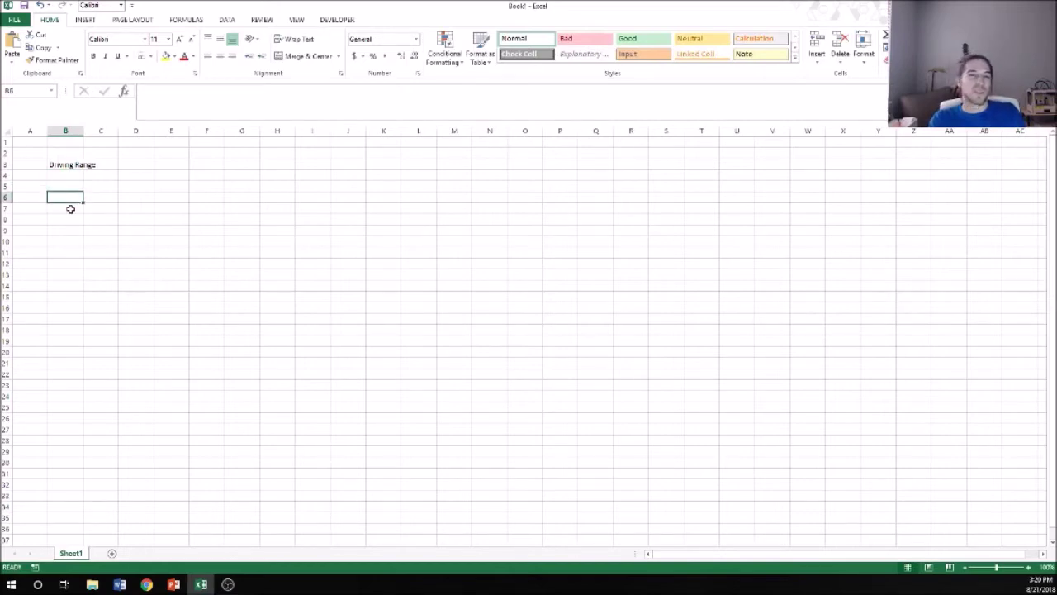
pyautogui.press('Up')
pyautogui.write('Cost')
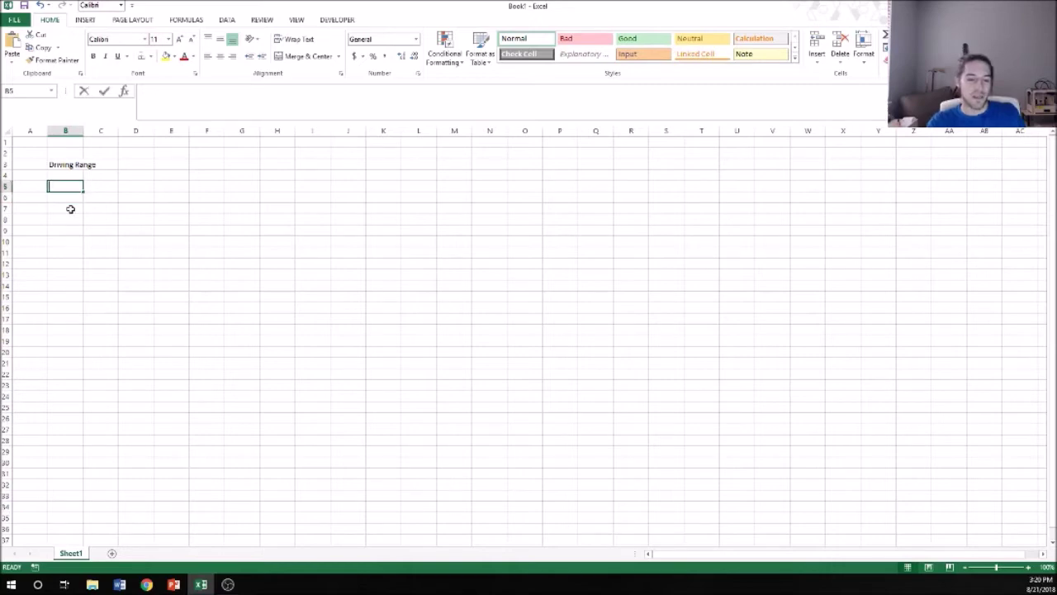
pyautogui.press('BackSpace')
pyautogui.press('BackSpace')
pyautogui.press('BackSpace')
pyautogui.press('BackSpace')
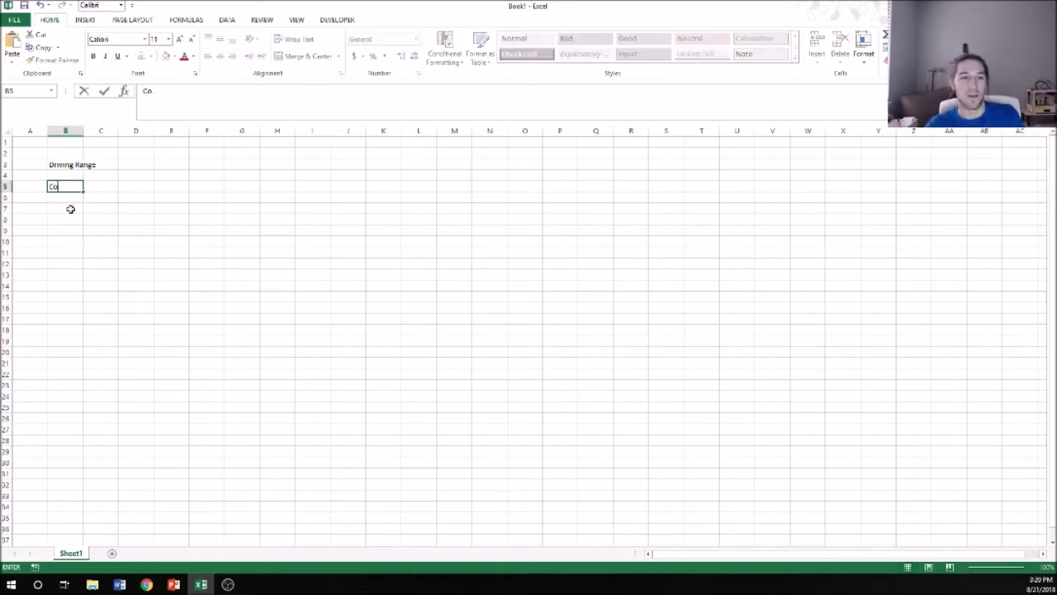
# Enter the label "Revenue Per Basket Of Balls" in cell B5
pyautogui.write('Revenue')
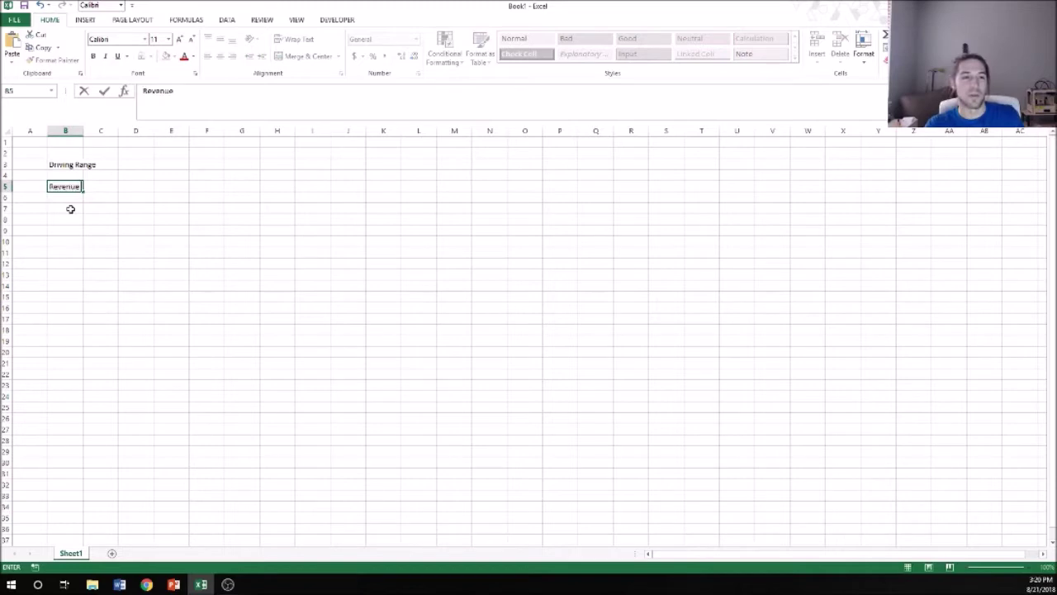
pyautogui.write(' Per Baske')
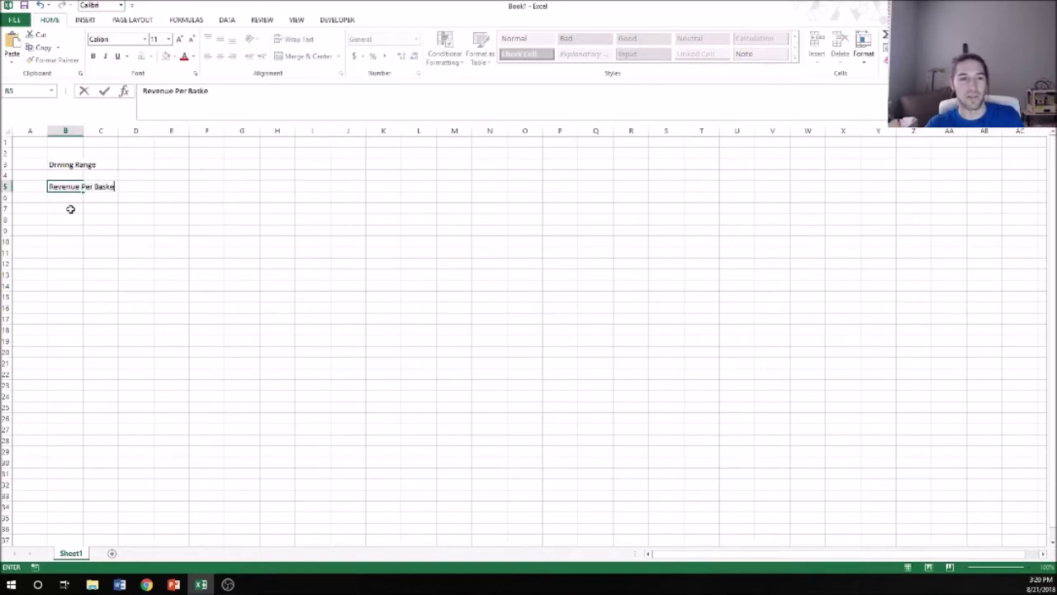
pyautogui.write('t Of Balls')
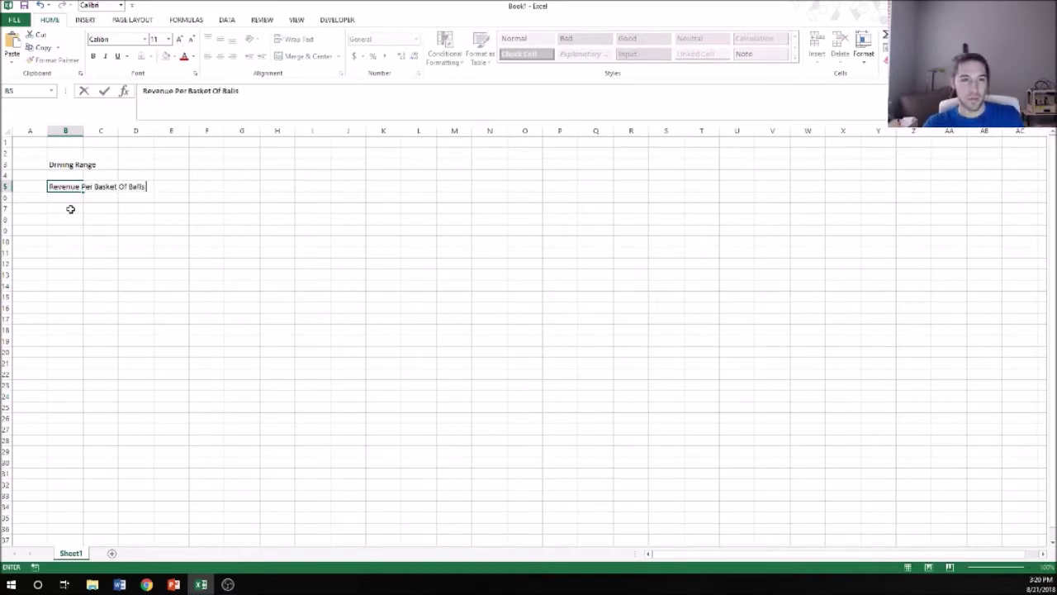
pyautogui.press('Return')
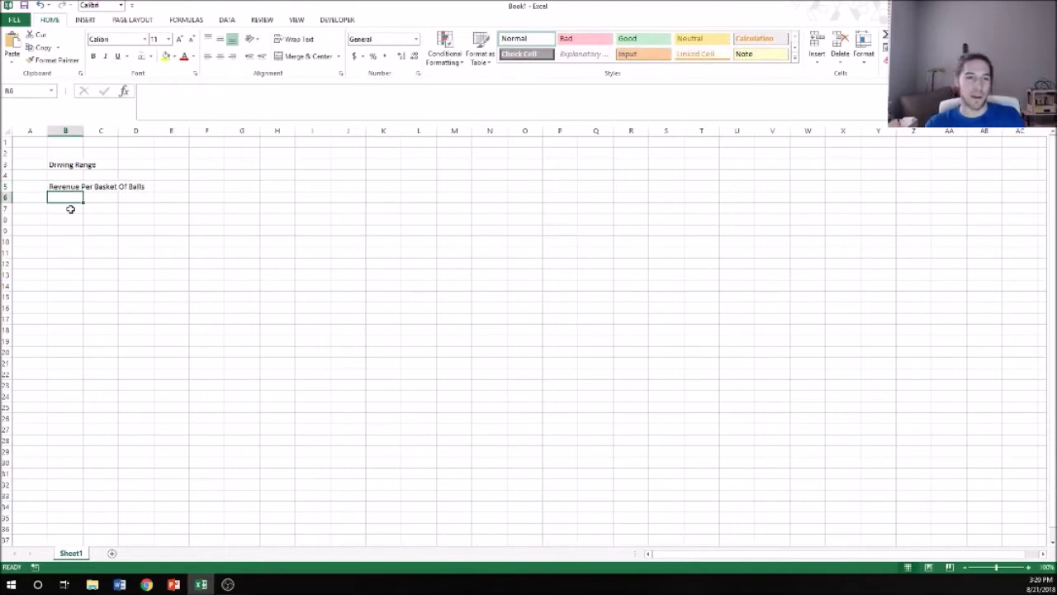
# Enter the label "How many balls in a basket" in cell B6
pyautogui.write('How many')
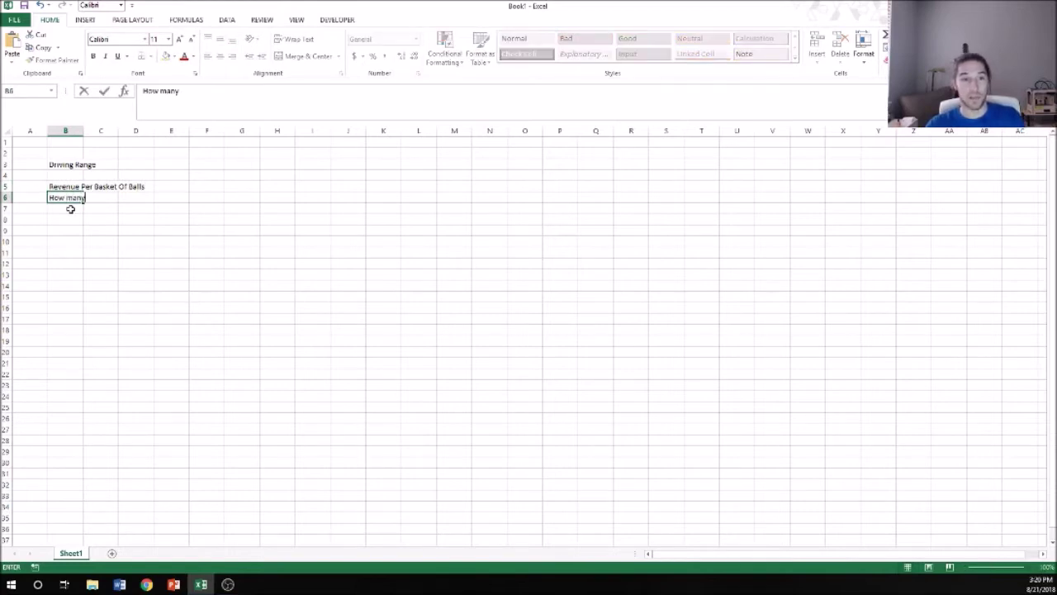
pyautogui.write(' balls in a basket')
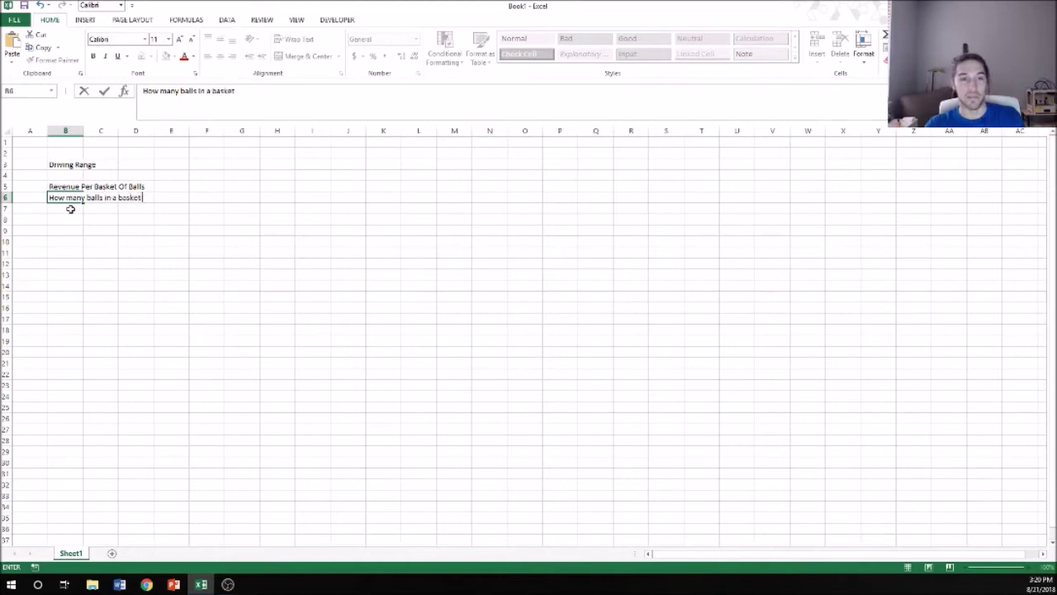
pyautogui.press('Return')
# Enter the label "How long it takes people hit a basket of balls" in cell B7
pyautogui.write('How long it takes pleo')
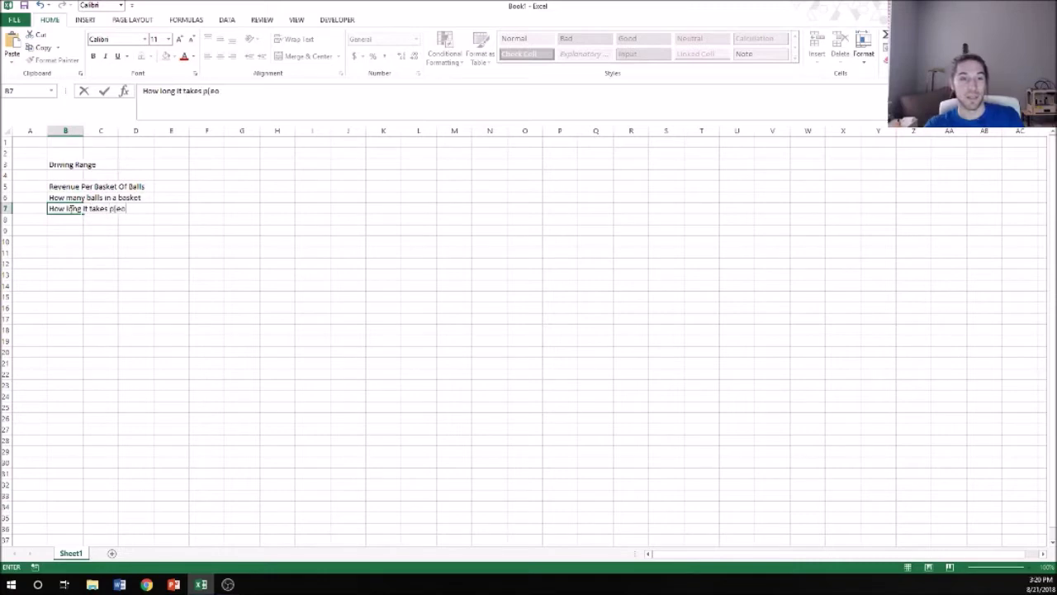
pyautogui.press('BackSpace')
pyautogui.press('BackSpace')
pyautogui.write('eopole t')
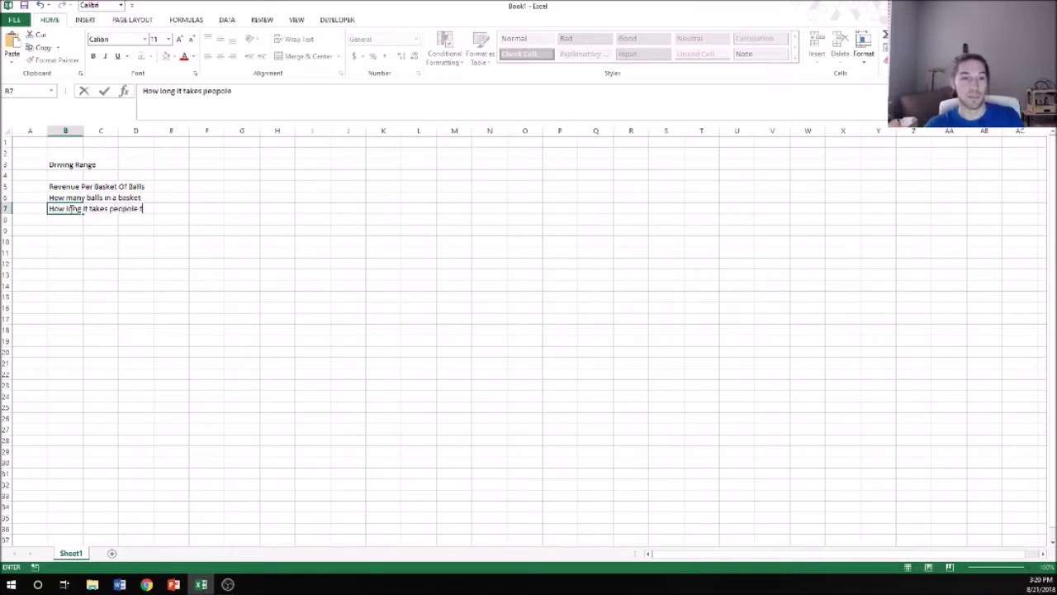
pyautogui.press('BackSpace')
pyautogui.press('BackSpace')
pyautogui.press('BackSpace')
pyautogui.write('le hit a basket of balls')
pyautogui.press('Return')
# Enter the label "Number of People in the area" in cell B8
pyautogui.press('Return')
pyautogui.press('Up')
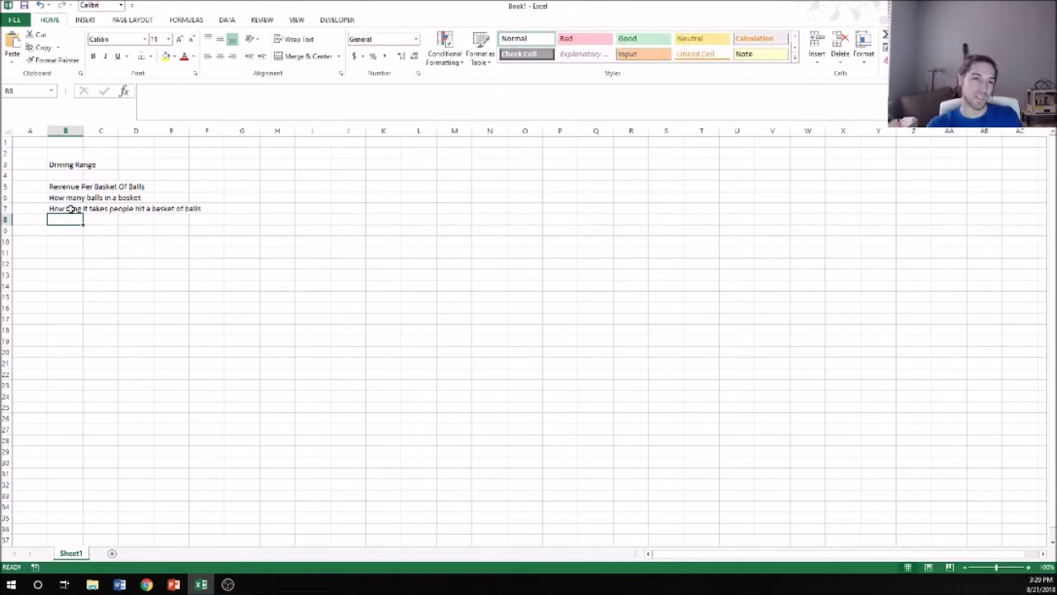
pyautogui.write('Num')
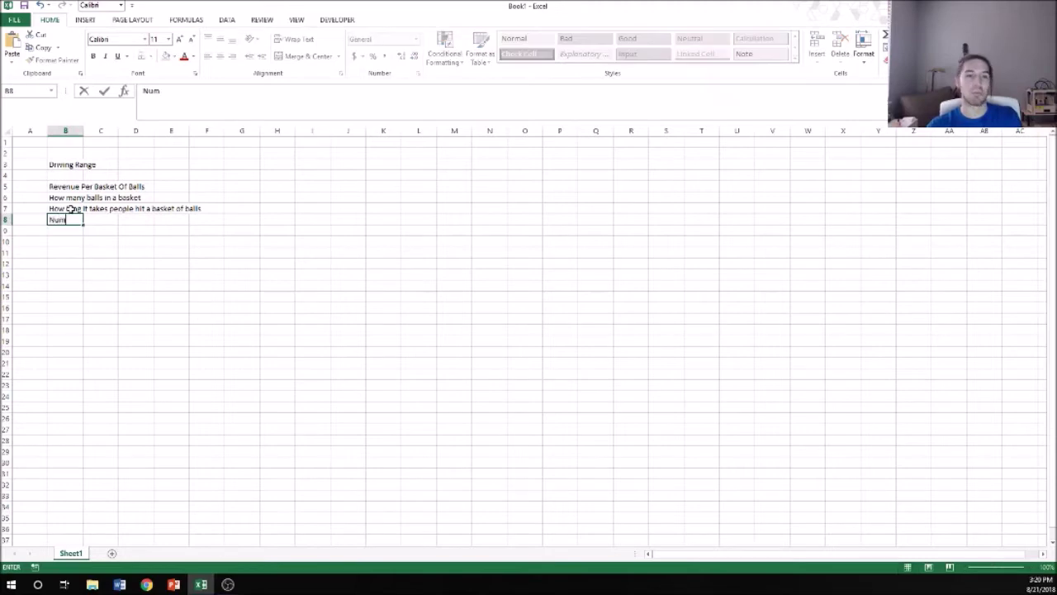
pyautogui.write('ber of People in a')
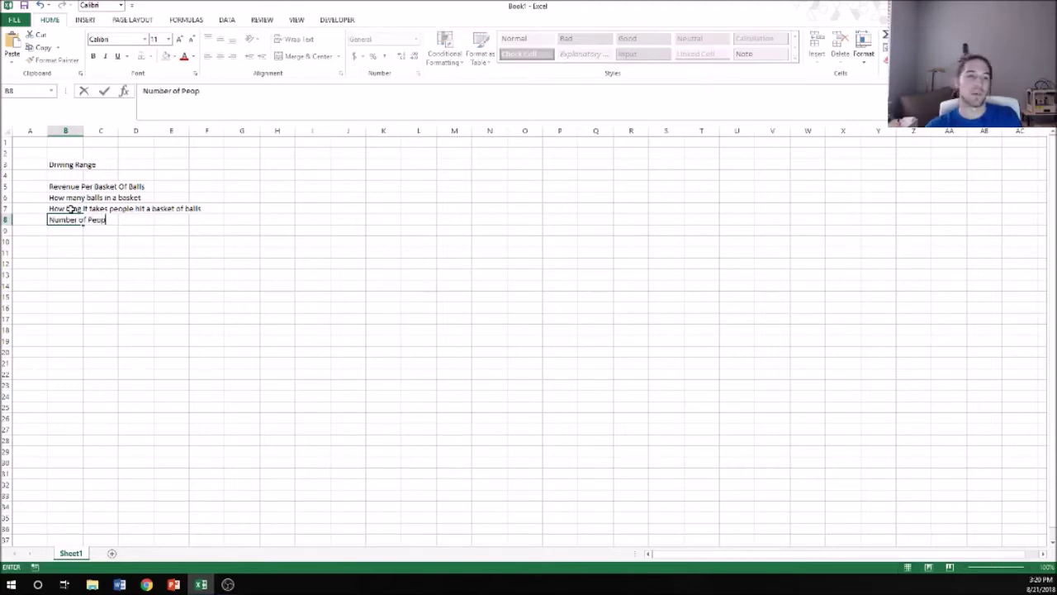
pyautogui.press('BackSpace')
pyautogui.write('the area.')
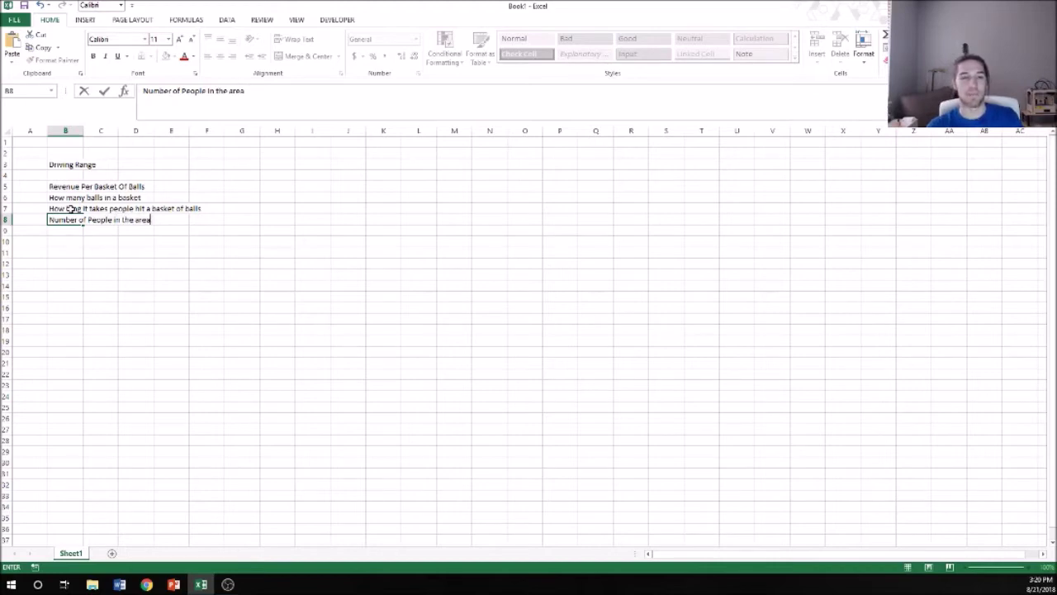
pyautogui.press('BackSpace')
pyautogui.press('Return')
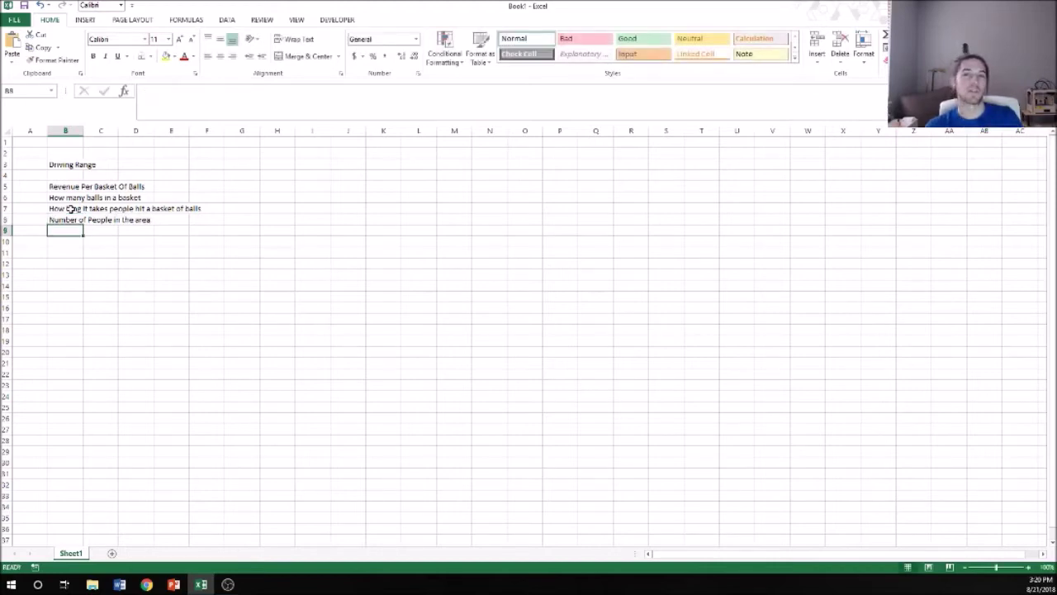
# Leave row 9 blank and list the cost labels Land, Maintenance, Employees and GA in cells B10 to B13
pyautogui.press('Return')
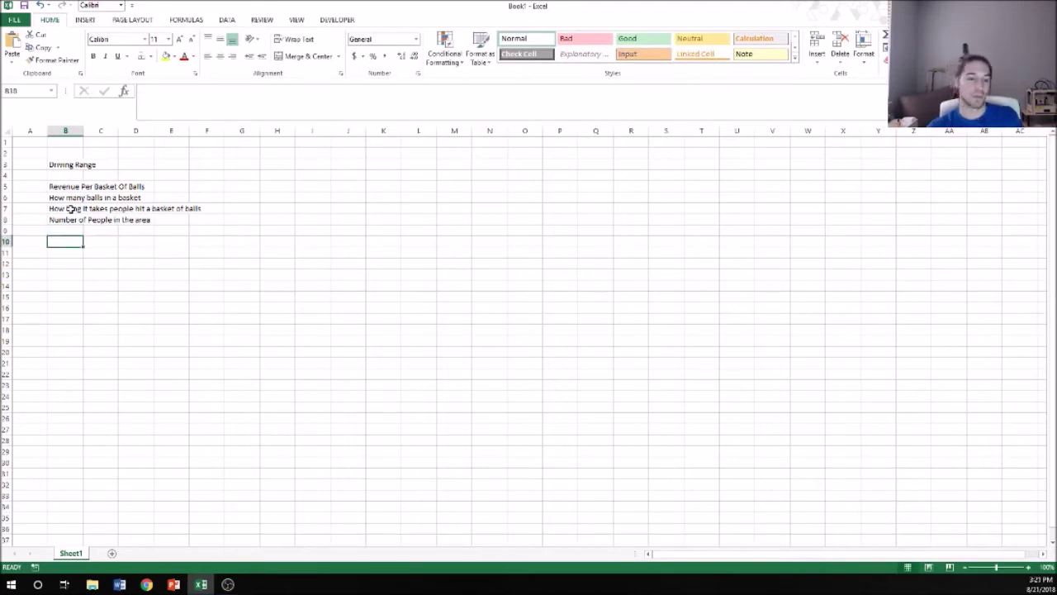
pyautogui.write('Land')
pyautogui.press('Return')
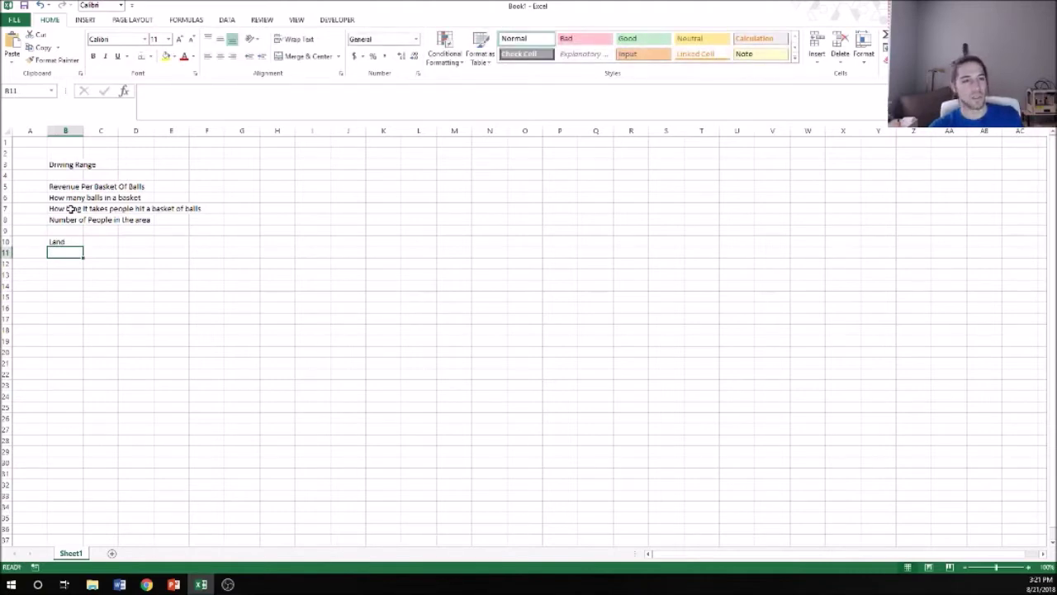
pyautogui.write('Maint')
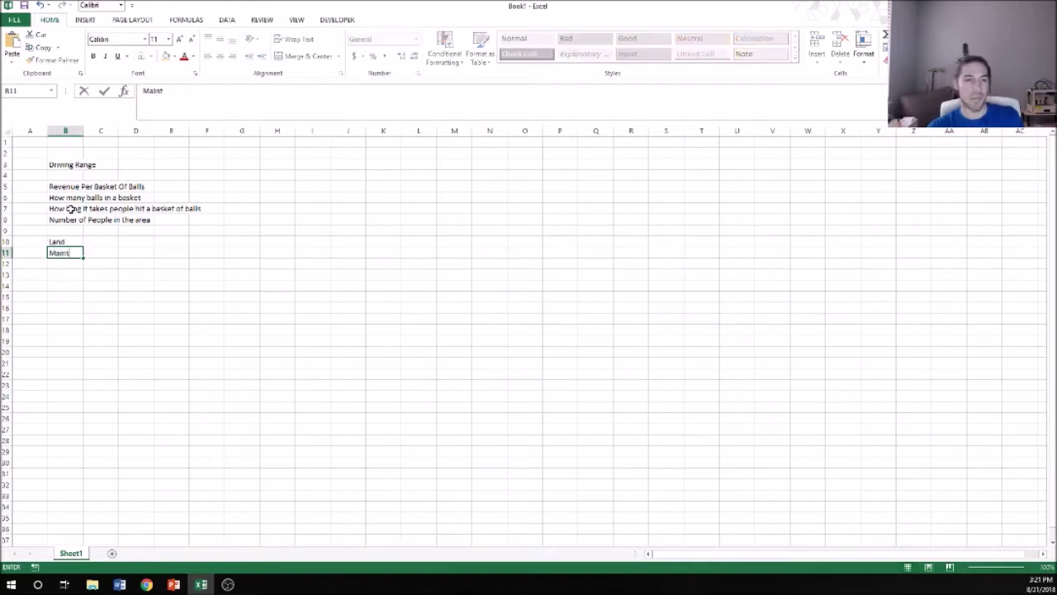
pyautogui.write('enance')
pyautogui.press('Return')
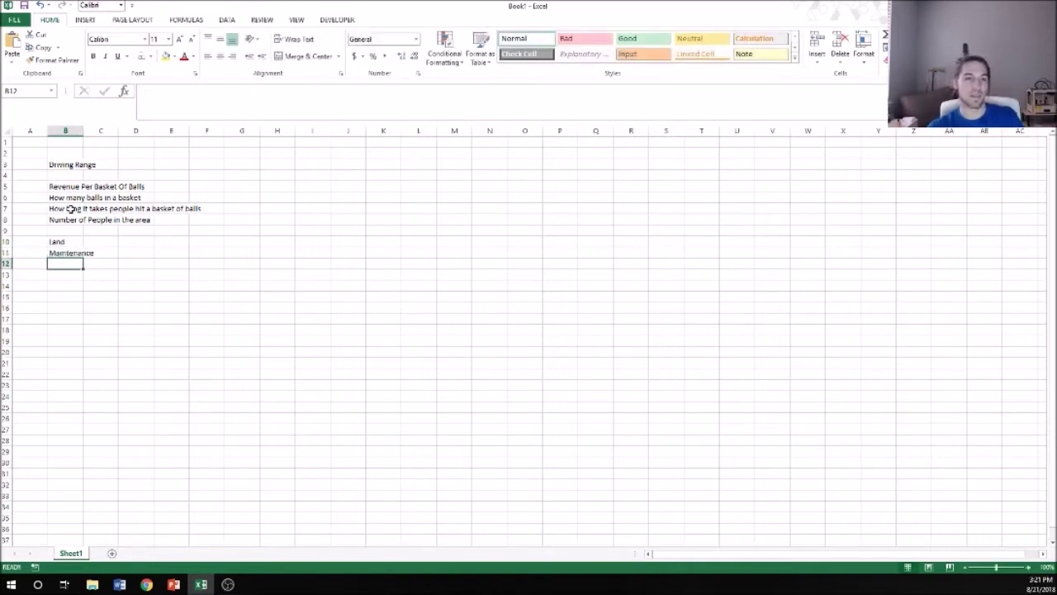
pyautogui.write('Employees')
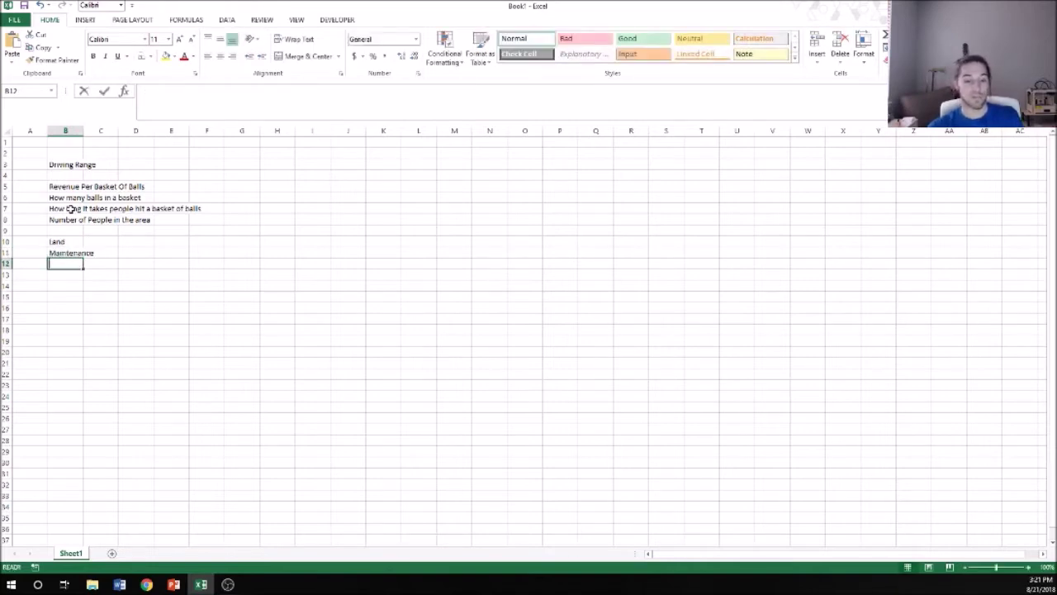
pyautogui.press('Return')
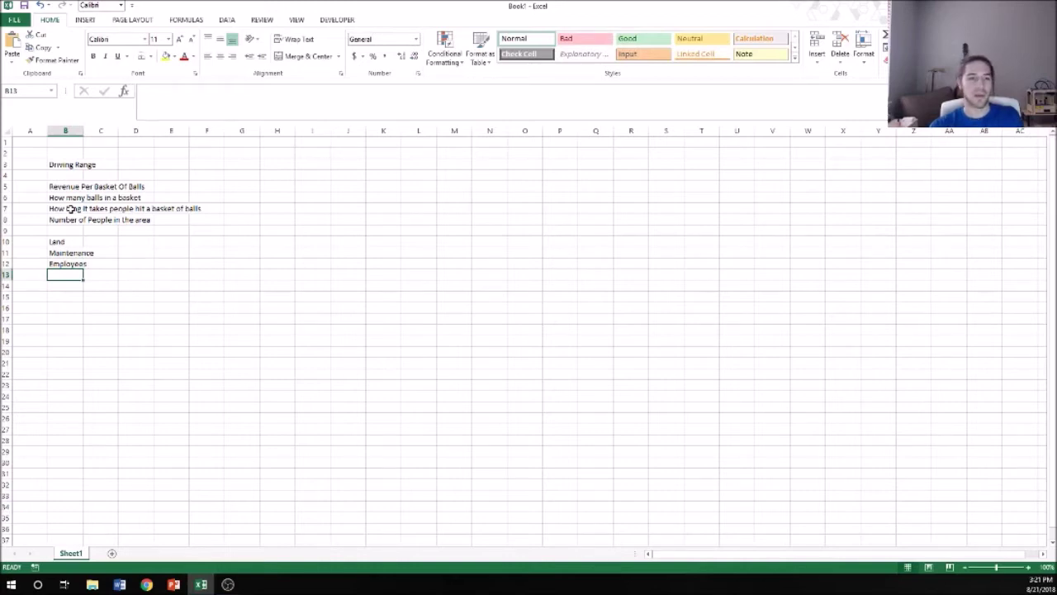
pyautogui.write('GA')
pyautogui.press('Return')
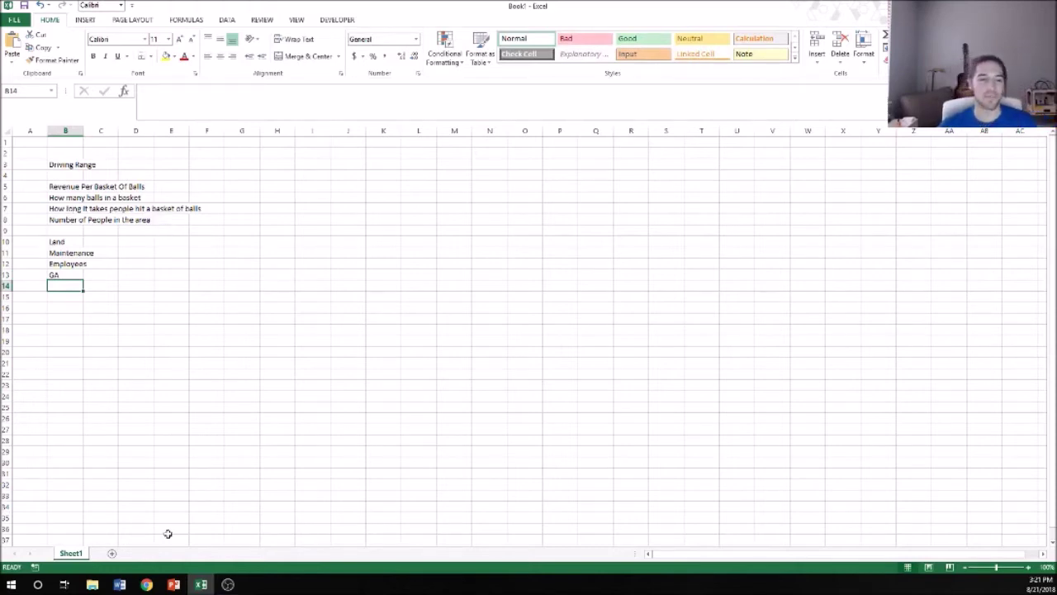
# Switch to Chrome and search Google for "average driving range revenue", then look through the results
pyautogui.click(149, 585)
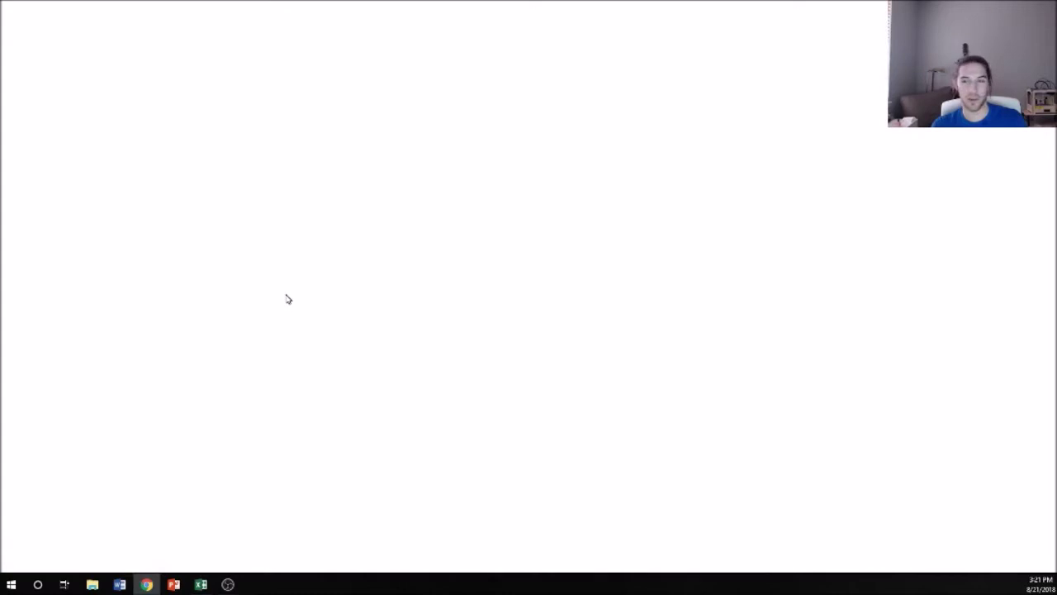
pyautogui.click(201, 584)
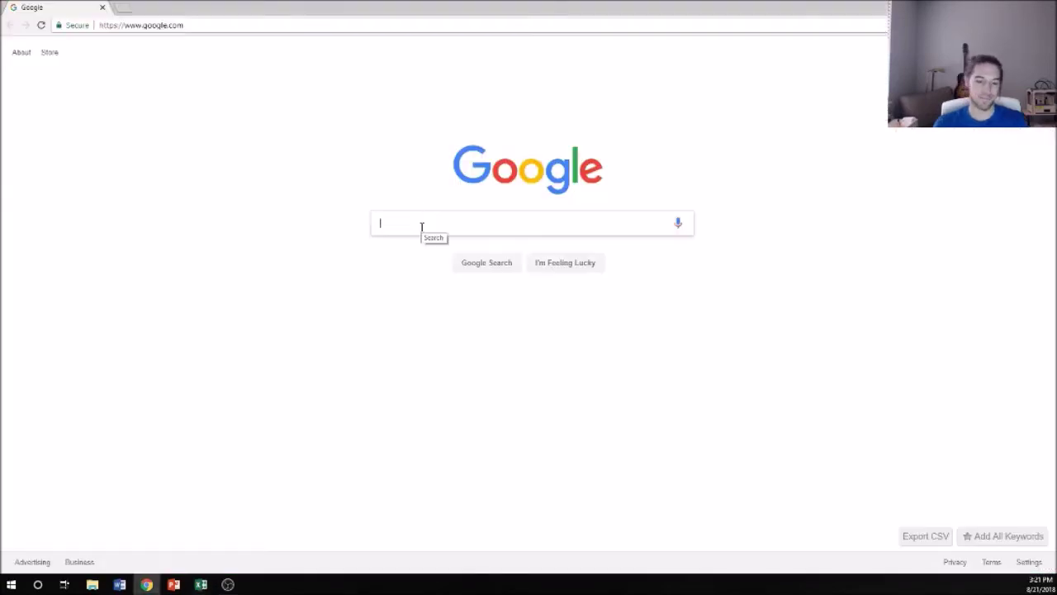
pyautogui.write('average dr')
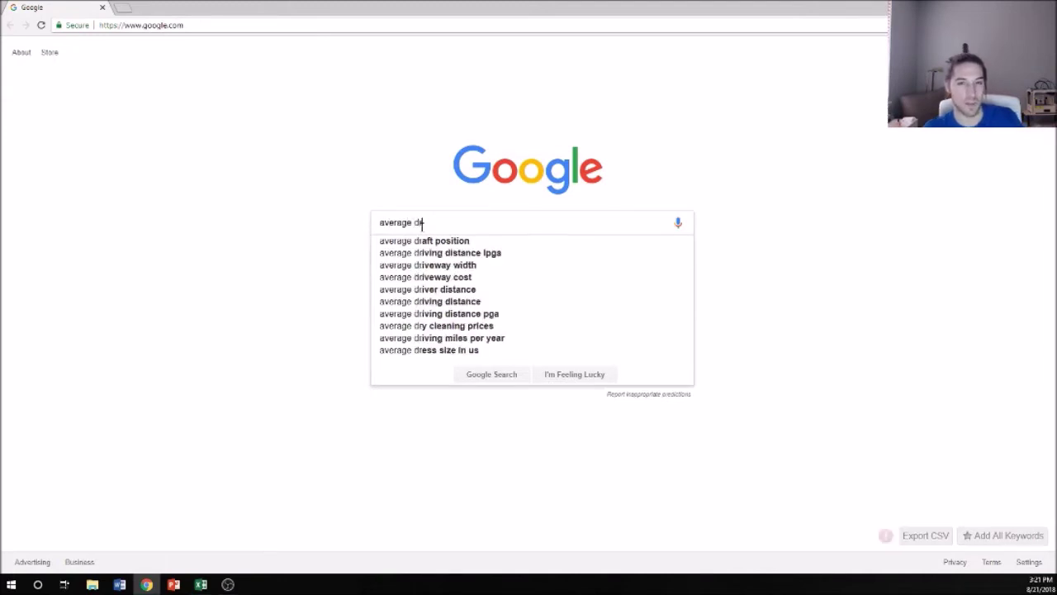
pyautogui.write('iving range')
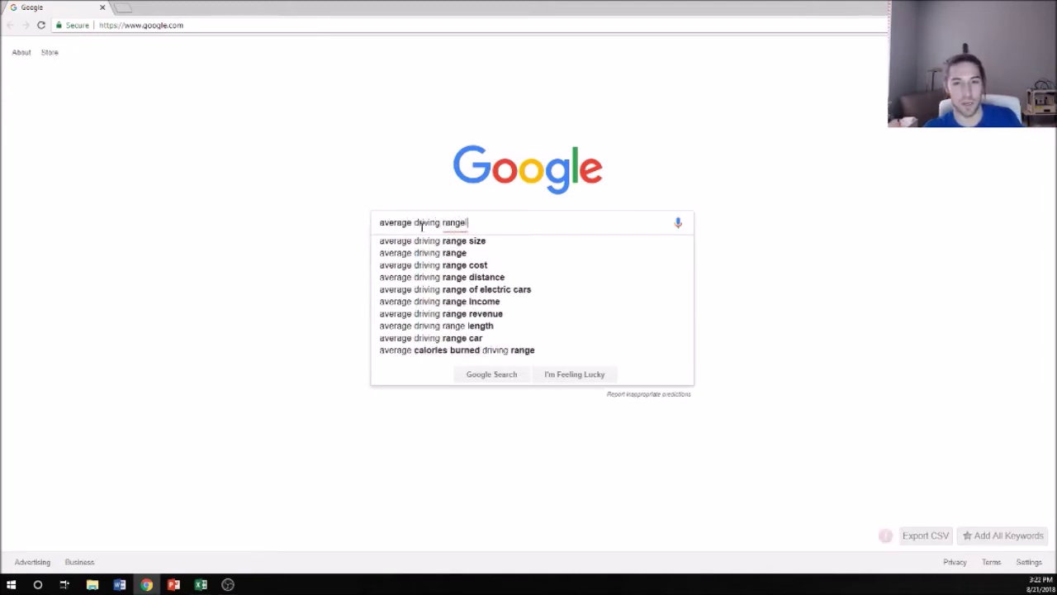
pyautogui.write(' revenue')
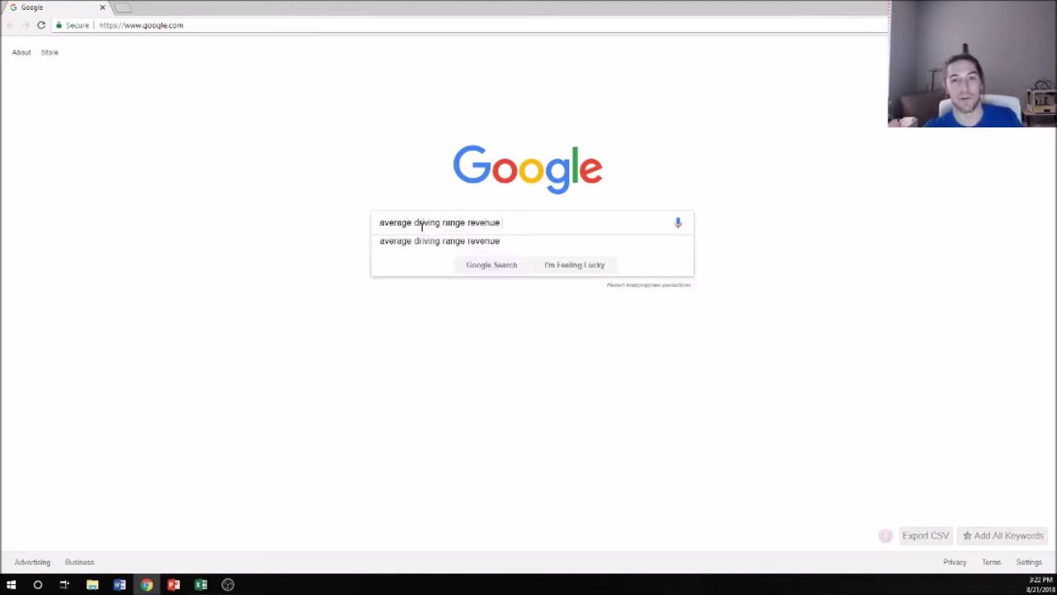
pyautogui.press('Return')
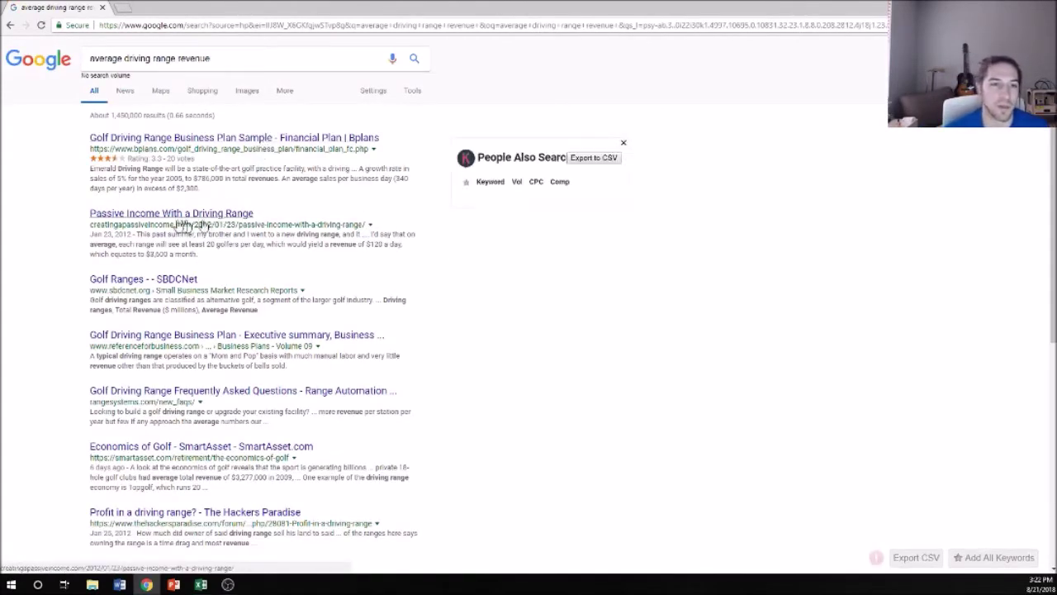
pyautogui.scroll(-1, 200, 322)
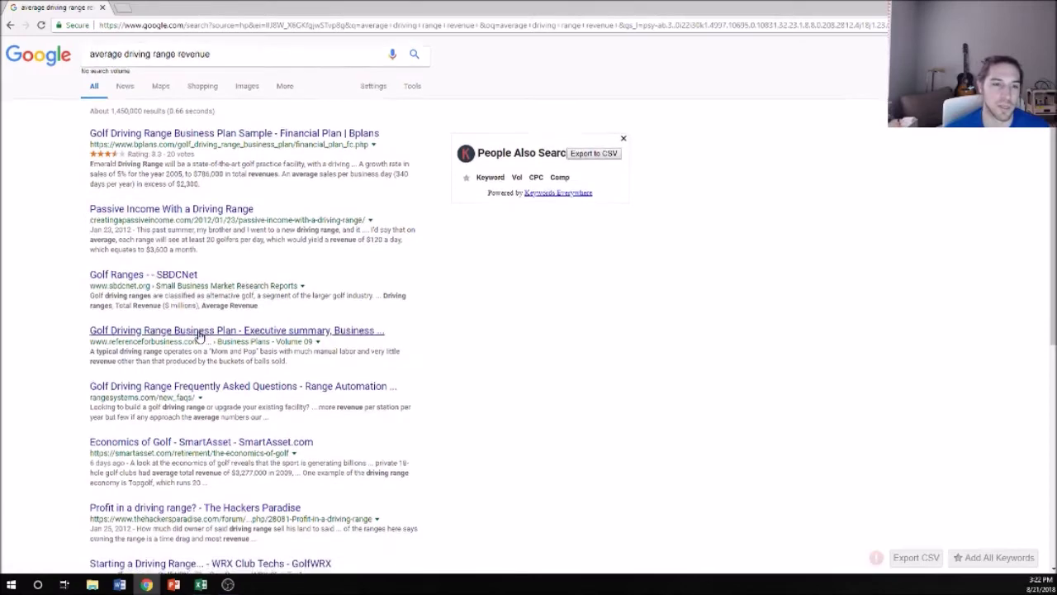
# Open the Hackers Paradise thread "Profit in a driving range?" from the results and read its first posts
pyautogui.scroll(-2, 198, 339)
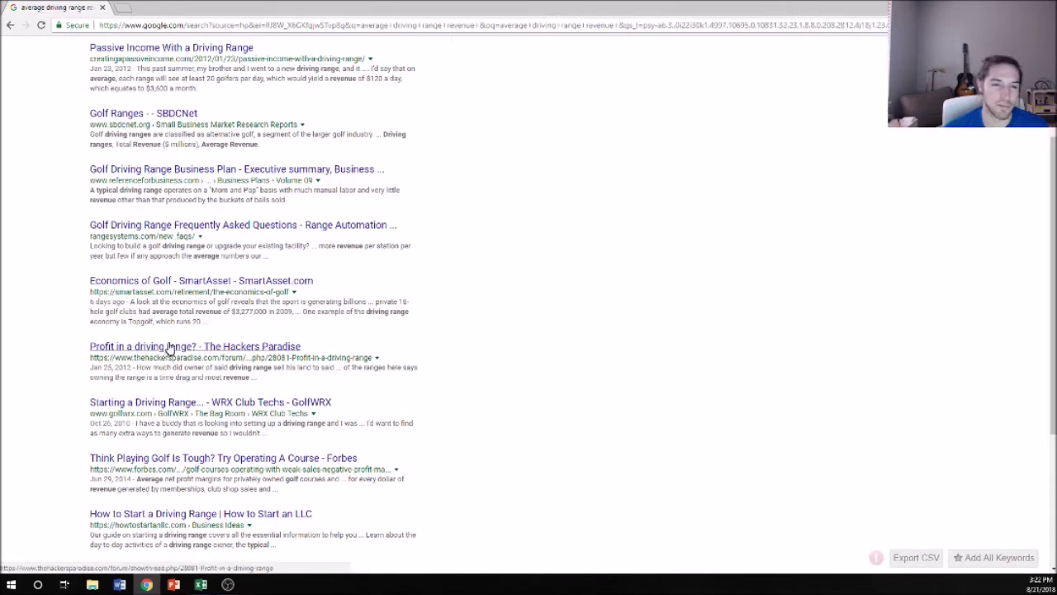
pyautogui.click(167, 349)
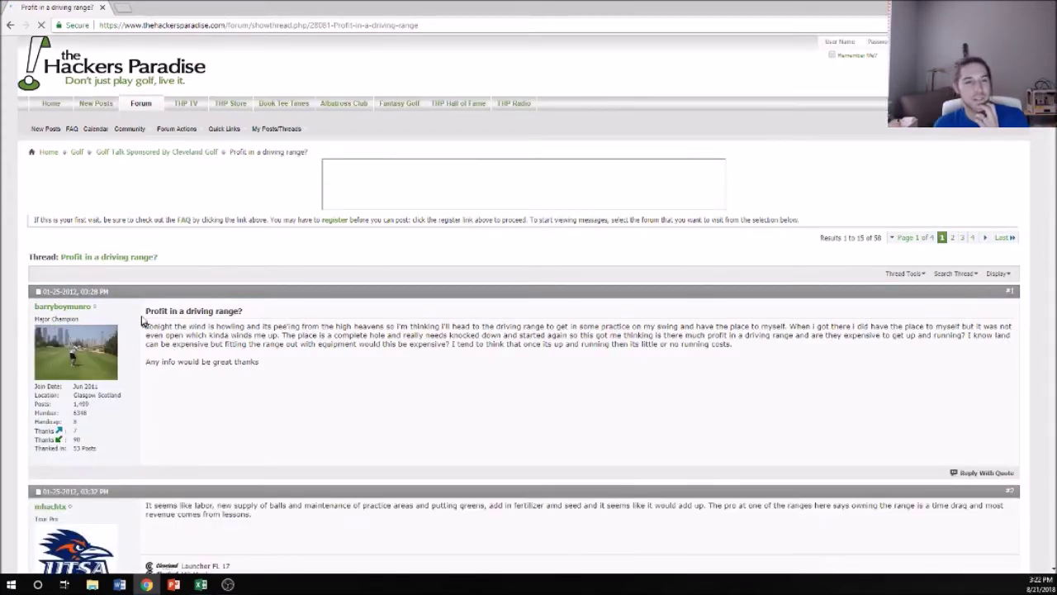
pyautogui.scroll(-3, 427, 342)
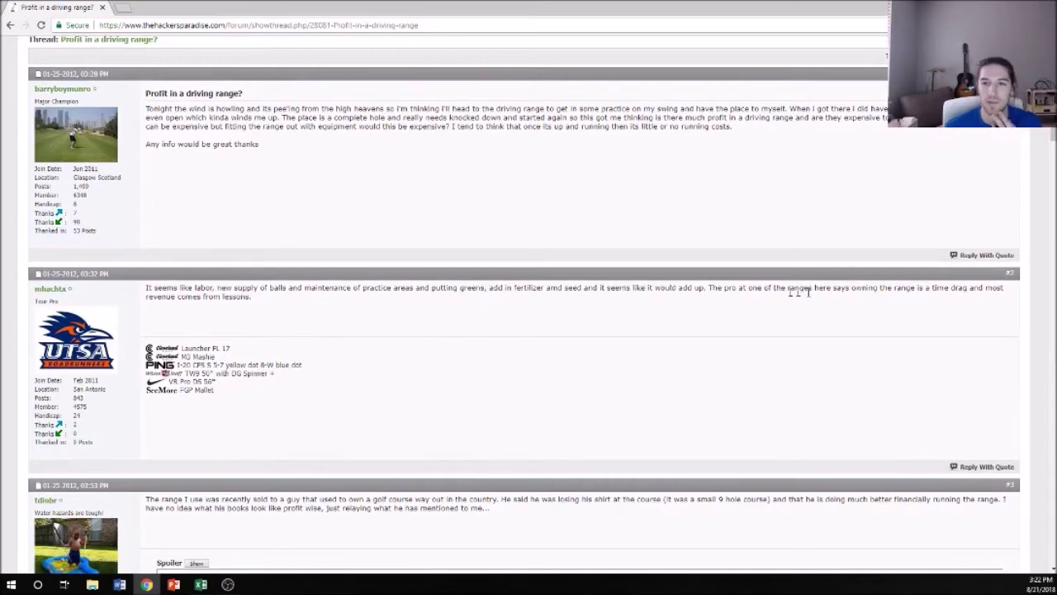
# Switch to Excel and enter the label "Lessons" in cell B9
pyautogui.doubleClick(554, 9)
pyautogui.press('super+Down')
pyautogui.click(58, 230)
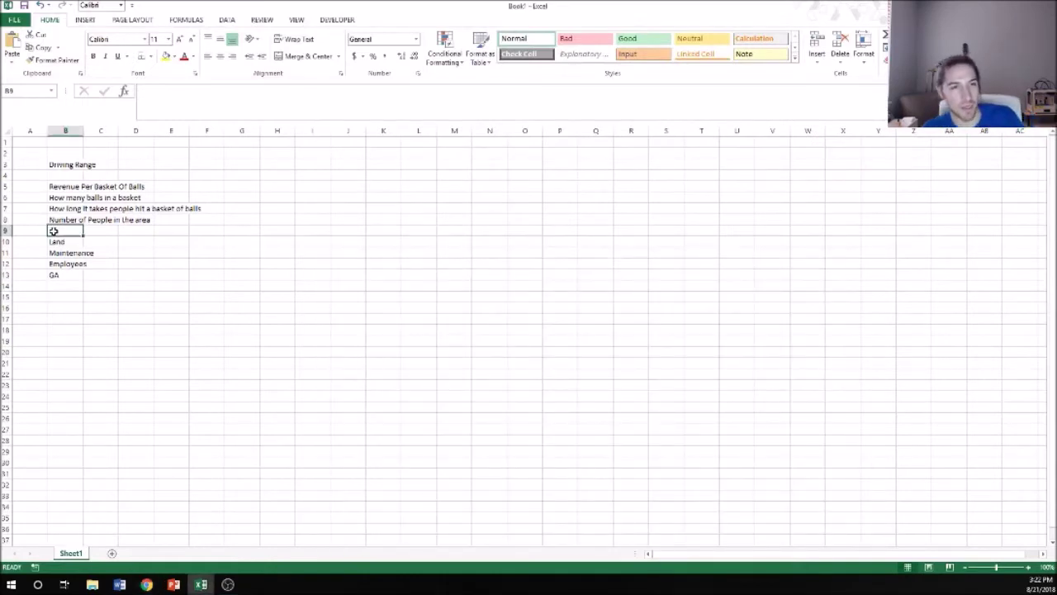
pyautogui.write('Lessons')
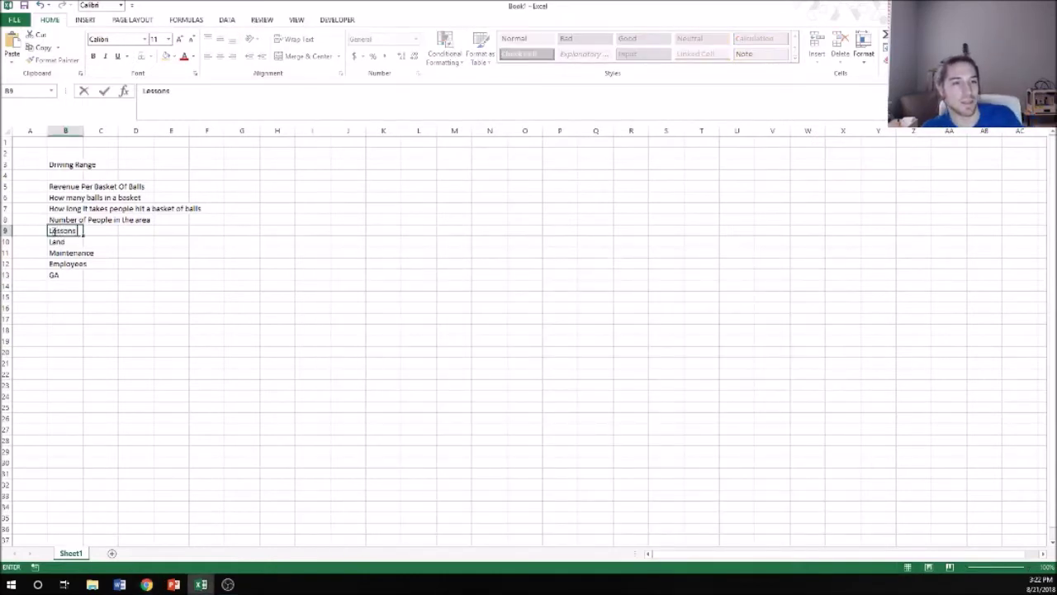
pyautogui.press('Return')
# Move the cost labels Land, Maintenance, Employees and GA from B10:B13 down to B14:B17
pyautogui.hotkey('shift', 'Down')
pyautogui.hotkey('shift', 'Down')
pyautogui.hotkey('shift', 'Down')
pyautogui.hotkey('ctrl', 'c')
pyautogui.press('Down')
pyautogui.hotkey('ctrl', 'v')
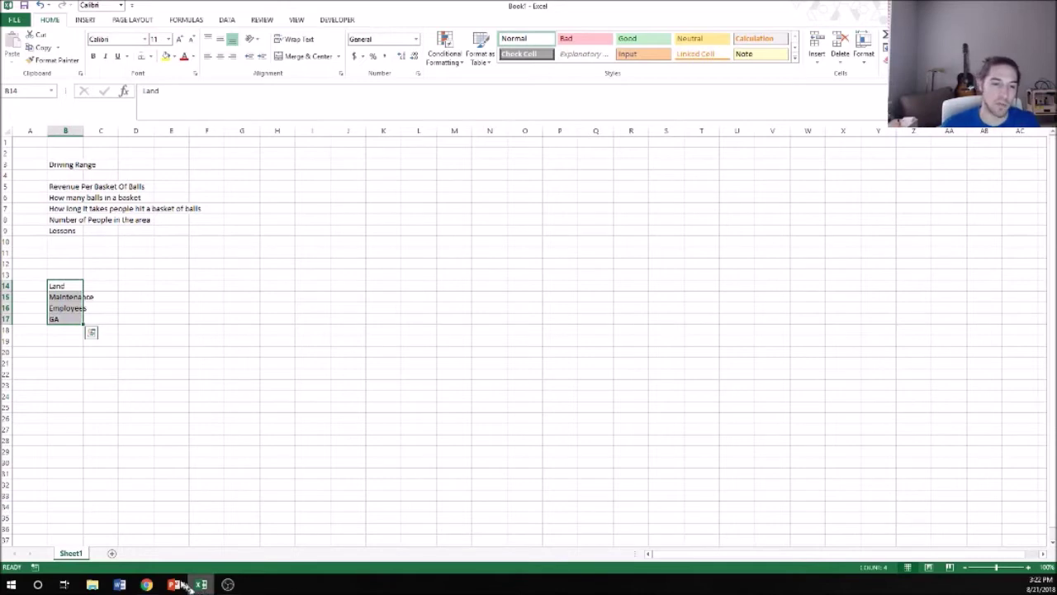
# Switch to Chrome with its window maximized and search Google for "average driving range cost"
pyautogui.click(146, 584)
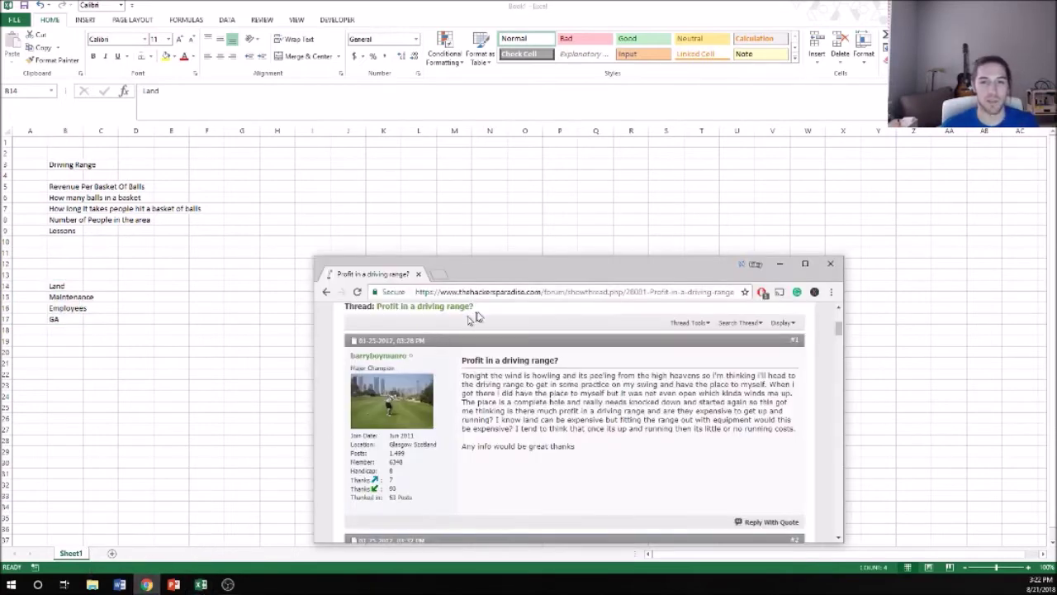
pyautogui.moveTo(518, 254); pyautogui.dragTo(533, 0)
pyautogui.click(465, 24)
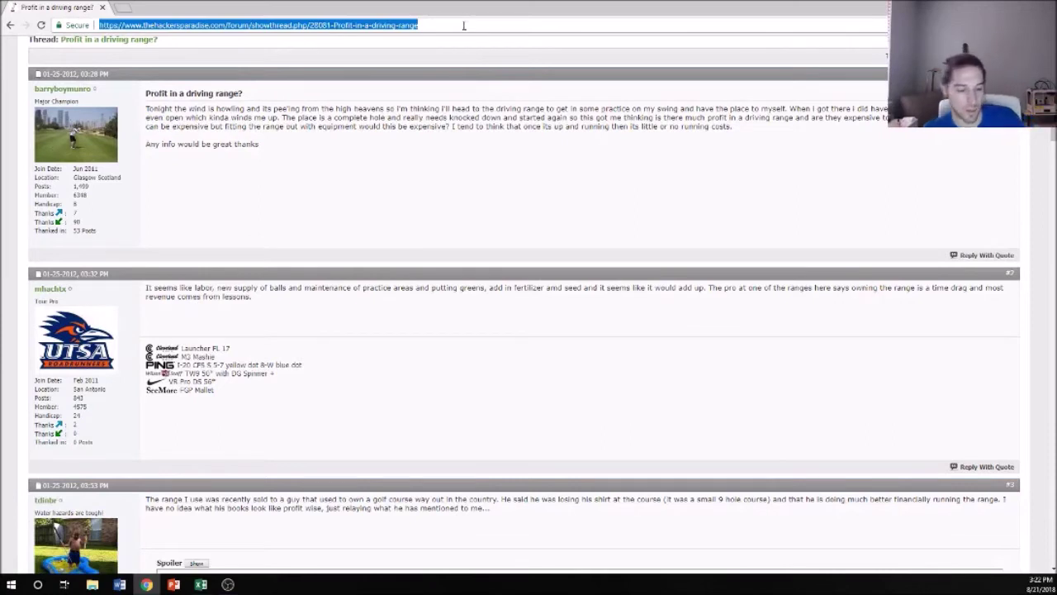
pyautogui.write('average driving range ')
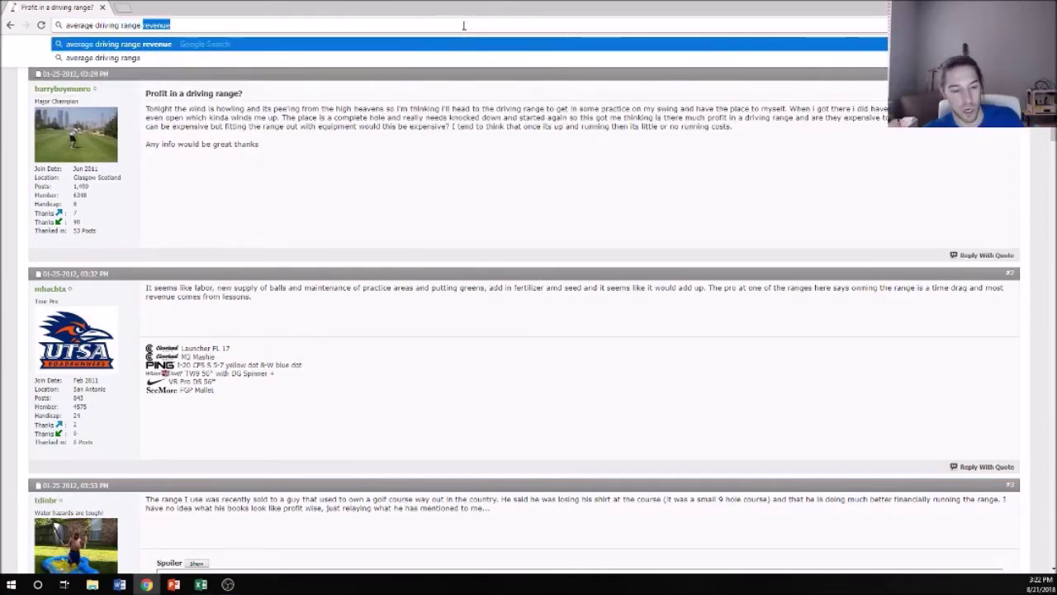
pyautogui.write('cost')
pyautogui.press('Return')
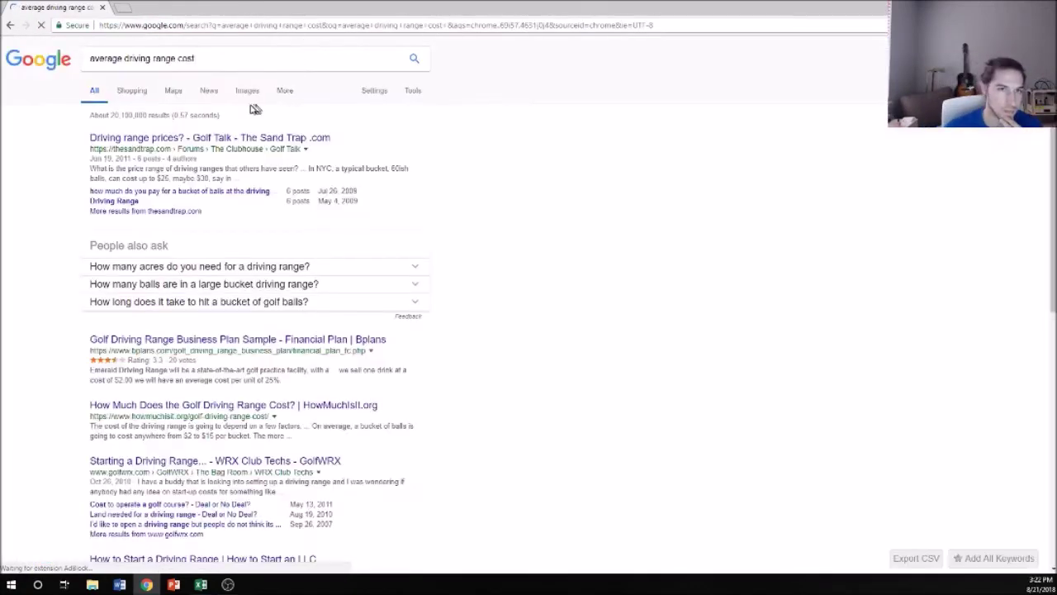
# Search Google for "driving range near me" and look through the results
pyautogui.click(213, 59)
pyautogui.write('driving ')
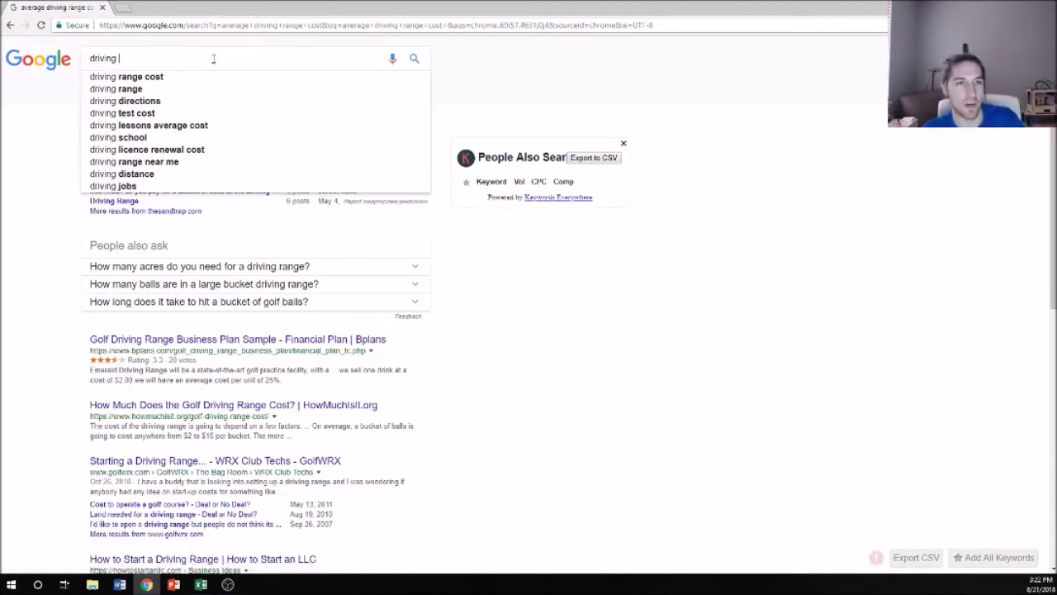
pyautogui.write('range near me')
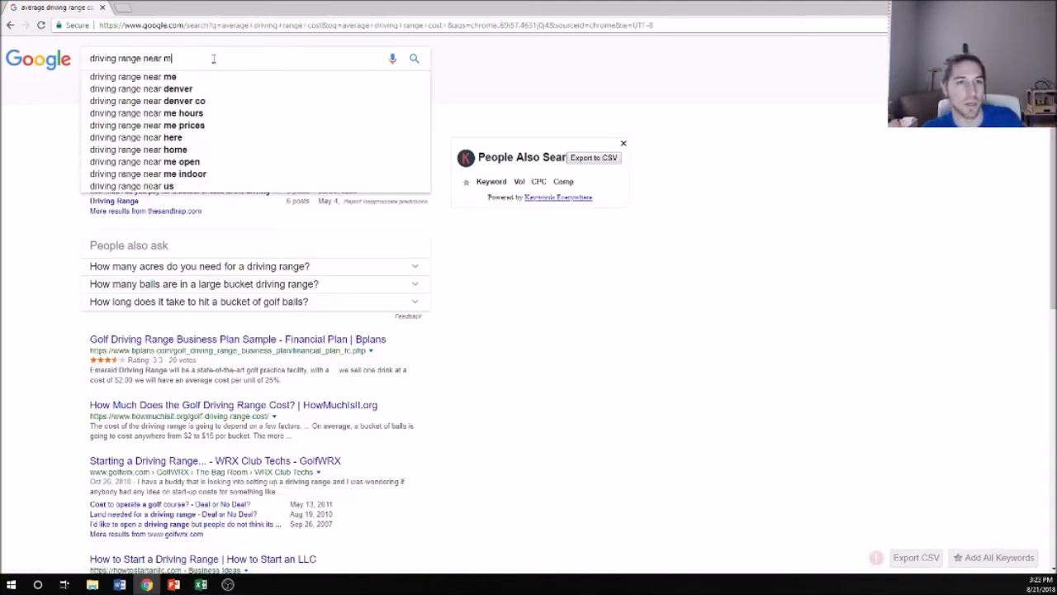
pyautogui.press('Return')
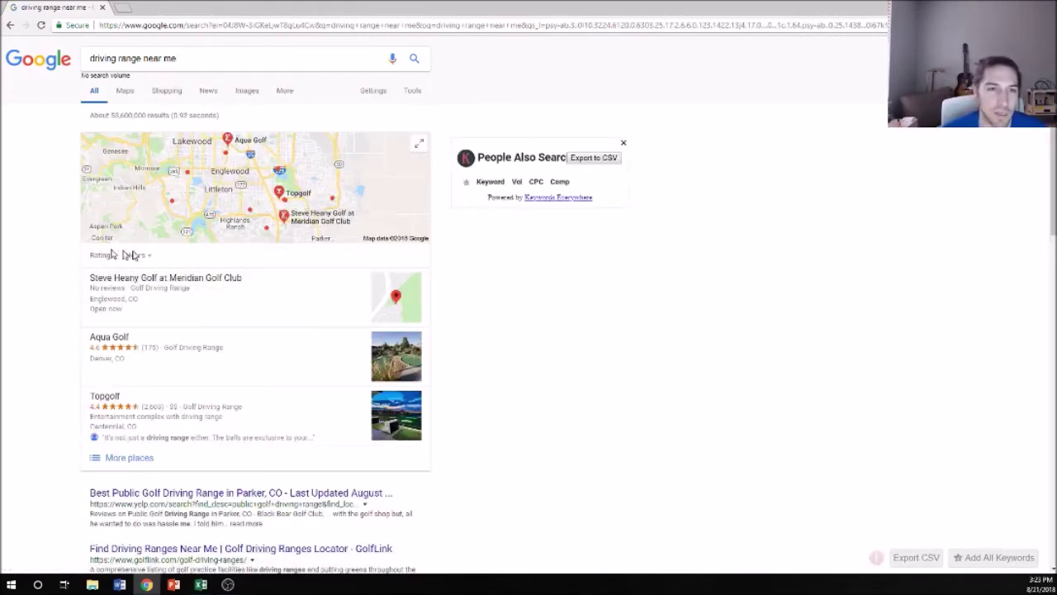
pyautogui.scroll(-3, 213, 364)
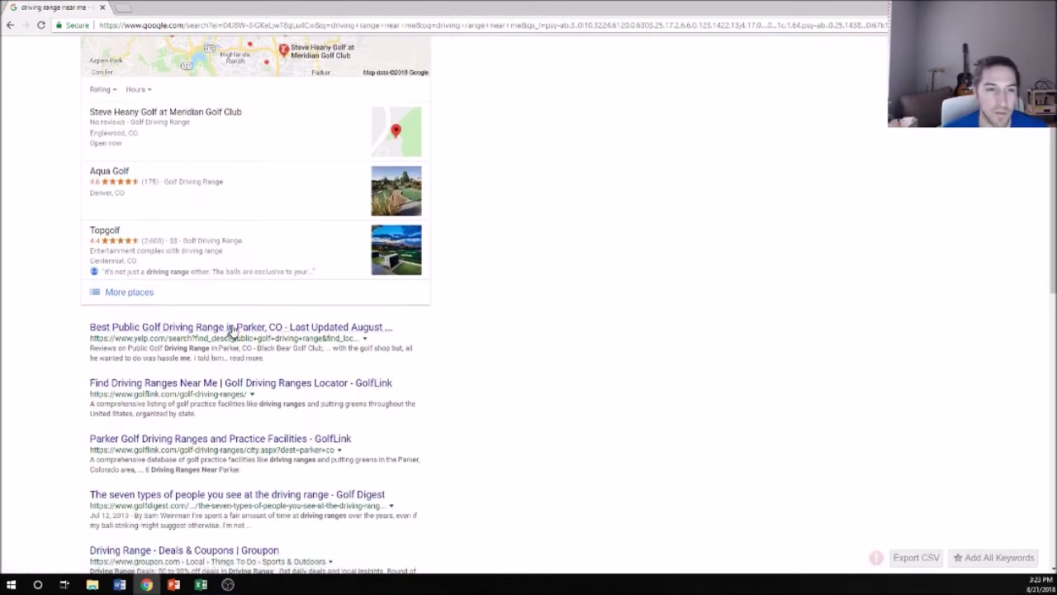
pyautogui.scroll(-3, 232, 335)
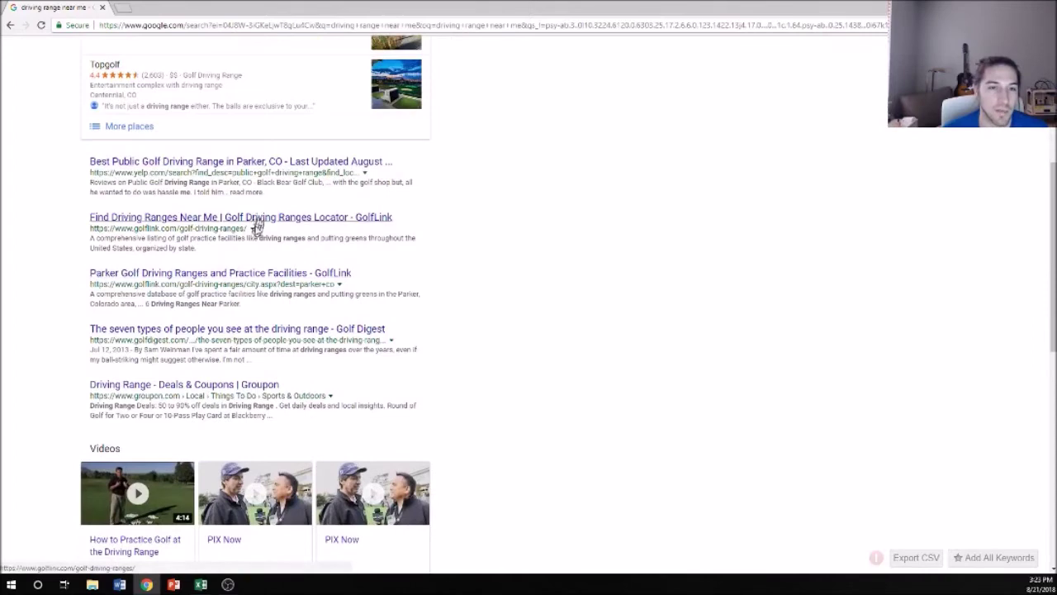
# Shorten the Google search to "driving range" and open the Broken Tee "Driving Range & Practice Area" result
pyautogui.scroll(6, 253, 227)
pyautogui.moveTo(196, 58); pyautogui.dragTo(141, 59)
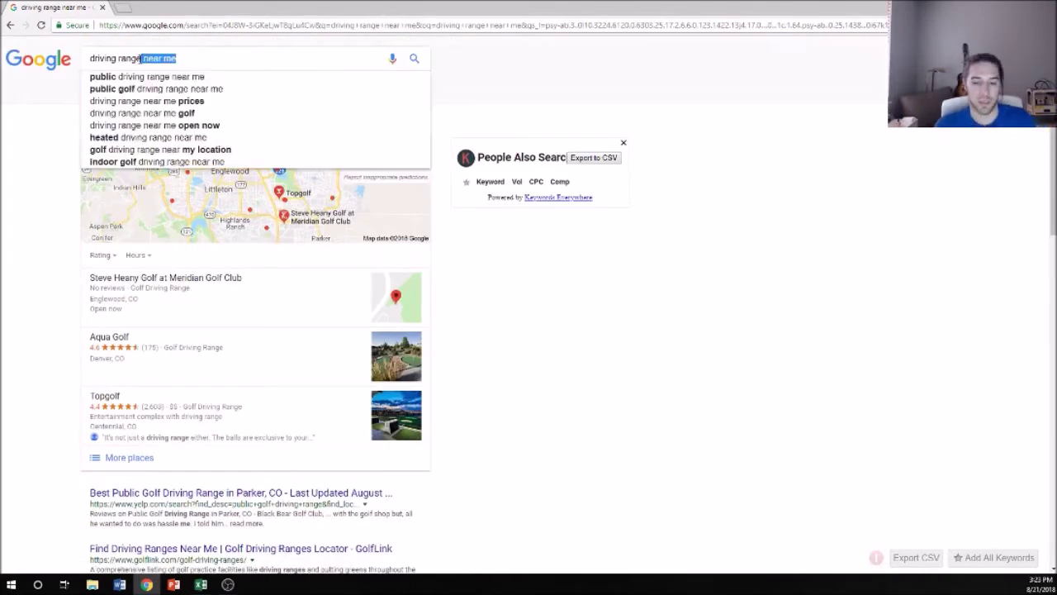
pyautogui.press('BackSpace')
pyautogui.press('Return')
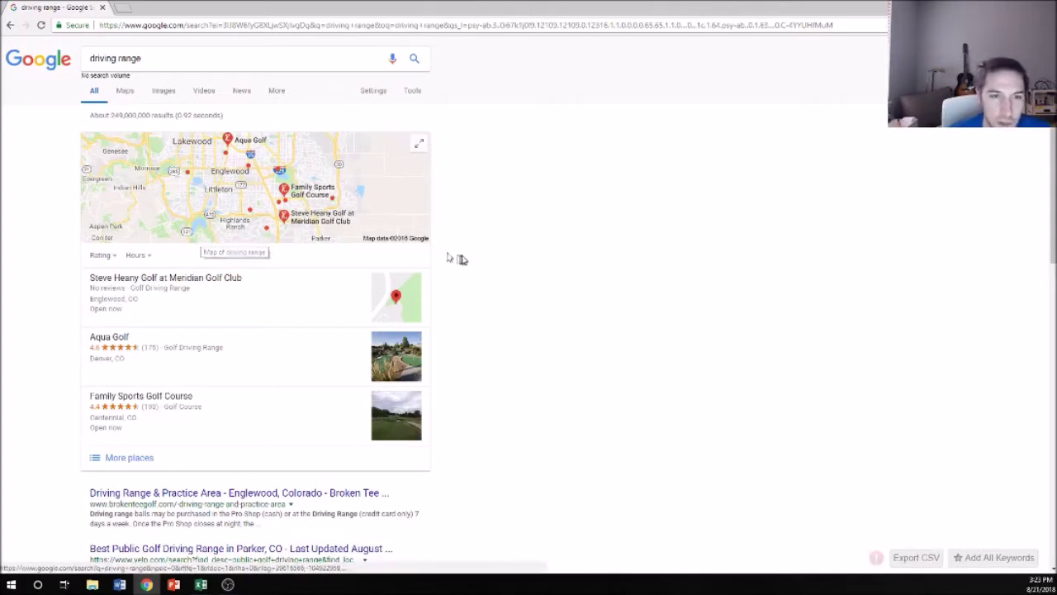
pyautogui.scroll(-3, 462, 254)
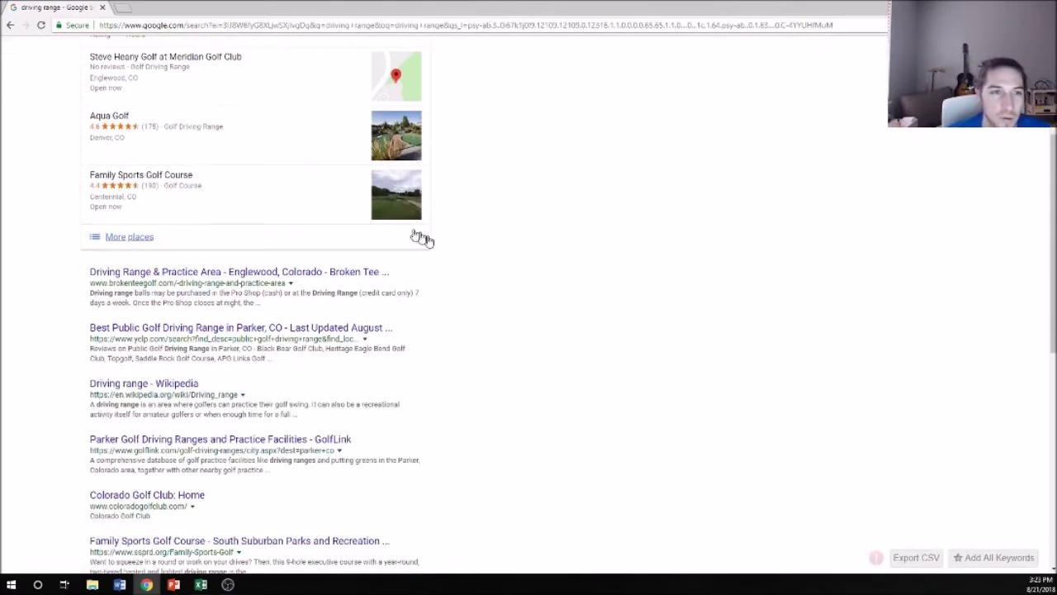
pyautogui.scroll(-1, 214, 205)
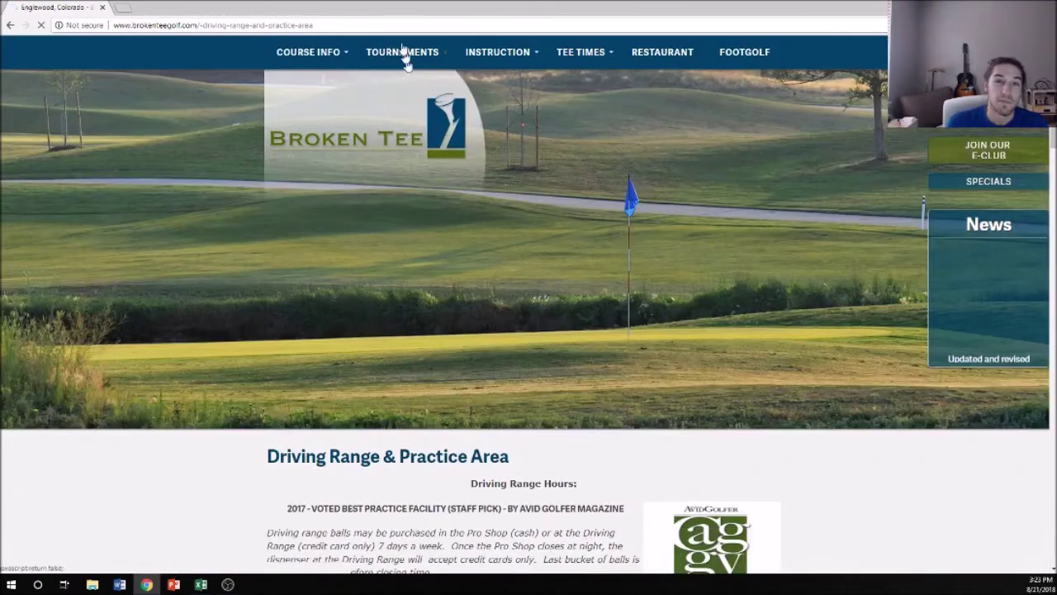
# Open Broken Tee's Rates & Hours of Operation page and check its fee tables for driving range prices
pyautogui.moveTo(306, 54)
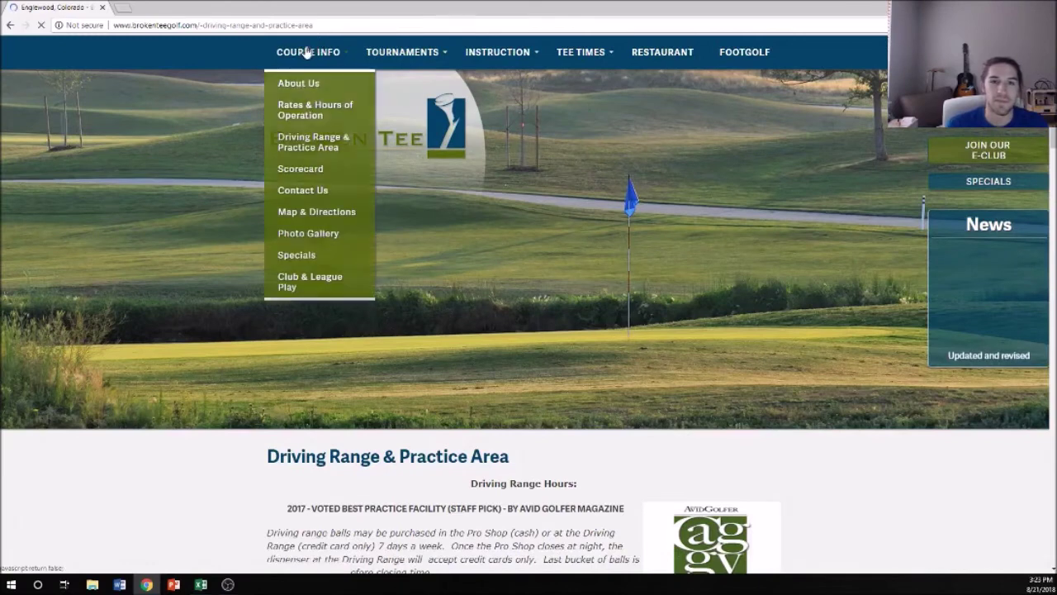
pyautogui.click(314, 110)
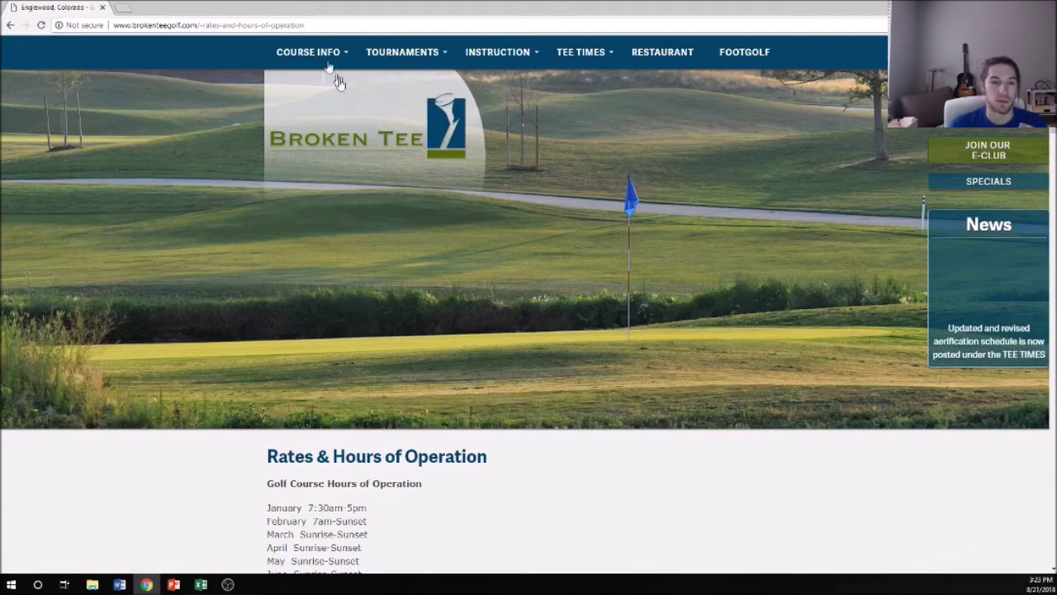
pyautogui.scroll(-6, 347, 133)
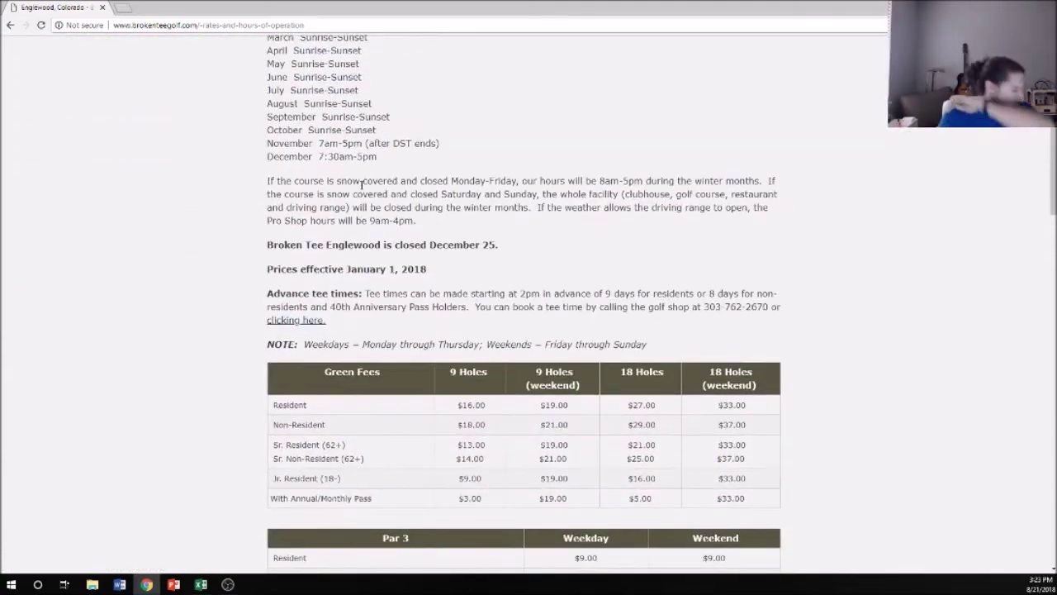
pyautogui.scroll(-5, 479, 194)
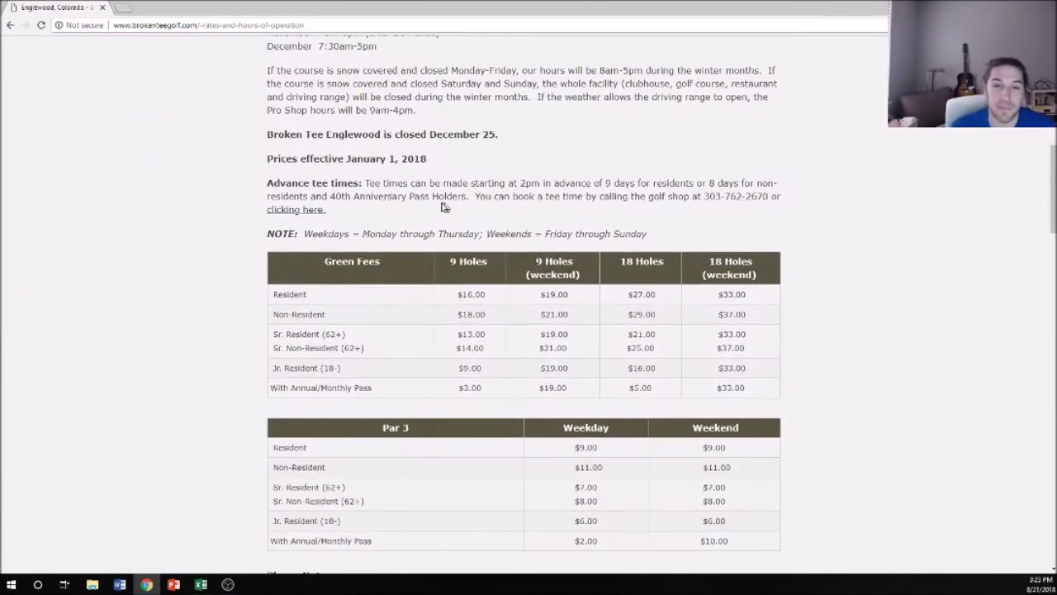
pyautogui.scroll(-2, 375, 216)
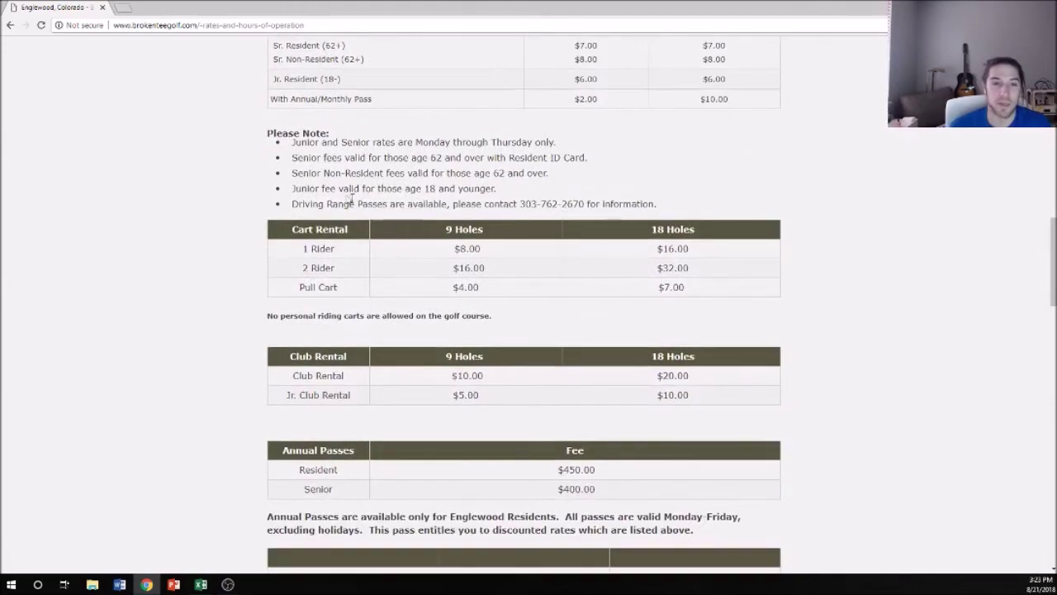
pyautogui.scroll(-1, 355, 210)
pyautogui.scroll(4, 413, 235)
pyautogui.scroll(2, 430, 245)
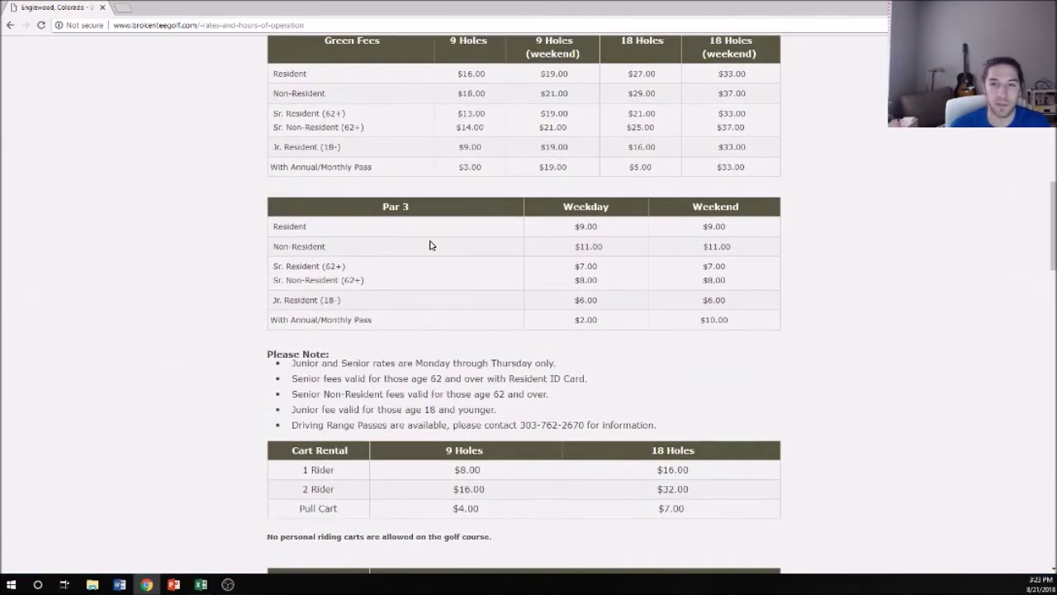
pyautogui.scroll(9, 394, 224)
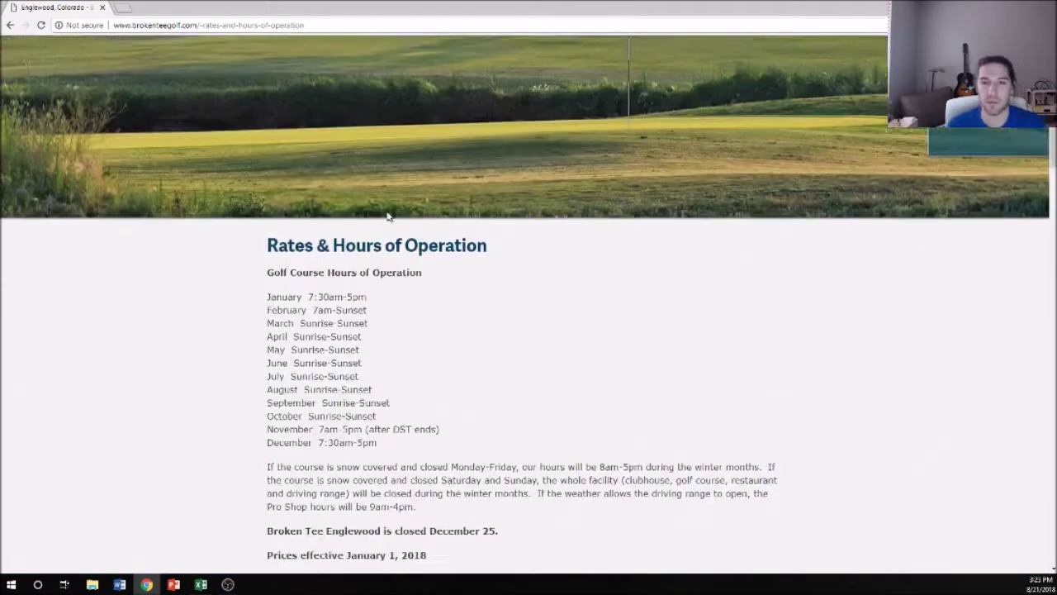
# Search Google for "cost of a bucket of balls"
pyautogui.doubleClick(189, 25)
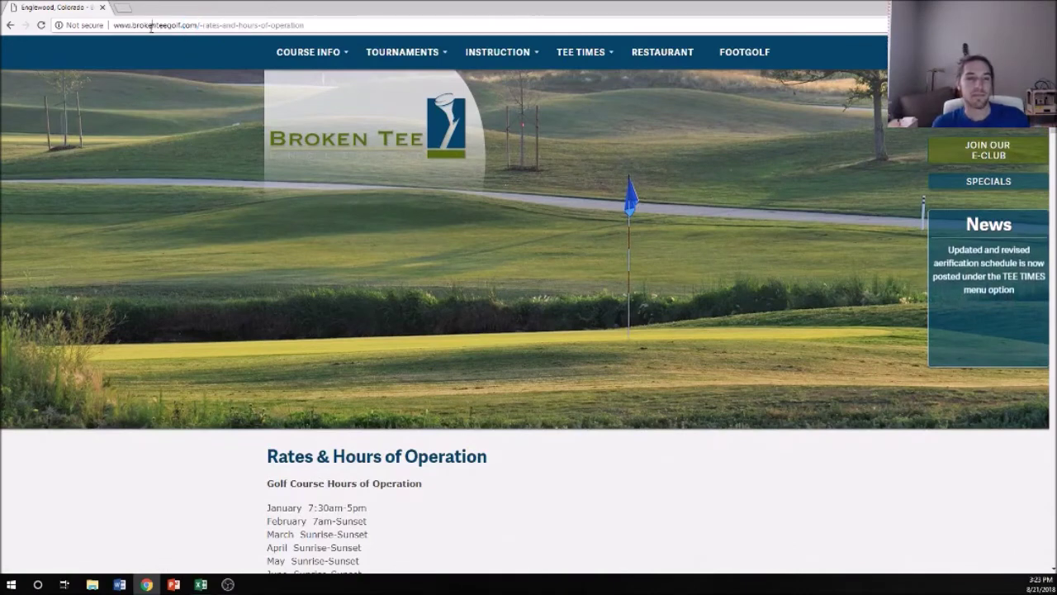
pyautogui.click(188, 26)
pyautogui.write('cost o')
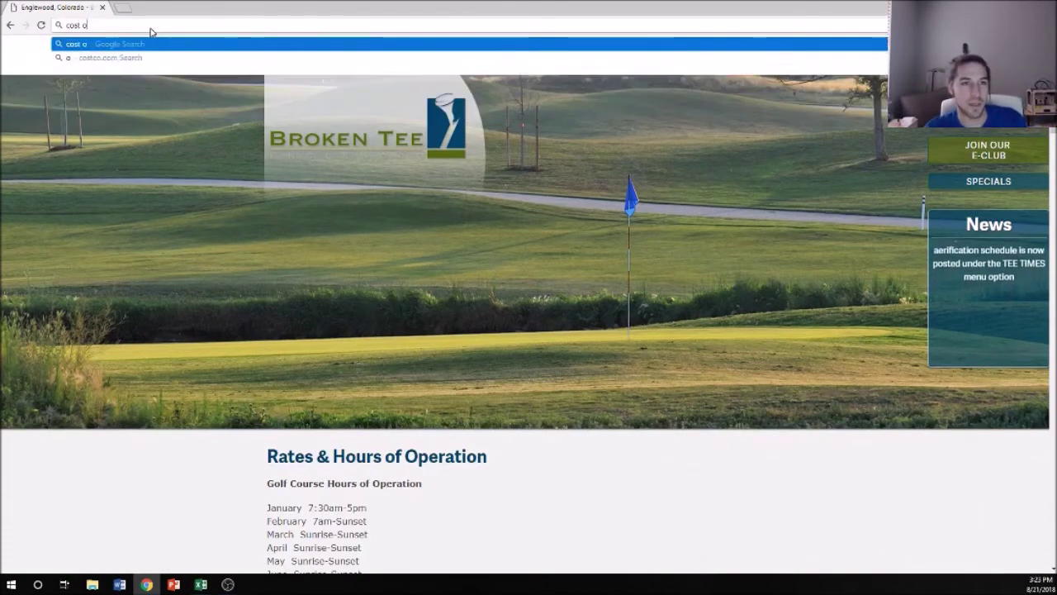
pyautogui.write('f a bucket of balls')
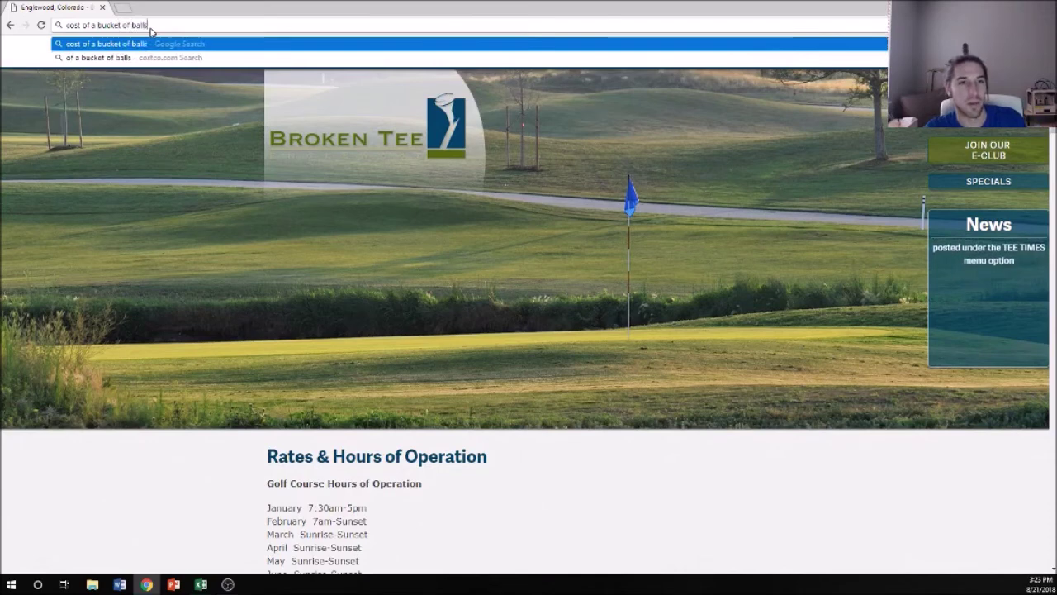
pyautogui.press('Return')
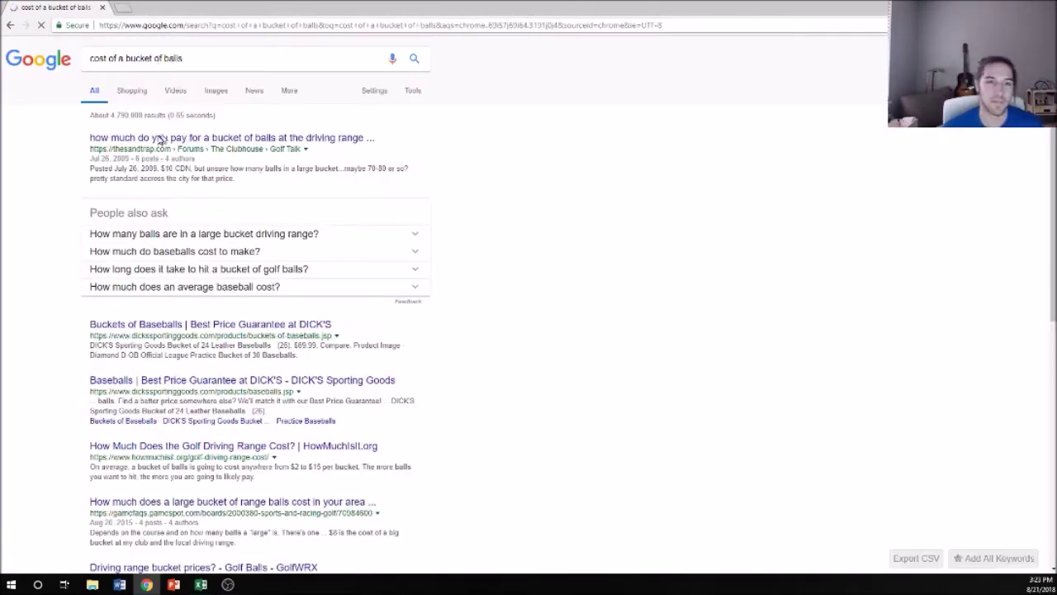
# Open the Sand Trap thread on bucket-of-balls prices, dismiss the registration popup and read the quoted prices
pyautogui.click(159, 138)
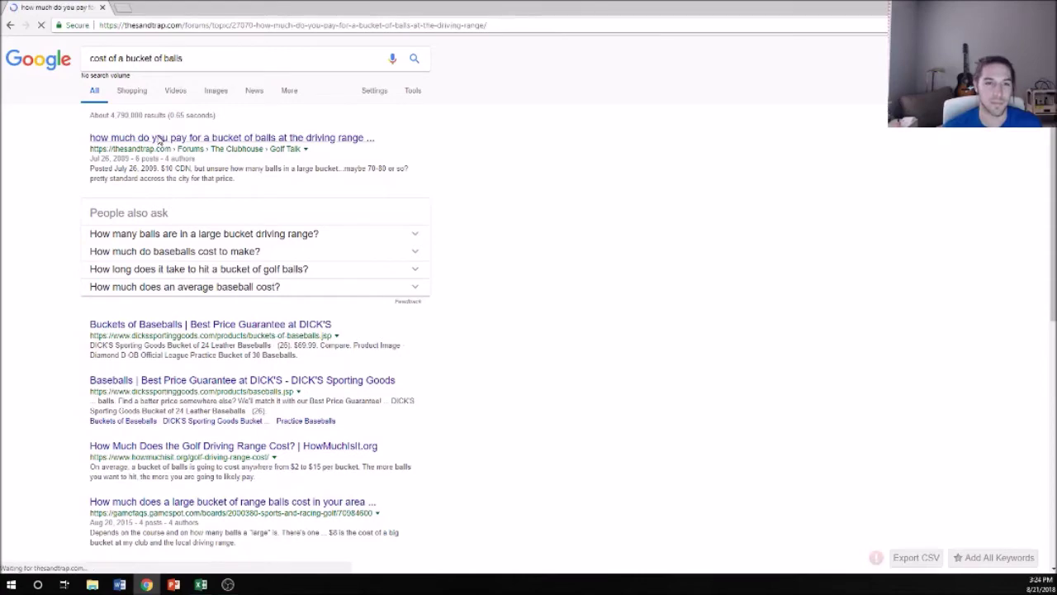
pyautogui.scroll(-5, 236, 240)
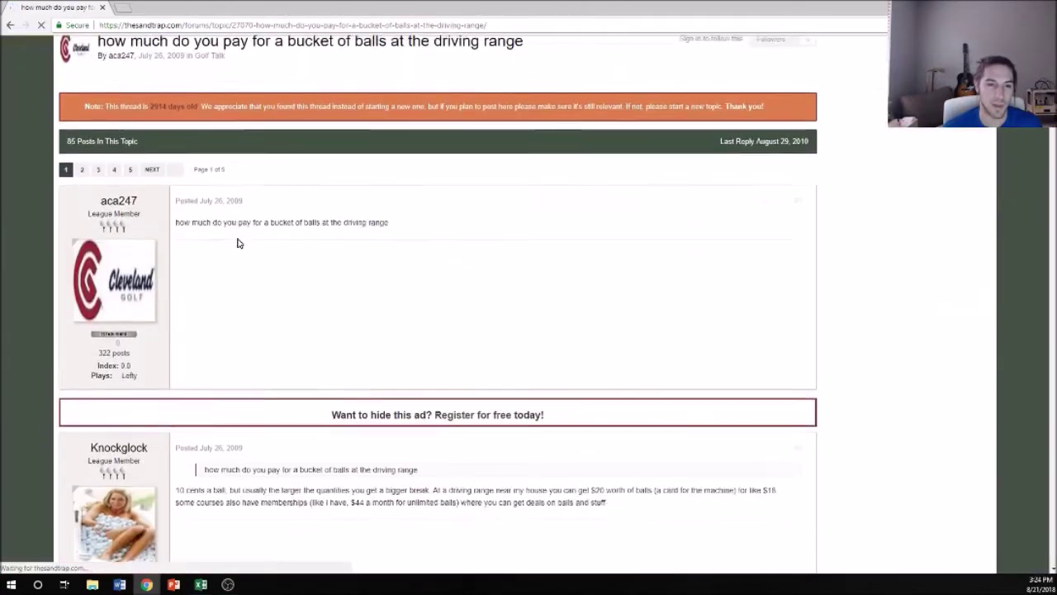
pyautogui.moveTo(316, 263); pyautogui.dragTo(557, 302)
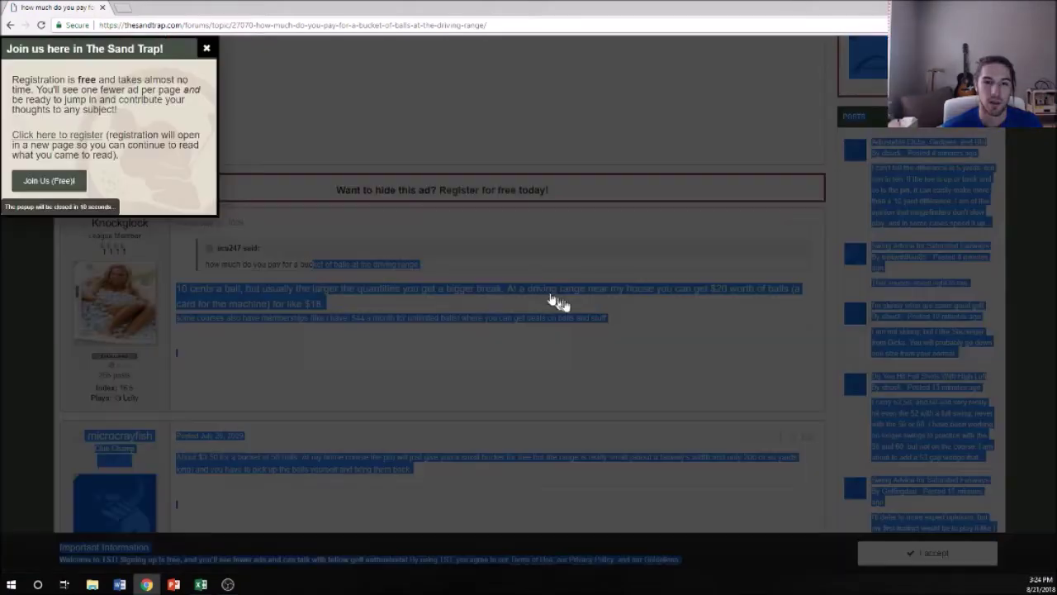
pyautogui.click(636, 316)
pyautogui.click(207, 48)
pyautogui.moveTo(352, 285); pyautogui.dragTo(432, 322)
pyautogui.click(646, 300)
pyautogui.click(432, 321)
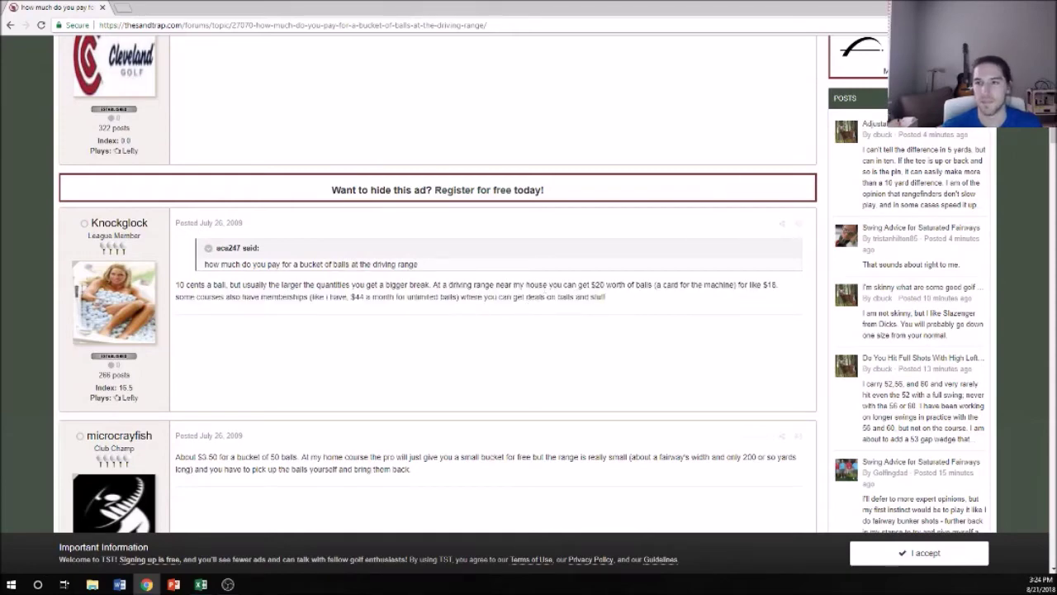
# Switch back to the driving range workbook in Excel and autofit column B to its labels
pyautogui.hotkey('alt', 'Tab')
pyautogui.click(177, 174)
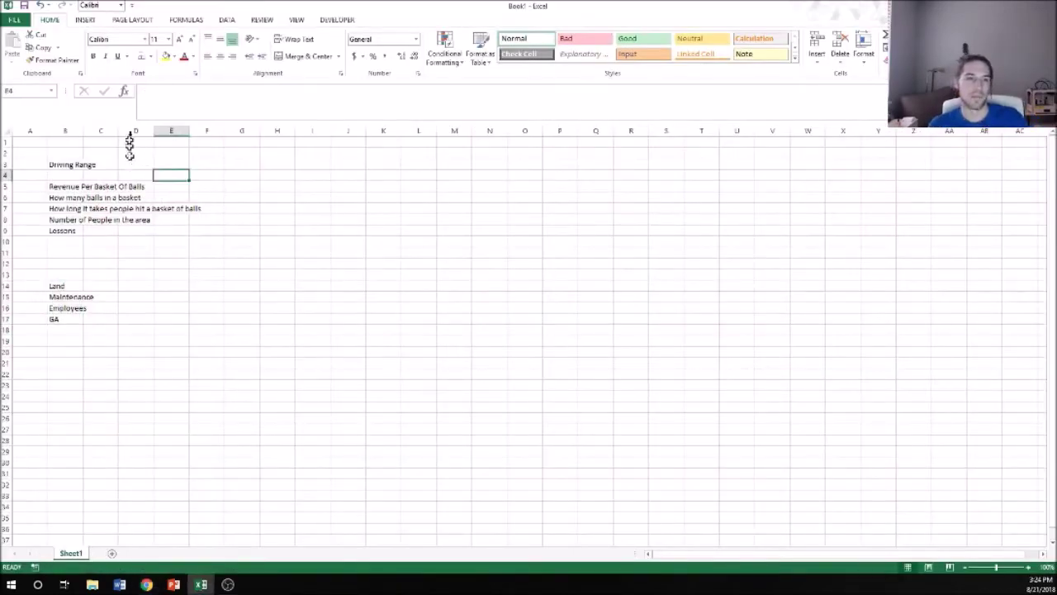
pyautogui.doubleClick(82, 131)
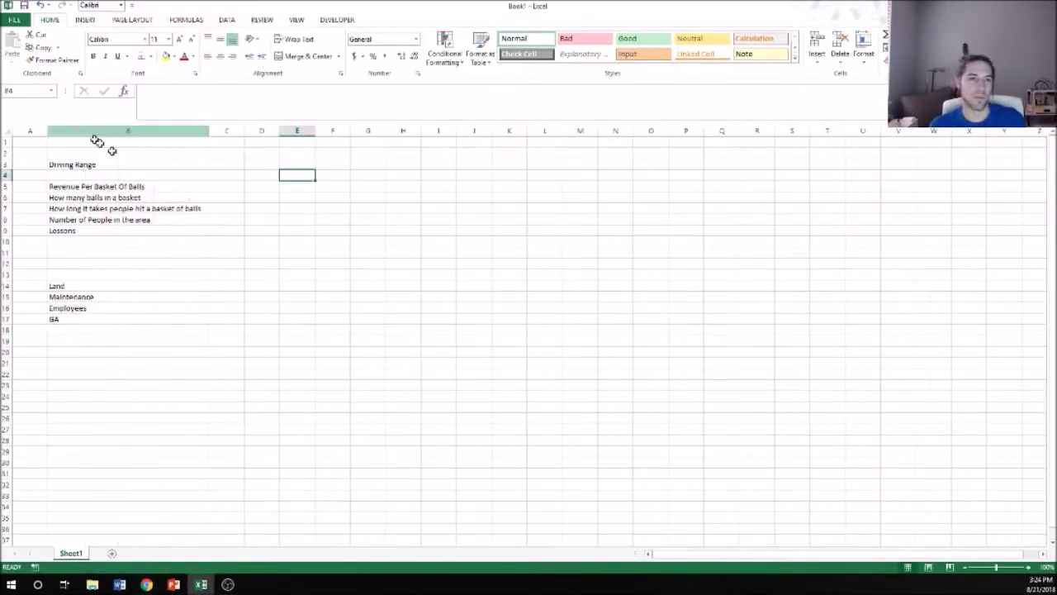
# Relabel the basket revenue row in B5 as "Revenue Per ball" and enter 0.05 as its value
pyautogui.click(176, 186)
pyautogui.write('Revenue')
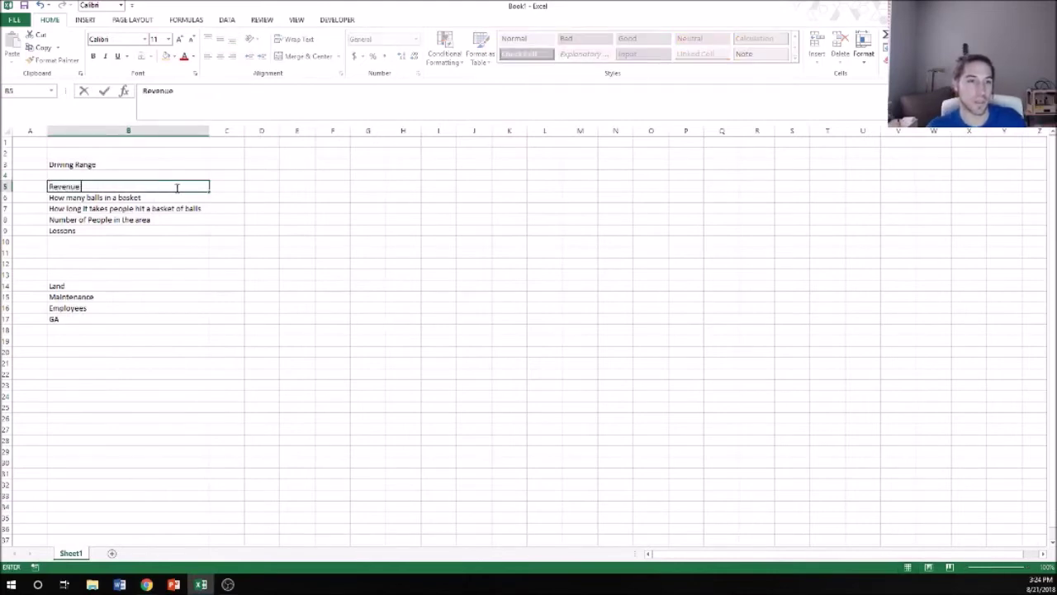
pyautogui.press('Tab')
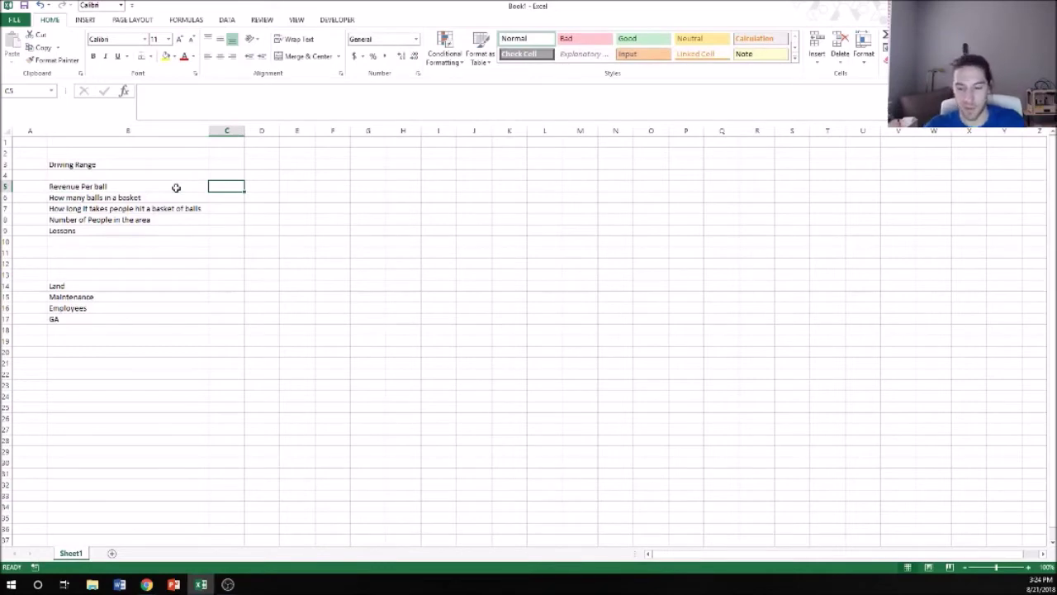
pyautogui.write('.05')
pyautogui.press('Return')
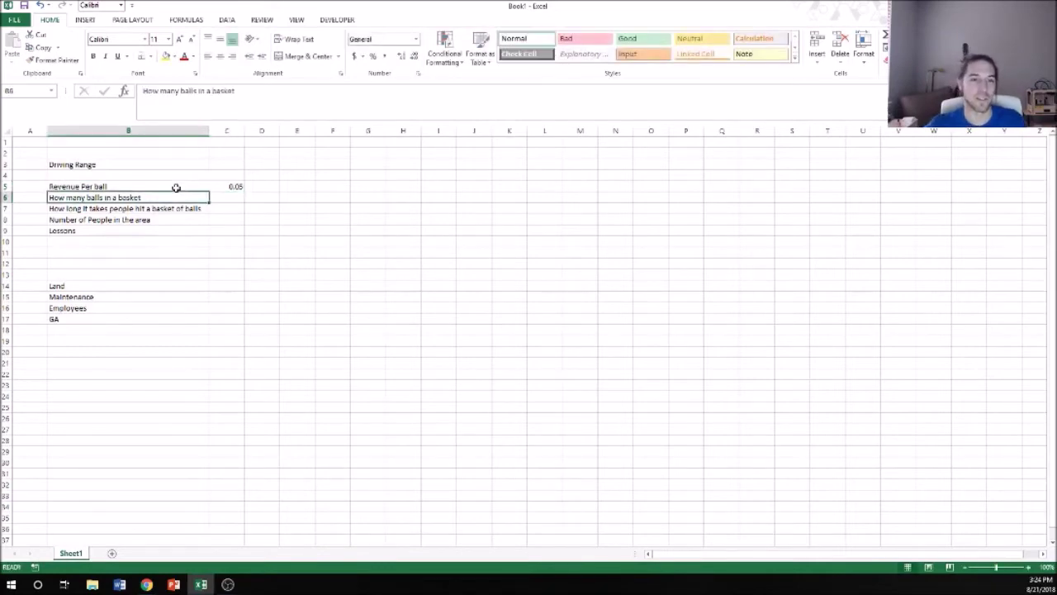
# Enter 100 as the number of balls in a basket in C6
pyautogui.press('Tab')
pyautogui.write('100')
pyautogui.press('Return')
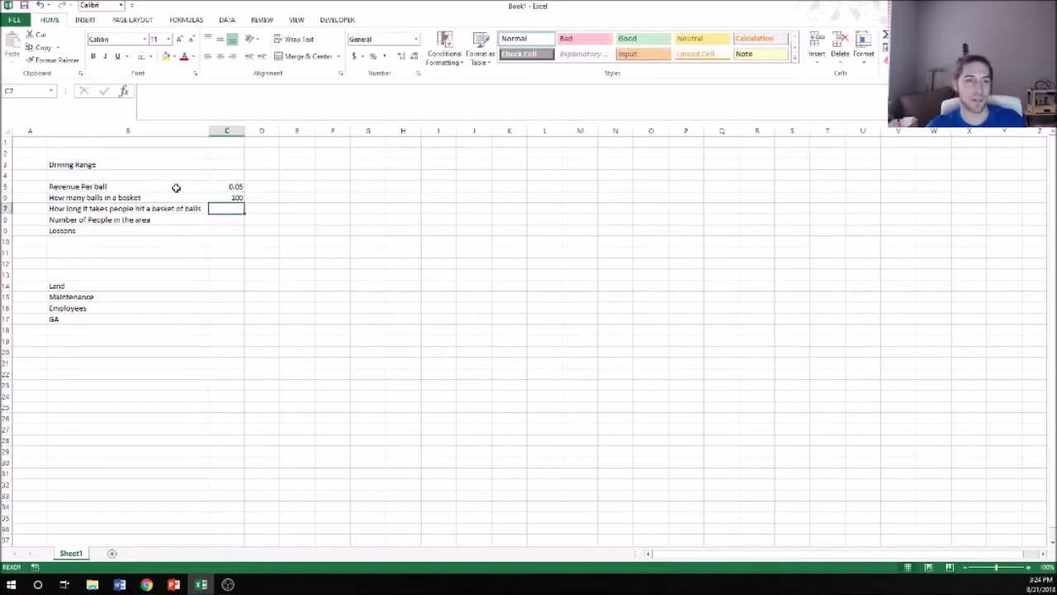
# Insert a blank row above "How long it takes people hit a basket of balls"
pyautogui.press('Left')
pyautogui.press('Right')
pyautogui.press('Right')
pyautogui.press('Up')
pyautogui.press('Up')
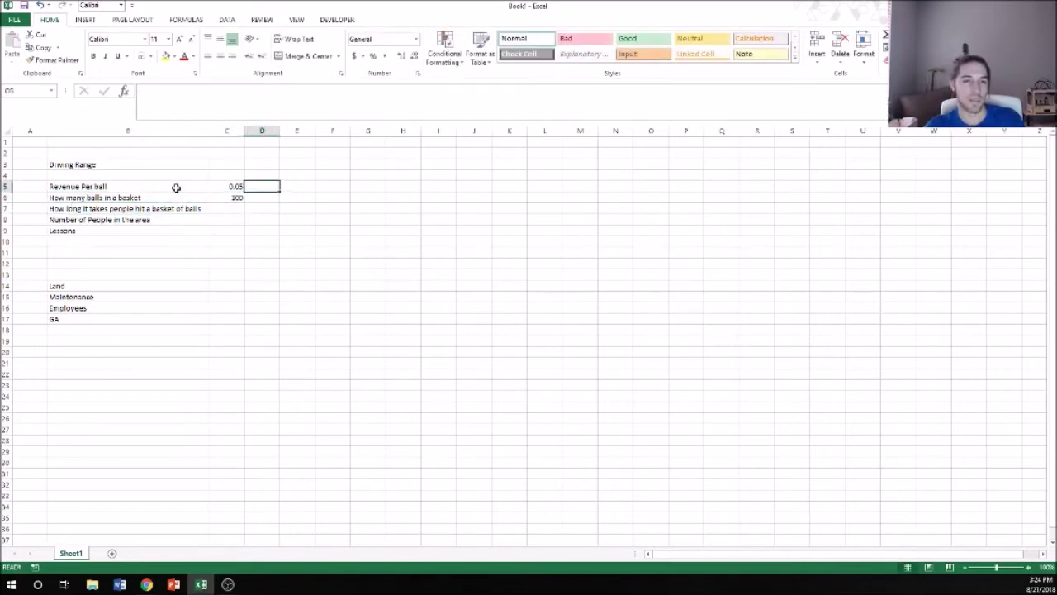
pyautogui.press('Down')
pyautogui.press('Down')
pyautogui.press('Left')
pyautogui.press('Left')
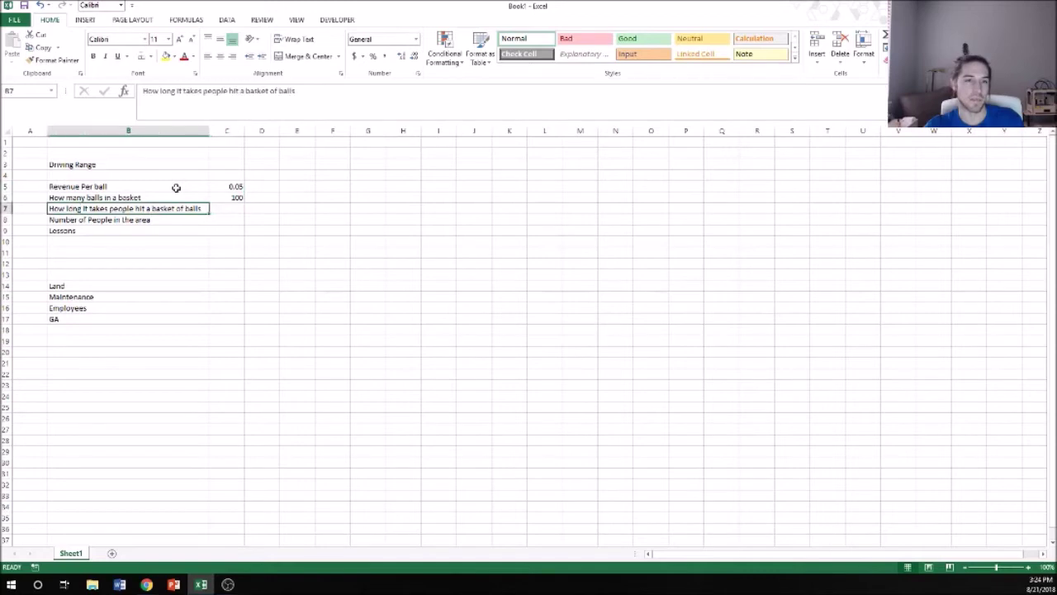
pyautogui.hotkey('alt', 'h')
pyautogui.write('ir')
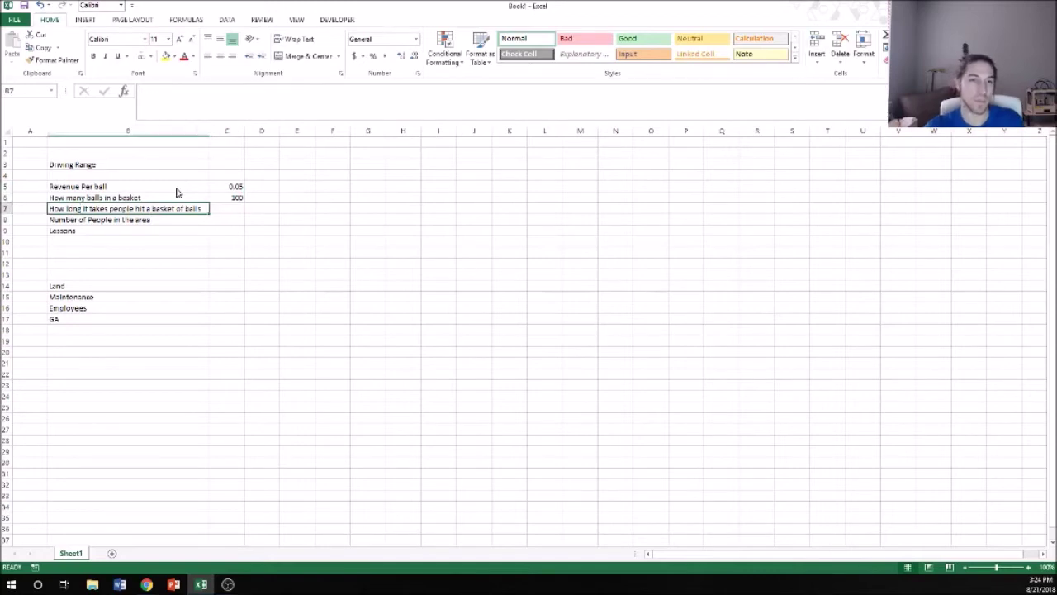
# Label the new row 7 "Cost of basket"
pyautogui.write('t')
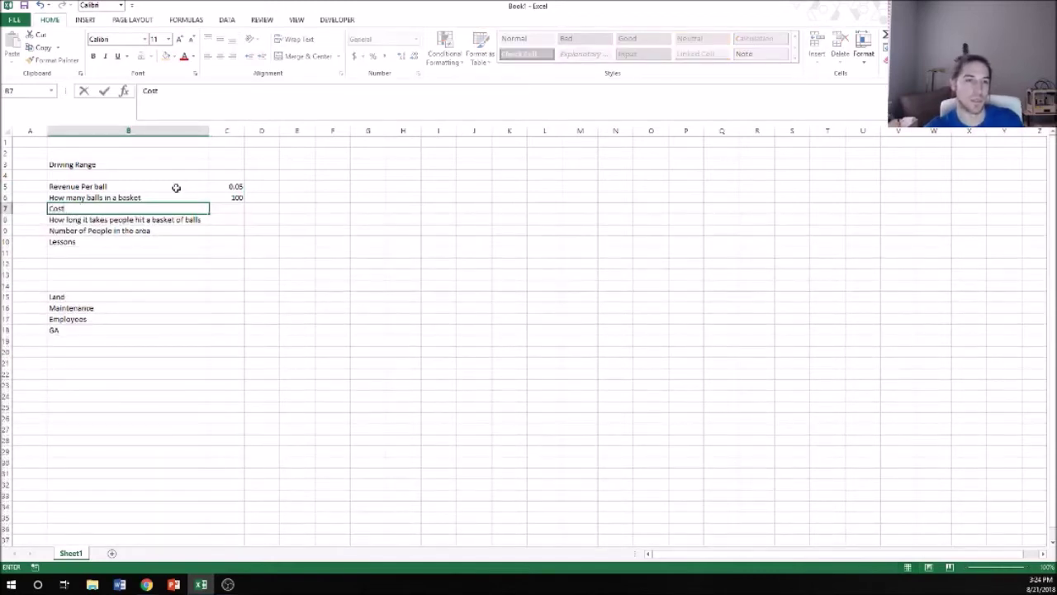
pyautogui.write('ost of basket')
pyautogui.press('Tab')
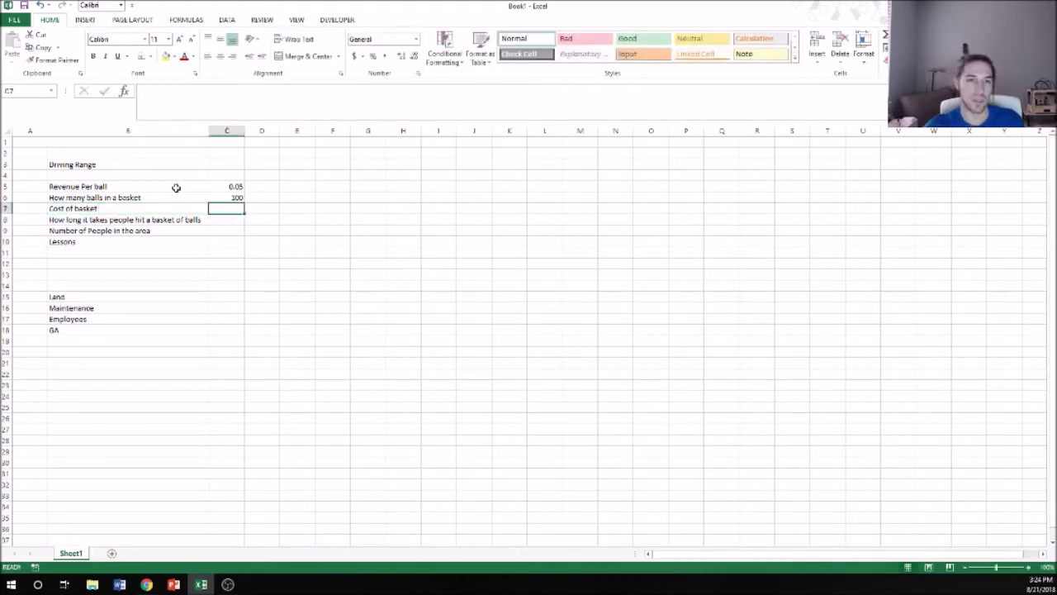
# Relabel row 7 as "Revenue of basket" and calculate it in C7 as balls per basket times revenue per ball
pyautogui.press('Left')
pyautogui.write('Re')
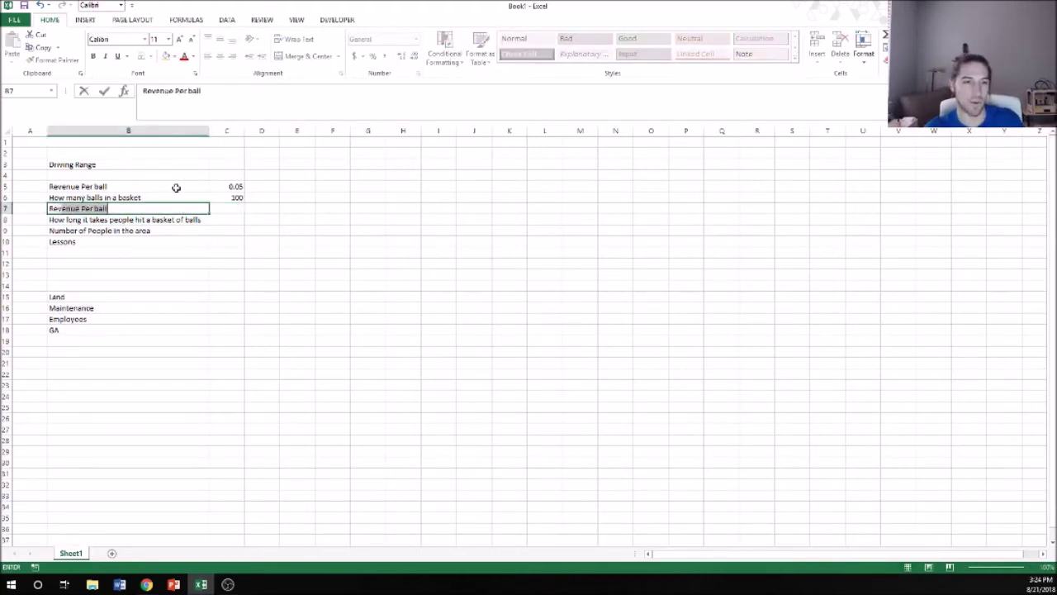
pyautogui.write('venue of basket')
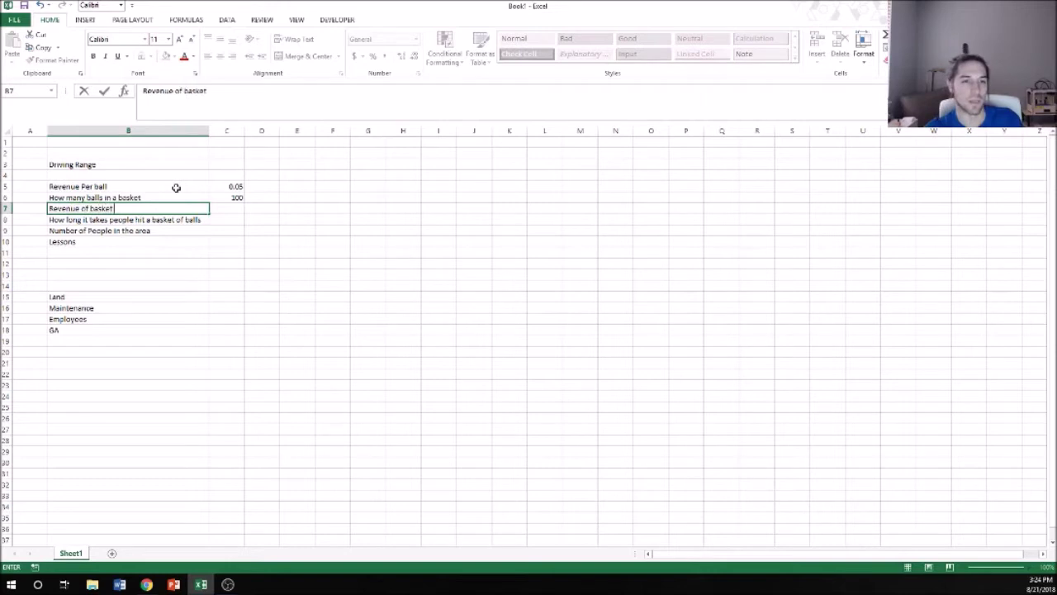
pyautogui.press('Tab')
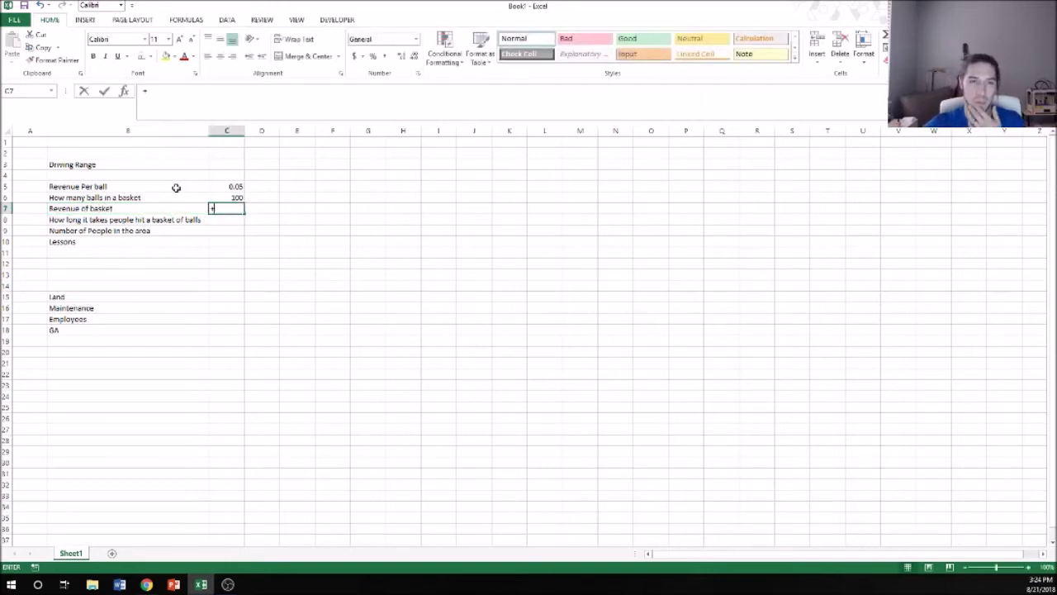
pyautogui.write('+')
pyautogui.press('Up')
pyautogui.write('*')
pyautogui.press('Up')
pyautogui.press('Up')
pyautogui.press('Return')
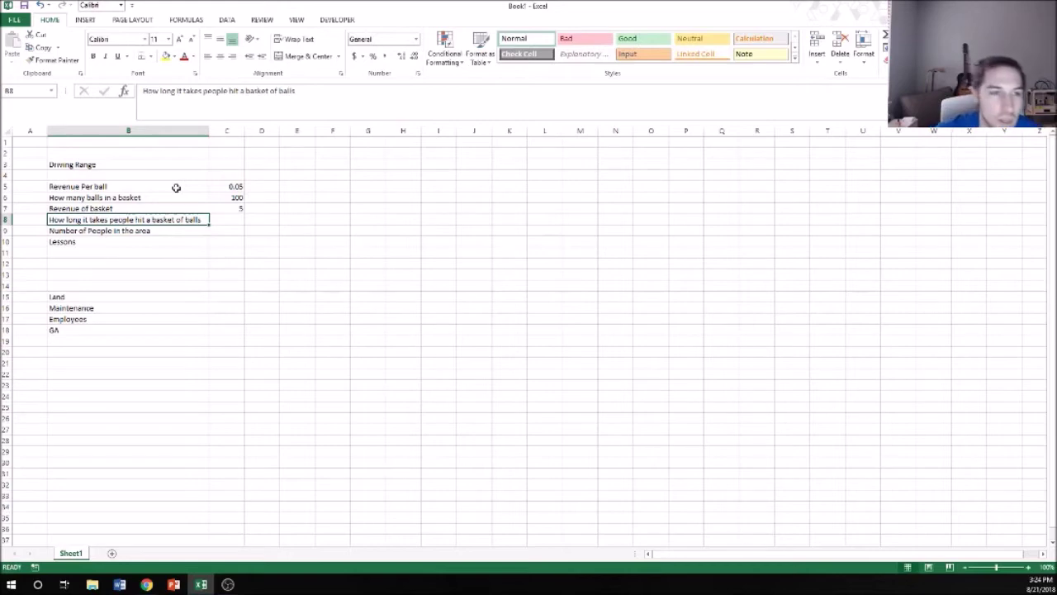
# Enter 60 in C8 as the time people take to hit a basket of balls
pyautogui.press('Up')
pyautogui.press('Down')
pyautogui.press('Right')
pyautogui.write('60')
pyautogui.press('Return')
# Insert two blank rows above "Number of People in the area"
pyautogui.press('Left')
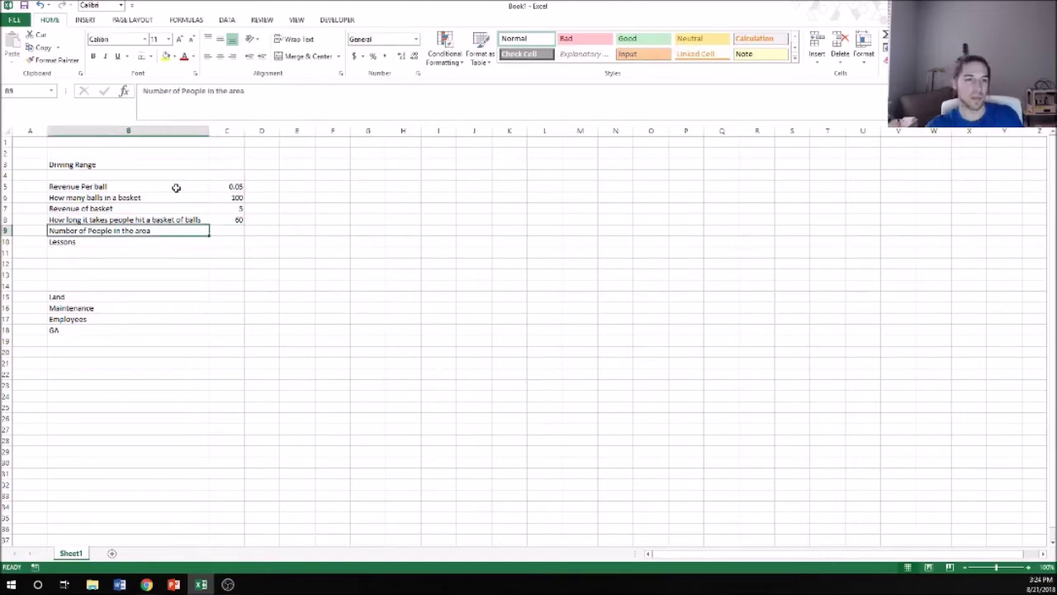
pyautogui.hotkey('shift', 'Down')
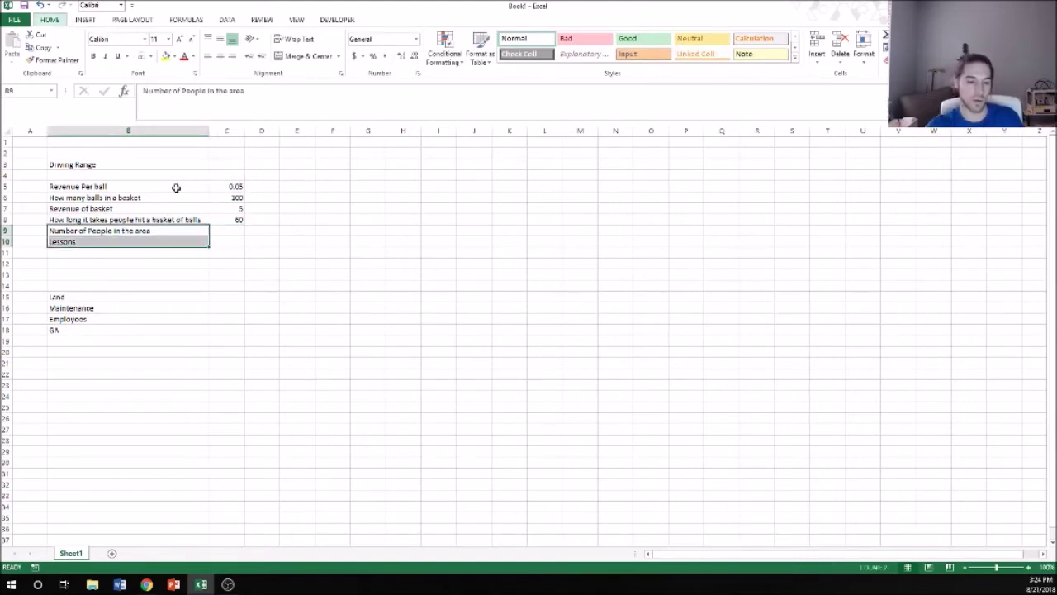
pyautogui.hotkey('alt', 'h')
pyautogui.press('i')
pyautogui.press('r')
pyautogui.hotkey('shift', 'Up')
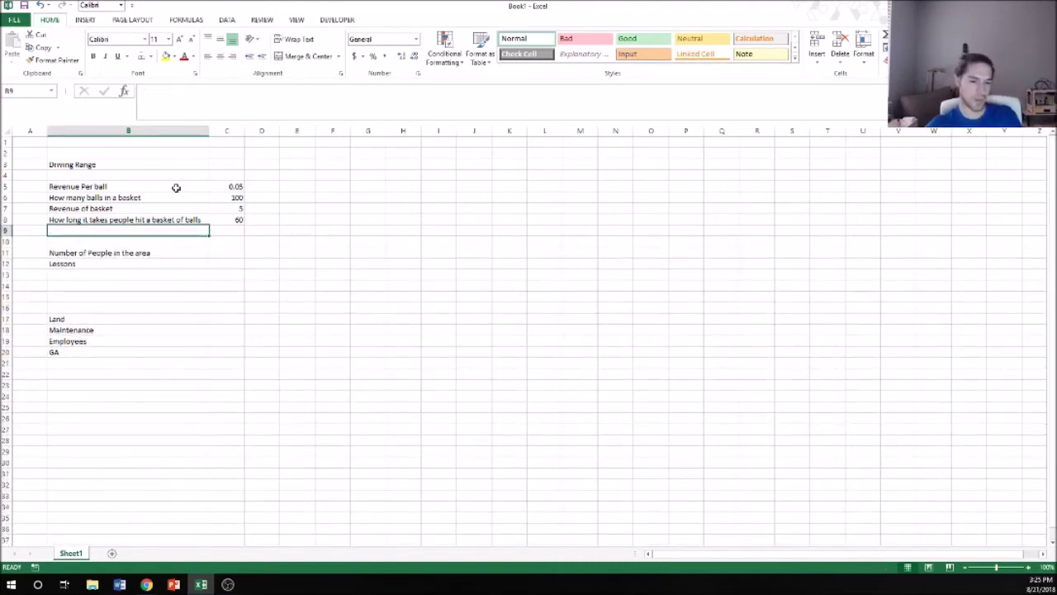
# Label row 9 "Number of slots" and enter 30 as its value
pyautogui.write('Nymber of slots')
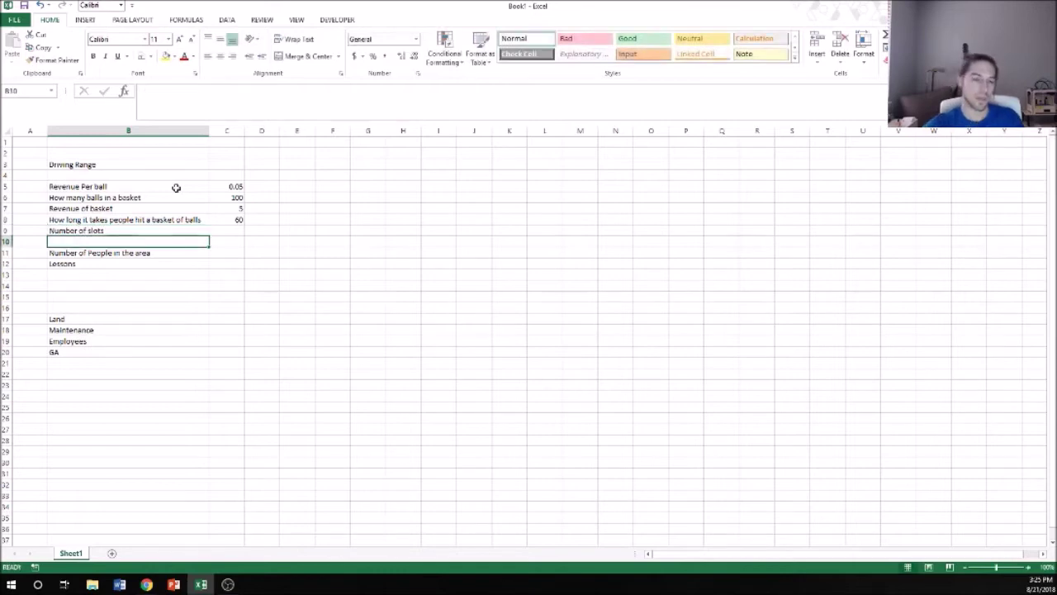
pyautogui.press('Tab')
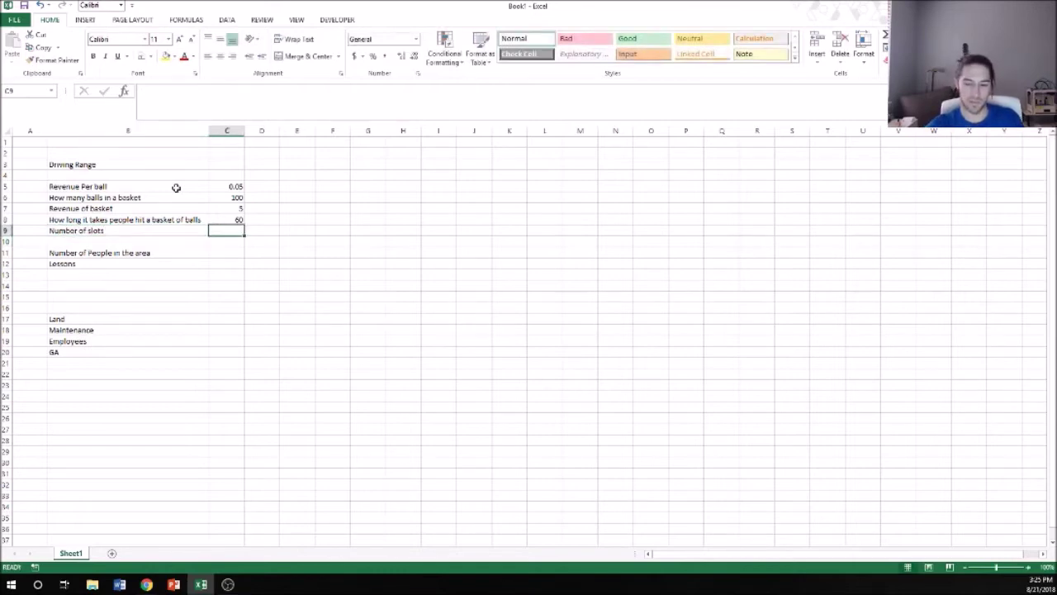
pyautogui.write('30')
pyautogui.press('Down')
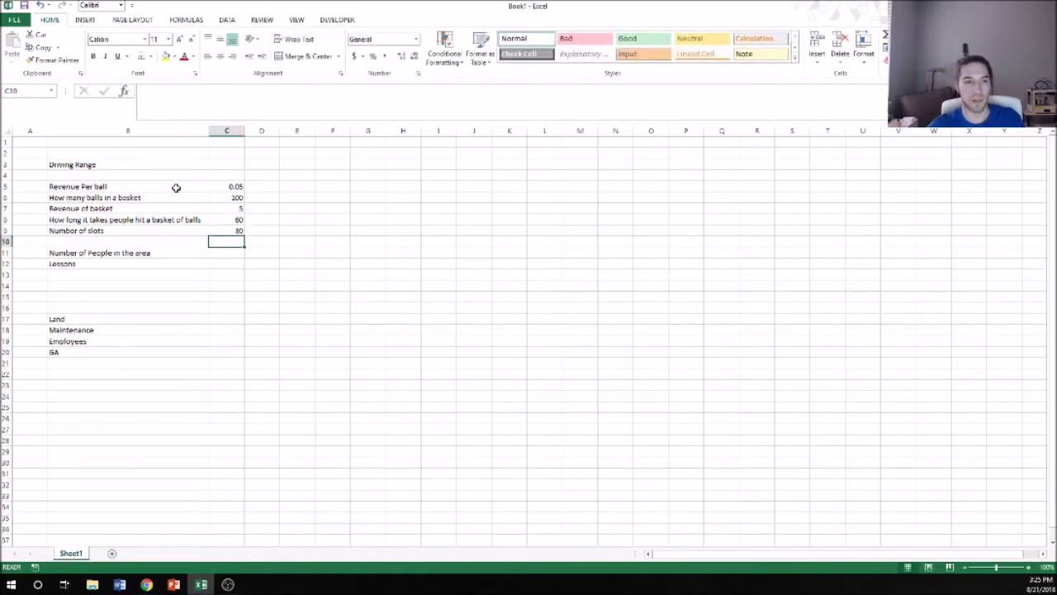
# Label row 10 "Max Rev per hour"
pyautogui.press('Left')
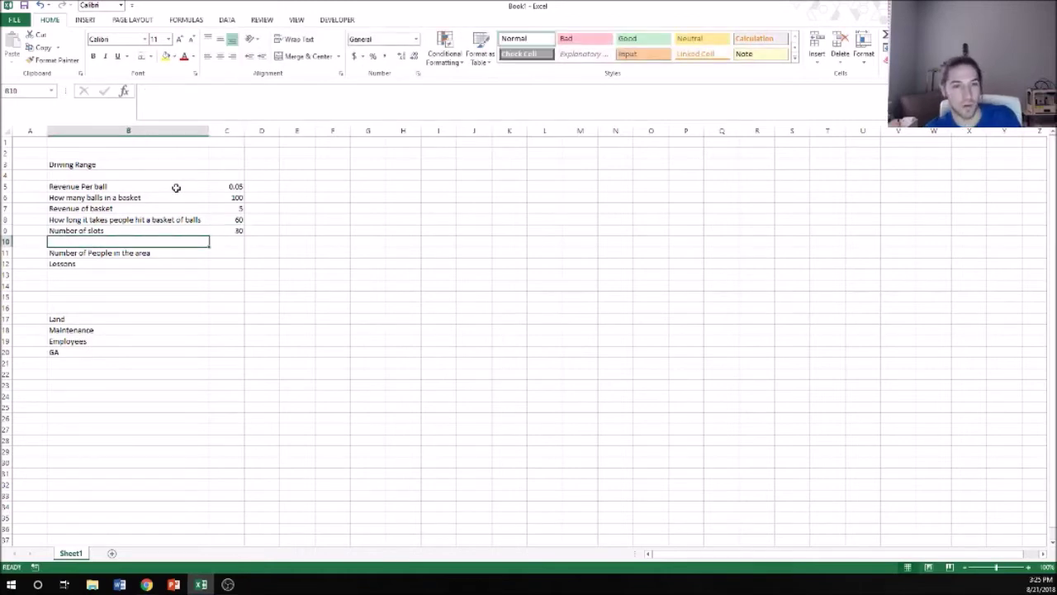
pyautogui.write('Max Rev per hour')
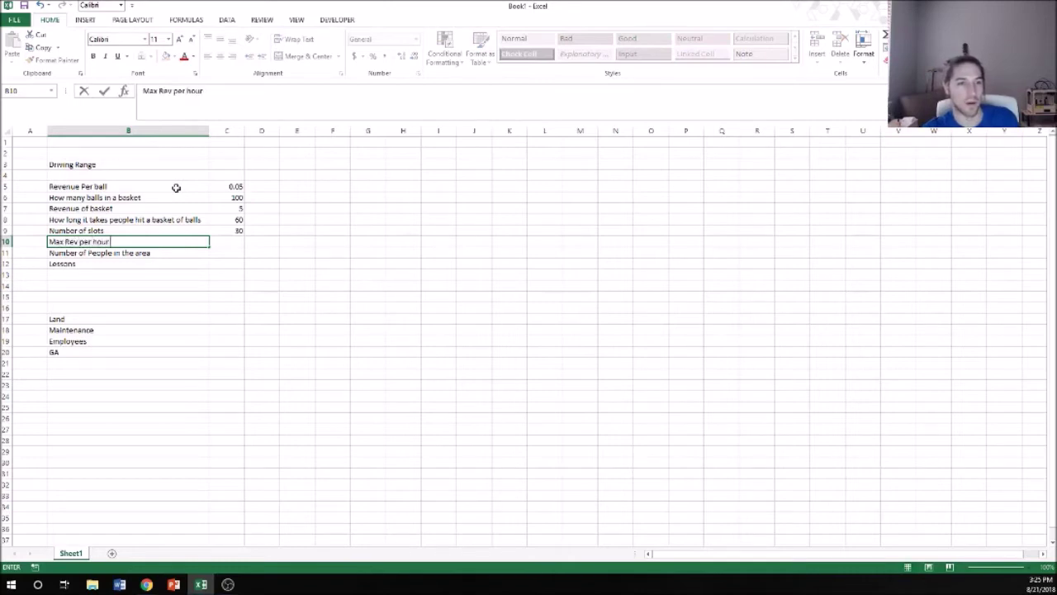
pyautogui.press('Right')
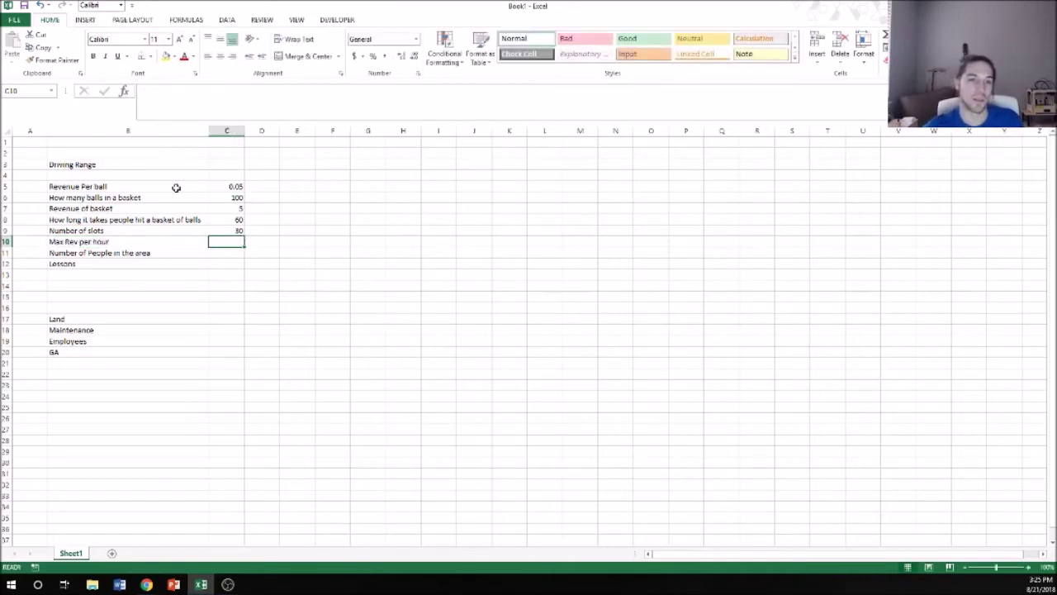
# Calculate the maximum revenue per hour in C10 as 60/C8 times the number of slots times the revenue of a basket
pyautogui.write('=')
pyautogui.press('Up')
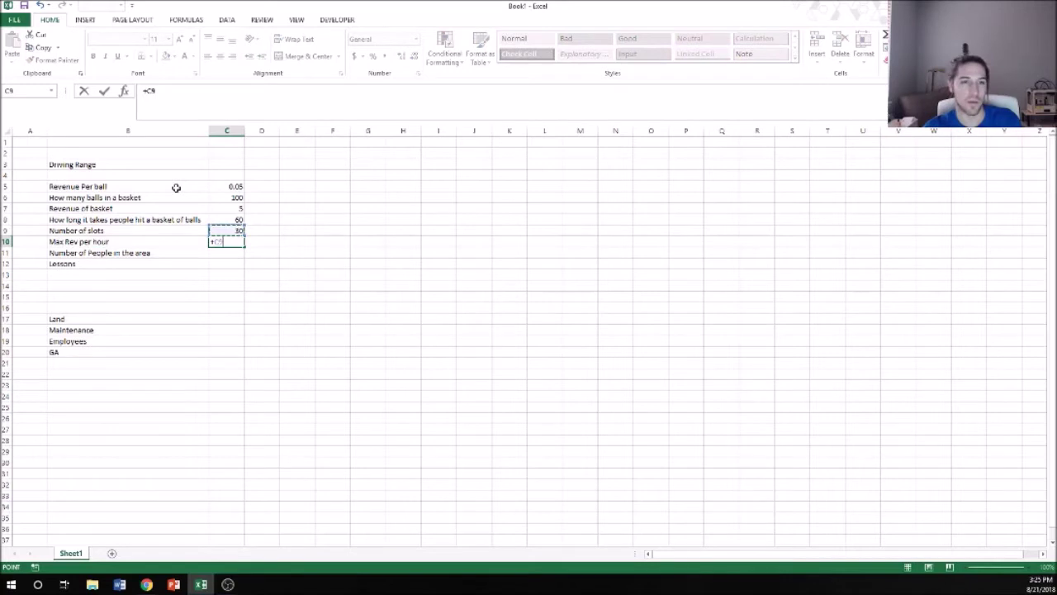
pyautogui.press('BackSpace')
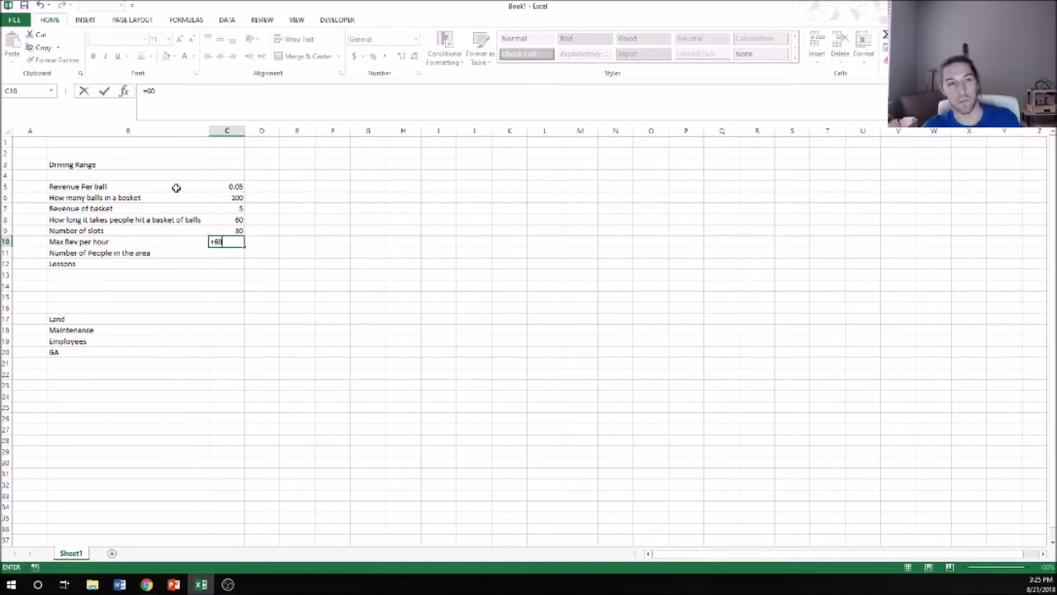
pyautogui.press('Up')
pyautogui.press('Up')
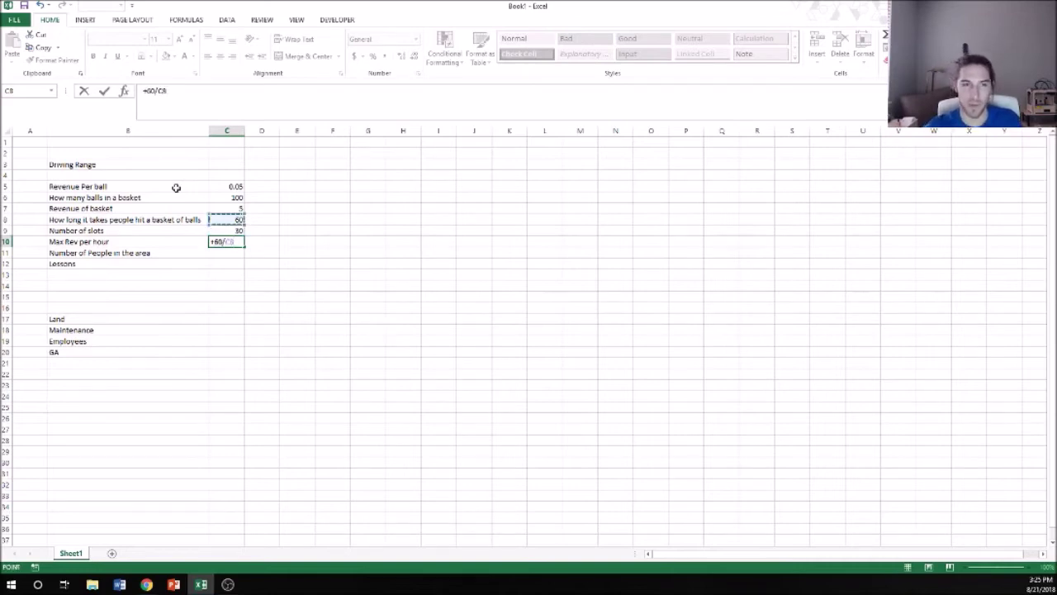
pyautogui.write('*')
pyautogui.press('Up')
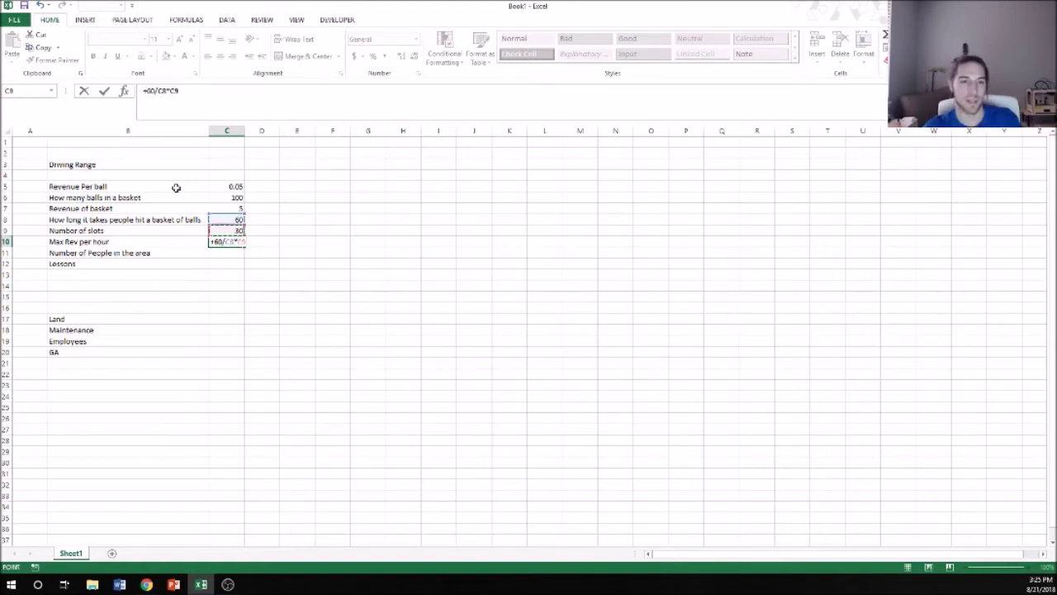
pyautogui.write('*')
pyautogui.press('Up')
pyautogui.press('Up')
pyautogui.press('Up')
pyautogui.press('Return')
# Try 30 in C8 as the time to hit a basket of balls, and undo the change
pyautogui.press('Left')
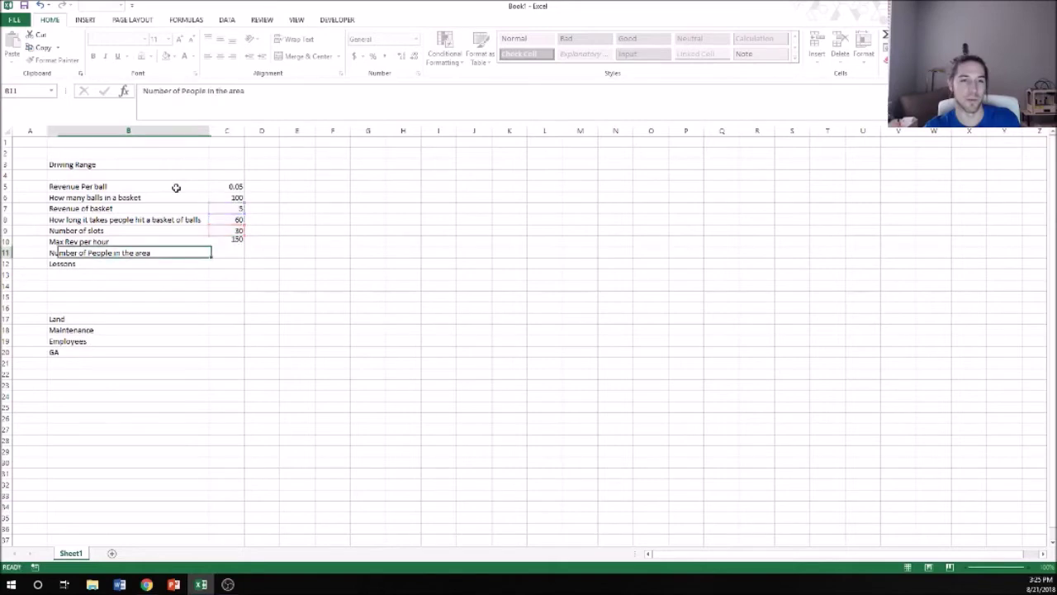
pyautogui.press('Up')
pyautogui.press('Right')
pyautogui.press('Left')
pyautogui.press('Up')
pyautogui.press('Right')
pyautogui.press('Right')
pyautogui.press('Left')
pyautogui.press('Up')
pyautogui.write('30')
pyautogui.press('Return')
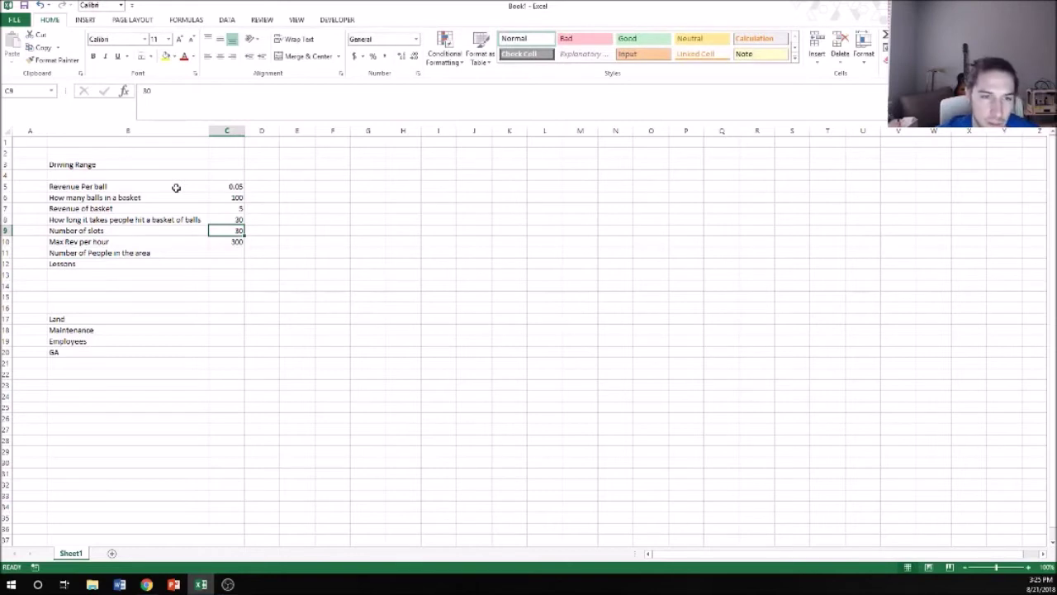
pyautogui.press('Down')
pyautogui.hotkey('ctrl', 'z')
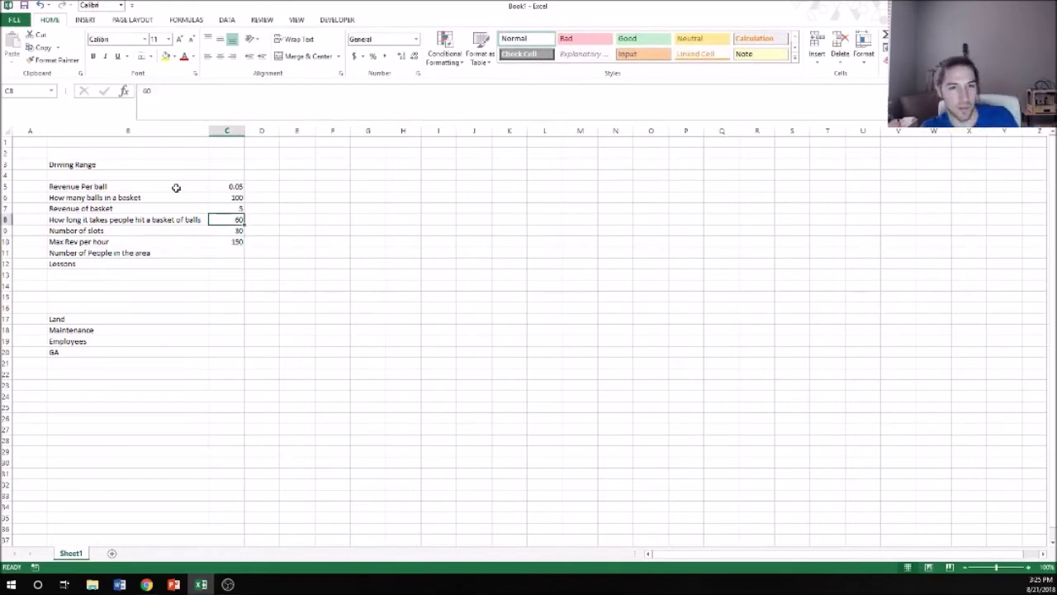
# Insert a row above "Number of People in the area" and label it "Open hours per day"
pyautogui.press('Down')
pyautogui.press('Down')
pyautogui.press('Down')
pyautogui.press('Left')
pyautogui.press('Right')
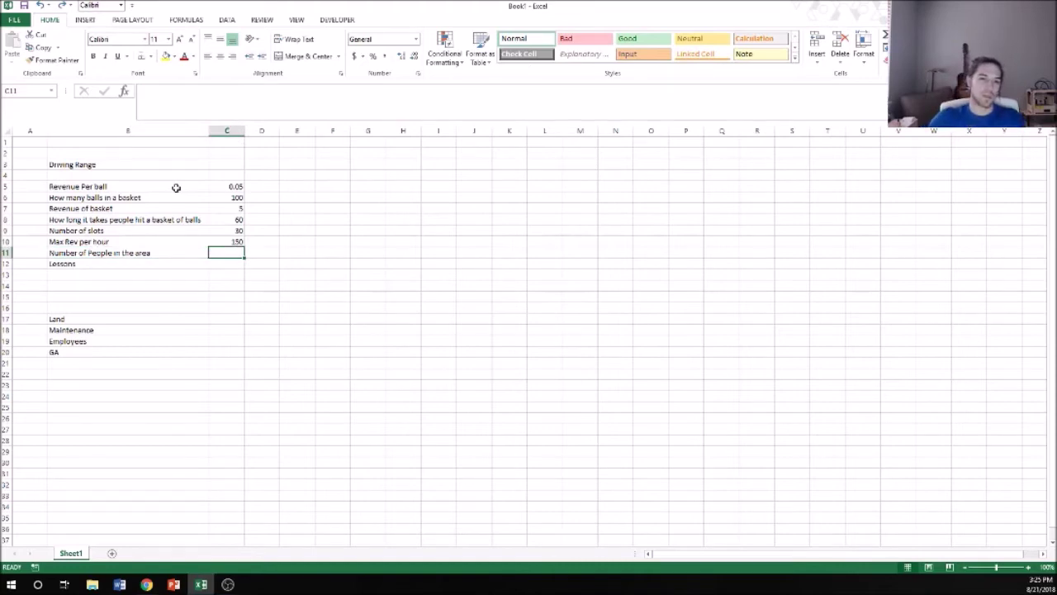
pyautogui.press('Left')
pyautogui.press('alt')
pyautogui.press('h')
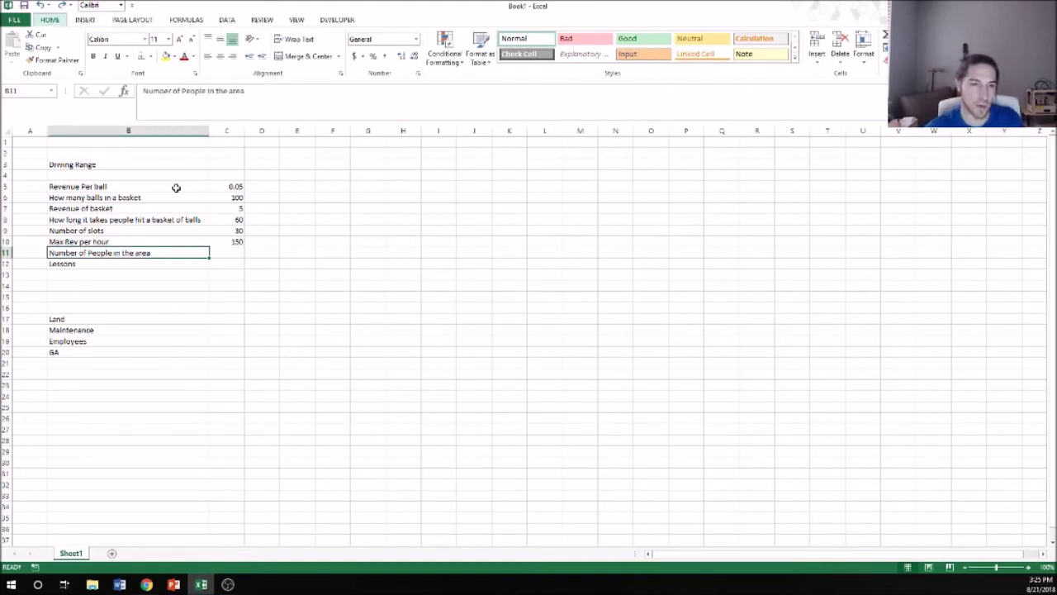
pyautogui.press('i')
pyautogui.press('r')
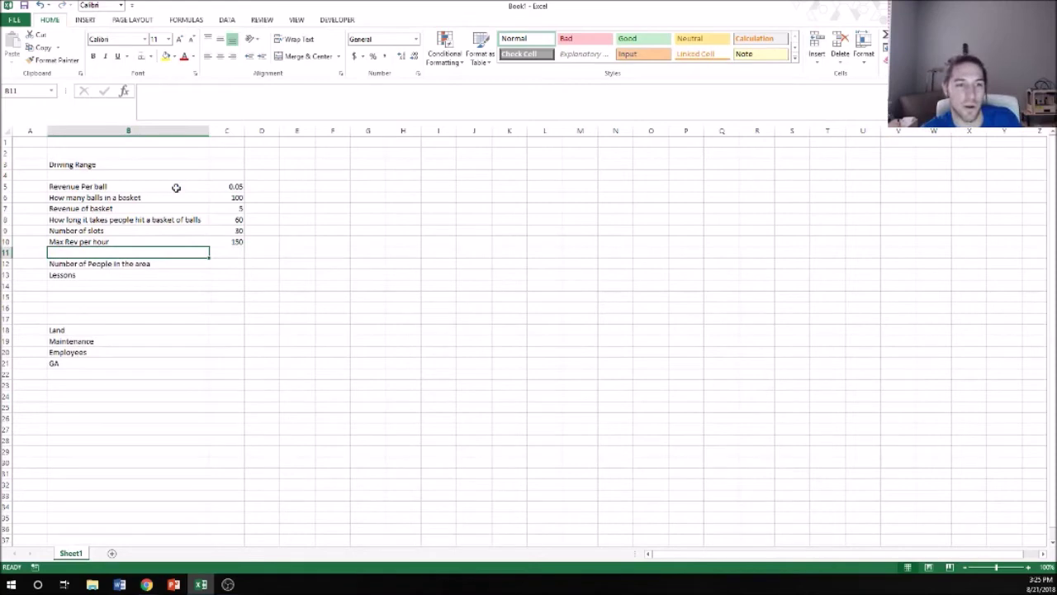
pyautogui.write('Rev')
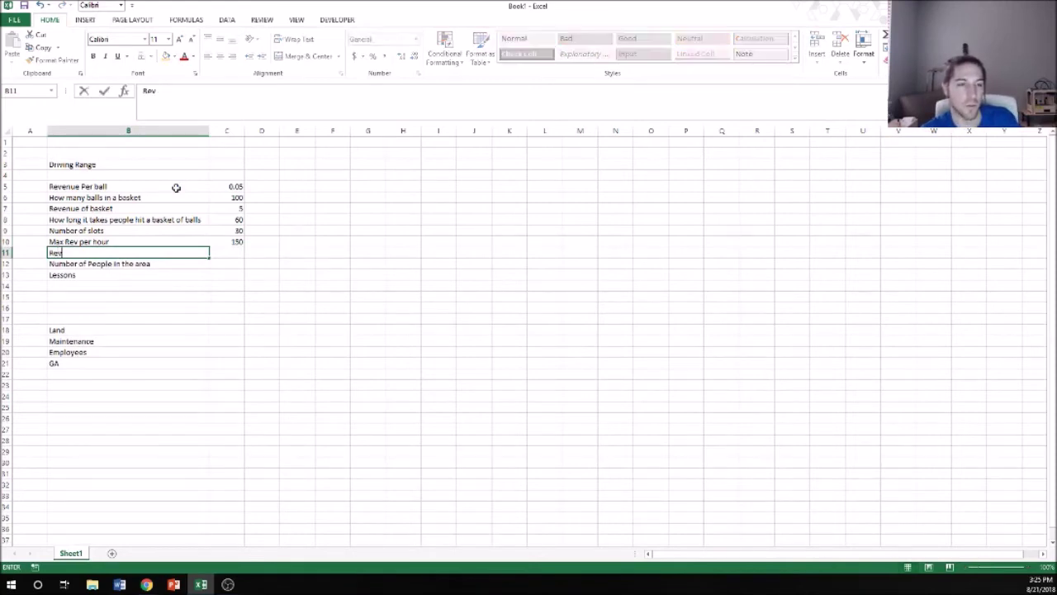
pyautogui.press('BackSpace')
pyautogui.press('BackSpace')
pyautogui.press('BackSpace')
pyautogui.write('Open hours per day')
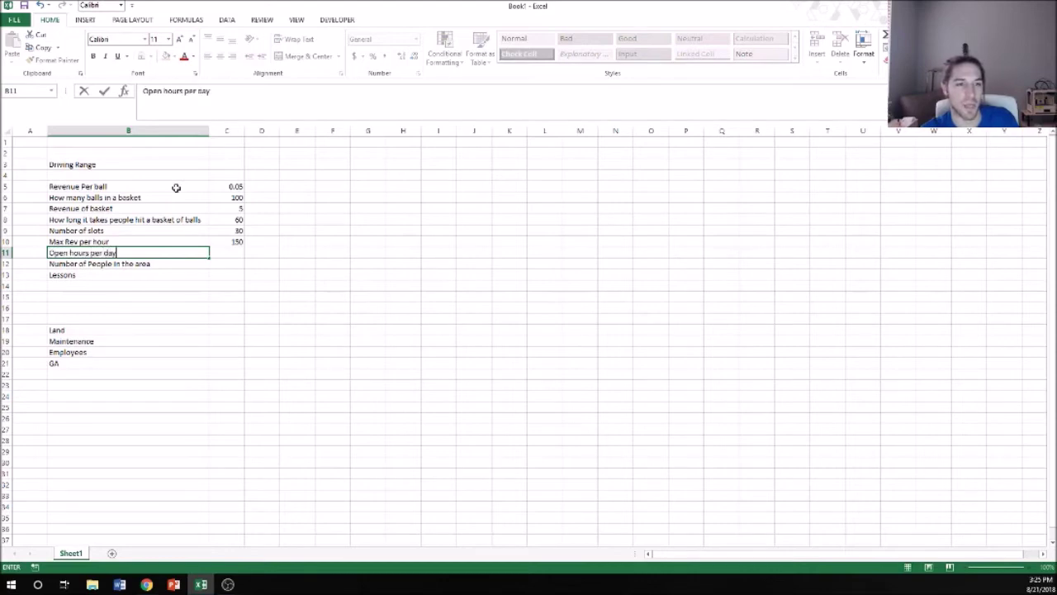
pyautogui.press('Return')
# Set the open hours per day in C11 to 10
pyautogui.press('Up')
pyautogui.press('Right')
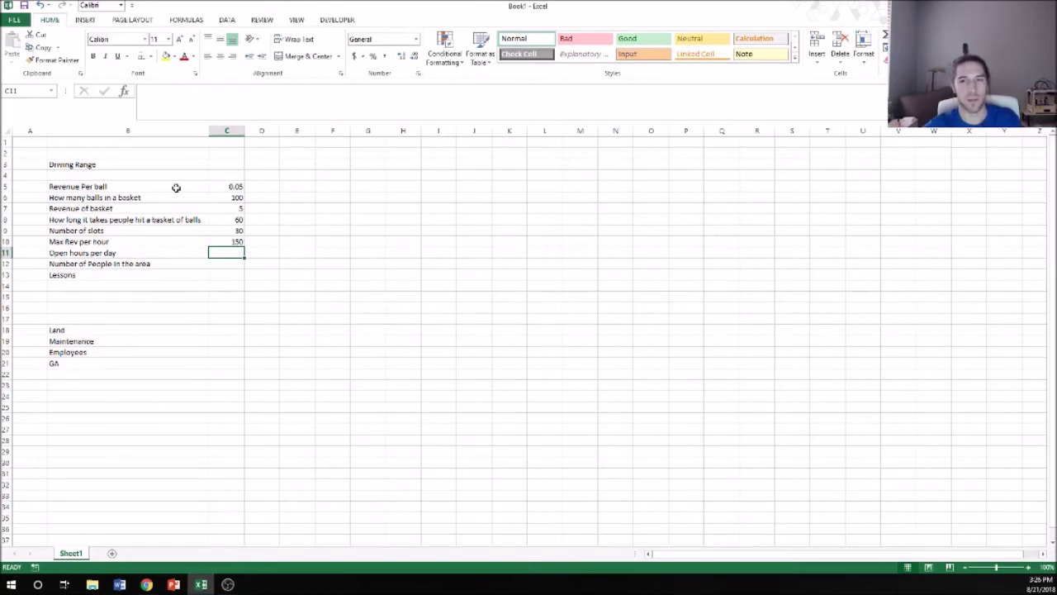
pyautogui.write('10')
pyautogui.press('Return')
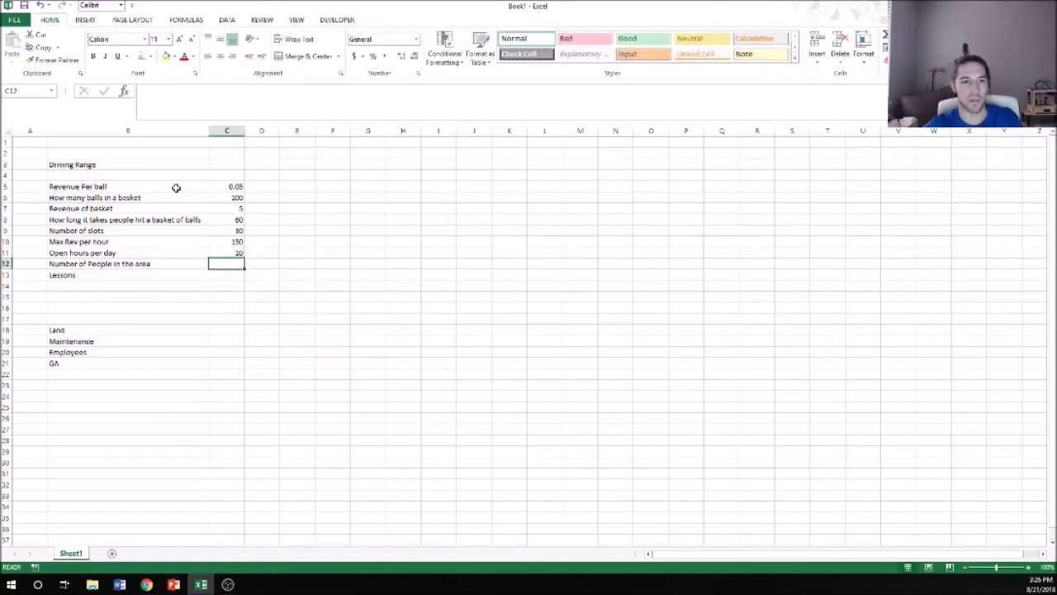
# Insert another row above "Number of People in the area" and label it "revenue per day"
pyautogui.press('Left')
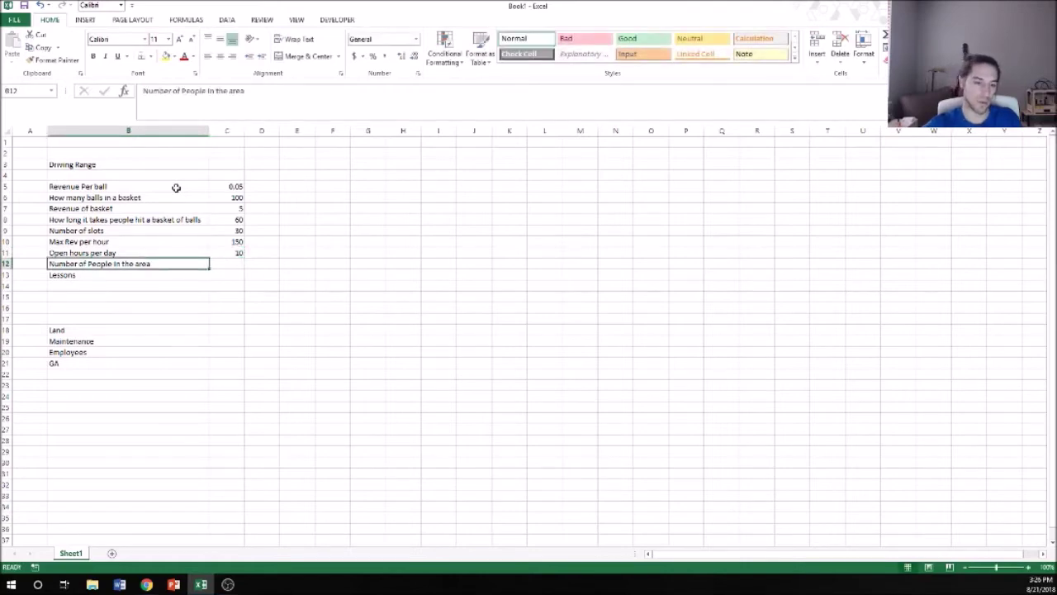
pyautogui.hotkey('alt', 'i')
pyautogui.write('rreve')
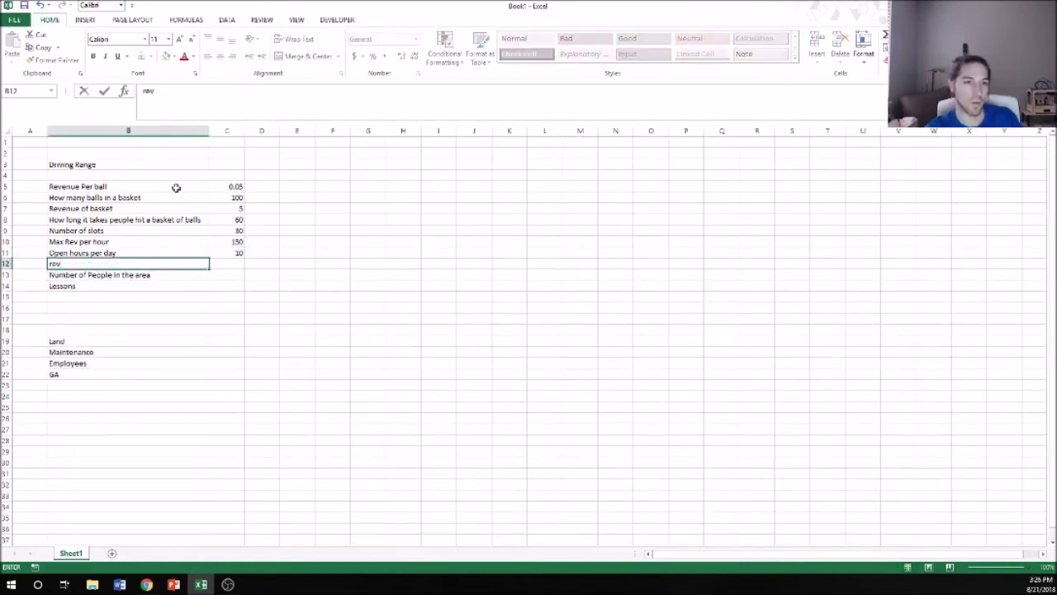
pyautogui.write('nue per day')
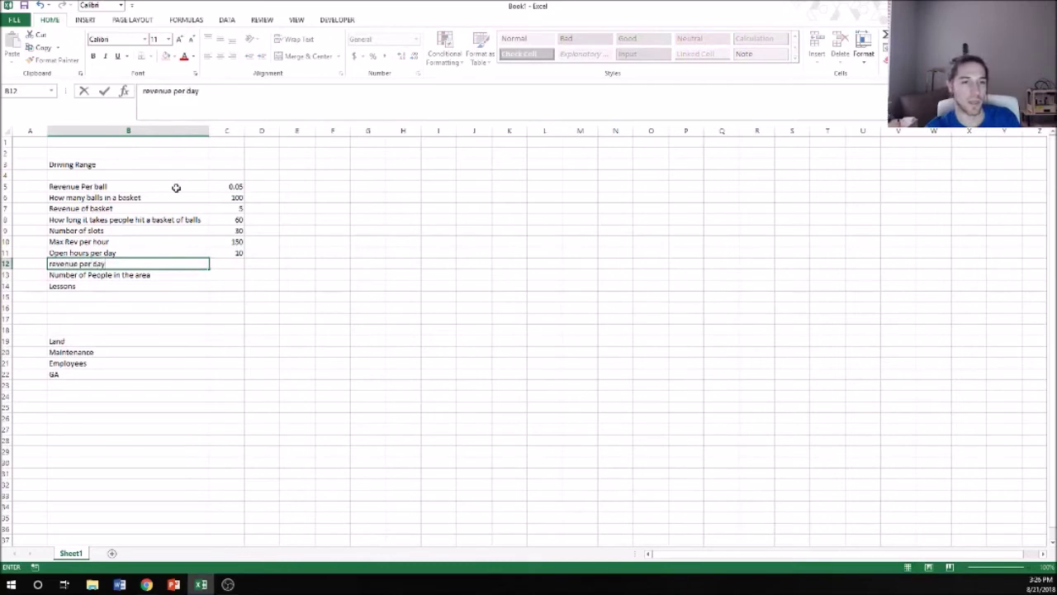
# Calculate the revenue per day in C12 as the open hours per day times the maximum revenue per hour
pyautogui.press('Tab')
pyautogui.write('=')
pyautogui.press('Up')
pyautogui.write('*')
pyautogui.press('Up')
pyautogui.press('Up')
pyautogui.press('Return')
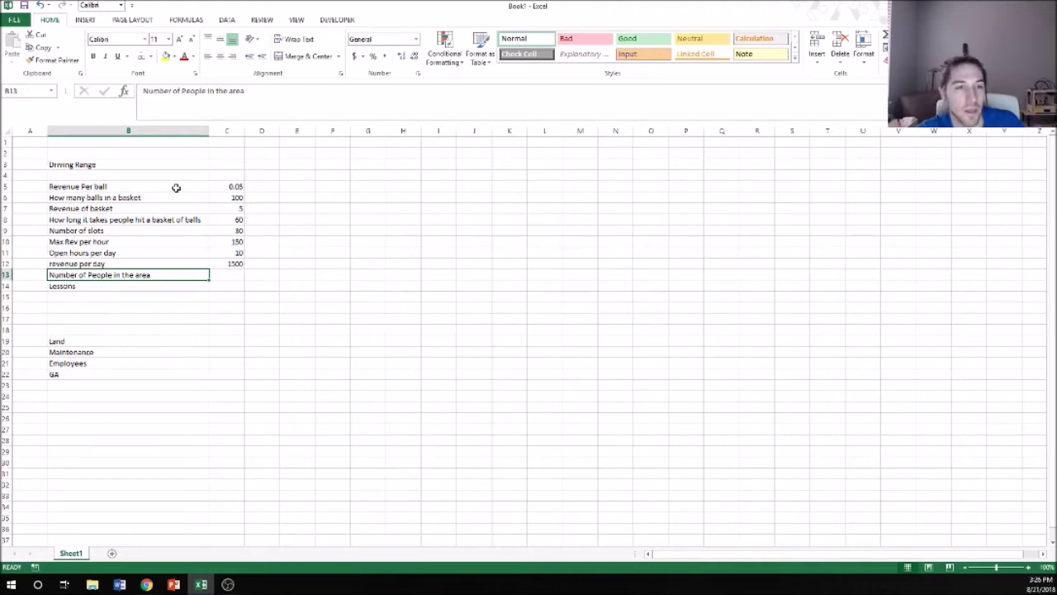
# Replace the "Number of People in the area" label in B13 with "People per day"
pyautogui.hotkey('shift', 'Down')
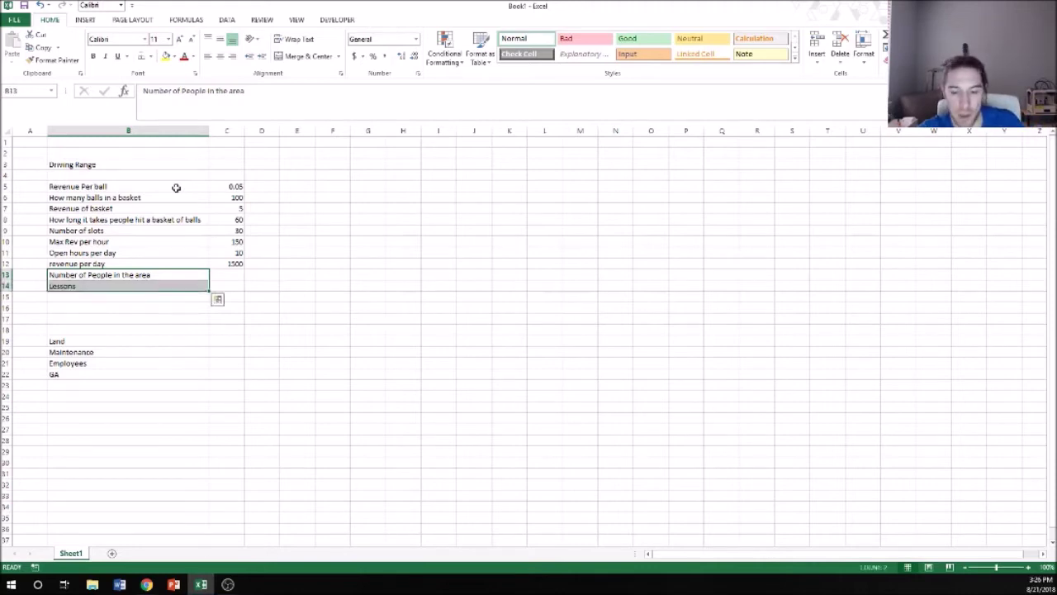
pyautogui.press('Up')
pyautogui.press('Down')
pyautogui.press('Delete')
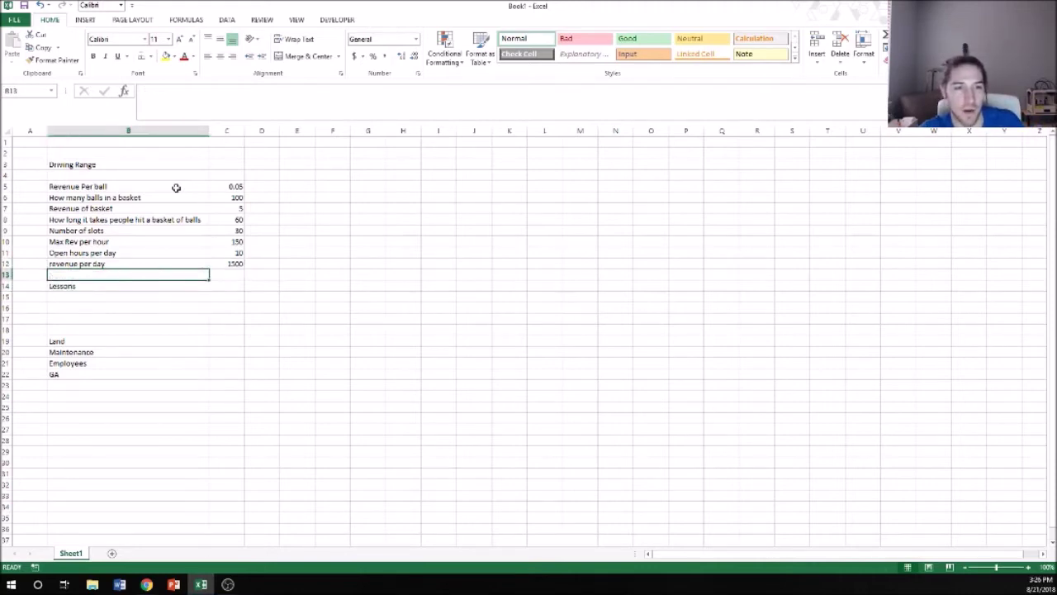
pyautogui.press('Up')
pyautogui.press('Right')
pyautogui.press('Up')
pyautogui.press('Left')
pyautogui.press('Up')
pyautogui.press('Down')
pyautogui.press('Down')
pyautogui.press('Down')
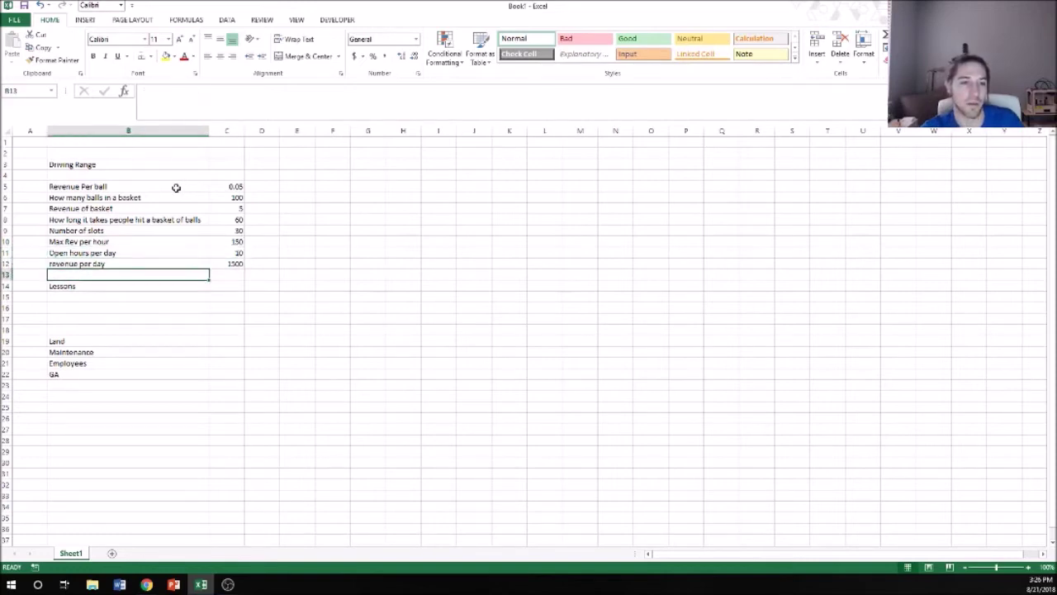
pyautogui.write('Peple')
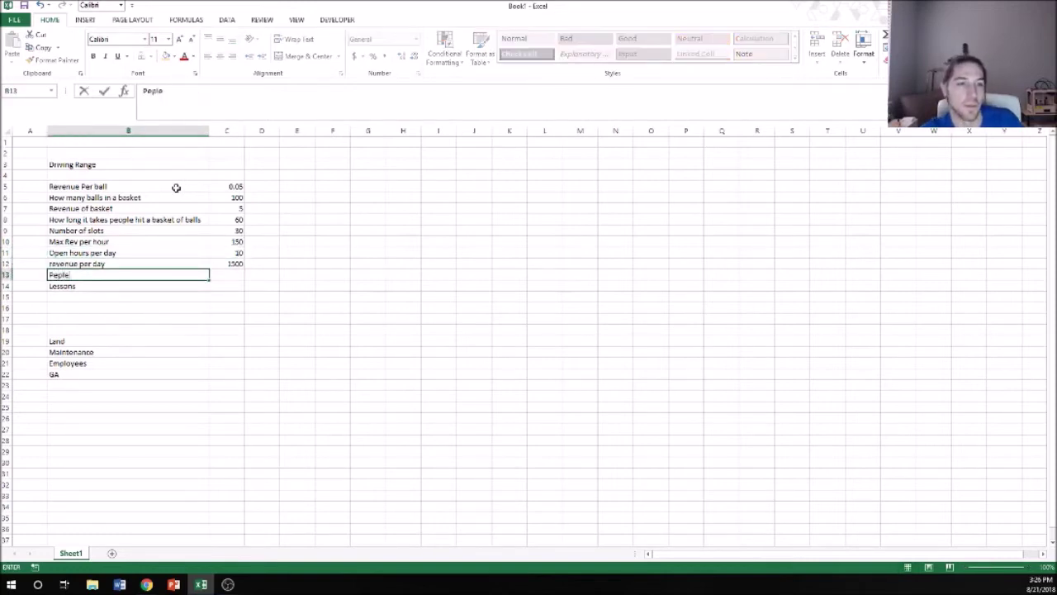
pyautogui.press('BackSpace')
pyautogui.press('BackSpace')
pyautogui.press('BackSpace')
pyautogui.write('op')
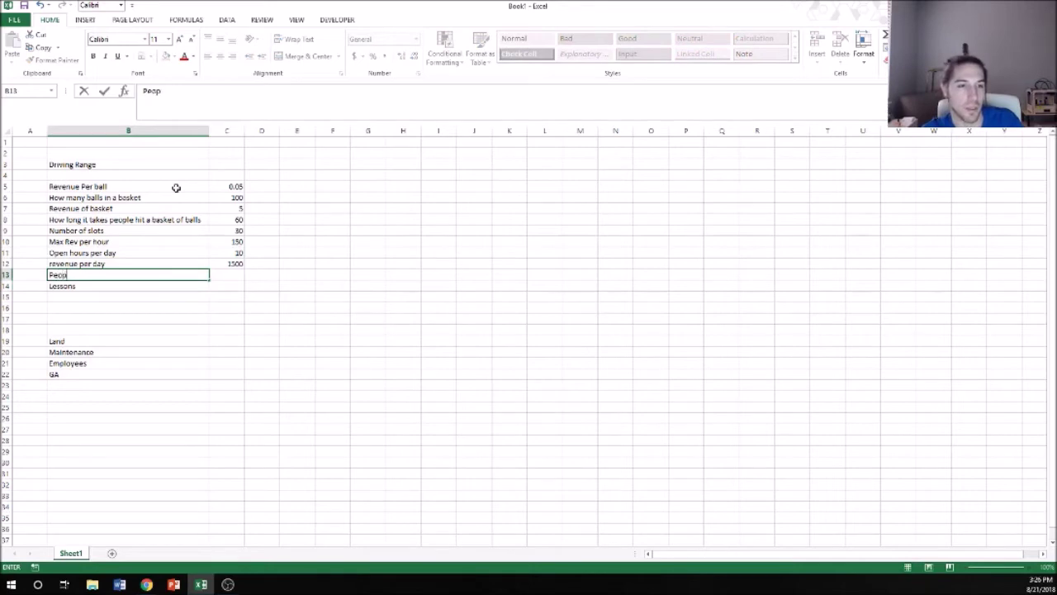
pyautogui.write('le per day')
pyautogui.press('Tab')
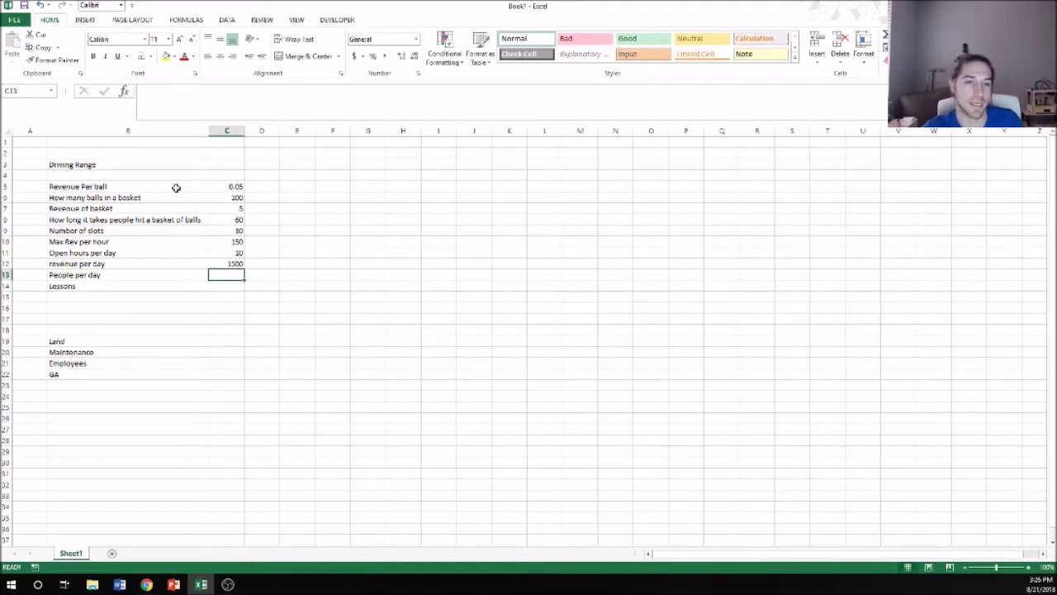
# Calculate C13 as the revenue per day divided by the revenue of a basket, C12/C7
pyautogui.write('=')
pyautogui.press('Up')
pyautogui.write('*')
pyautogui.press('Up')
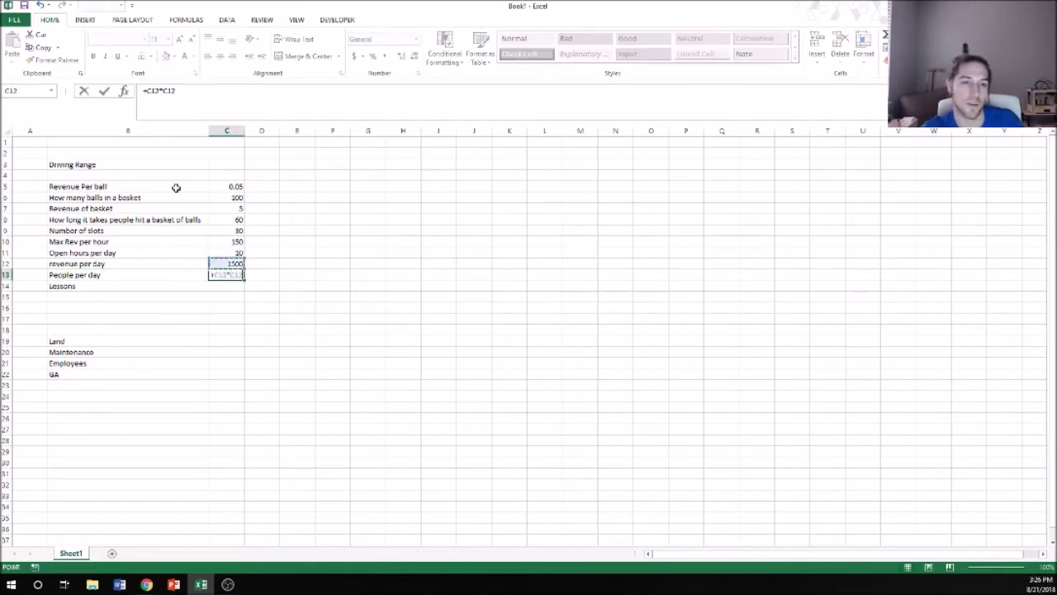
pyautogui.press('BackSpace')
pyautogui.press('BackSpace')
pyautogui.press('BackSpace')
pyautogui.press('BackSpace')
pyautogui.write('/')
pyautogui.press('Up')
pyautogui.press('Up')
pyautogui.press('Up')
pyautogui.press('Up')
pyautogui.press('Up')
pyautogui.press('Up')
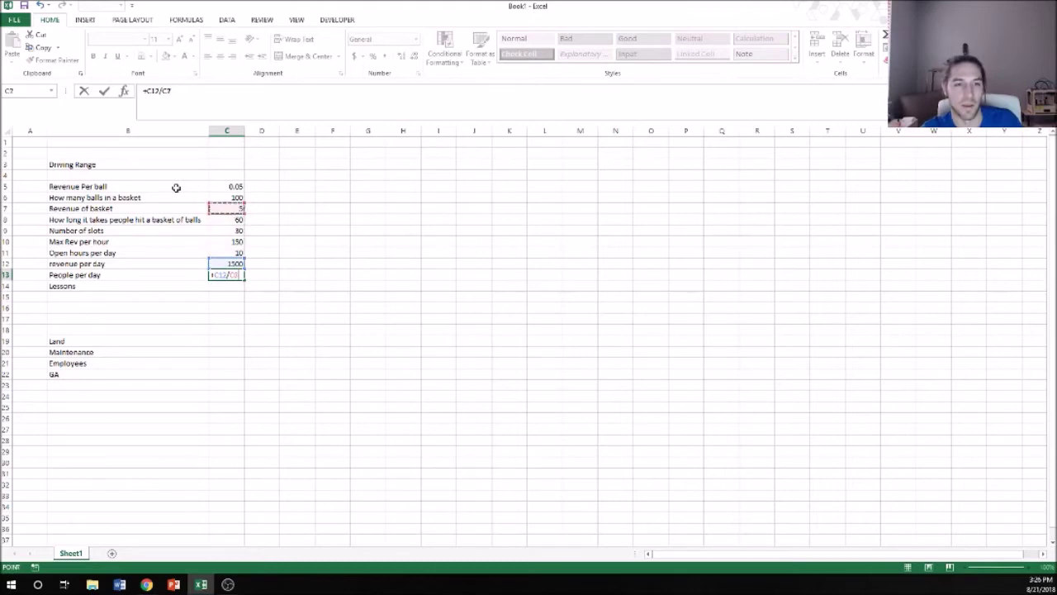
pyautogui.press('Return')
# Rename the label in B13 as "Baskets per day"
pyautogui.press('Left')
pyautogui.press('Up')
pyautogui.press('Left')
pyautogui.press('Right')
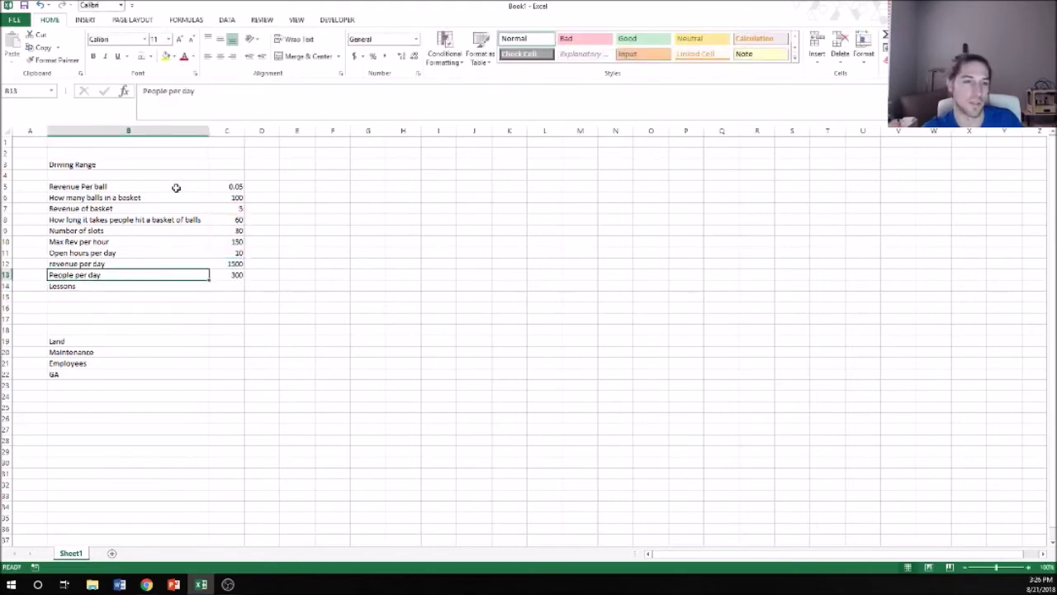
pyautogui.write('Baskets per day')
pyautogui.press('Return')
pyautogui.press('Down')
pyautogui.press('Up')
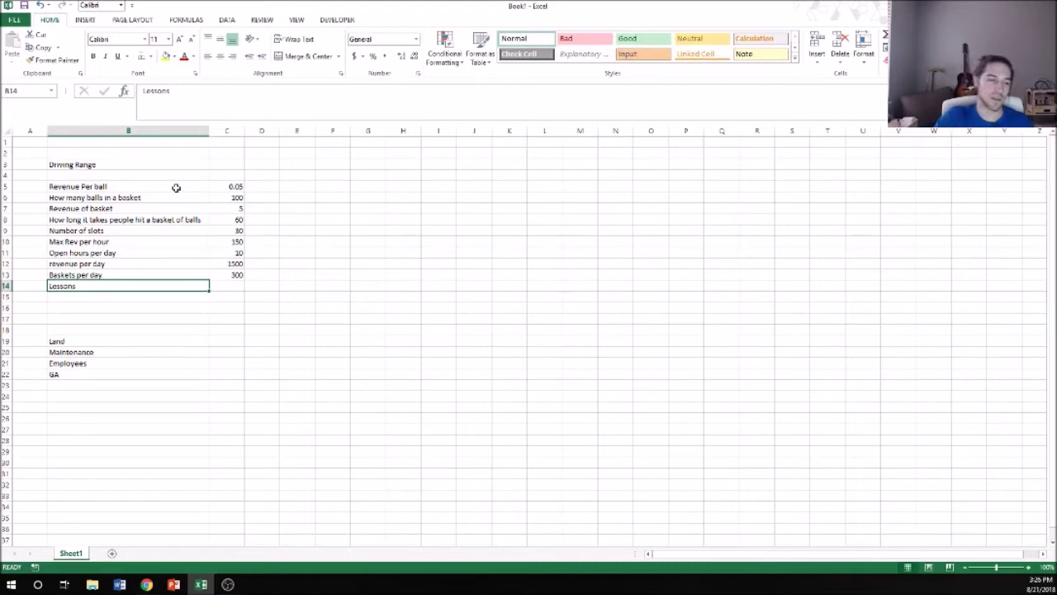
# Review the figures in column C from the time to hit a basket of balls through baskets per day
pyautogui.press('Right')
pyautogui.press('Up')
pyautogui.press('Up')
pyautogui.press('Up')
pyautogui.press('Up')
pyautogui.press('Up')
pyautogui.press('Up')
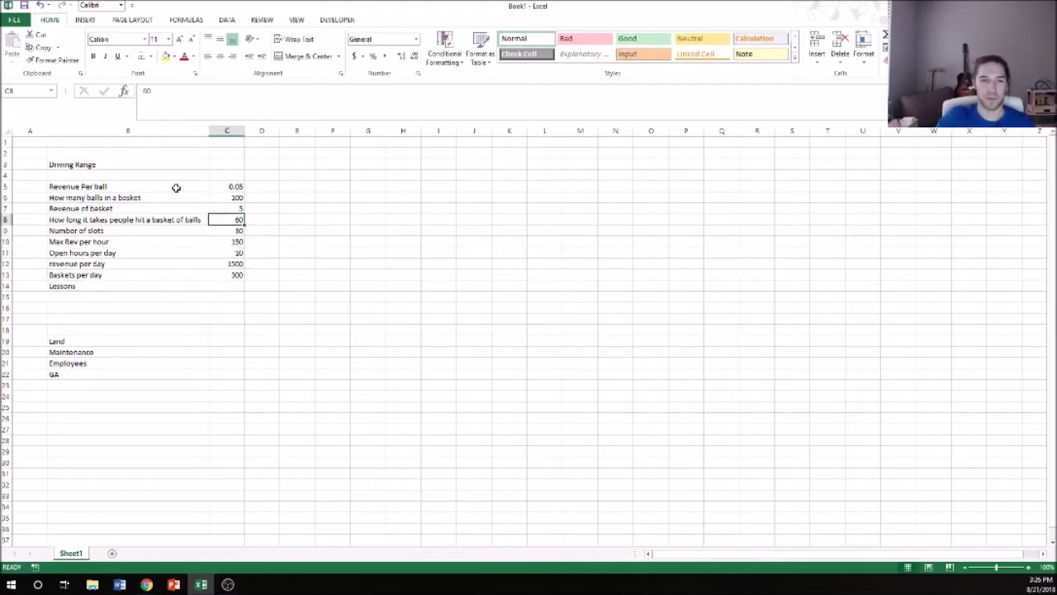
pyautogui.press('Down')
pyautogui.press('Down')
pyautogui.press('Down')
pyautogui.press('Down')
pyautogui.press('Down')
pyautogui.press('Left')
pyautogui.press('Down')
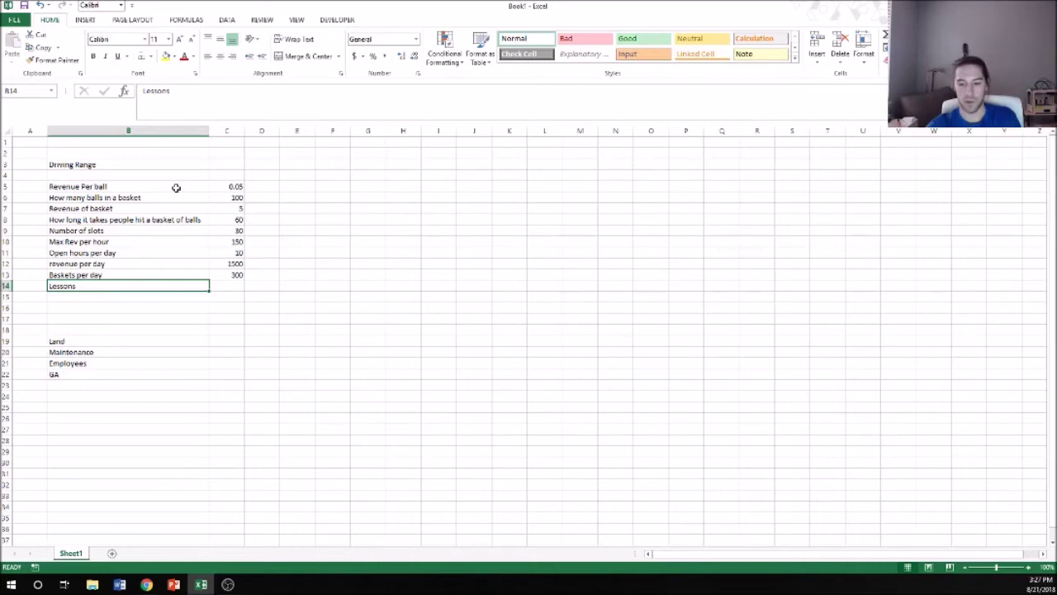
# Enter 200 as the lessons value in C14
pyautogui.press('Right')
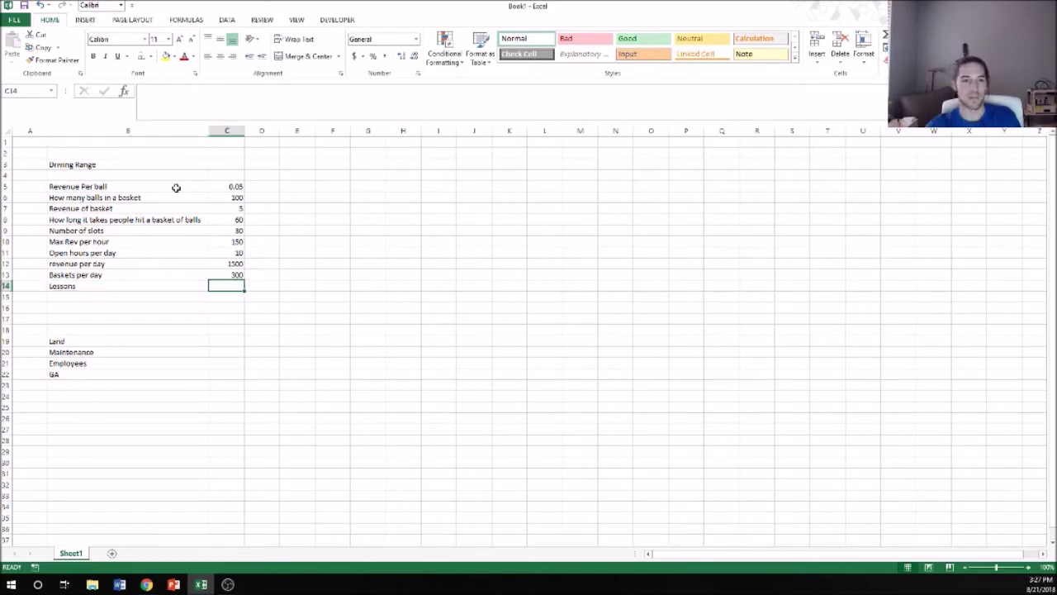
pyautogui.write('200')
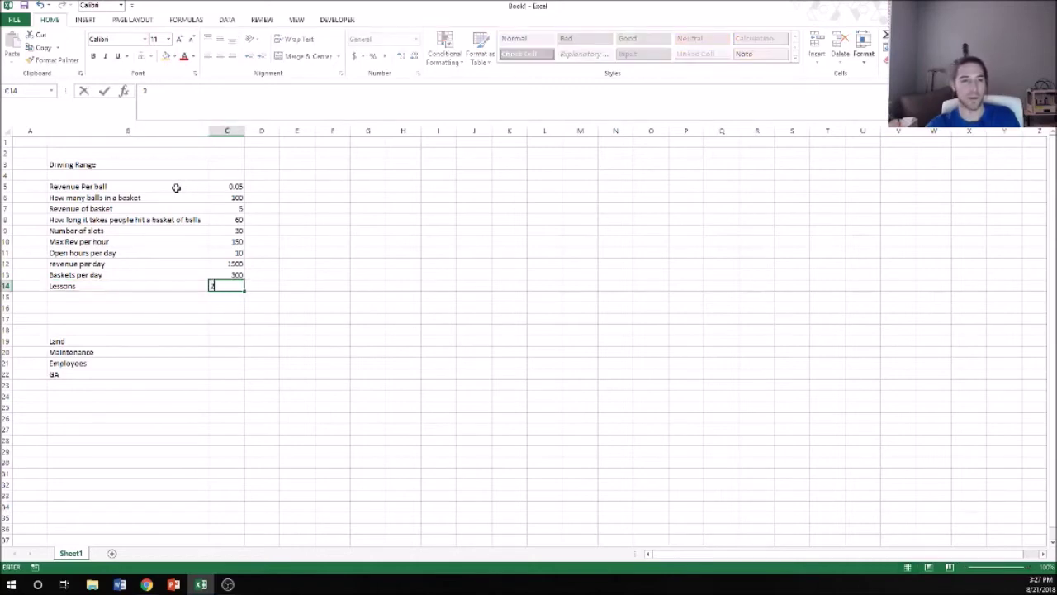
pyautogui.press('Return')
pyautogui.press('Left')
pyautogui.press('Left')
pyautogui.press('Down')
pyautogui.press('Right')
pyautogui.write('W')
pyautogui.hotkey('ctrl', 'Return')
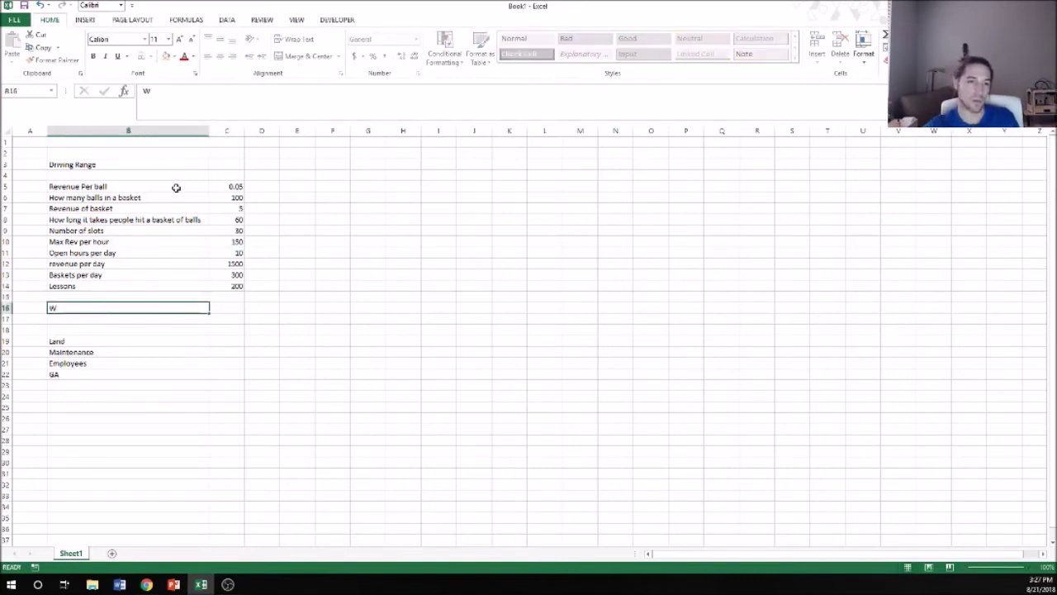
# Rename the "Lessons" label in B14 as "Lesson weekly rev"
pyautogui.press('Up')
pyautogui.press('Up')
pyautogui.write('Lesson')
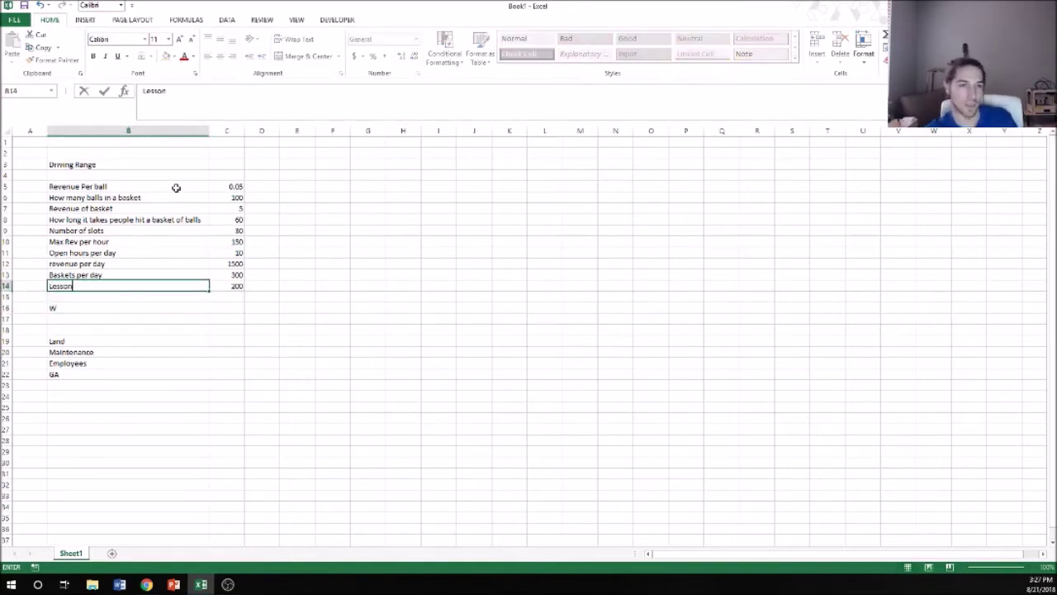
pyautogui.write(' weekly rev')
pyautogui.press('Return')
# Label row 16 "Weekly Rev" in B16
pyautogui.press('Down')
pyautogui.write('Weekly r')
pyautogui.press('BackSpace')
pyautogui.write('Rev')
pyautogui.press('Tab')
# Calculate the weekly revenue in C16 as the lesson weekly revenue plus the revenue per day times 7
pyautogui.write('+')
pyautogui.press('Up')
pyautogui.press('Up')
pyautogui.write('+')
pyautogui.press('Up')
pyautogui.press('Up')
pyautogui.press('Up')
pyautogui.press('Up')
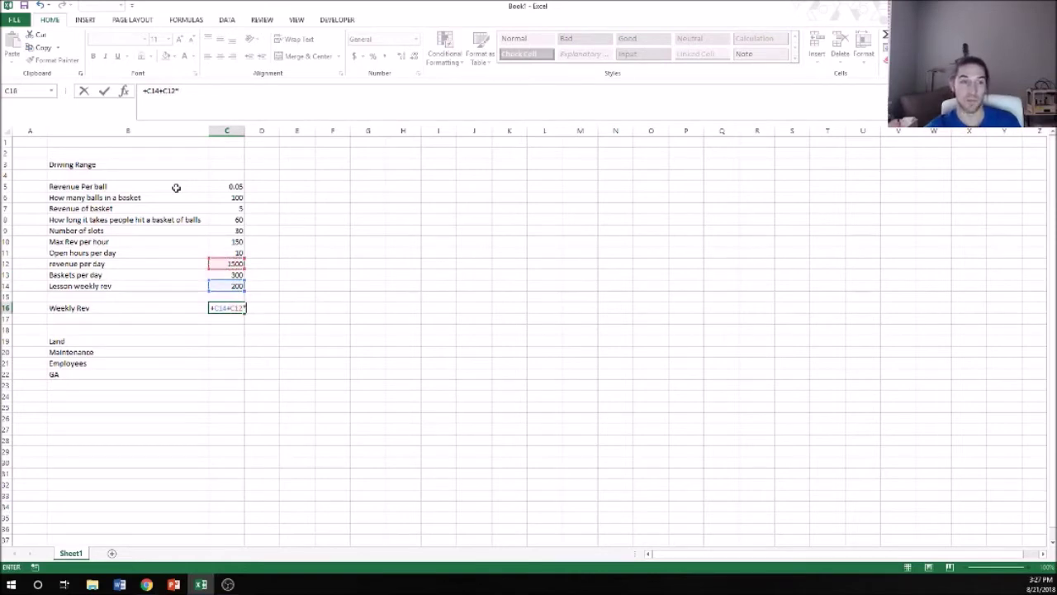
pyautogui.write('*7')
pyautogui.press('Return')
# Label row 17 "Yearly Rev" and calculate it in C17 as the weekly revenue times 52
pyautogui.press('Up')
pyautogui.press('Down')
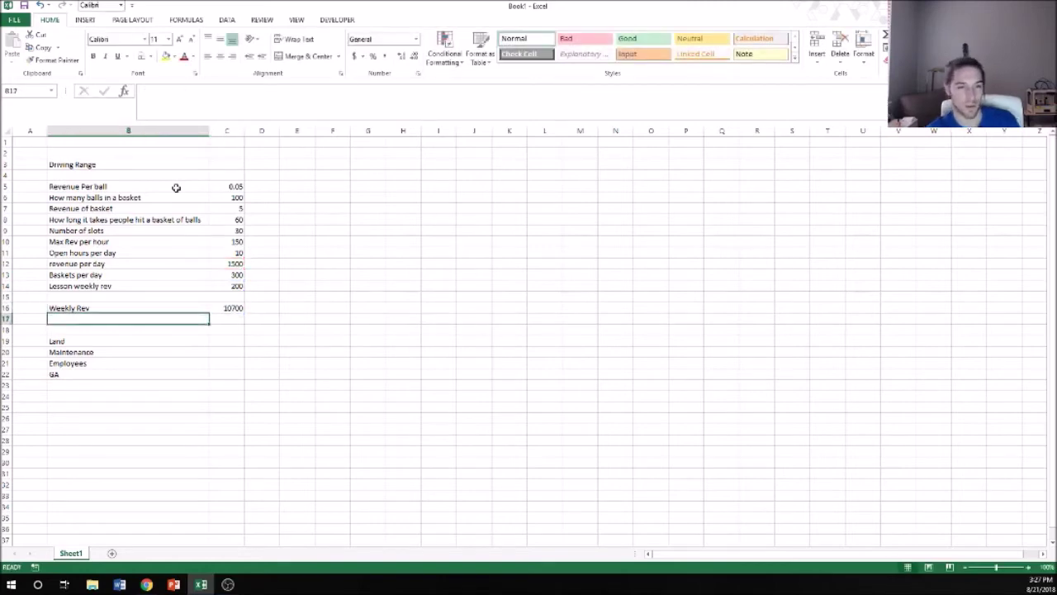
pyautogui.write('Yearly')
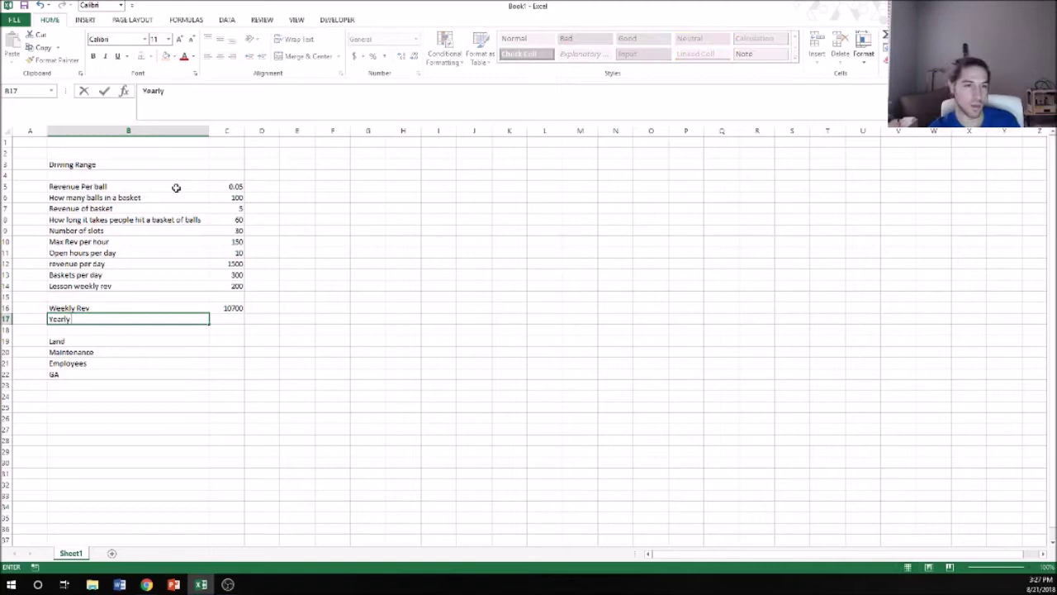
pyautogui.write(' Rev')
pyautogui.press('Tab')
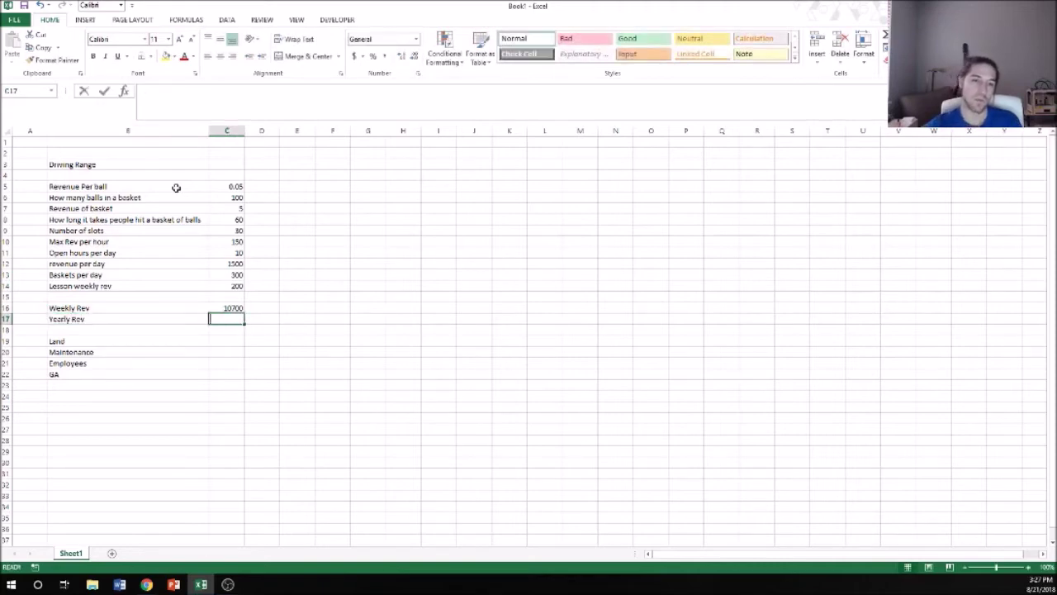
pyautogui.write('=C16*52')
pyautogui.press('Return')
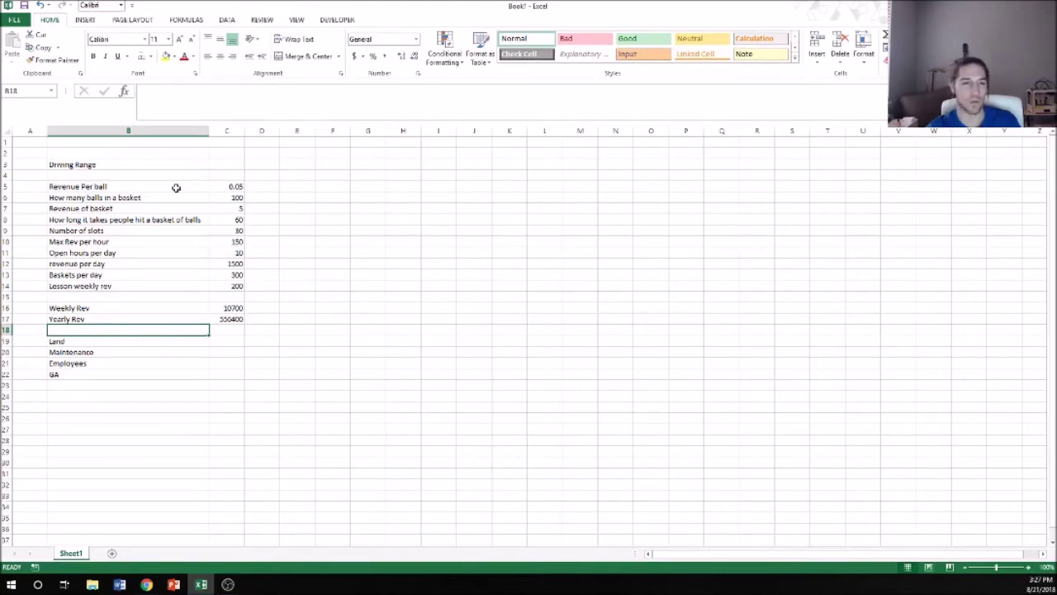
# Review the cost items Land, Maintenance, Employees and GA in rows 19 to 22
pyautogui.press('Up')
pyautogui.press('Down')
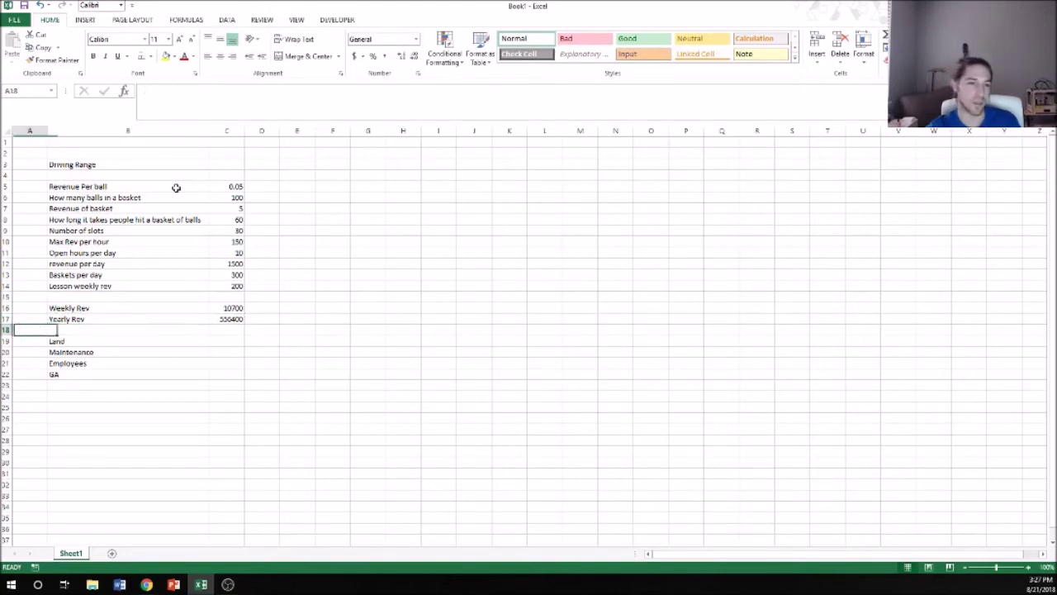
pyautogui.press('Down')
pyautogui.hotkey('shift', 'Down')
pyautogui.hotkey('shift', 'Down')
pyautogui.hotkey('shift', 'Down')
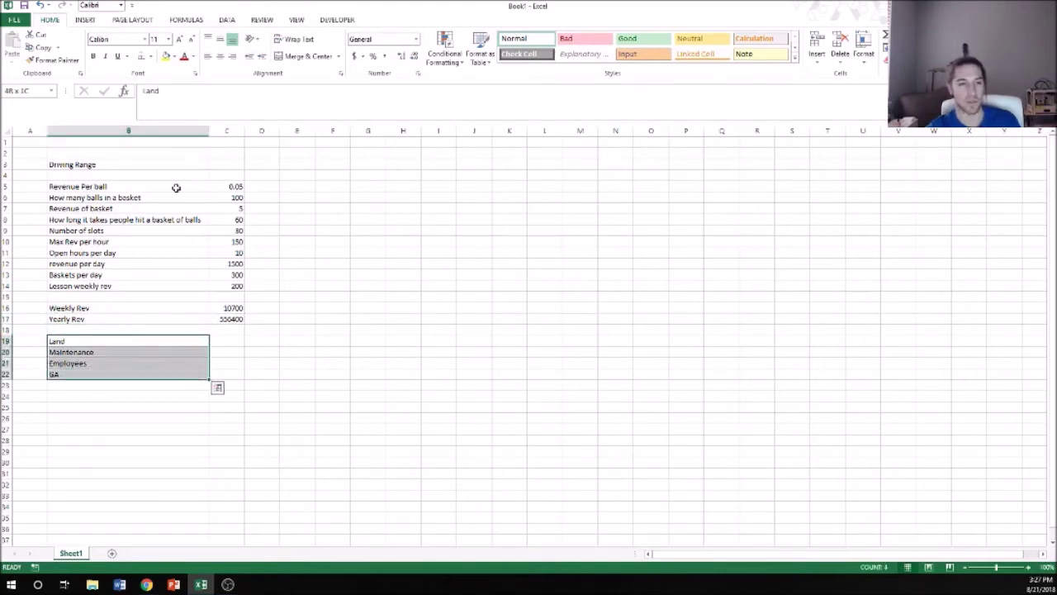
pyautogui.press('Right')
pyautogui.press('Down')
pyautogui.press('Up')
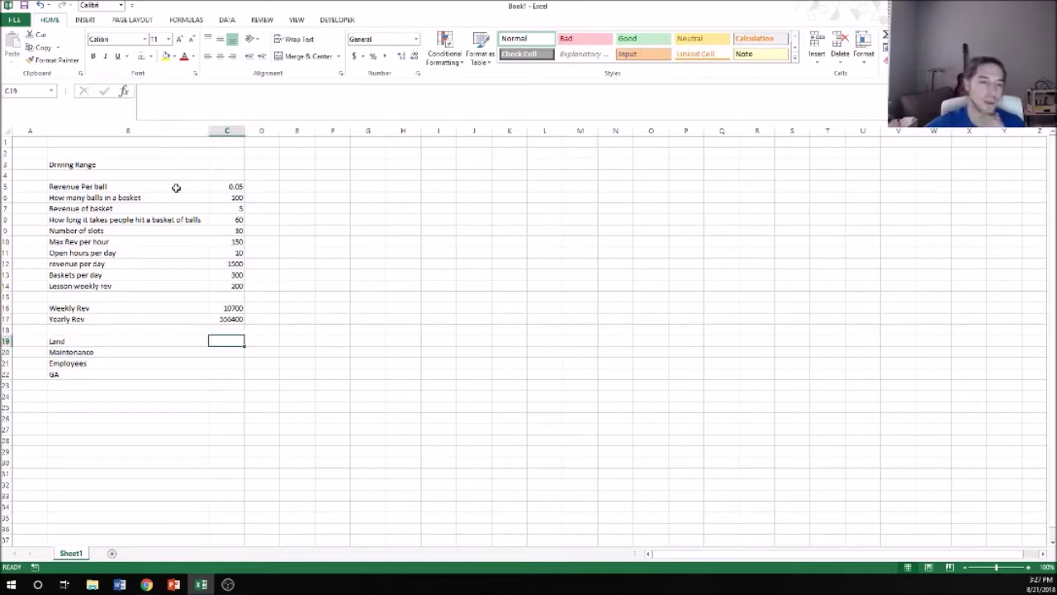
# Move the four cost labels Land, Maintenance, Employees and GA from B19:B22 down to B22:B25
pyautogui.press('Left')
pyautogui.press('Down')
pyautogui.press('Up')
pyautogui.hotkey('shift', 'Down')
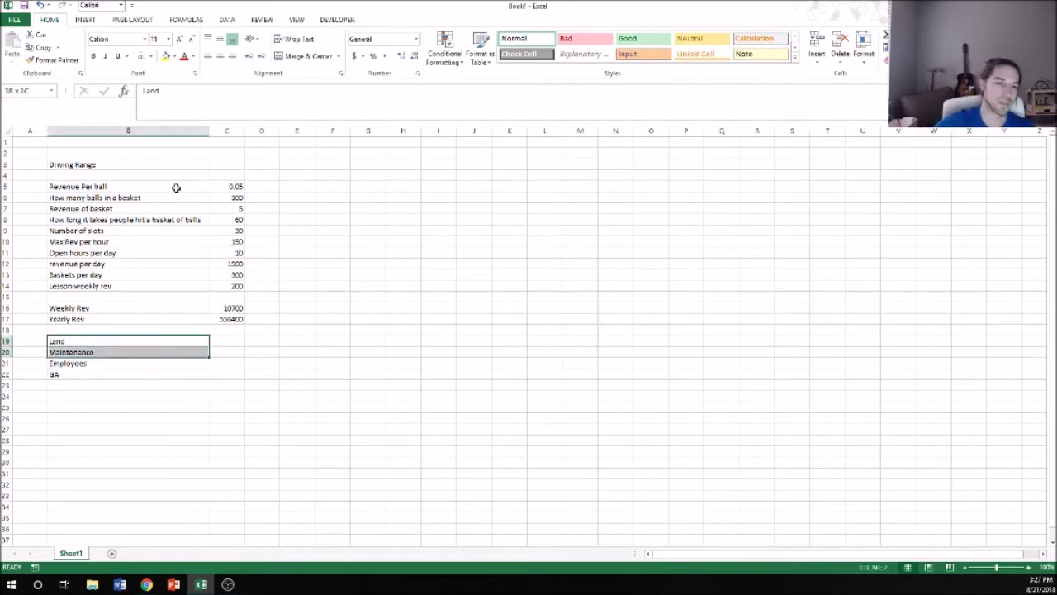
pyautogui.hotkey('shift', 'Down')
pyautogui.hotkey('shift', 'Down')
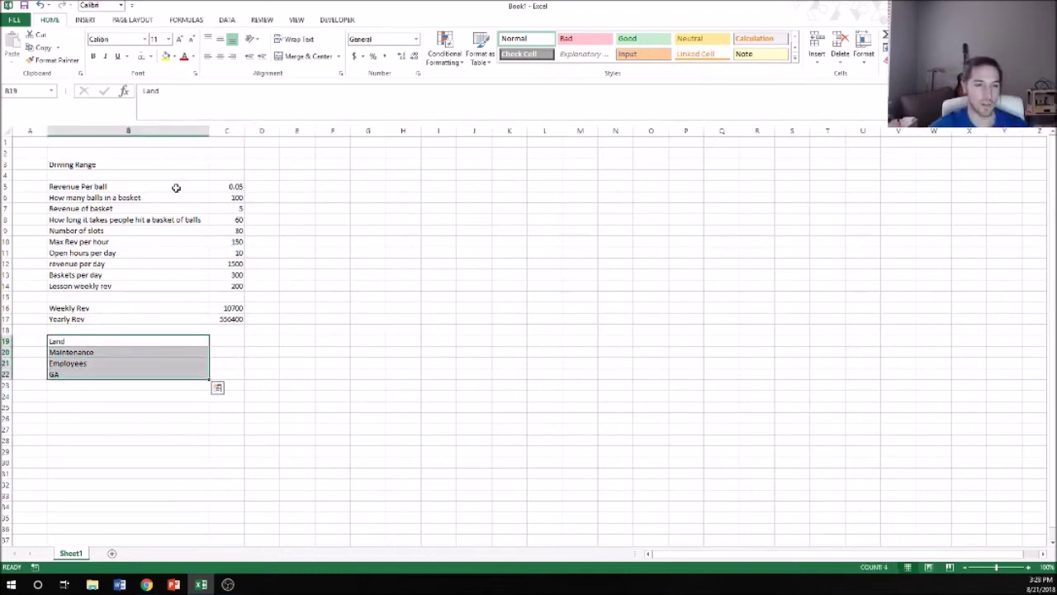
pyautogui.hotkey('ctrl', 'x')
pyautogui.press('Down')
pyautogui.press('Down')
pyautogui.press('Down')
pyautogui.hotkey('ctrl', 'v')
# Label row 20 "Startup Expense" in B20 and enter 25000 as its amount in C20
pyautogui.press('Up')
pyautogui.press('Up')
pyautogui.write('Startup')
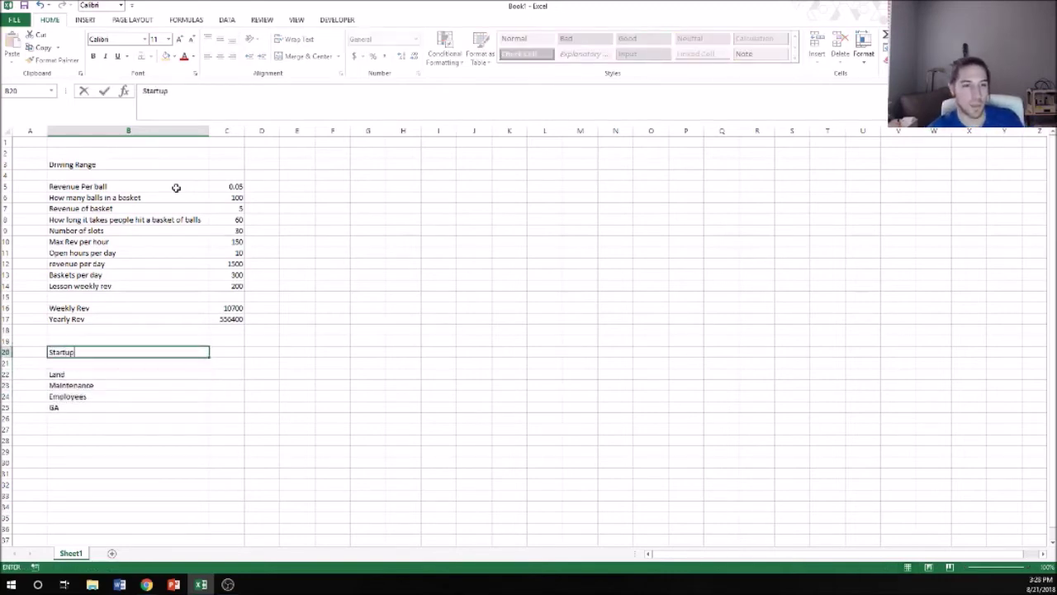
pyautogui.write(' Expense')
pyautogui.press('Return')
pyautogui.press('Up')
pyautogui.press('Right')
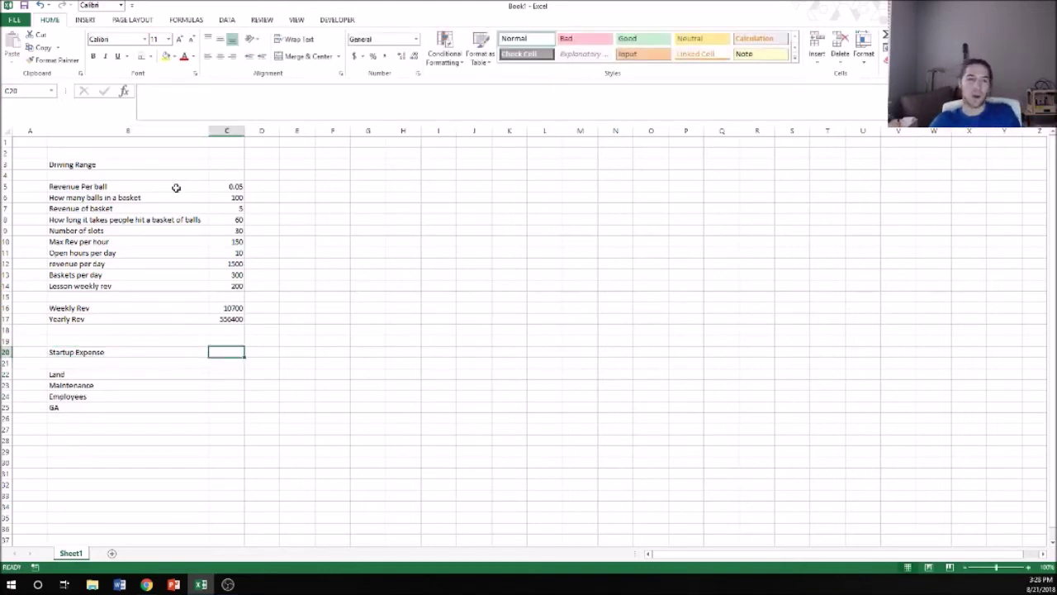
pyautogui.press('Left')
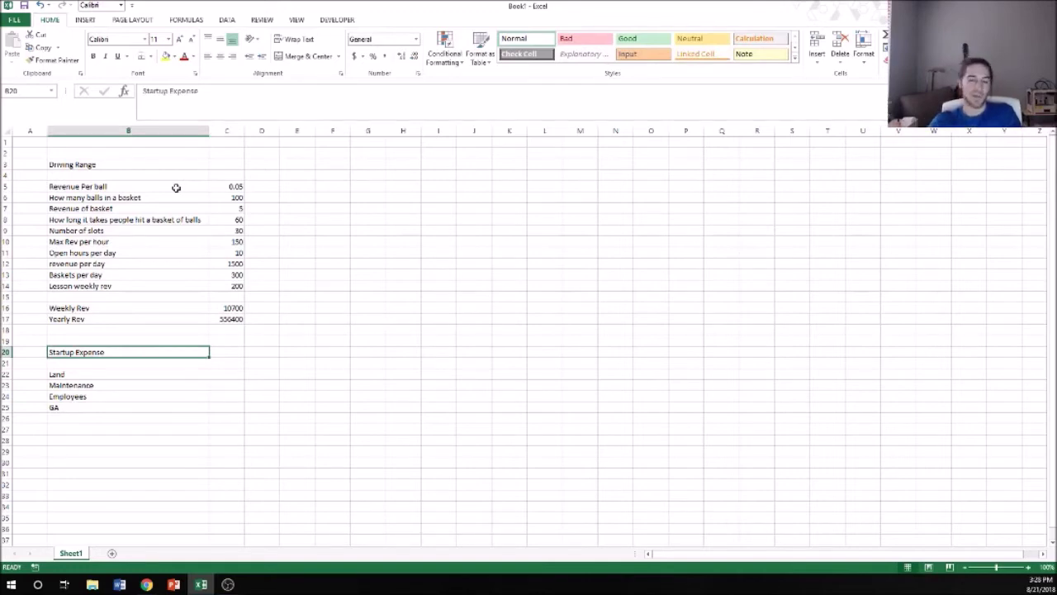
pyautogui.press('Right')
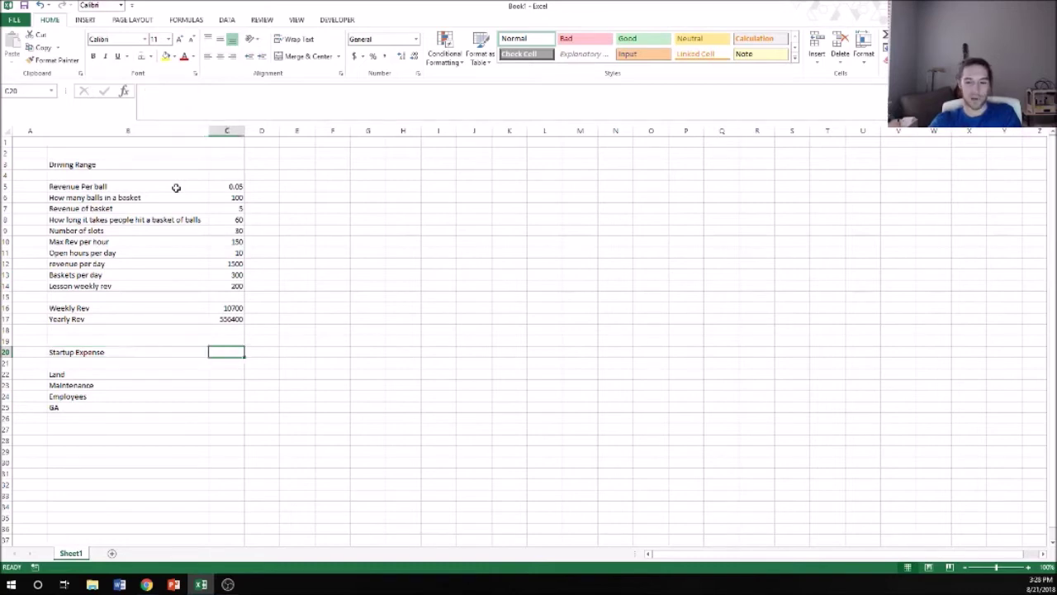
pyautogui.write('25000')
pyautogui.press('Return')
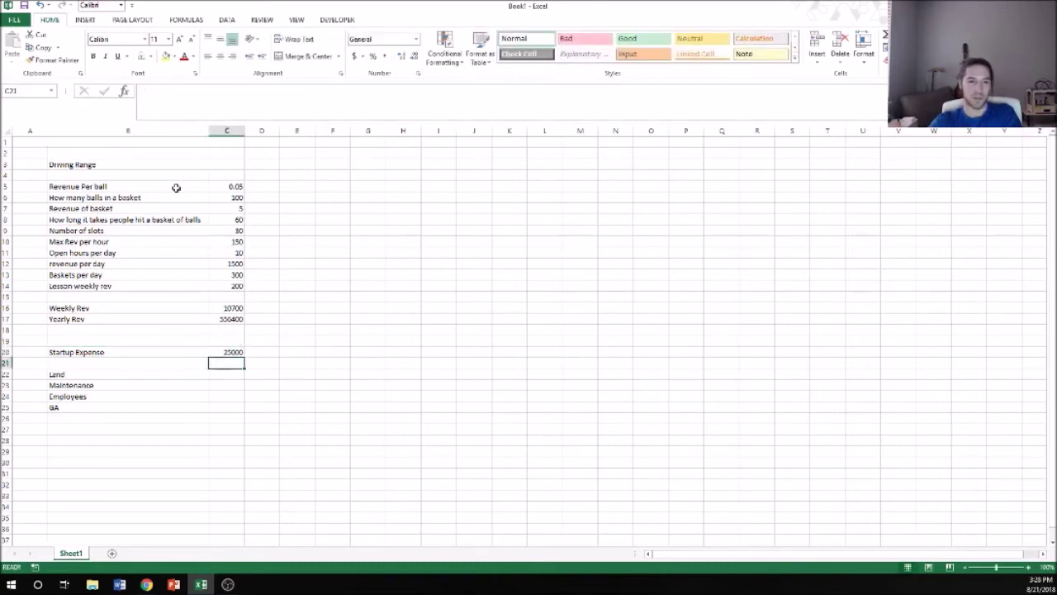
# Extend the Land label in B22 to read "Land (Monthly)"
pyautogui.press('Left')
pyautogui.press('Down')
pyautogui.press('Right')
pyautogui.press('Left')
pyautogui.press('Right')
pyautogui.press('Right')
pyautogui.press('Left')
pyautogui.press('Left')
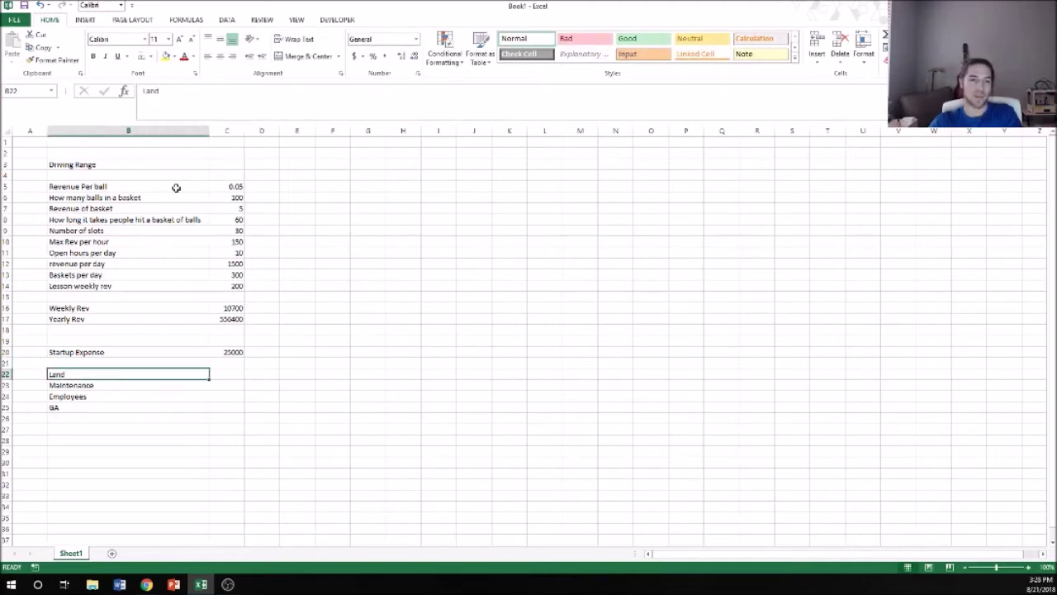
pyautogui.press('F2')
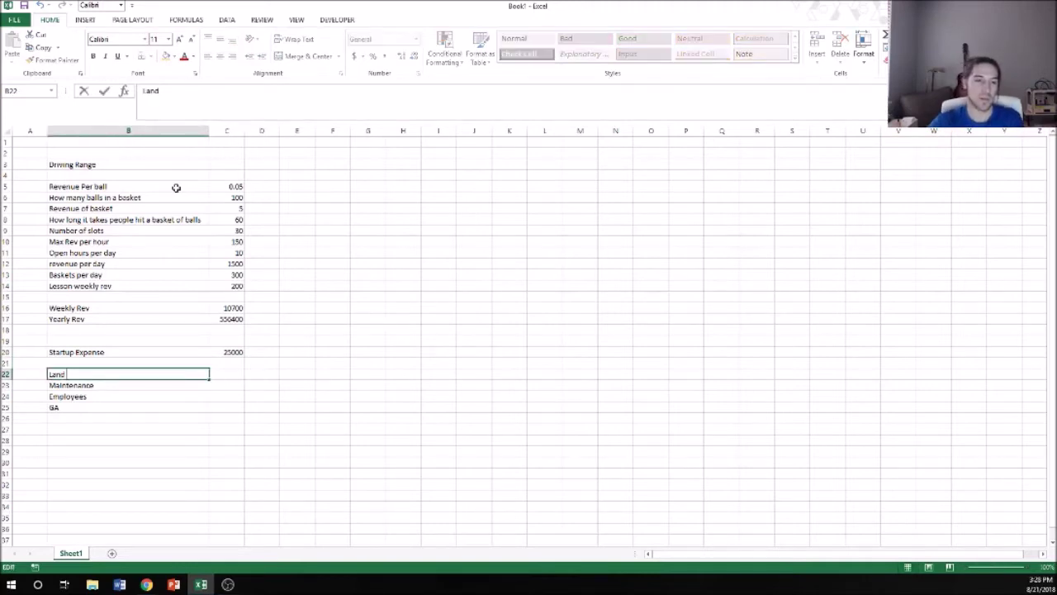
pyautogui.write('(')
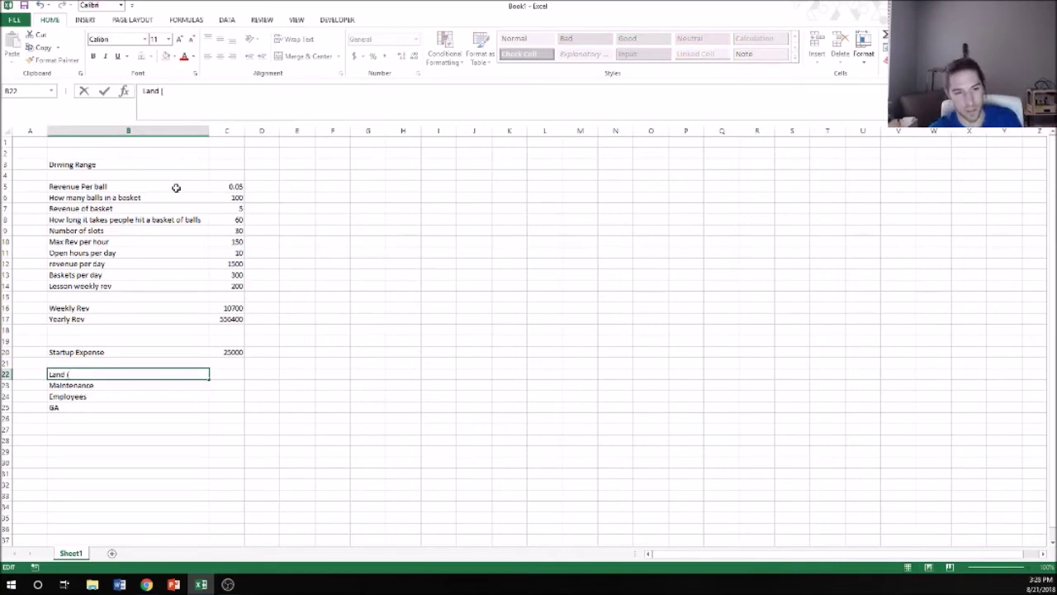
pyautogui.write('Month')
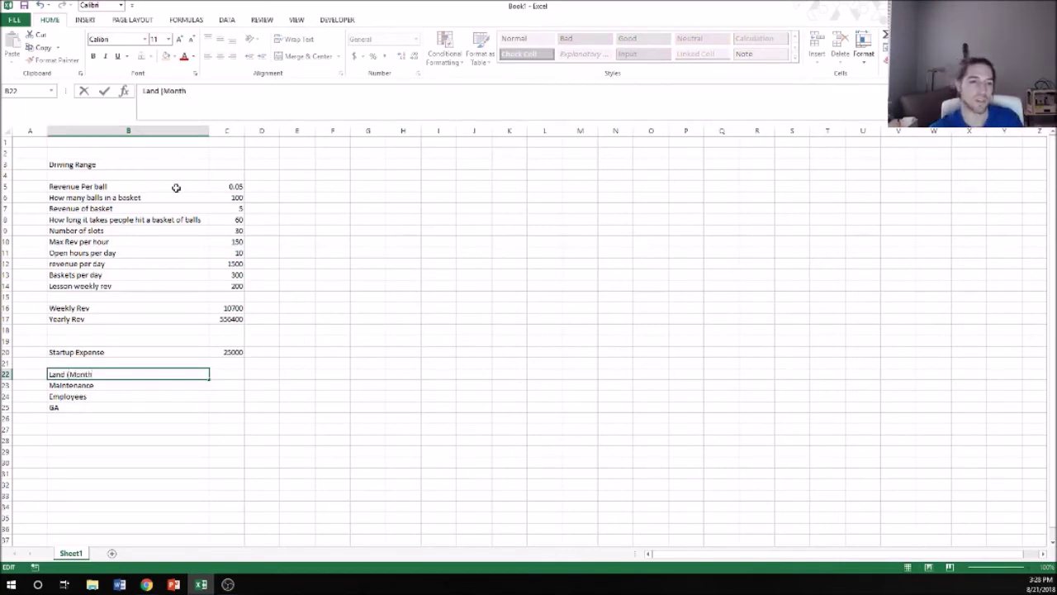
pyautogui.write('ly)')
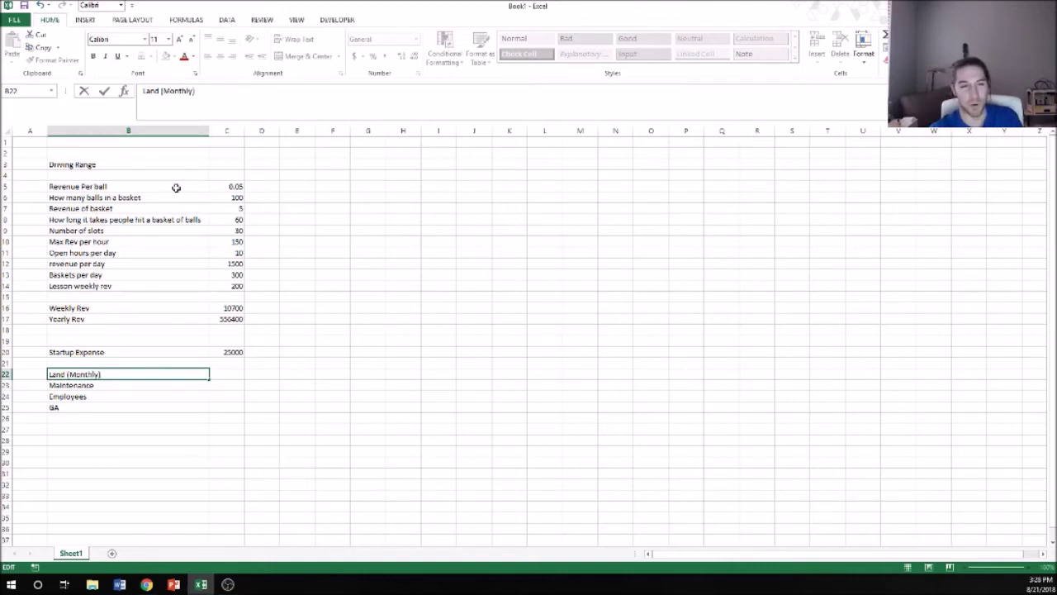
pyautogui.press('Tab')
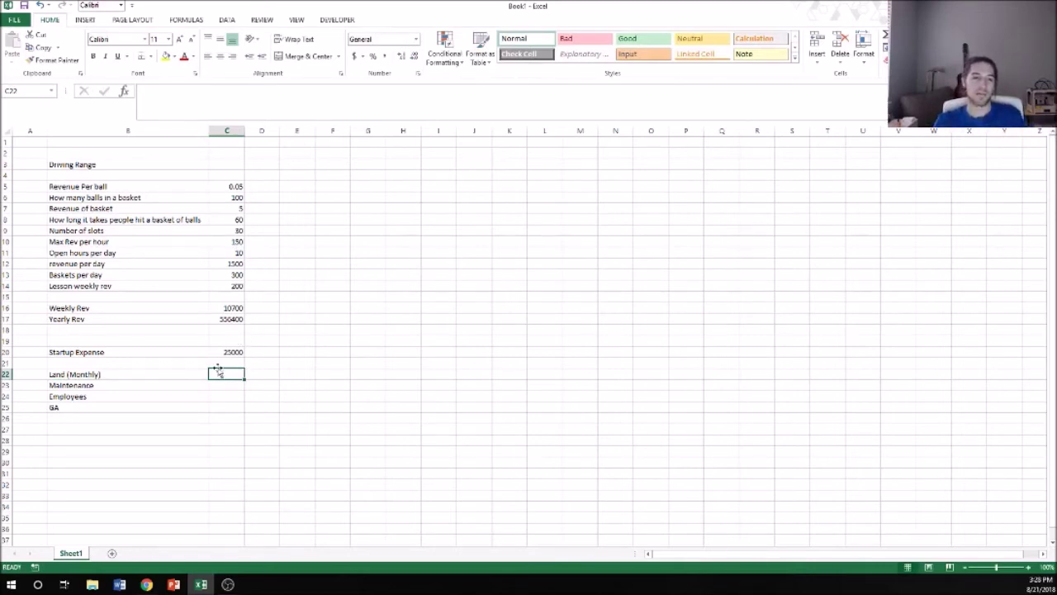
pyautogui.moveTo(87, 373); pyautogui.dragTo(84, 408)
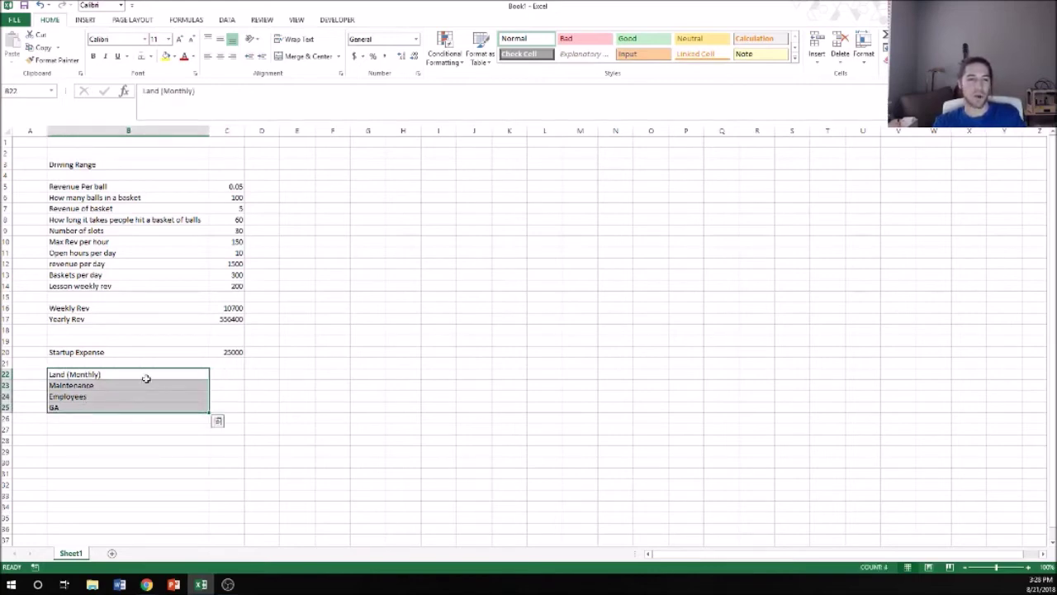
pyautogui.press('Right')
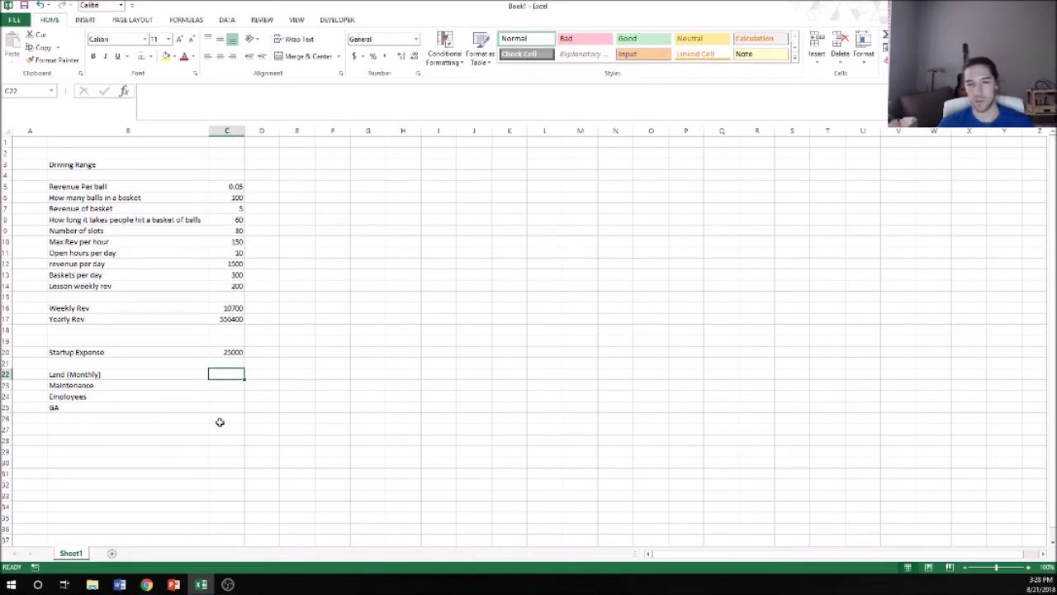
pyautogui.click(237, 241)
pyautogui.click(240, 208)
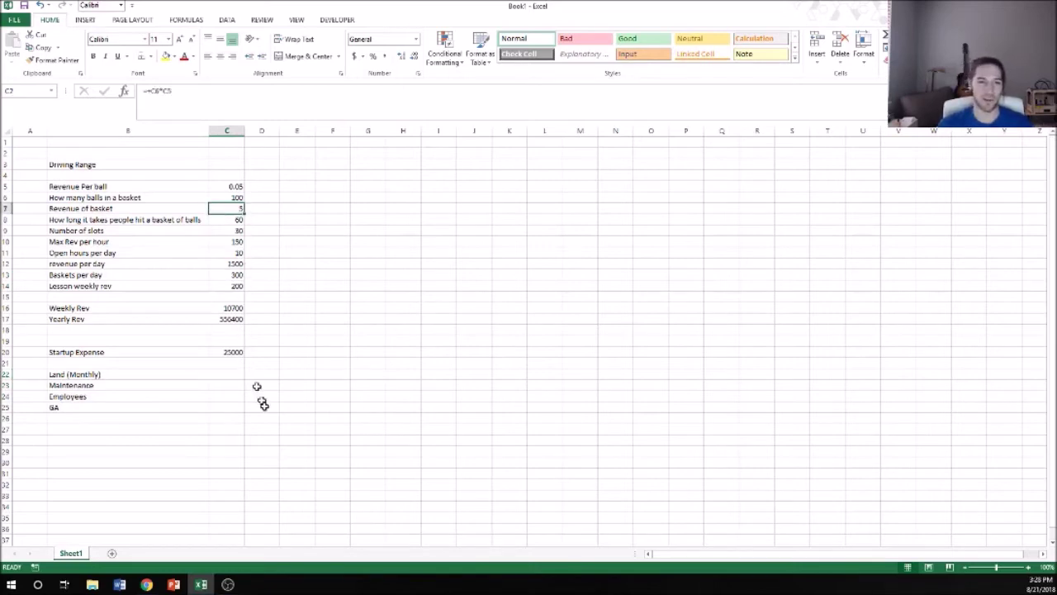
pyautogui.click(273, 470)
pyautogui.click(223, 367)
pyautogui.click(226, 376)
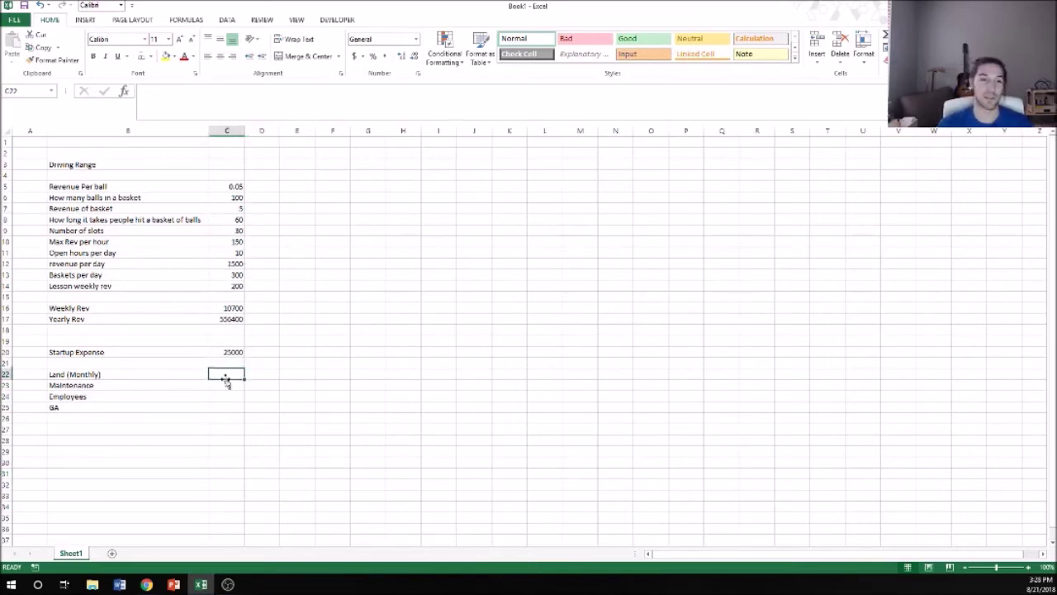
# Switch to Chrome, search the web for "land for lease parker co" and open LoopNet's Douglas County land-for-lease page
pyautogui.click(147, 585)
pyautogui.click(310, 32)
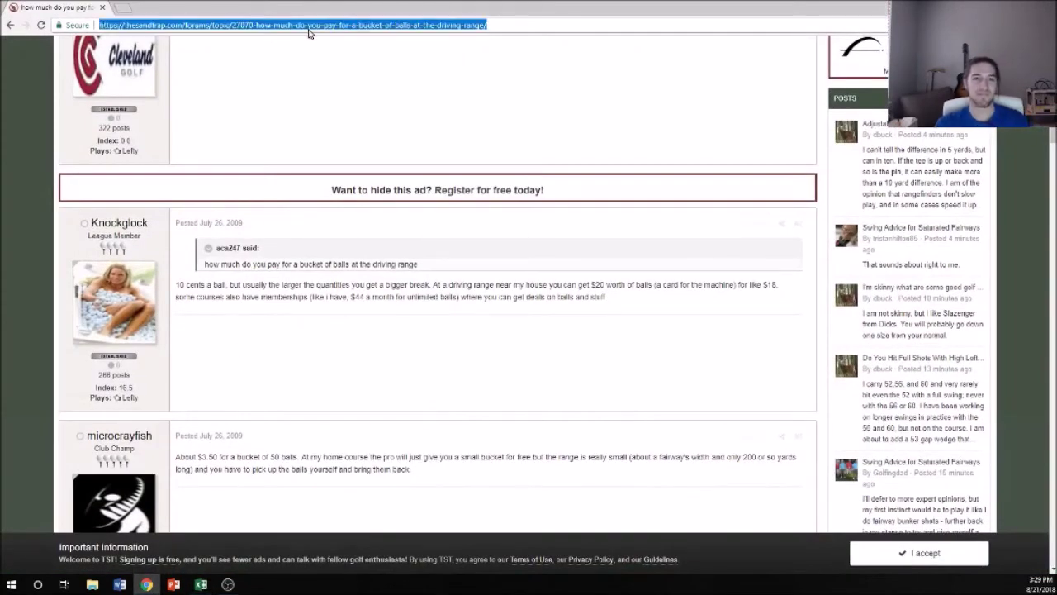
pyautogui.write('land for lease')
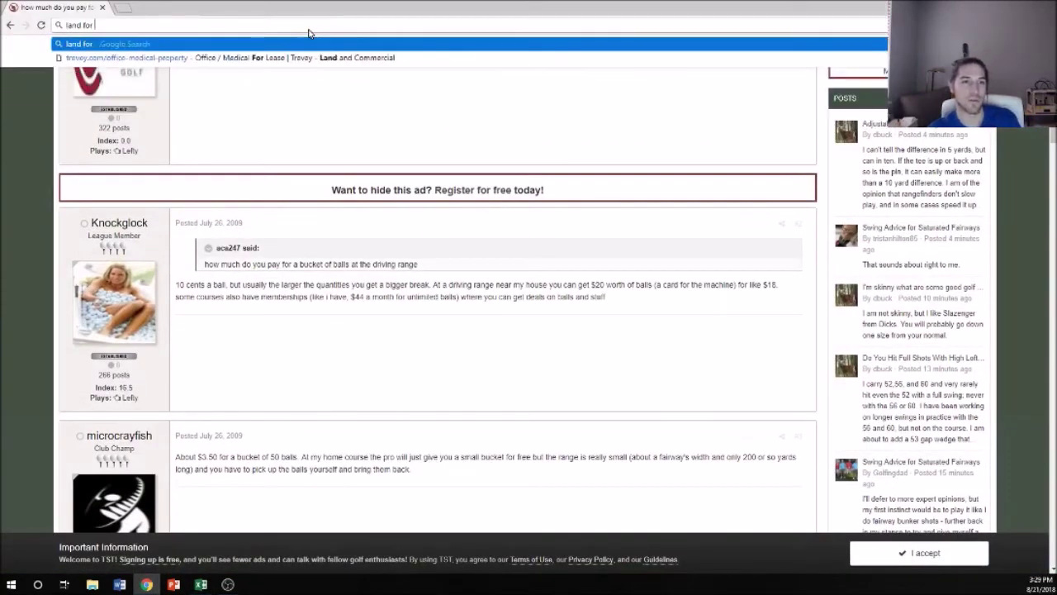
pyautogui.write(' parker co')
pyautogui.press('Return')
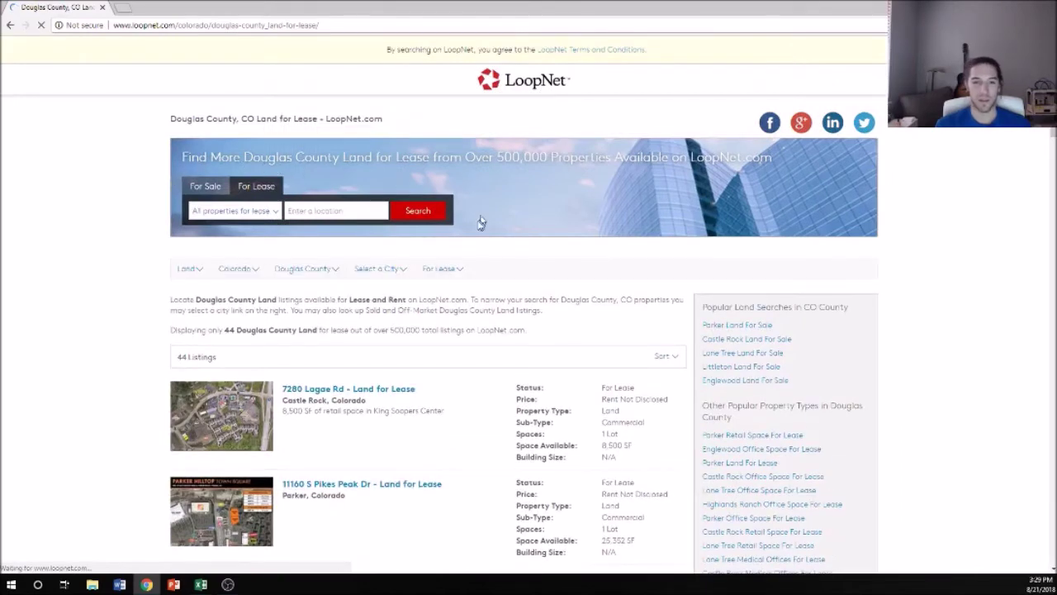
pyautogui.scroll(-3, 347, 239)
pyautogui.scroll(3, 347, 240)
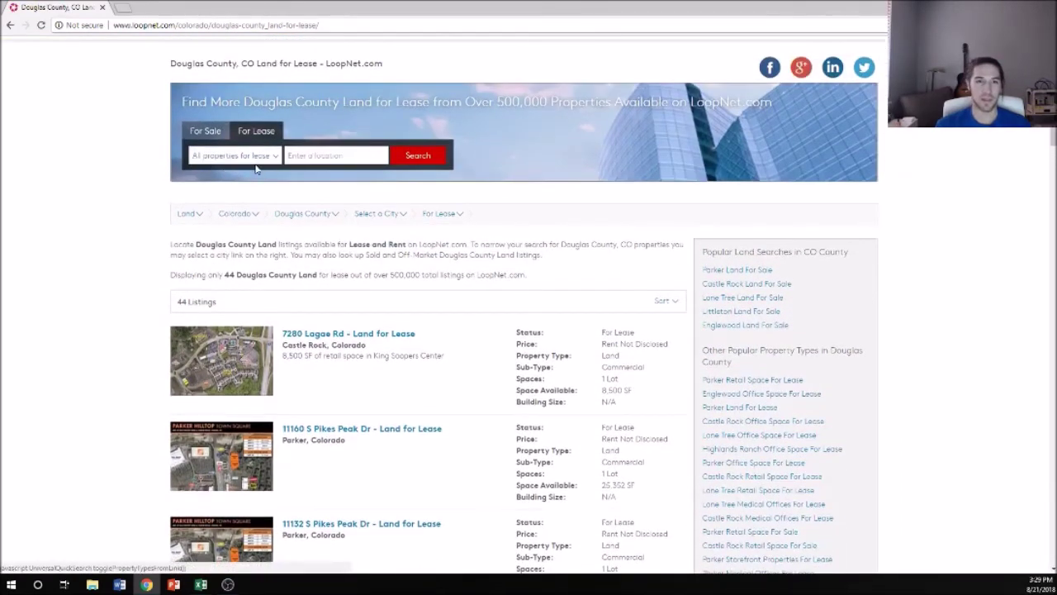
# Search LoopNet's lease listings for property type Land in Parker, CO
pyautogui.click(269, 162)
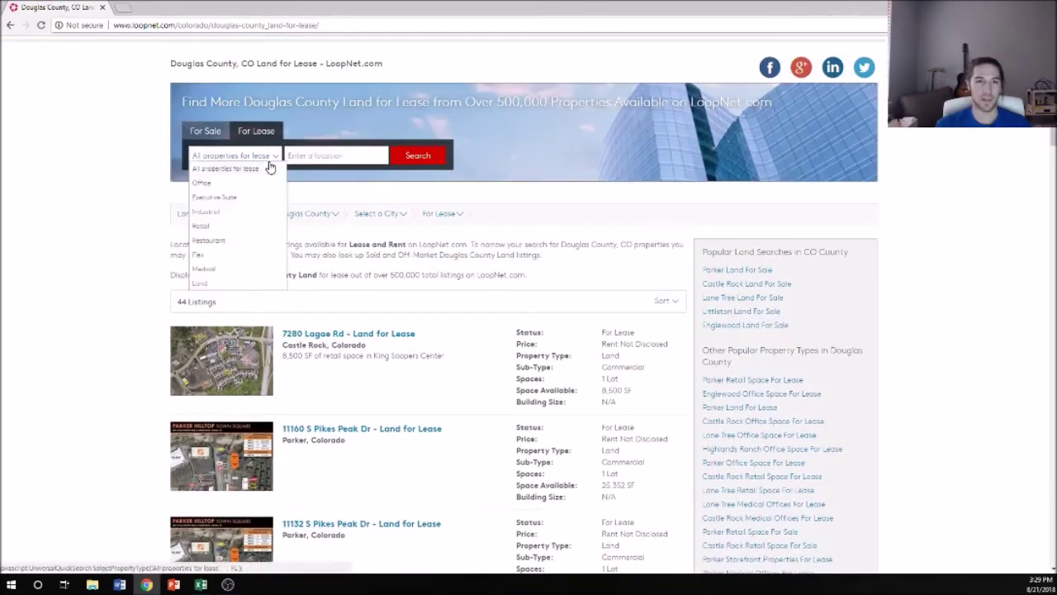
pyautogui.click(228, 285)
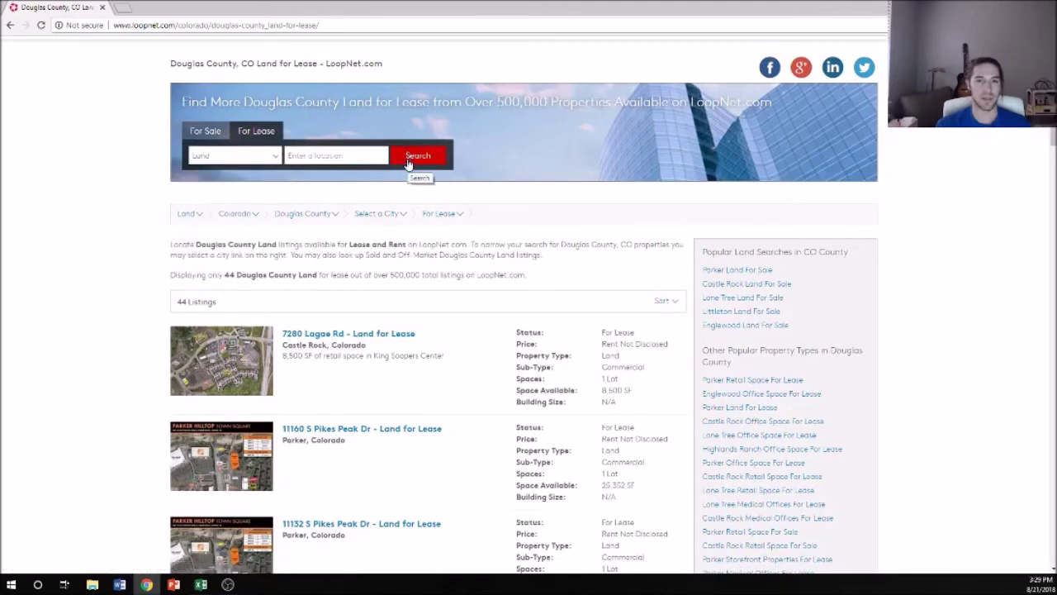
pyautogui.click(344, 156)
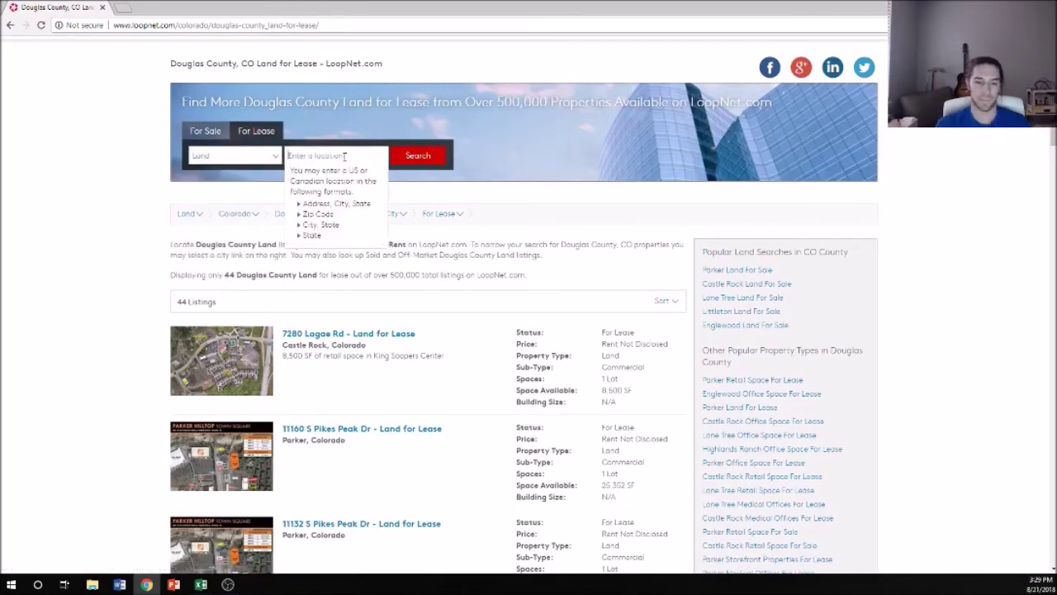
pyautogui.write('parker')
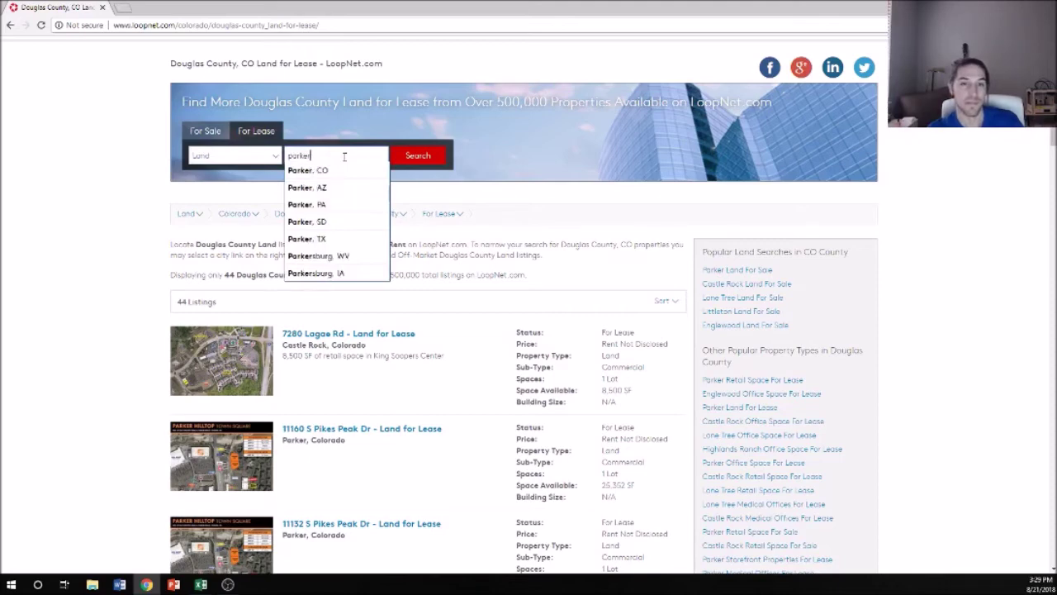
pyautogui.press('Down')
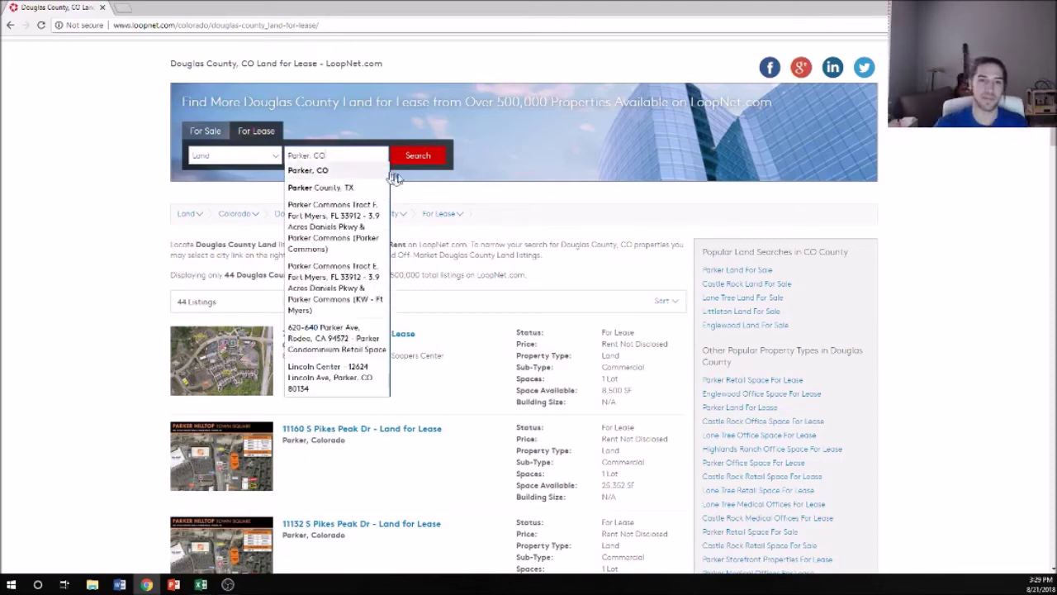
pyautogui.click(426, 161)
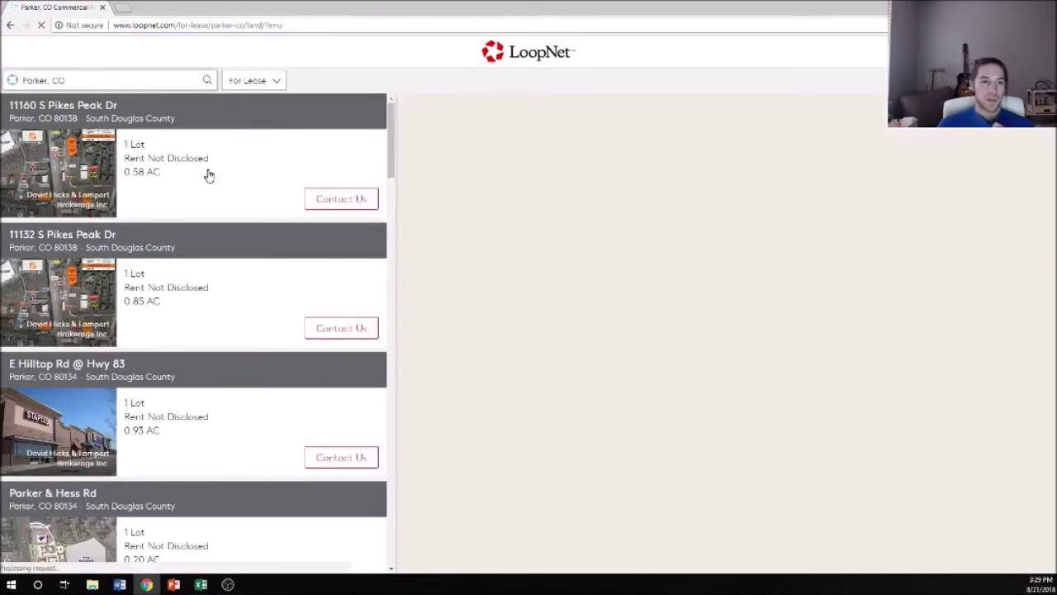
# Examine the rent and acreage of the Parker land listings, continuing to the second page of results
pyautogui.scroll(-1, 391, 154)
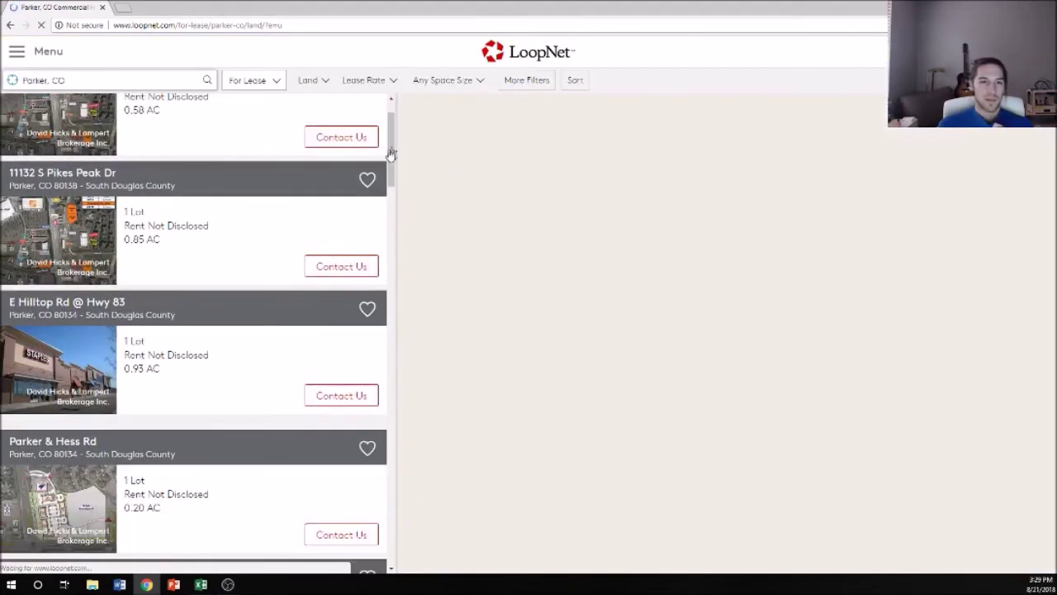
pyautogui.scroll(-6, 236, 253)
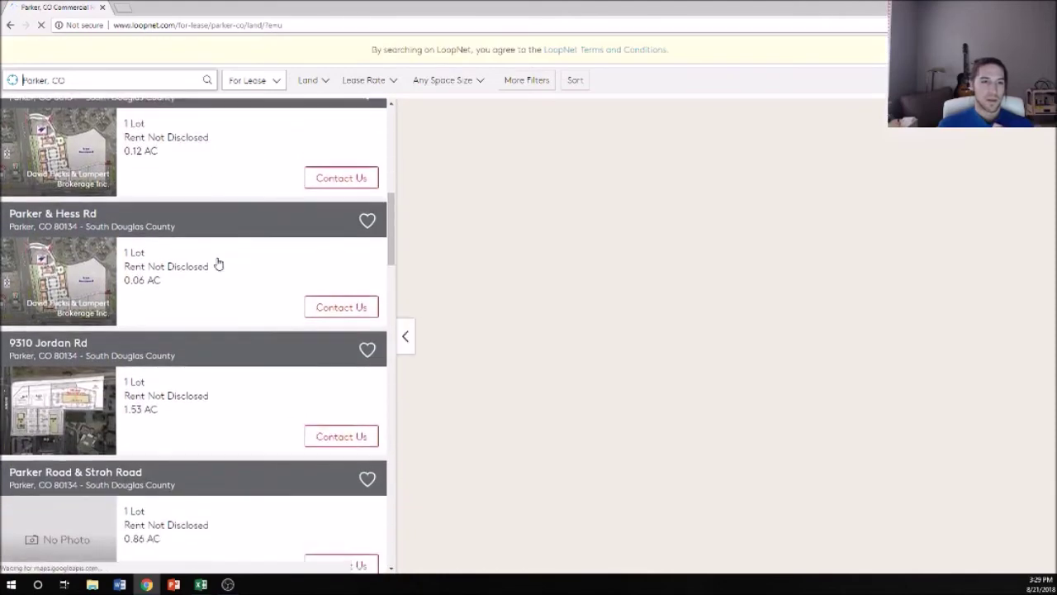
pyautogui.scroll(-3, 218, 263)
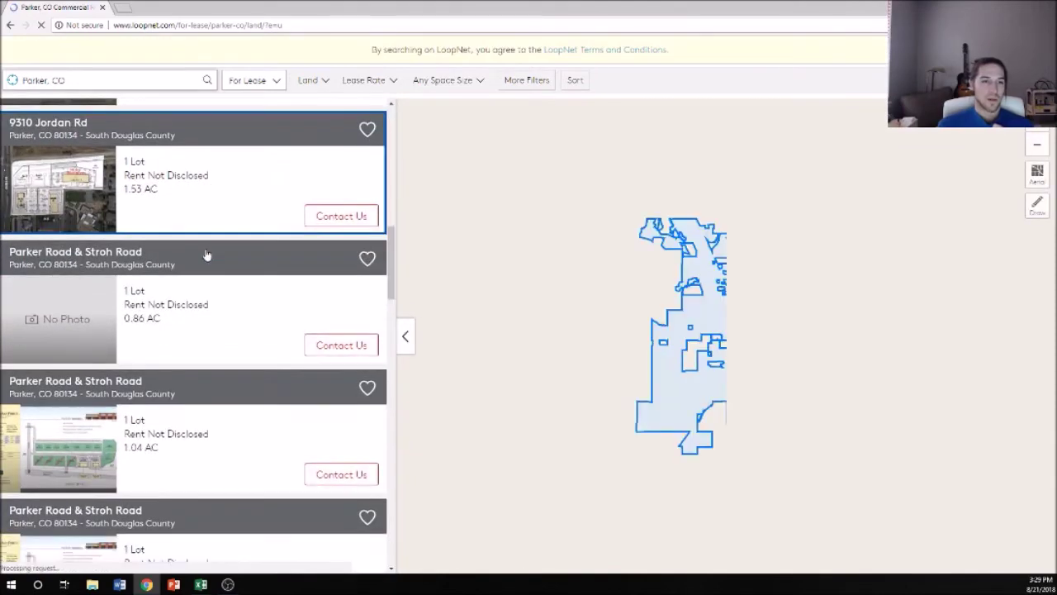
pyautogui.scroll(-2, 149, 228)
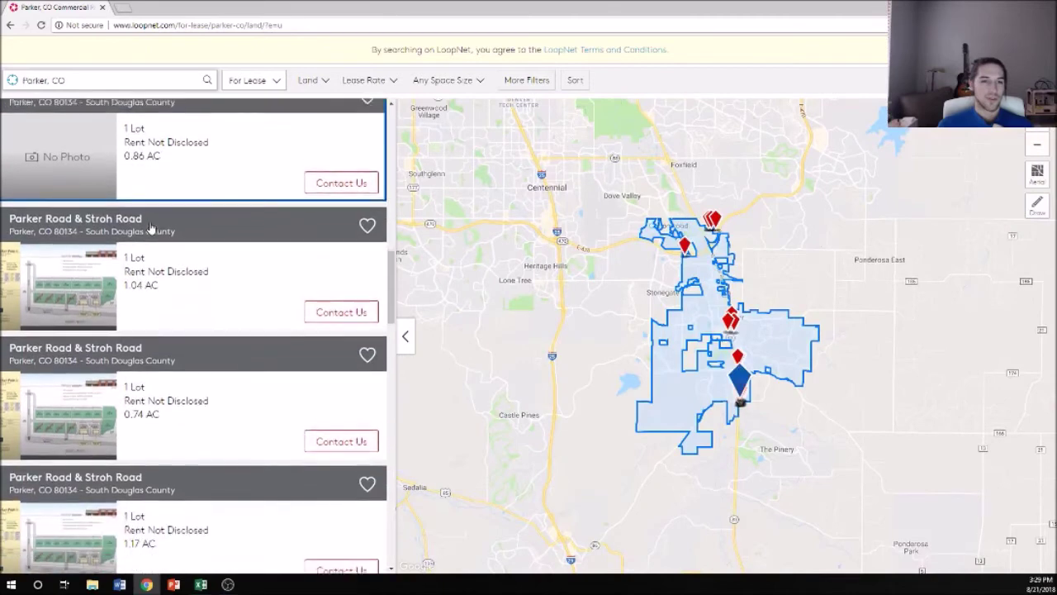
pyautogui.scroll(-4, 219, 233)
pyautogui.scroll(-3, 219, 233)
pyautogui.scroll(4, 209, 237)
pyautogui.scroll(-5, 209, 236)
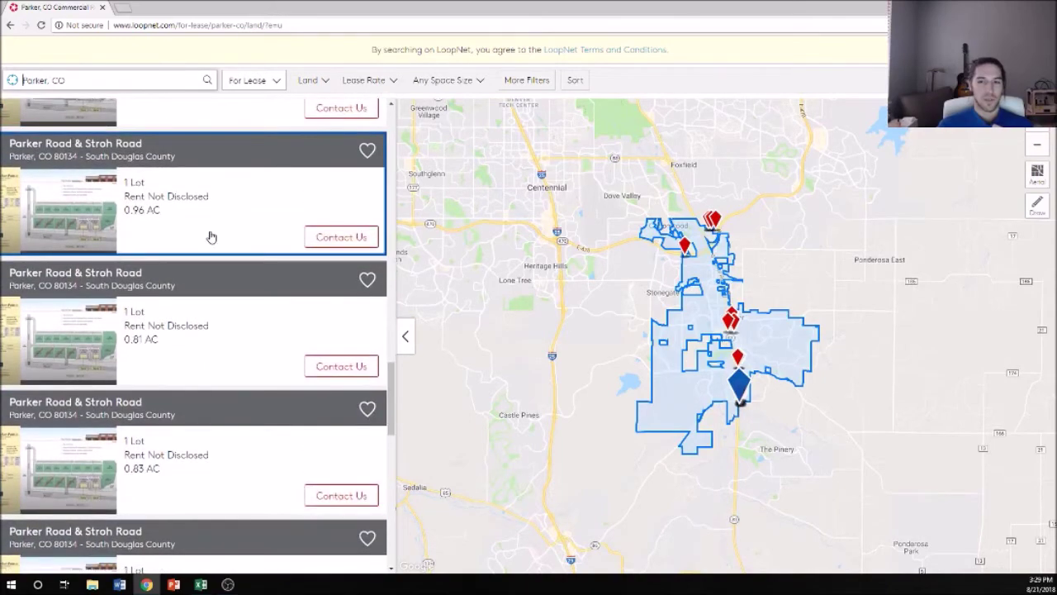
pyautogui.scroll(-5, 211, 237)
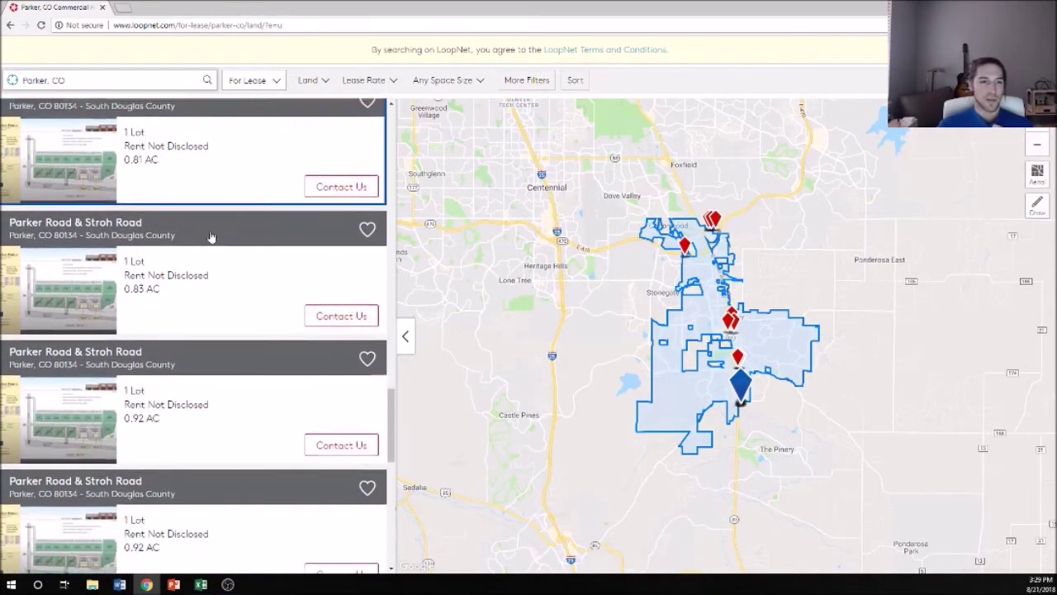
pyautogui.scroll(-2, 210, 237)
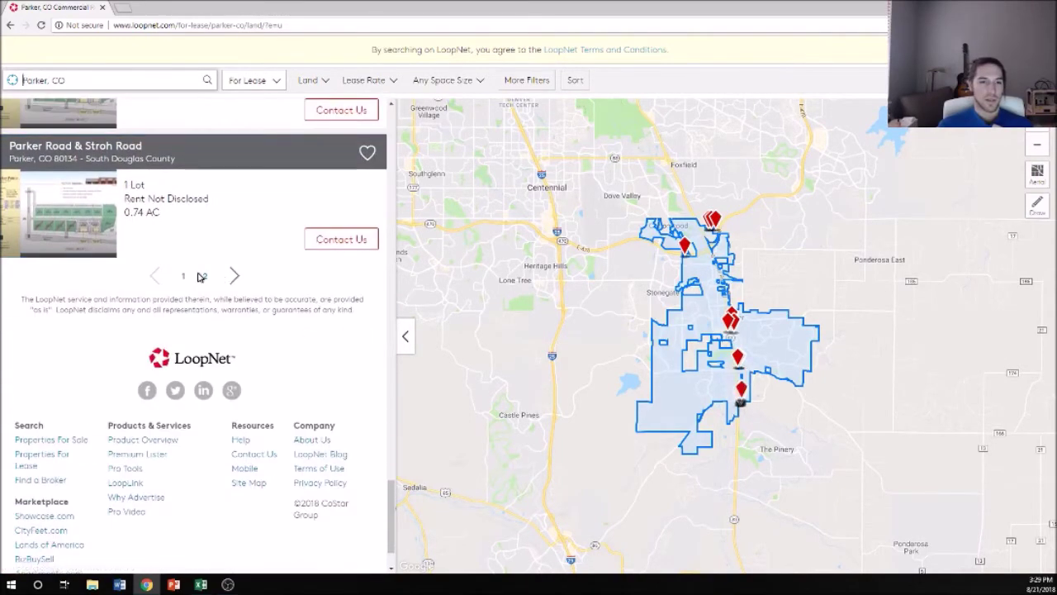
pyautogui.click(206, 276)
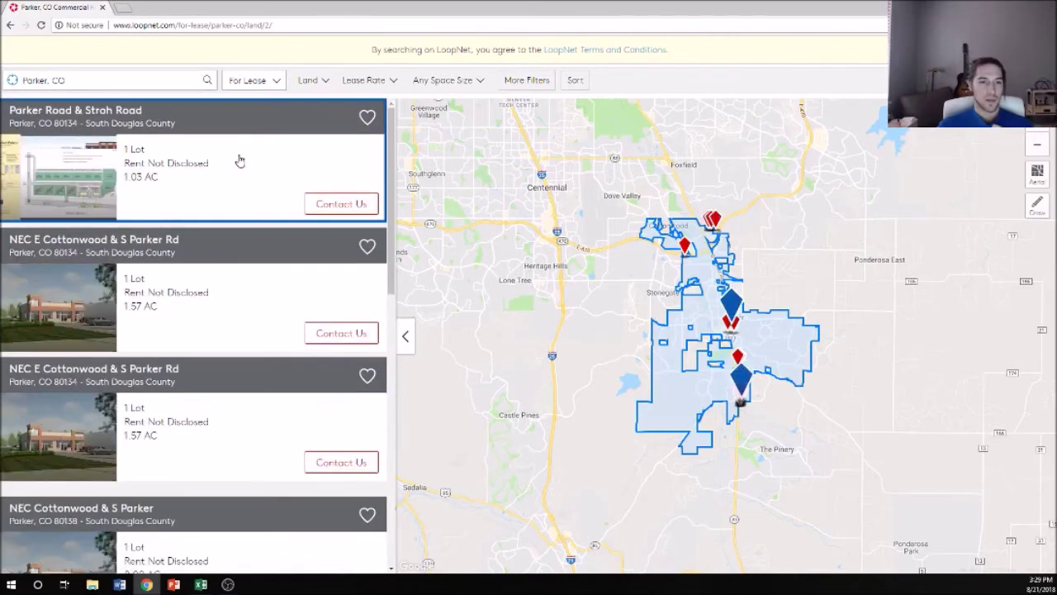
# Examine the rent and acreage of the land listings on the second page of Parker results
pyautogui.scroll(-2, 237, 178)
pyautogui.scroll(-2, 237, 186)
pyautogui.scroll(3, 237, 186)
pyautogui.scroll(-3, 237, 188)
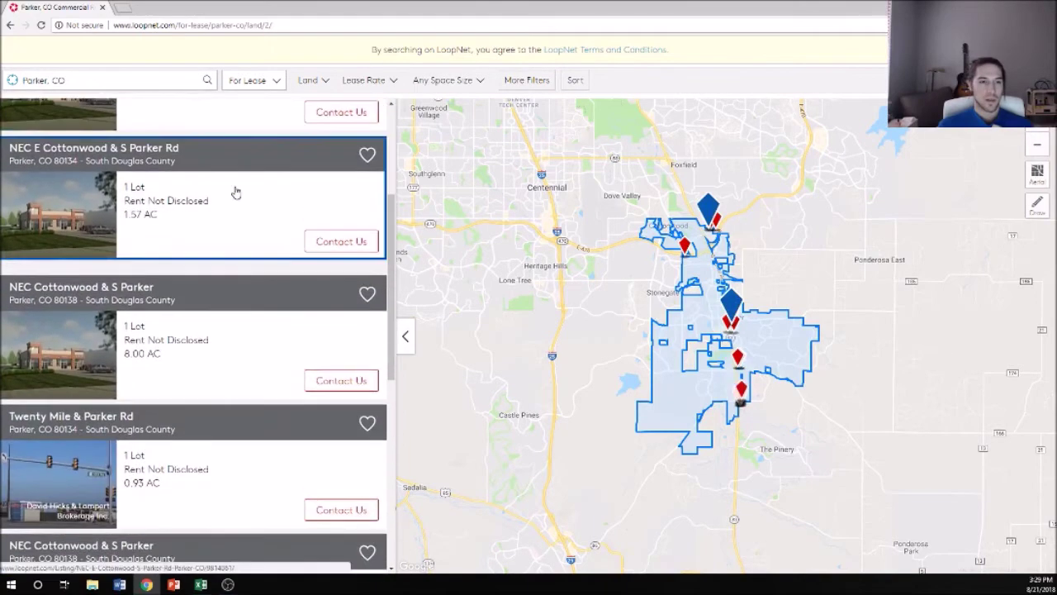
pyautogui.scroll(-2, 234, 193)
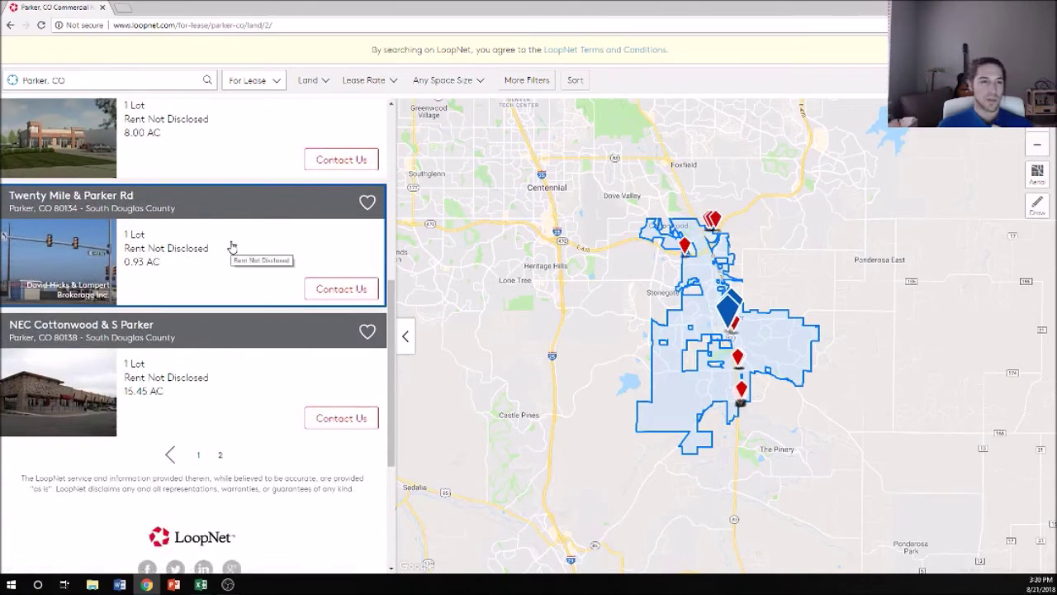
pyautogui.scroll(-2, 198, 267)
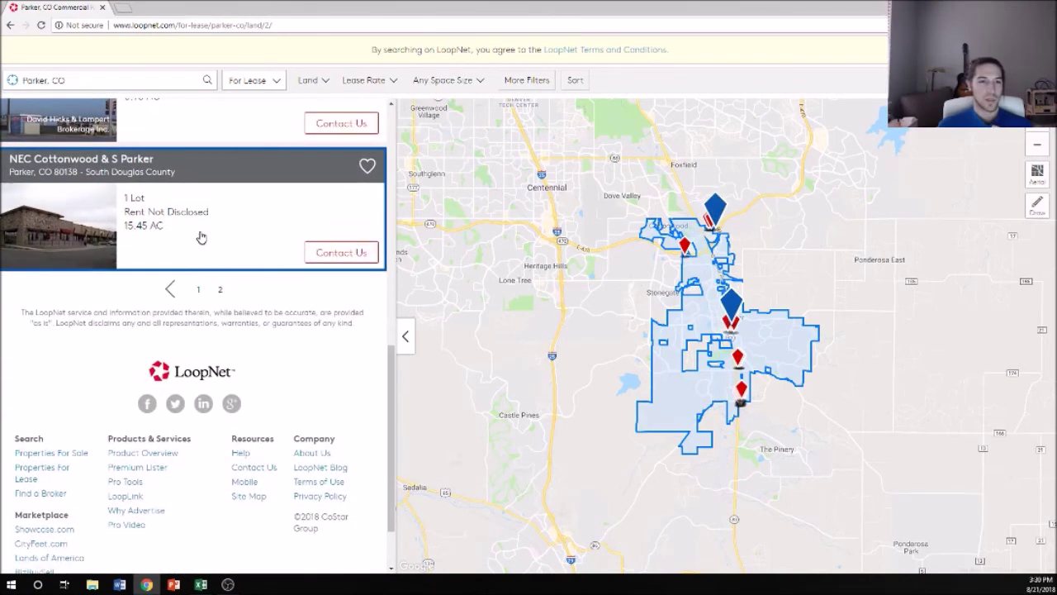
pyautogui.scroll(3, 200, 239)
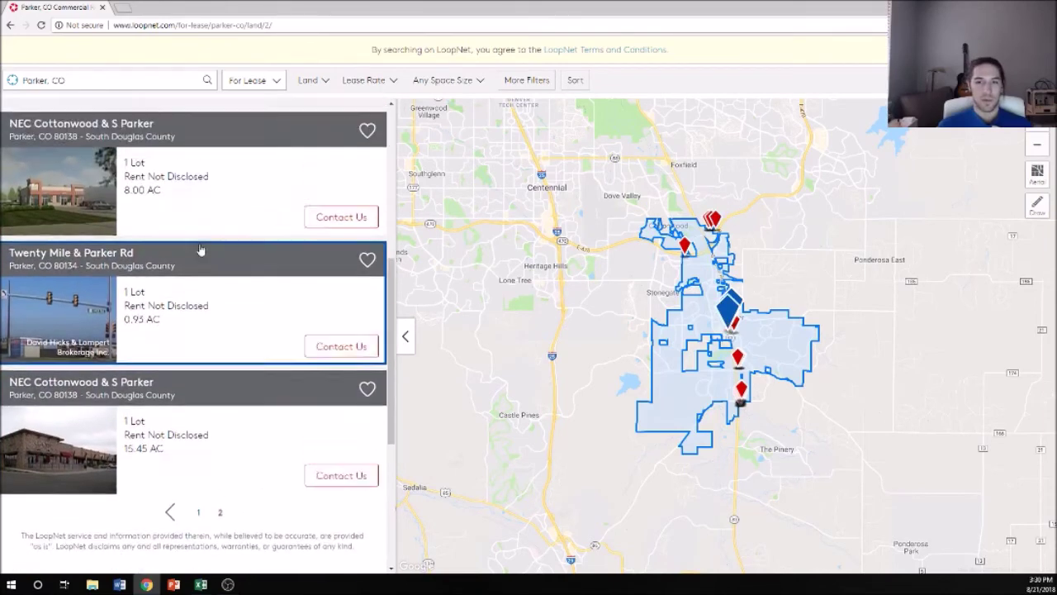
pyautogui.scroll(4, 200, 250)
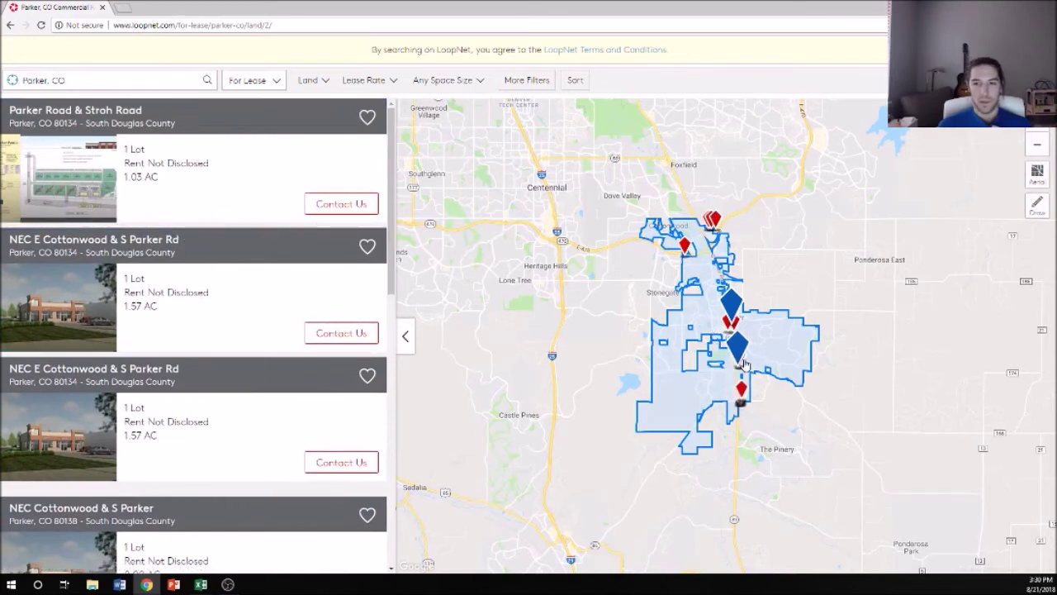
# Show the Parker & Hess Rd listing from the map, then browse the first results page and open the 9.78 AC Parker Road & Stroh Road listing
pyautogui.click(735, 356)
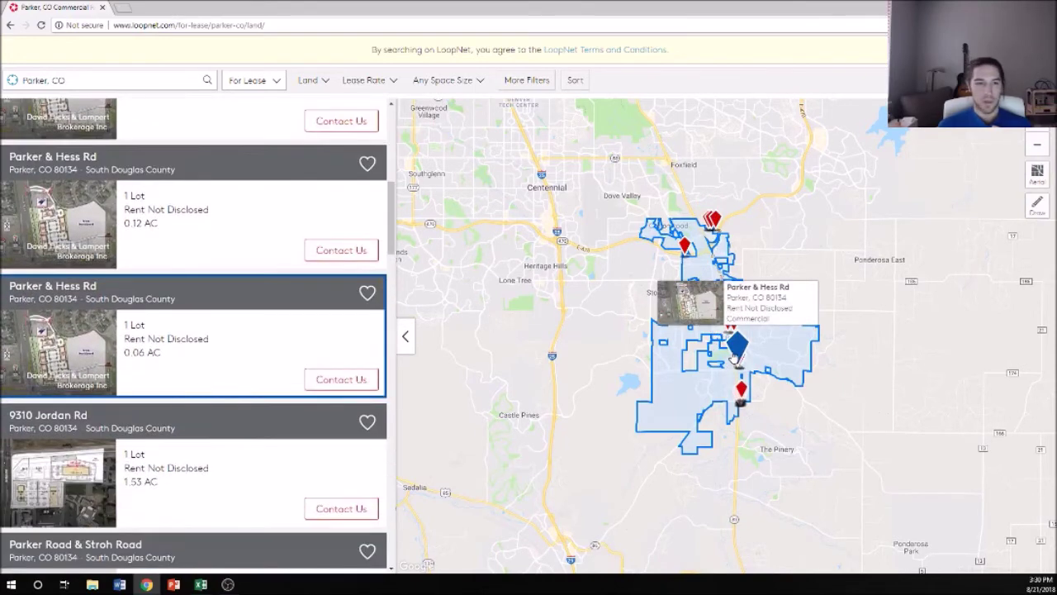
pyautogui.scroll(-5, 247, 309)
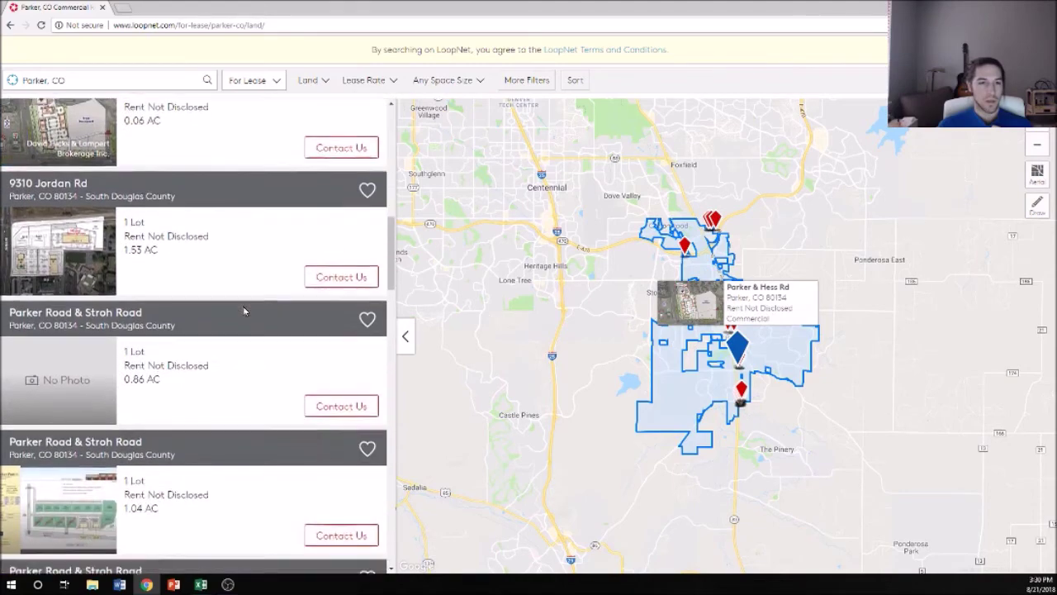
pyautogui.scroll(-3, 245, 313)
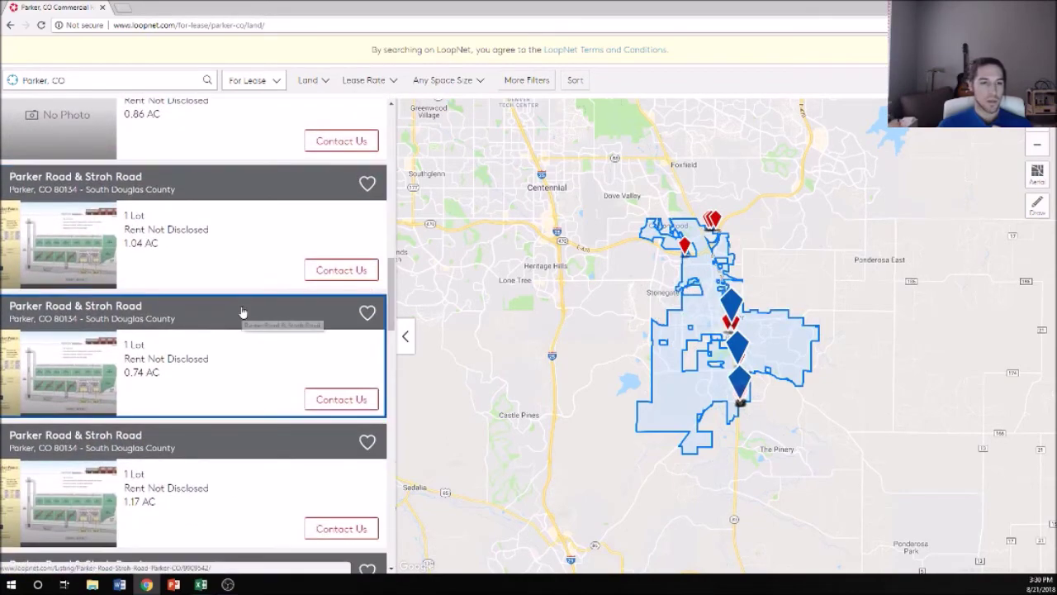
pyautogui.scroll(-3, 241, 310)
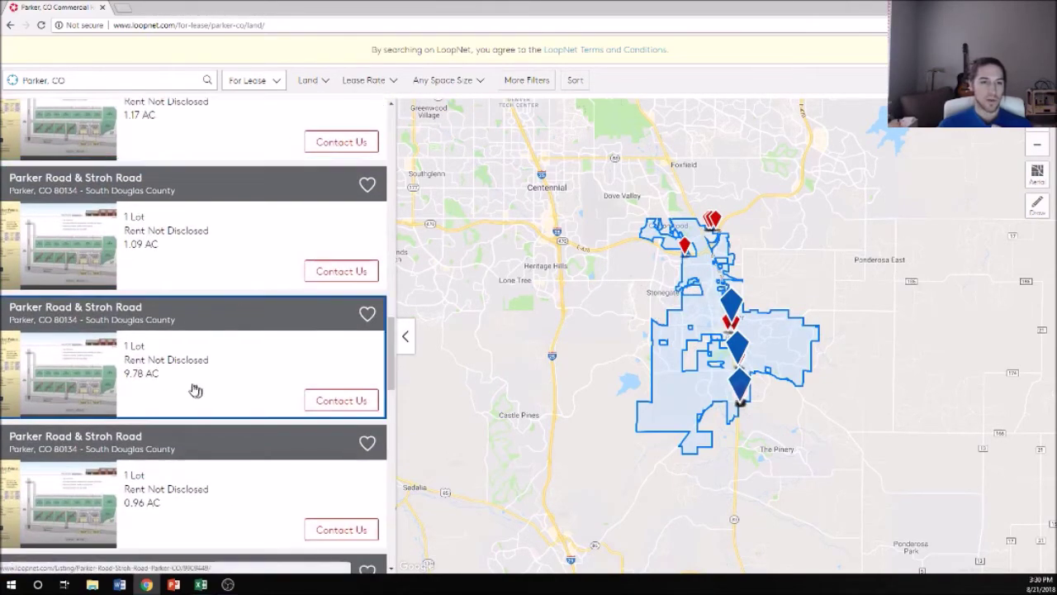
pyautogui.click(192, 387)
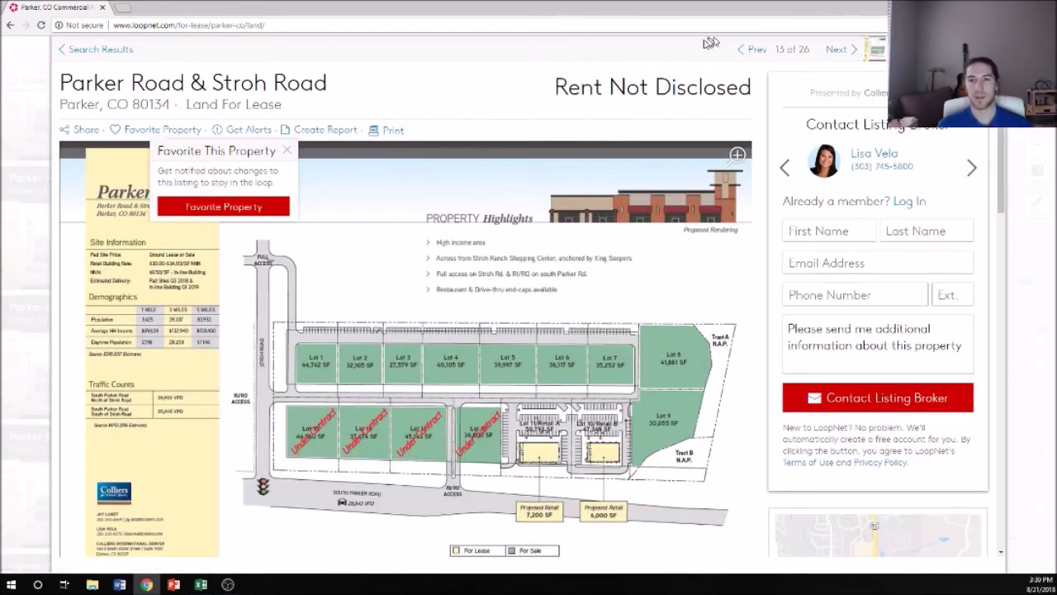
# Search the web for "average land lease per acre"
pyautogui.click(652, 26)
pyautogui.write('a')
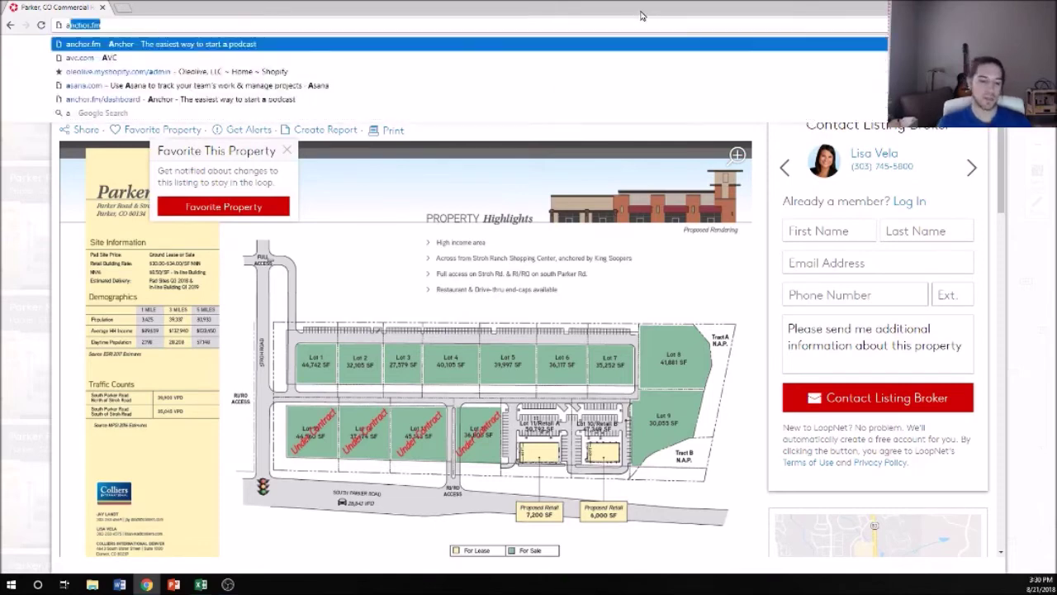
pyautogui.write('verage land')
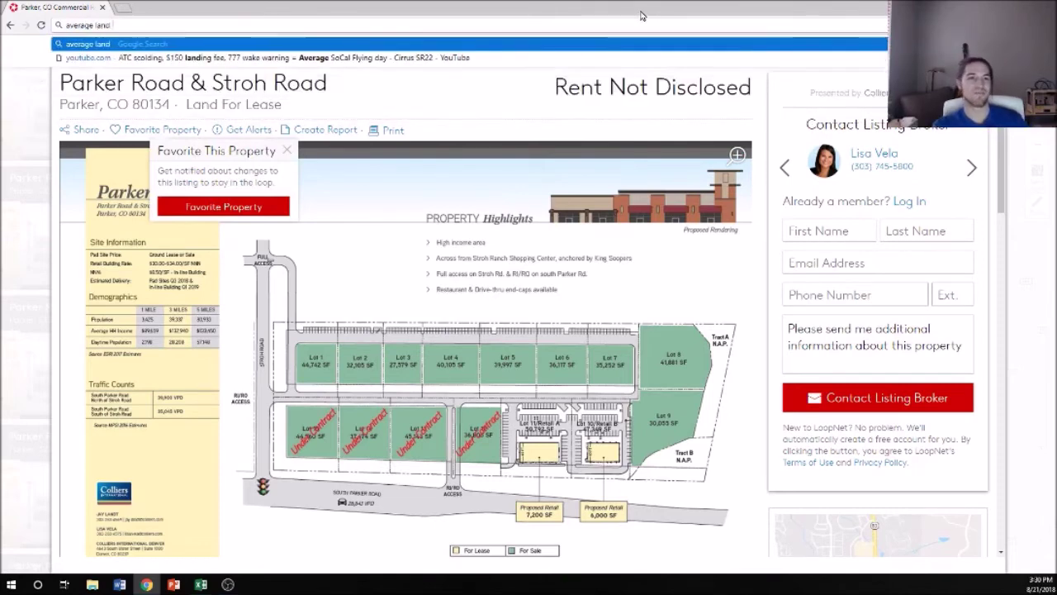
pyautogui.write(' lease per')
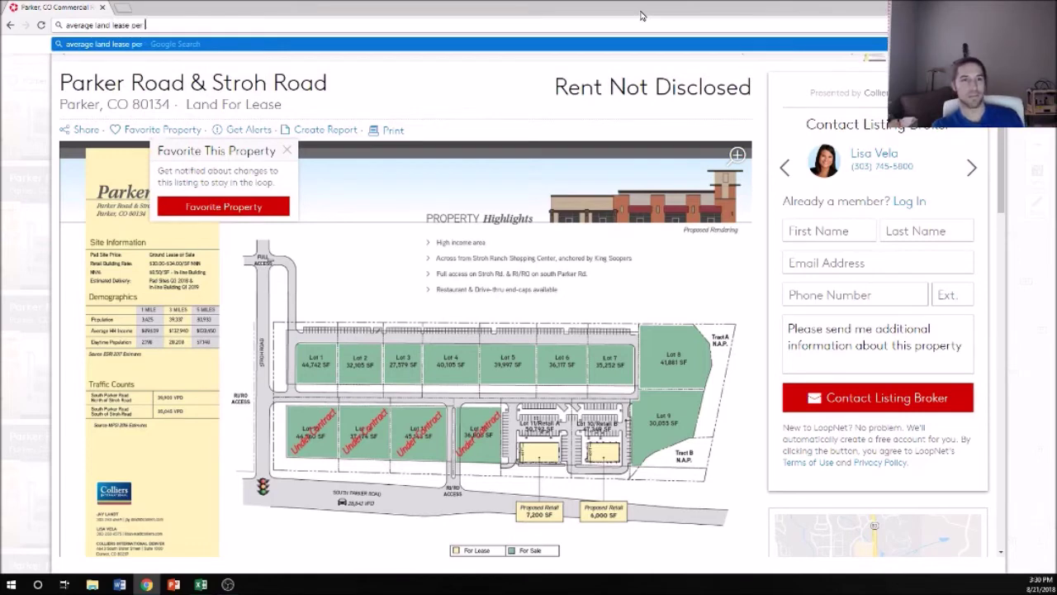
pyautogui.write(' acre')
pyautogui.press('Return')
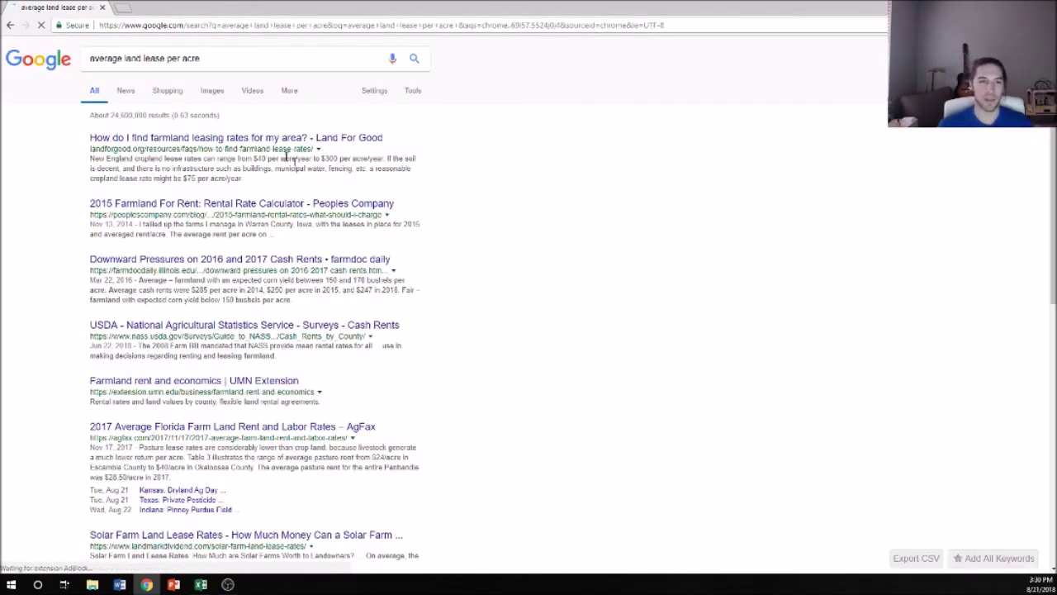
# Search for "land lease driving range" instead and look through the first page of results
pyautogui.moveTo(201, 58); pyautogui.dragTo(90, 57)
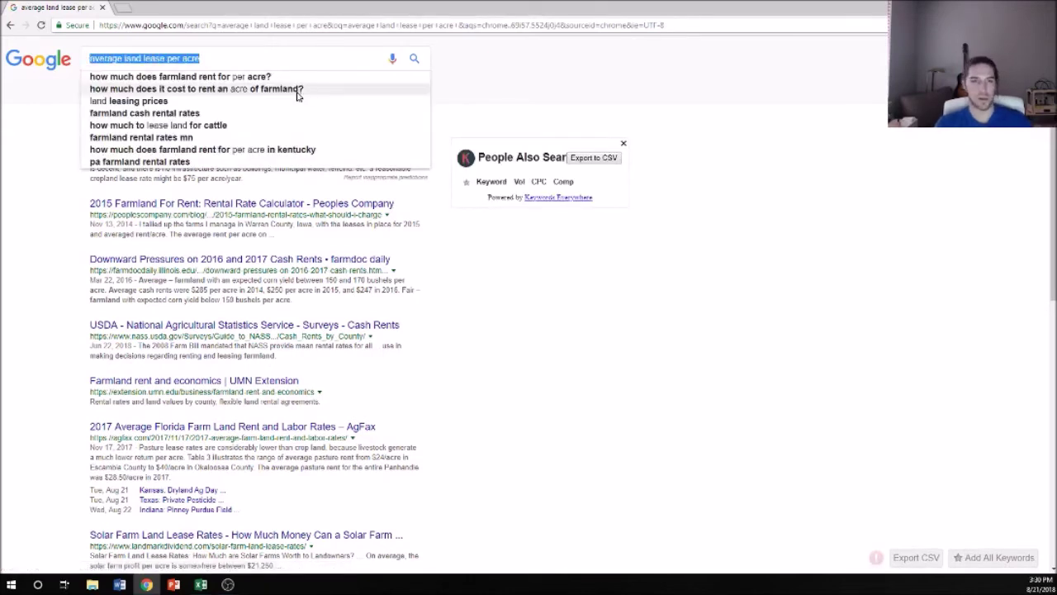
pyautogui.write('land lease ')
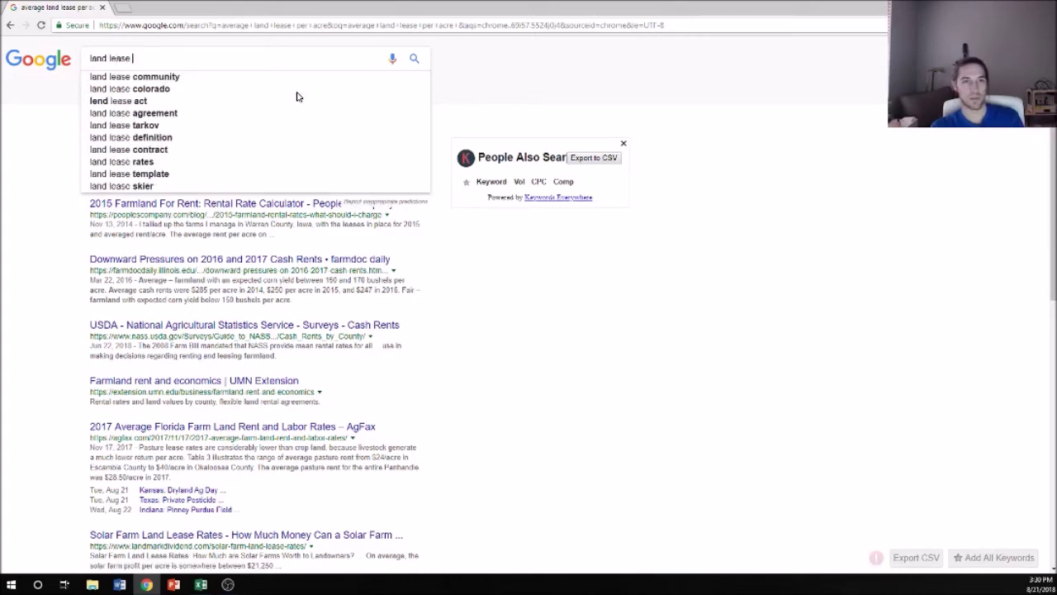
pyautogui.write('driving range')
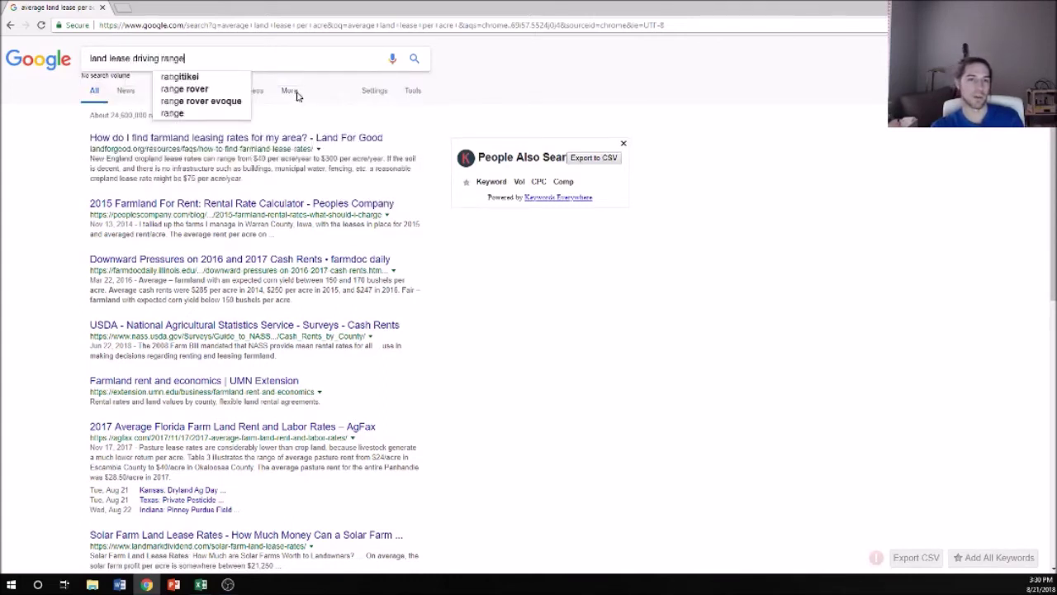
pyautogui.press('Return')
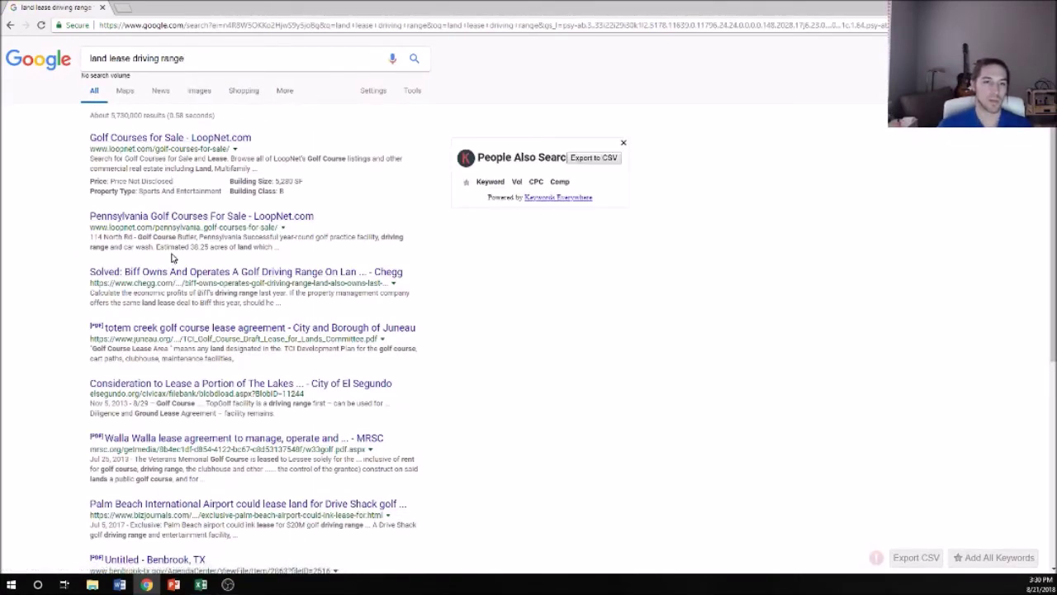
pyautogui.scroll(-4, 176, 350)
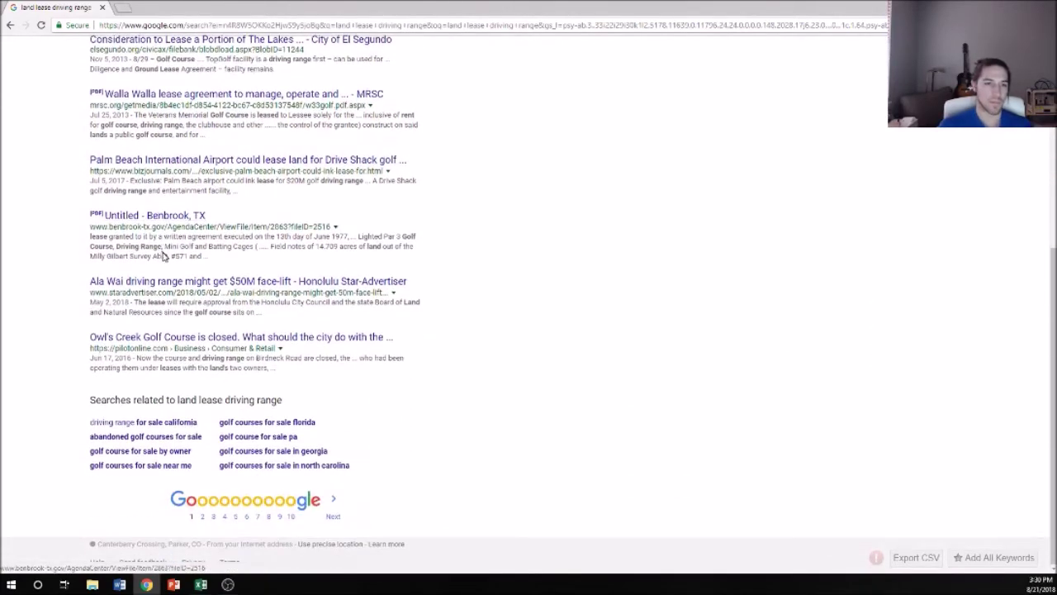
pyautogui.scroll(4, 163, 255)
# Close the browser tab and return to the Land (Monthly) value cell C22 in Excel
pyautogui.click(219, 58)
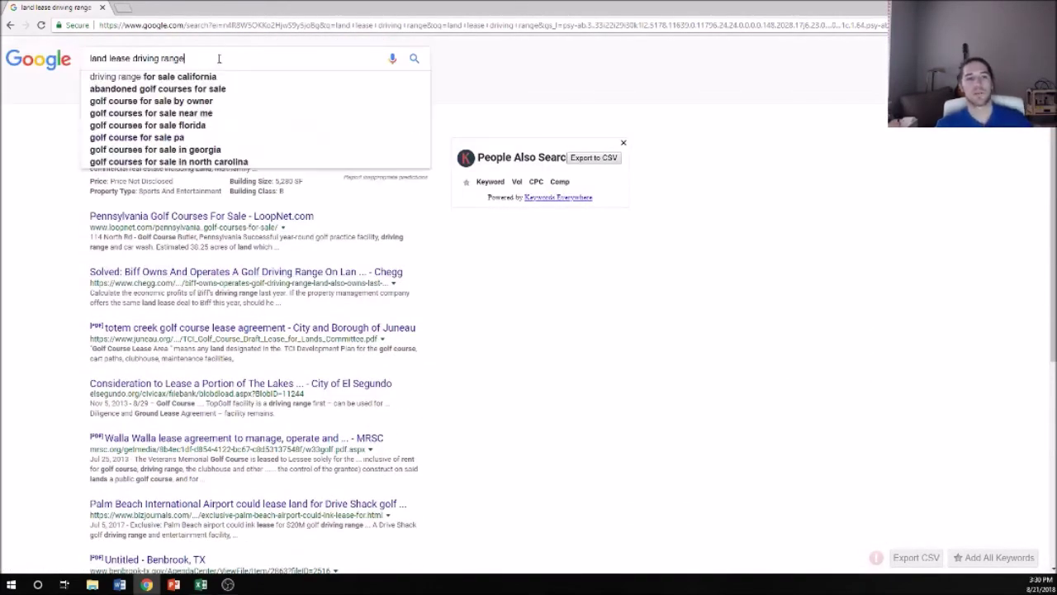
pyautogui.hotkey('ctrl', 'a')
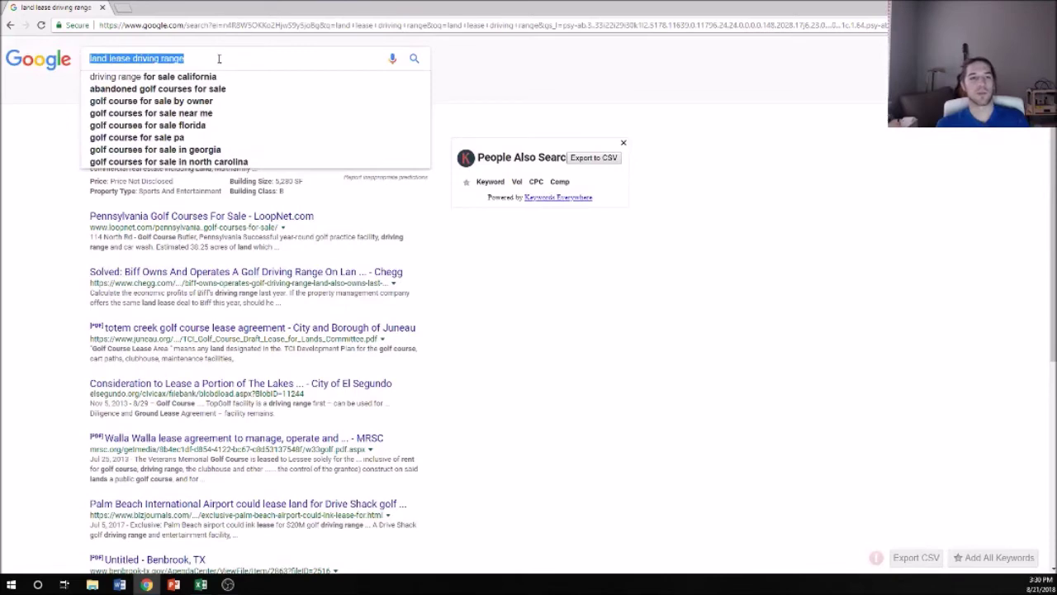
pyautogui.click(102, 8)
pyautogui.click(227, 374)
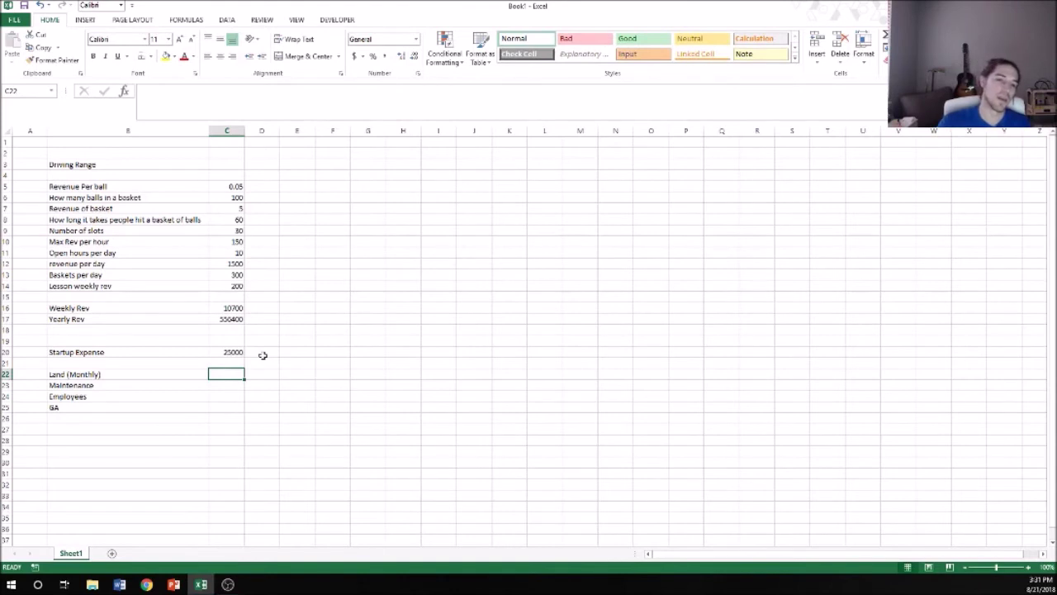
pyautogui.press('Left')
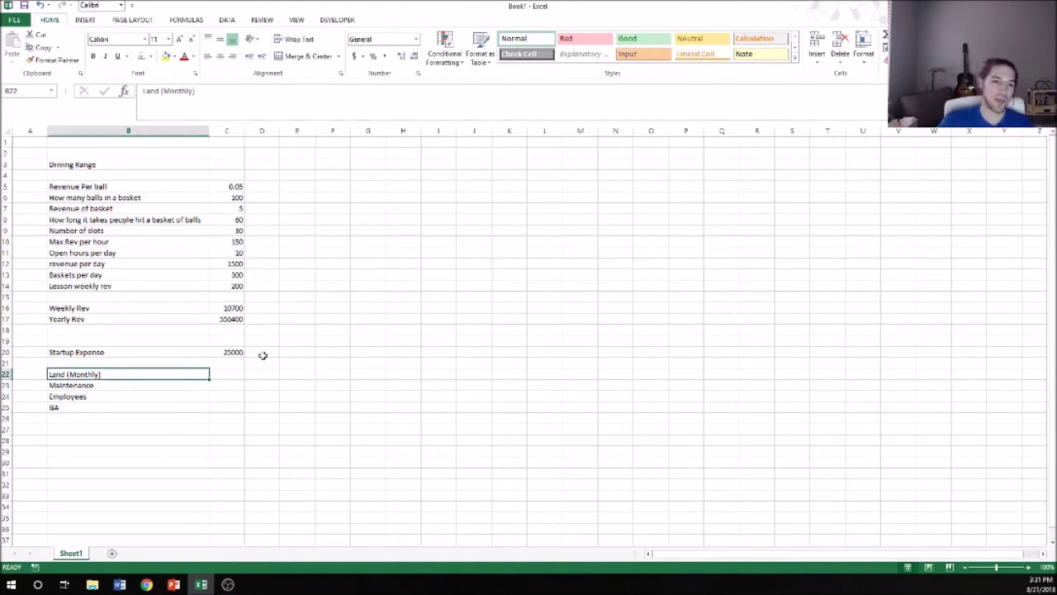
pyautogui.press('Right')
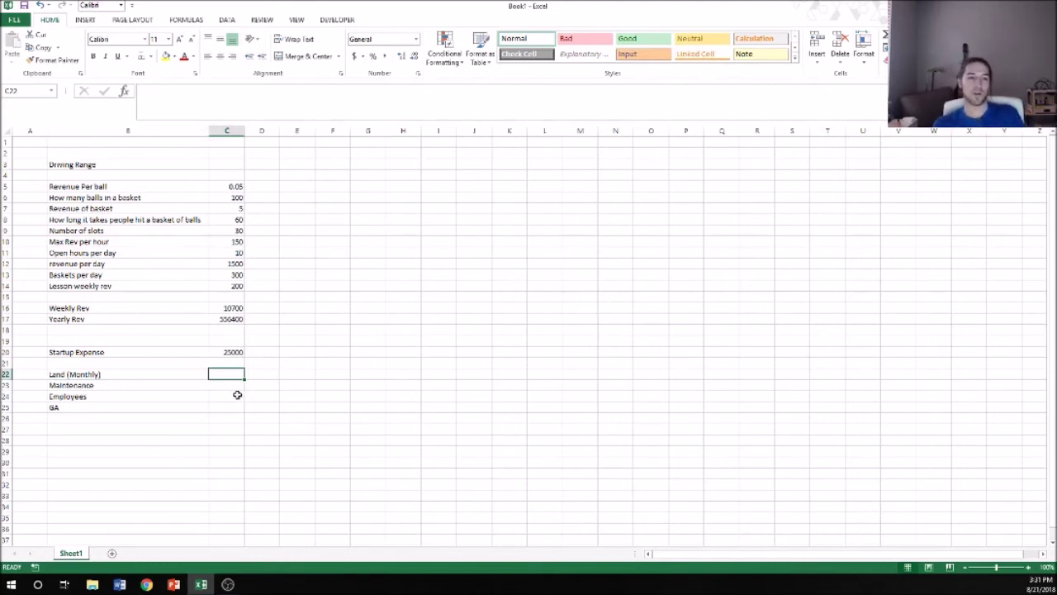
# Switch to Chrome, search for "one acre dimensions yards" and open Infoplease's "The Dimensions of an Acre" article
pyautogui.click(147, 585)
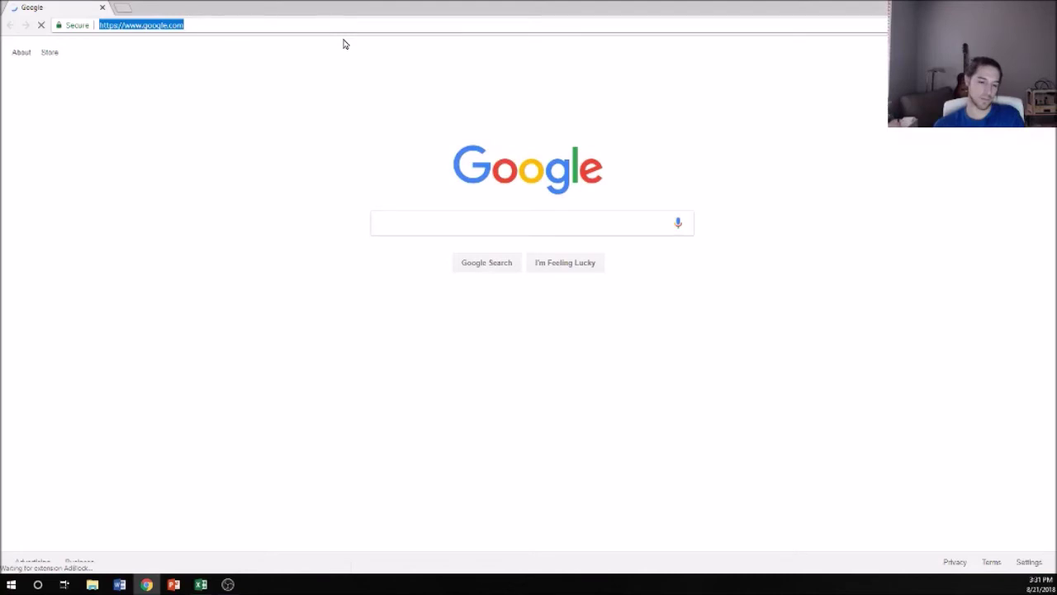
pyautogui.write('one acre dimensions yard')
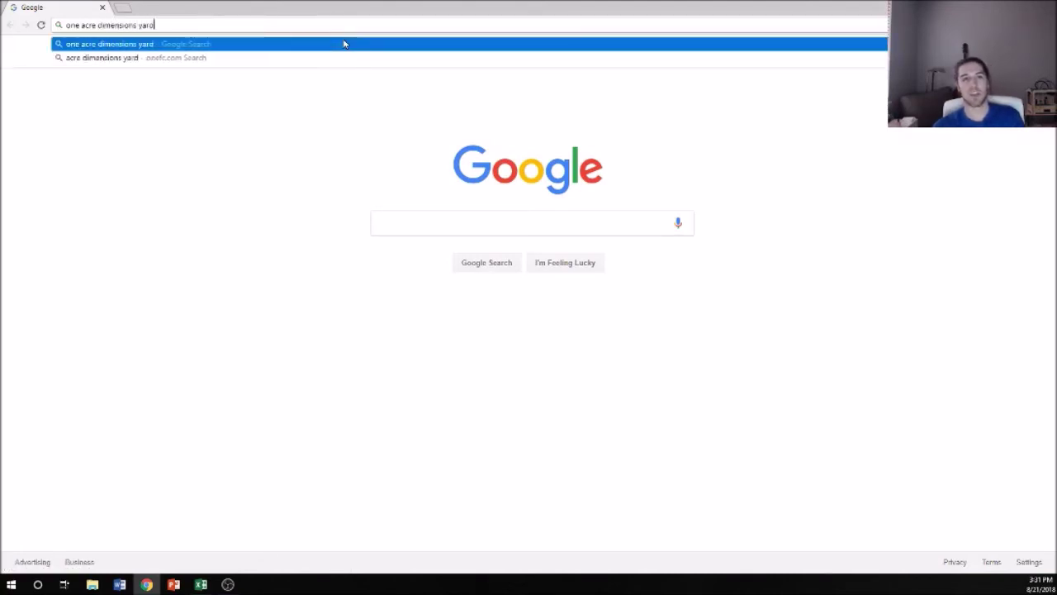
pyautogui.write('s')
pyautogui.press('Return')
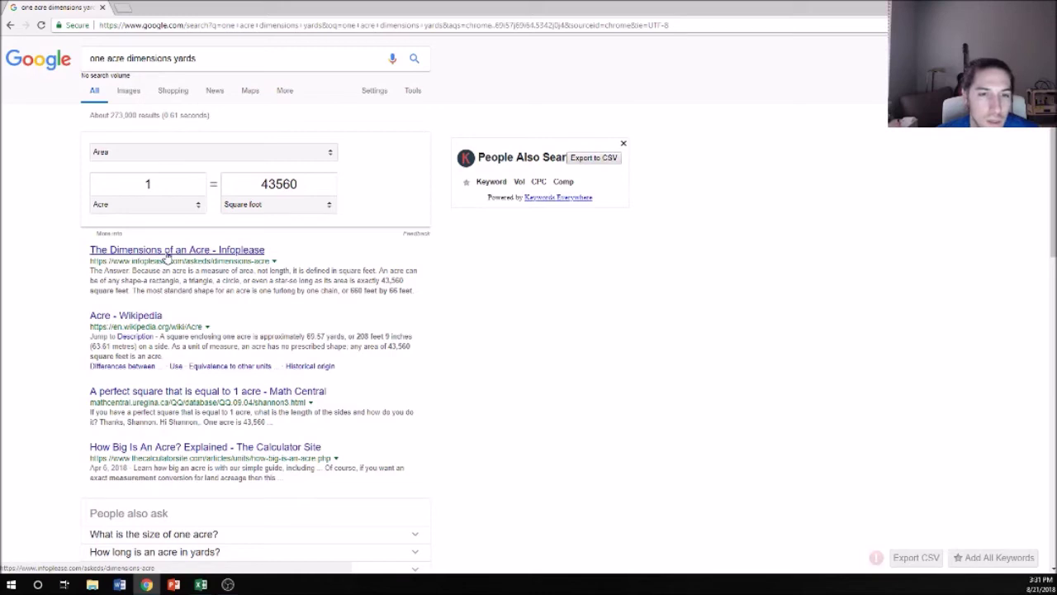
pyautogui.click(166, 256)
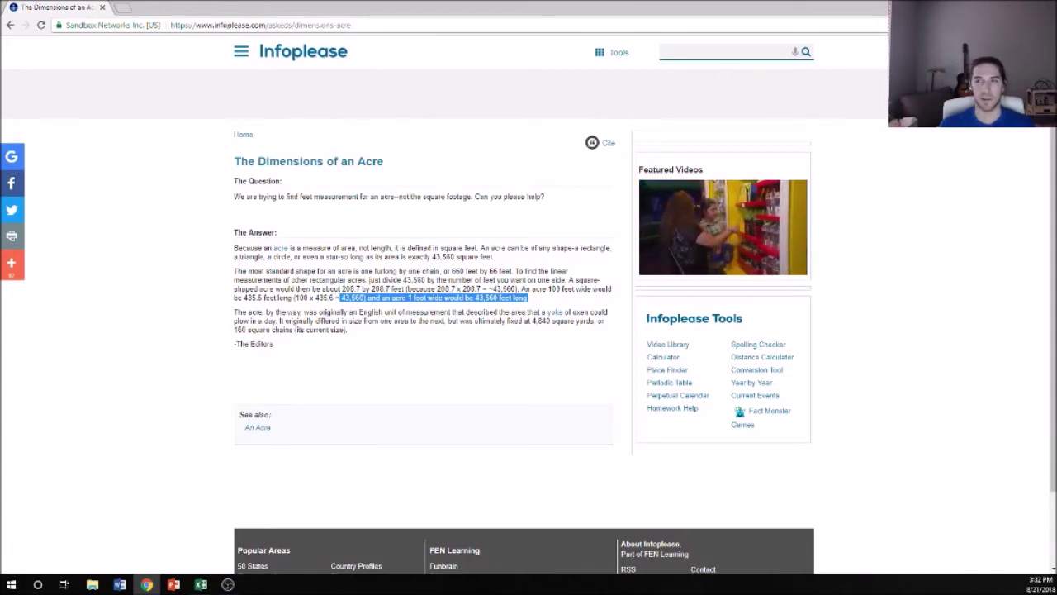
# Switch back to Excel and enter 8000 as the monthly land cost in C22
pyautogui.hotkey('alt', 'Tab')
pyautogui.click(231, 376)
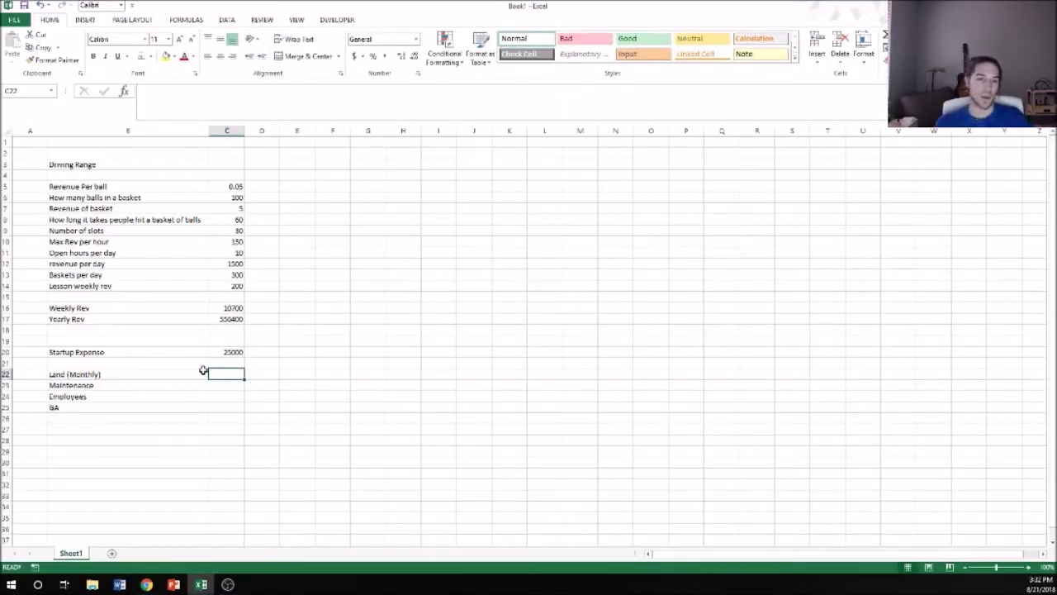
pyautogui.click(184, 372)
pyautogui.click(221, 372)
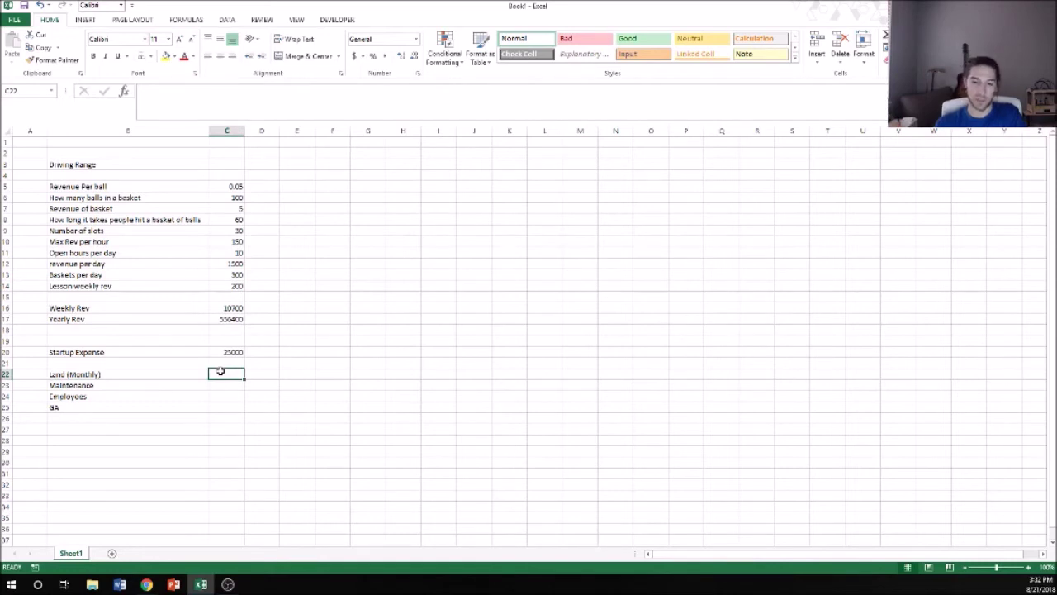
pyautogui.write('8000')
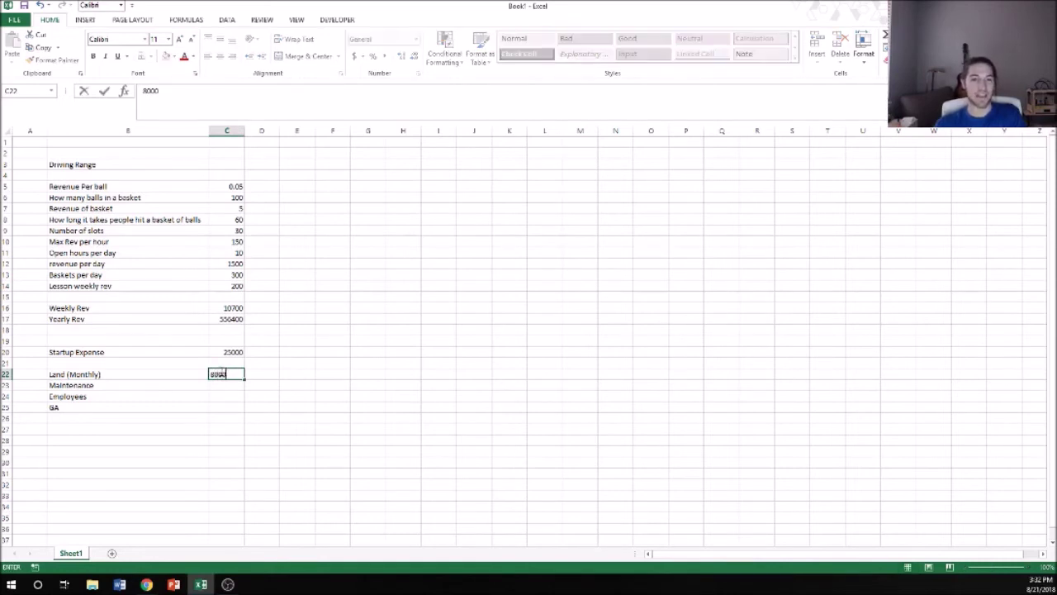
pyautogui.press('Return')
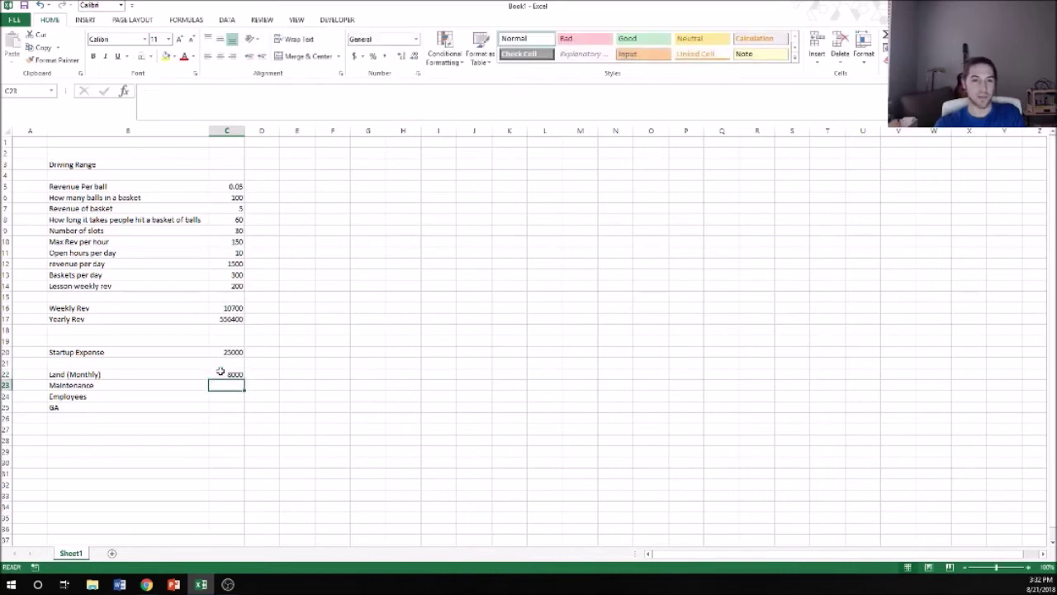
# Change the monthly land cost in C22 to 16000
pyautogui.click(221, 372)
pyautogui.write('0')
pyautogui.press('Return')
pyautogui.click(221, 373)
pyautogui.write('000')
pyautogui.press('BackSpace')
pyautogui.press('BackSpace')
pyautogui.press('BackSpace')
pyautogui.write('15000')
pyautogui.press('Return')
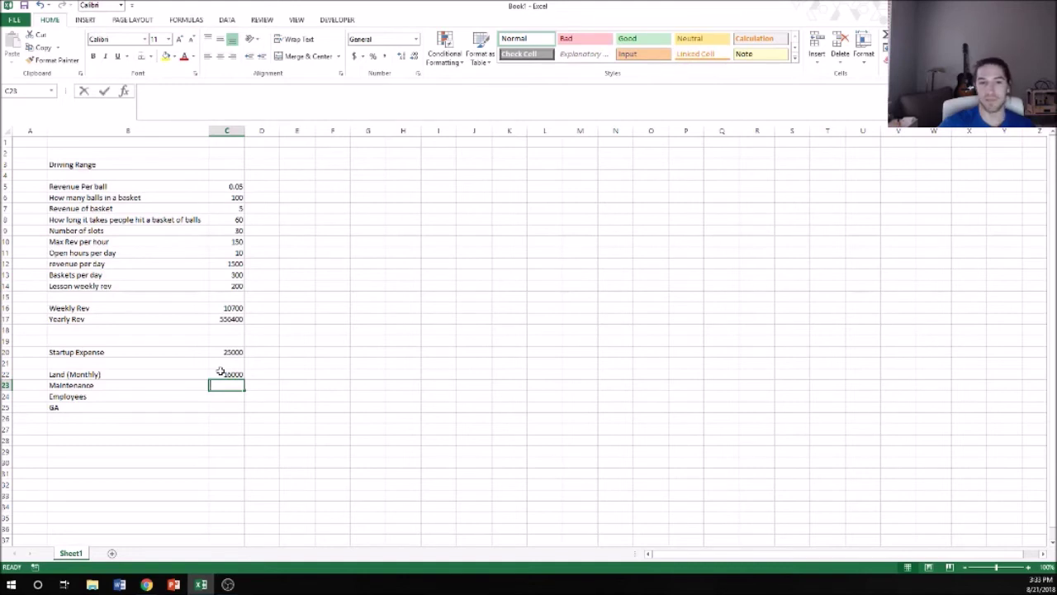
# Enter 6000 as the Maintenance cost in C23 and move on to the Employees value cell C24
pyautogui.write('6000')
pyautogui.press('Return')
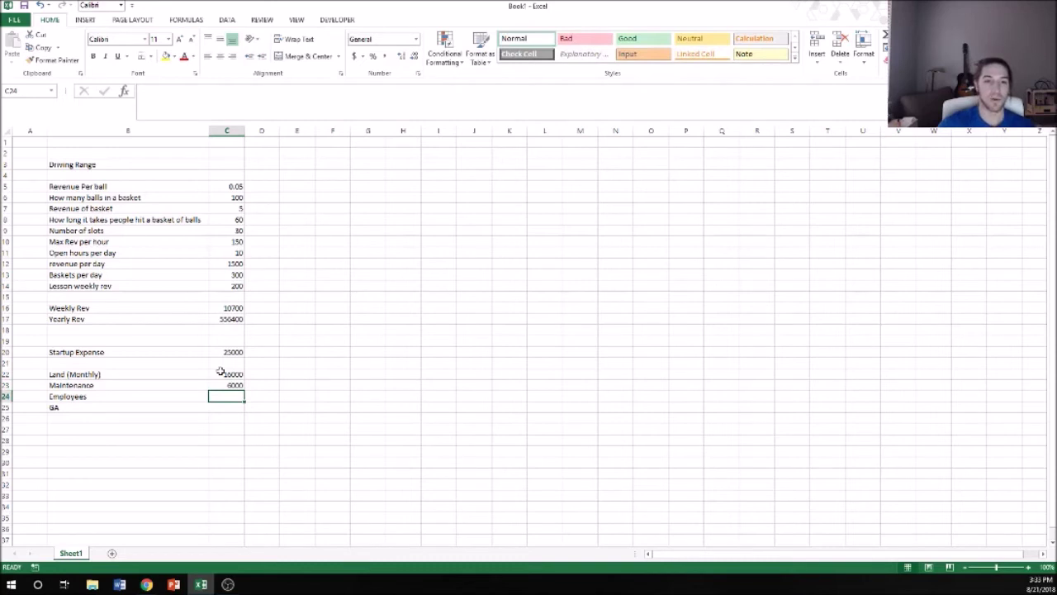
pyautogui.press('Left')
pyautogui.press('Right')
pyautogui.press('Up')
pyautogui.press('Down')
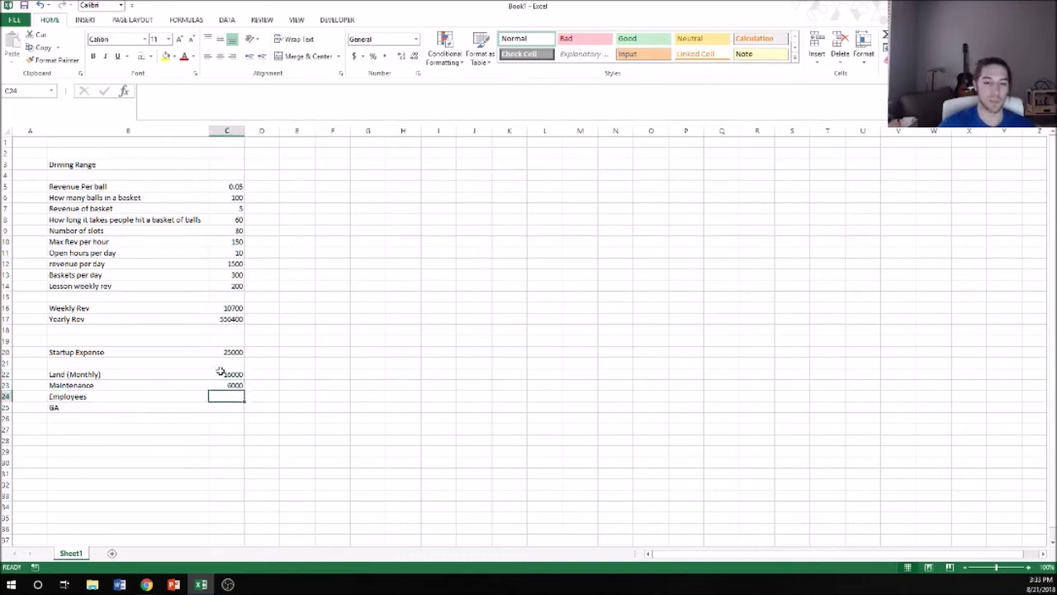
pyautogui.press('Right')
pyautogui.press('Right')
pyautogui.press('Left')
pyautogui.press('Left')
pyautogui.press('Right')
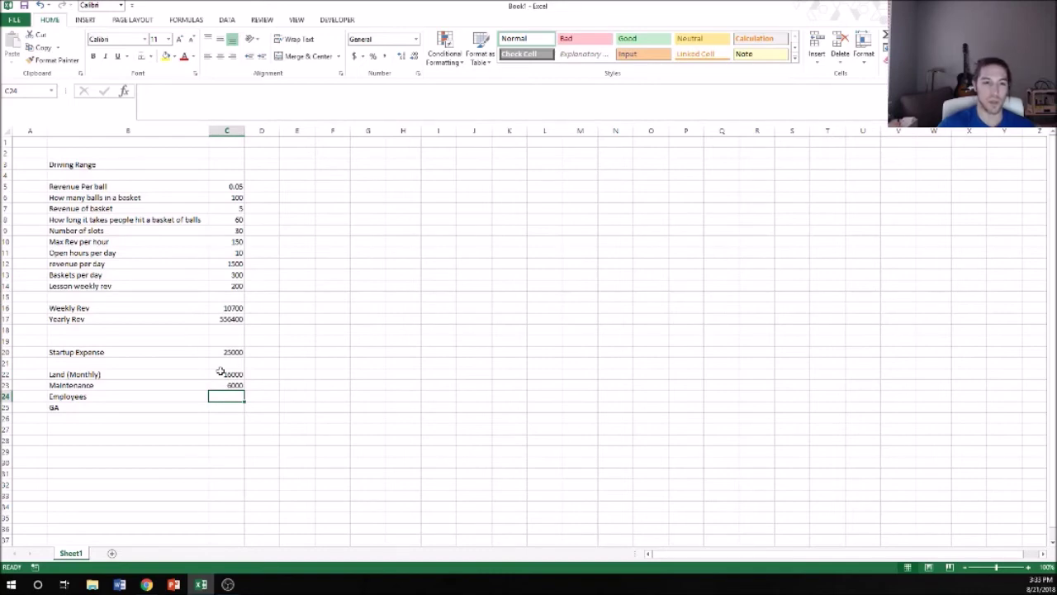
# Insert a row at row 24 and label B24 Employees and B25 Rate
pyautogui.press('Left')
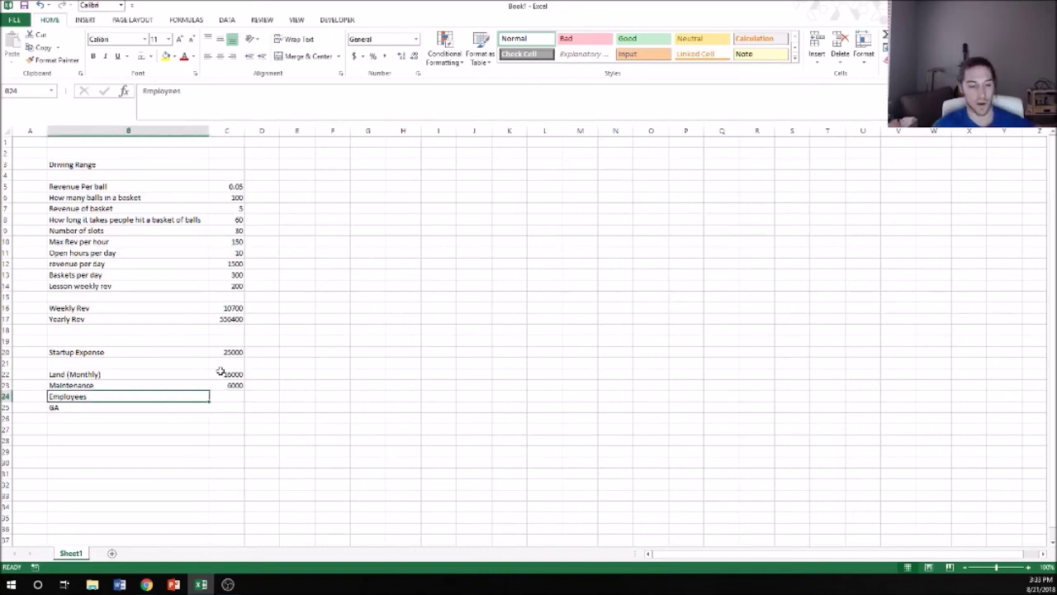
pyautogui.press('alt')
pyautogui.press('i')
pyautogui.press('r')
pyautogui.press('Down')
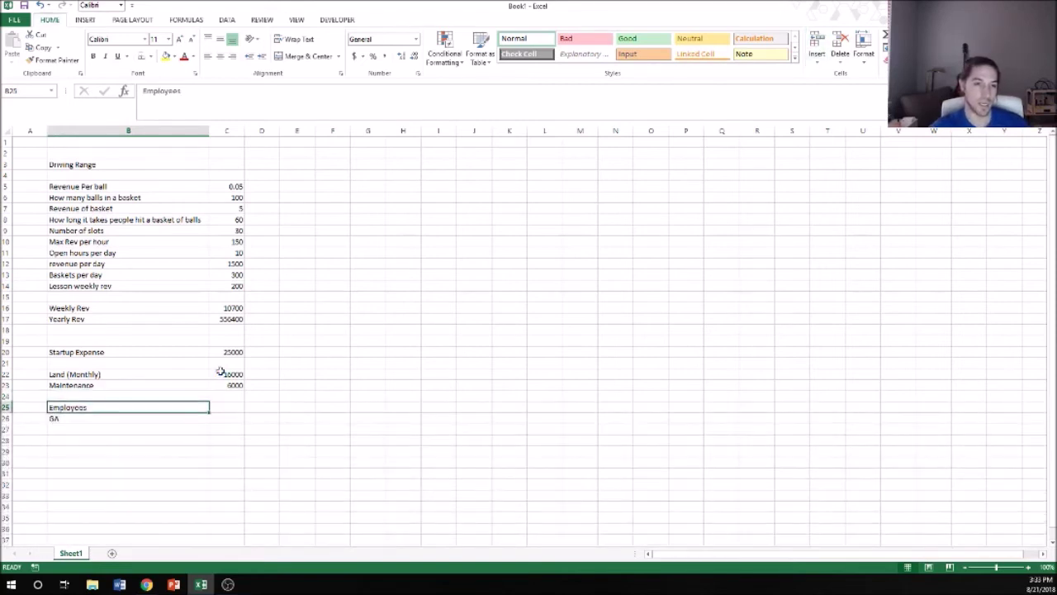
pyautogui.press('Up')
pyautogui.write('E')
pyautogui.press('Return')
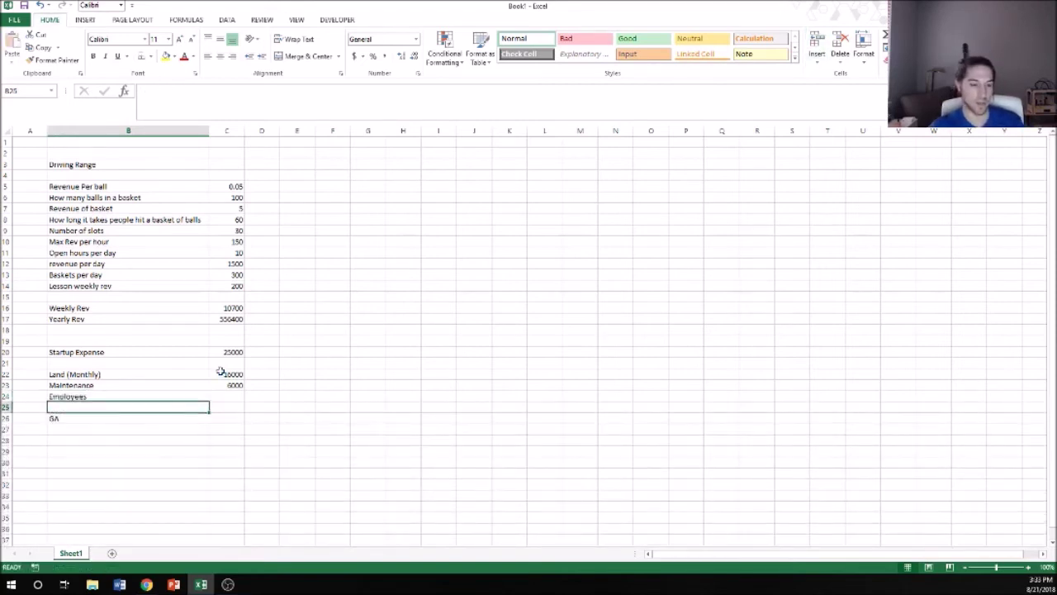
pyautogui.write('Rate')
pyautogui.press('Tab')
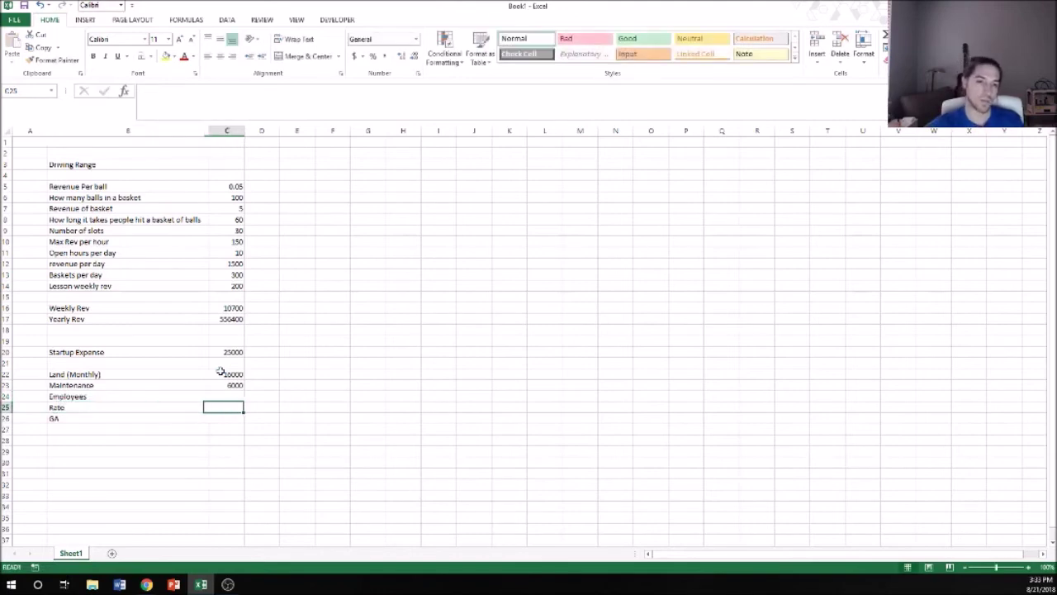
# Enter 2 as the number of employees in C24 and 15 as the rate in C25
pyautogui.press('Up')
pyautogui.write('2')
pyautogui.press('Return')
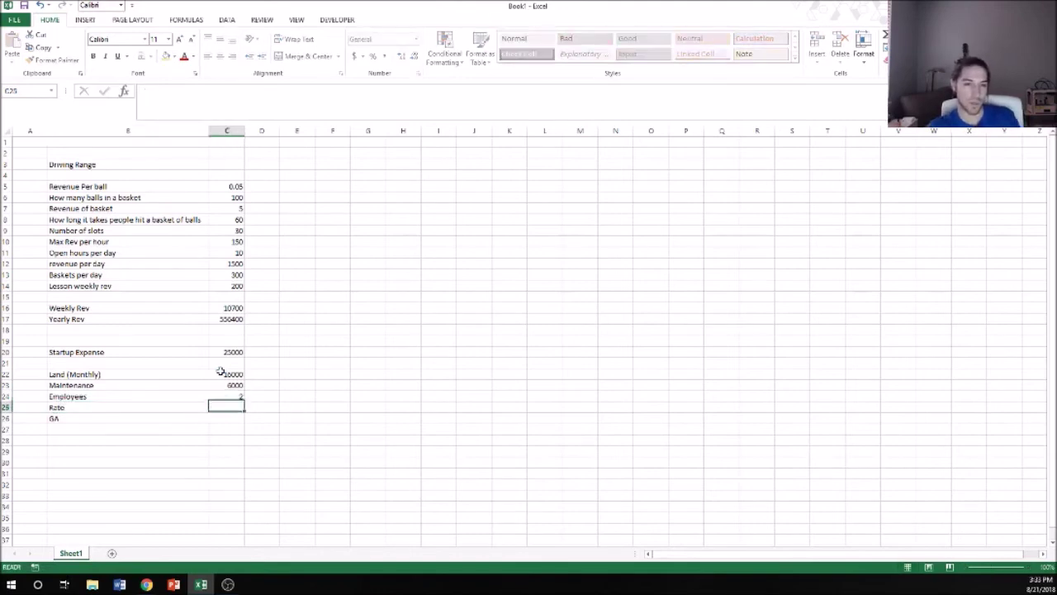
pyautogui.write('15')
pyautogui.press('Return')
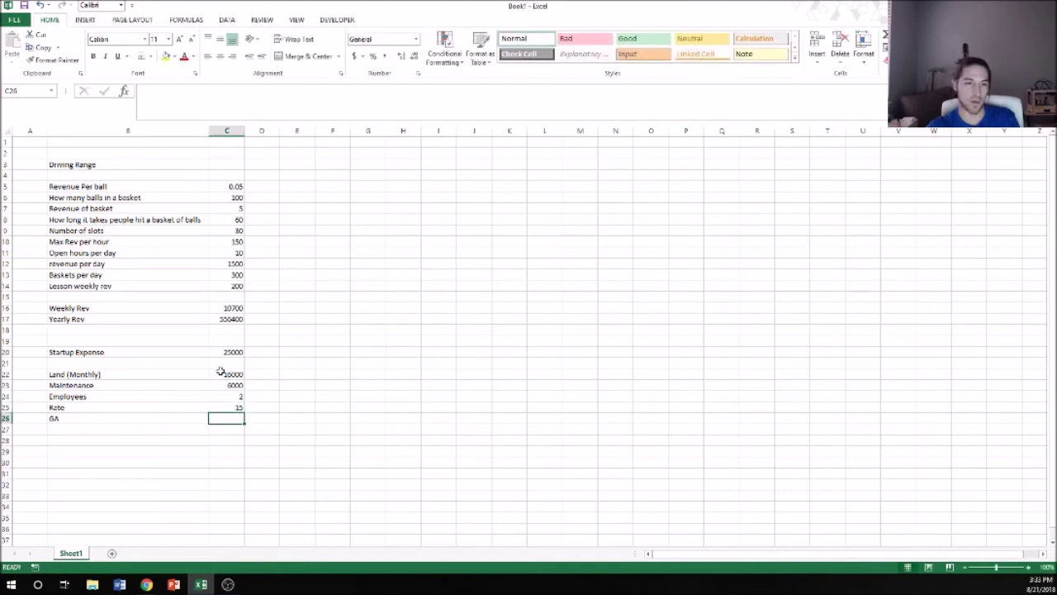
# Insert a row above GA, label it "Hours week" in B26 and enter 70 in C26
pyautogui.press('Left')
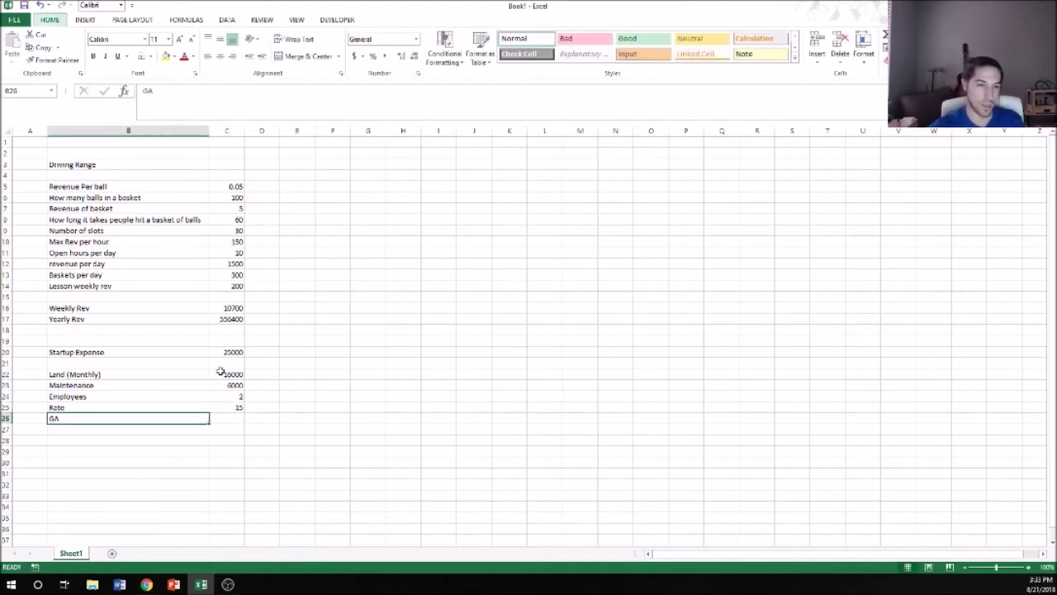
pyautogui.hotkey('ctrl', 'shift', '+')
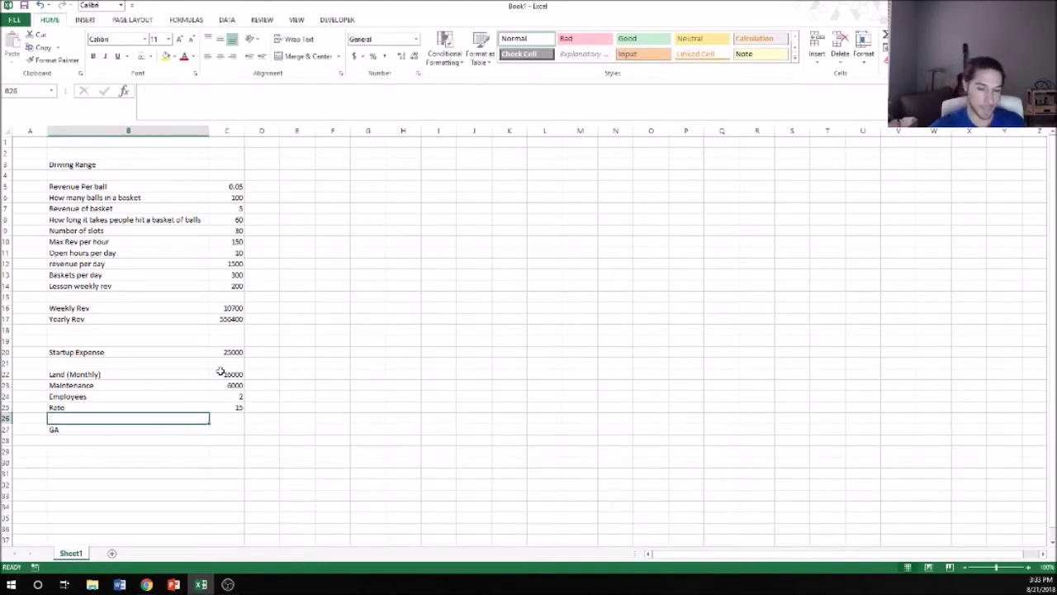
pyautogui.write('Hours week')
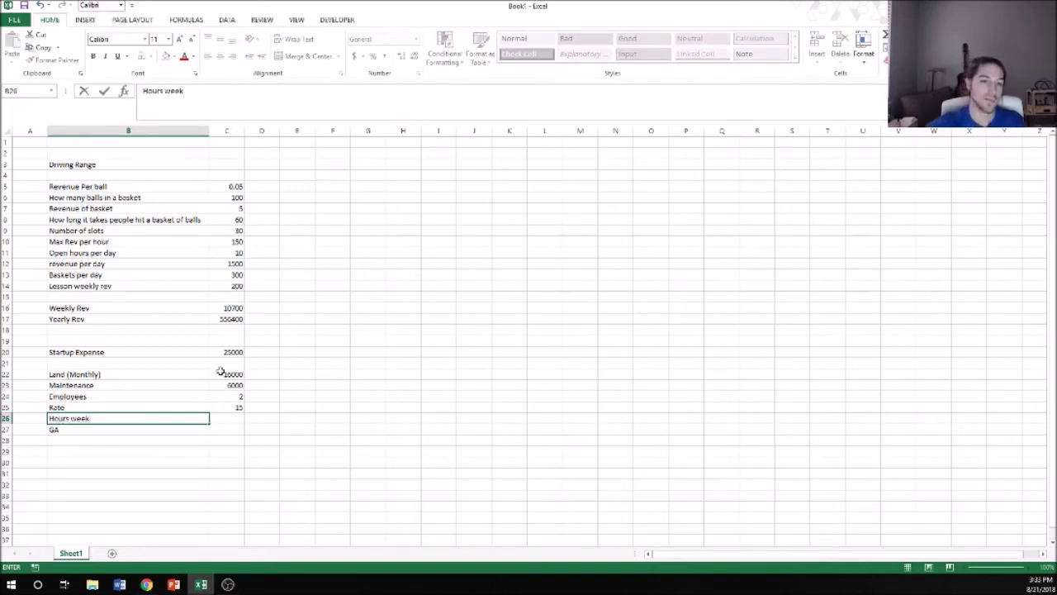
pyautogui.press('Tab')
pyautogui.write('70')
pyautogui.press('Return')
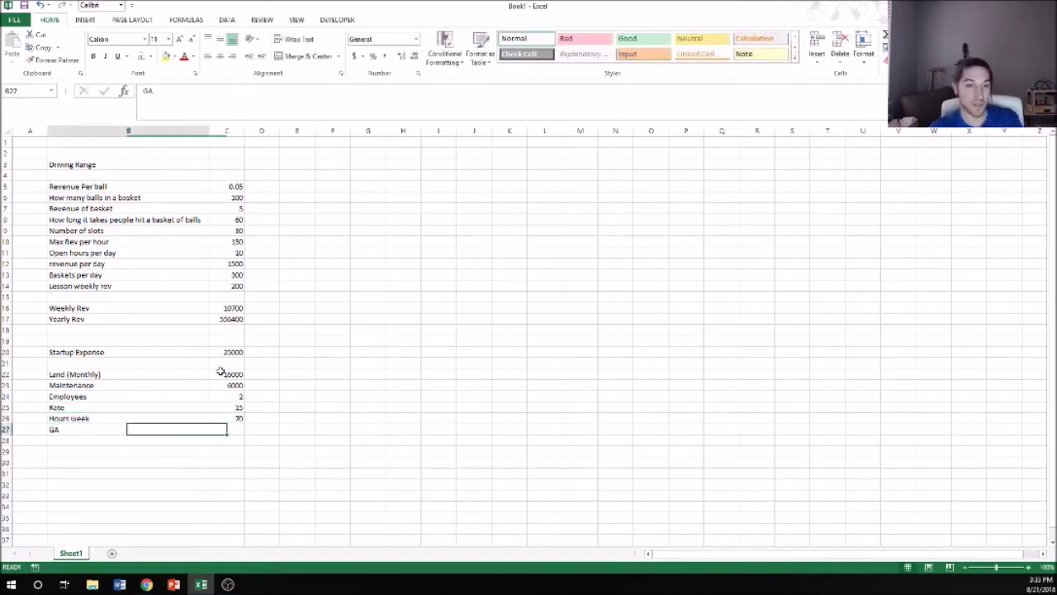
# Change the weekly hours value in C26 to 77
pyautogui.press('Up')
pyautogui.press('Right')
pyautogui.write('77')
pyautogui.press('Return')
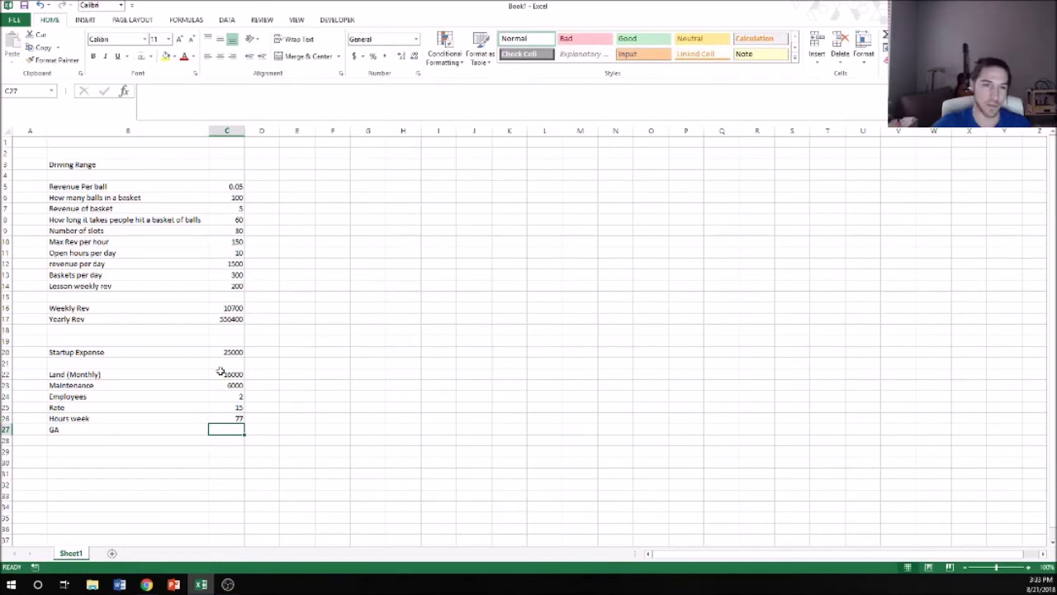
# Insert another row above GA and label it "Monthly Labor" in B27
pyautogui.press('Left')
pyautogui.press('Left')
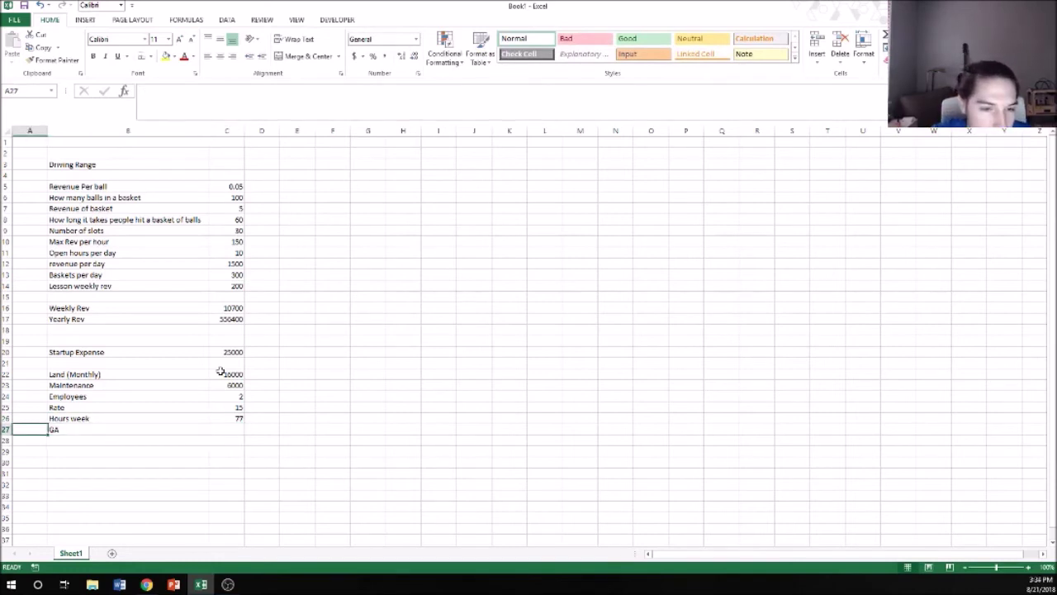
pyautogui.press('Right')
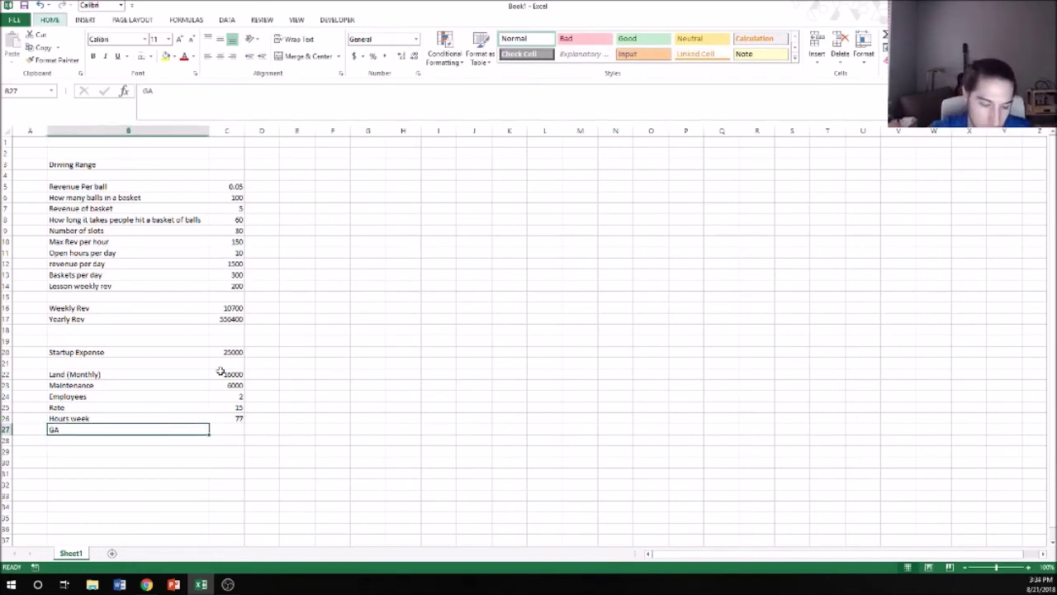
pyautogui.hotkey('alt', 'i')
pyautogui.press('r')
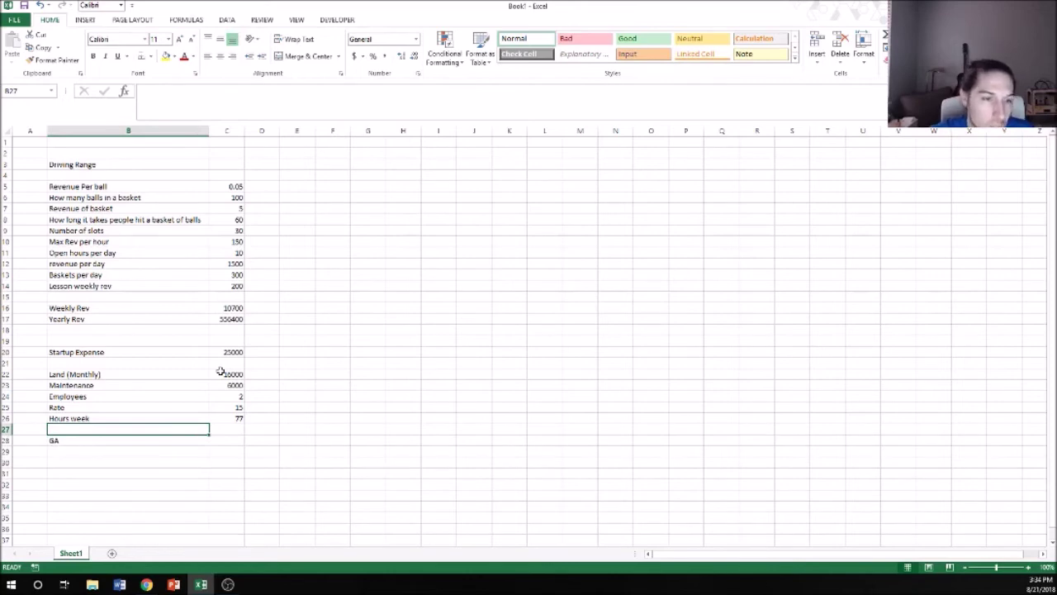
pyautogui.write('Monthly Labor')
pyautogui.press('Tab')
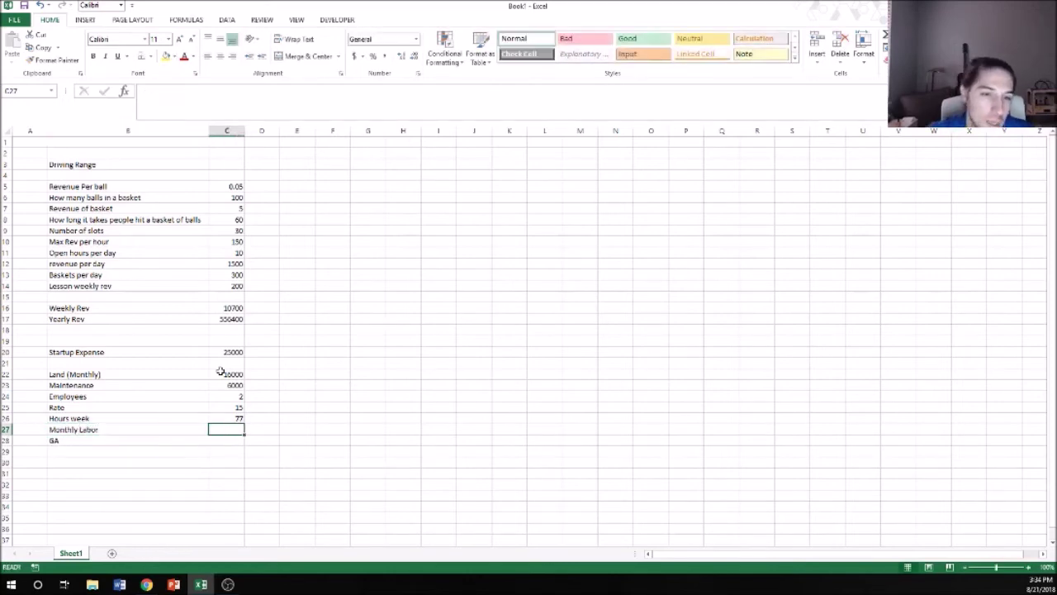
# Calculate the monthly labor in C27 as employees times rate times weekly hours times 4 (C24*C25*C26*4)
pyautogui.write('=')
pyautogui.press('Up')
pyautogui.press('Up')
pyautogui.press('Up')
pyautogui.write('*')
pyautogui.press('Up')
pyautogui.press('Up')
pyautogui.write('*')
pyautogui.press('Up')
pyautogui.write('*')
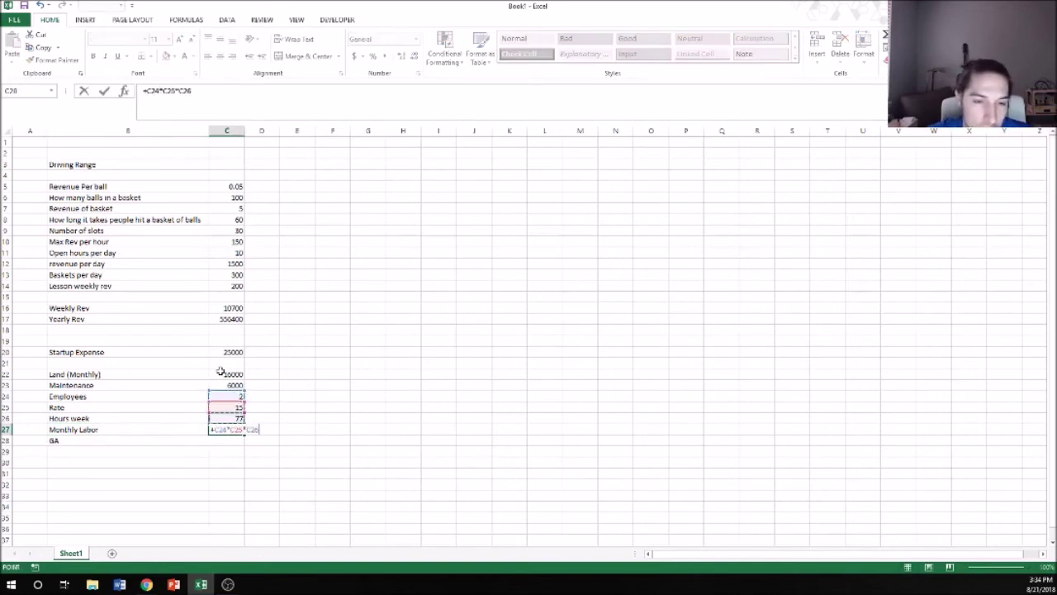
pyautogui.write('4')
pyautogui.hotkey('ctrl', 'Return')
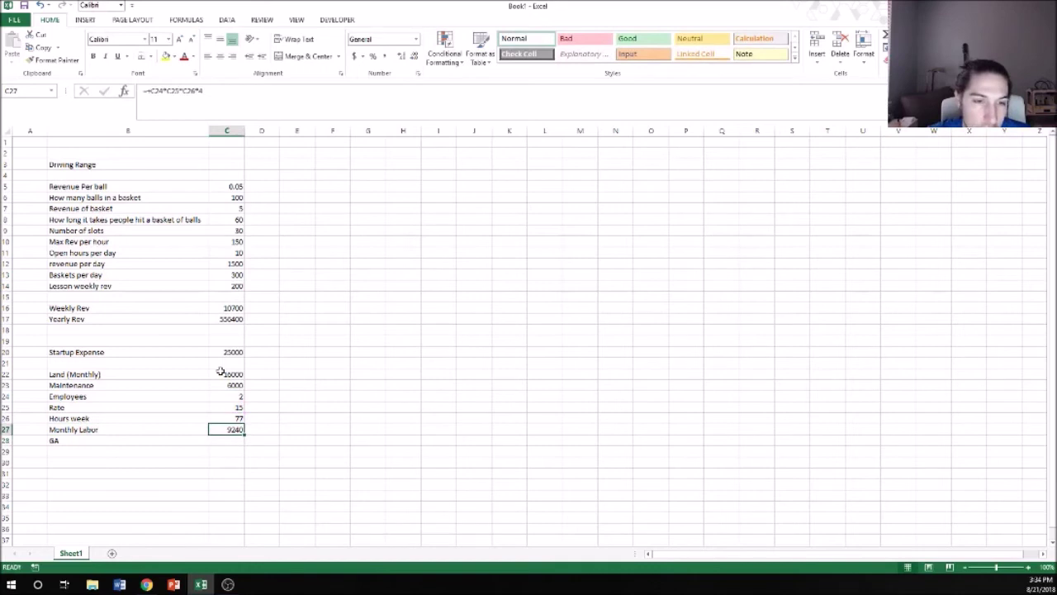
pyautogui.press('Down')
pyautogui.press('Left')
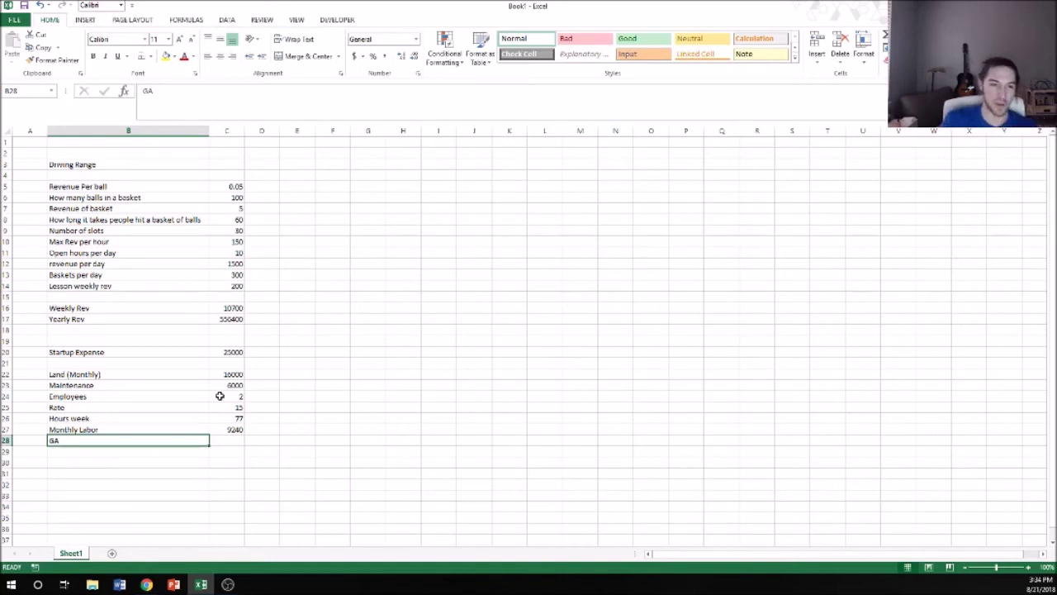
pyautogui.write('.1*')
pyautogui.press('Up')
pyautogui.press('Up')
pyautogui.press('Up')
pyautogui.press('Up')
pyautogui.press('Down')
pyautogui.press('Down')
pyautogui.press('Down')
pyautogui.press('Down')
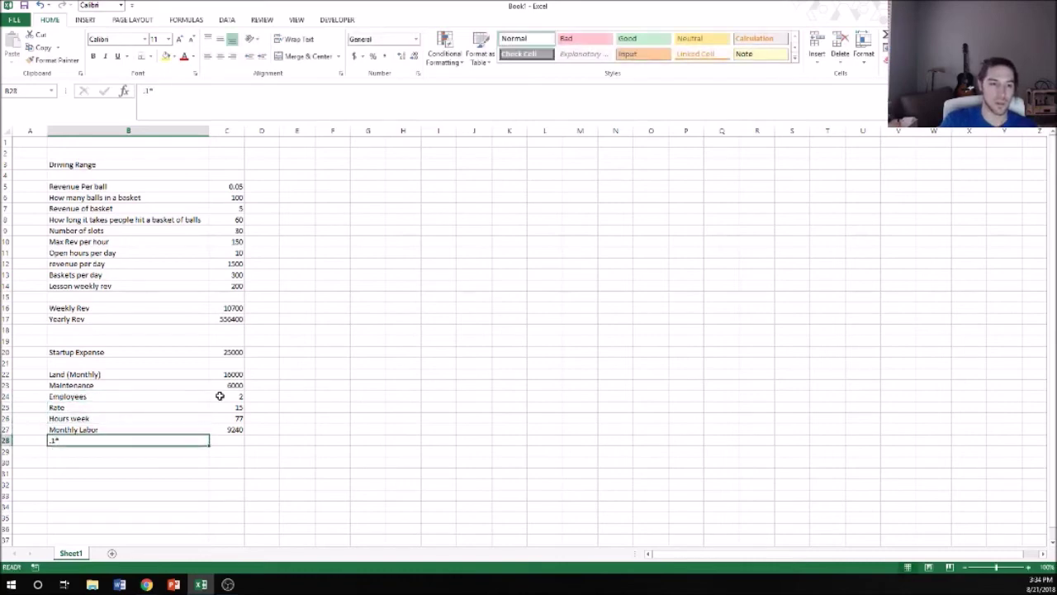
pyautogui.hotkey('ctrl', 'z')
# Calculate the GA expense in C28 as 10% of four weeks' revenue with the formula .1*C16*4
pyautogui.press('Right')
pyautogui.write('=.1')
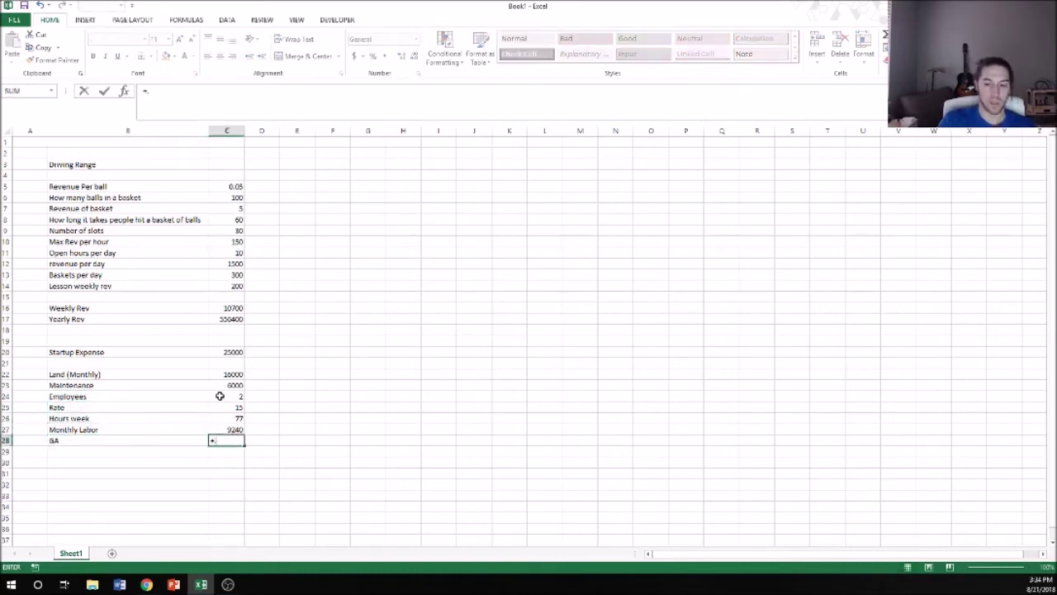
pyautogui.write('*')
pyautogui.press('Up')
pyautogui.press('Up')
pyautogui.press('Up')
pyautogui.press('Up')
pyautogui.press('Up')
pyautogui.press('Up')
pyautogui.press('Up')
pyautogui.press('Up')
pyautogui.press('Up')
pyautogui.press('Up')
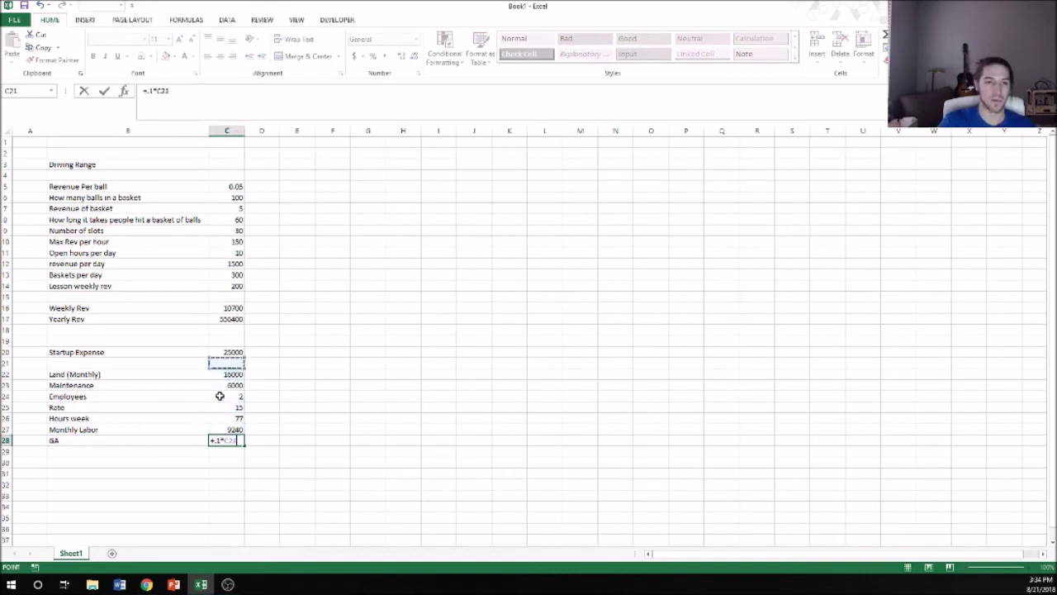
pyautogui.press('Up')
pyautogui.press('Up')
pyautogui.write('*4')
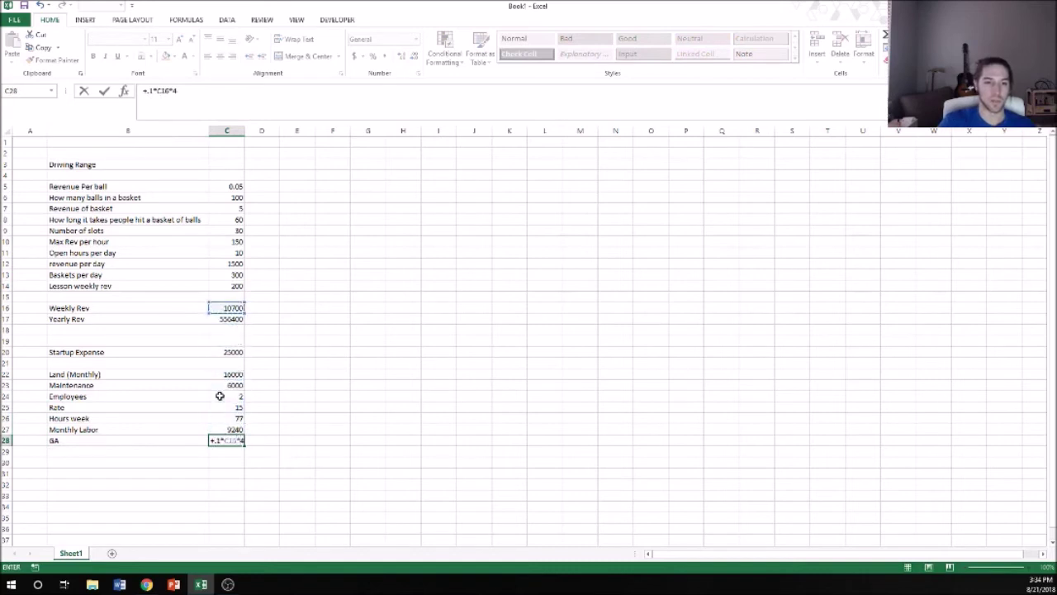
pyautogui.press('Return')
# Add the label "Total Expenses" in B30, leaving a blank row below GA
pyautogui.press('Down')
pyautogui.press('Left')
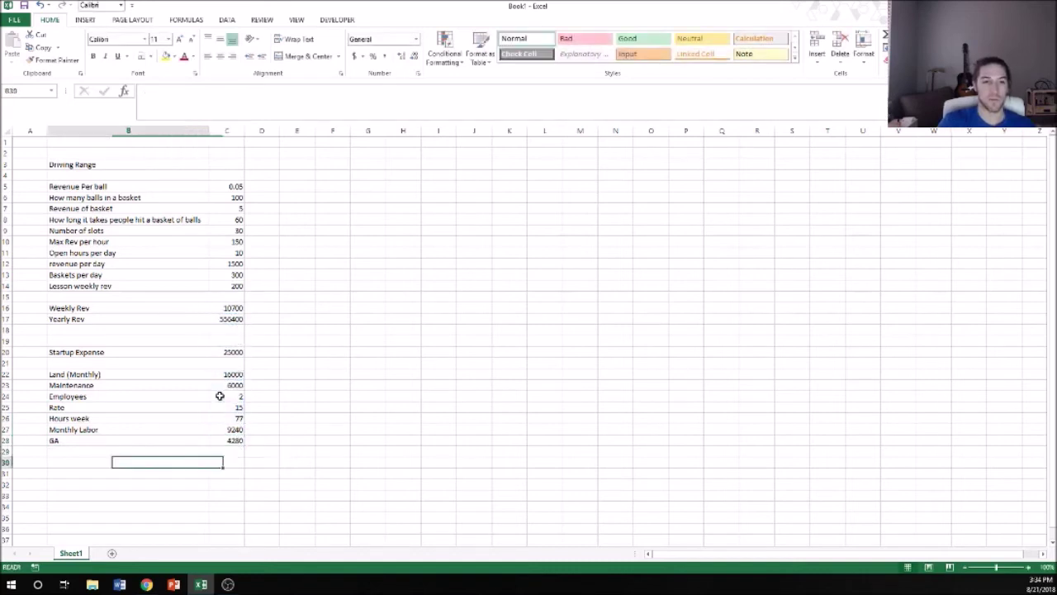
pyautogui.press('Up')
pyautogui.press('Down')
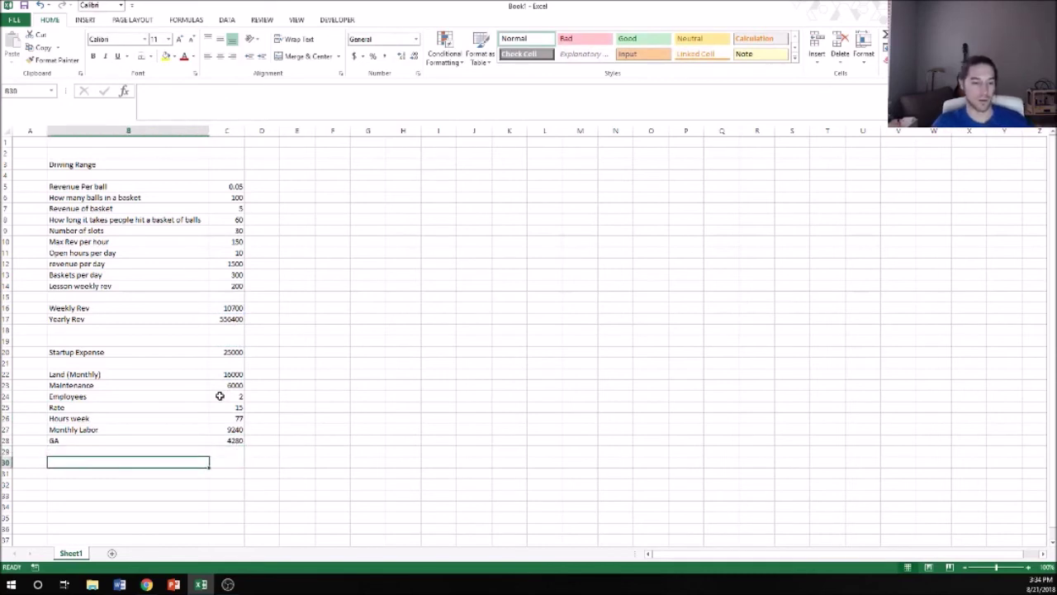
pyautogui.write('Total Expenses')
pyautogui.press('Tab')
# Sum GA, monthly labor, maintenance and land in C30 with the formula C28+C27+C23+C22
pyautogui.write('=')
pyautogui.press('Up')
pyautogui.press('Up')
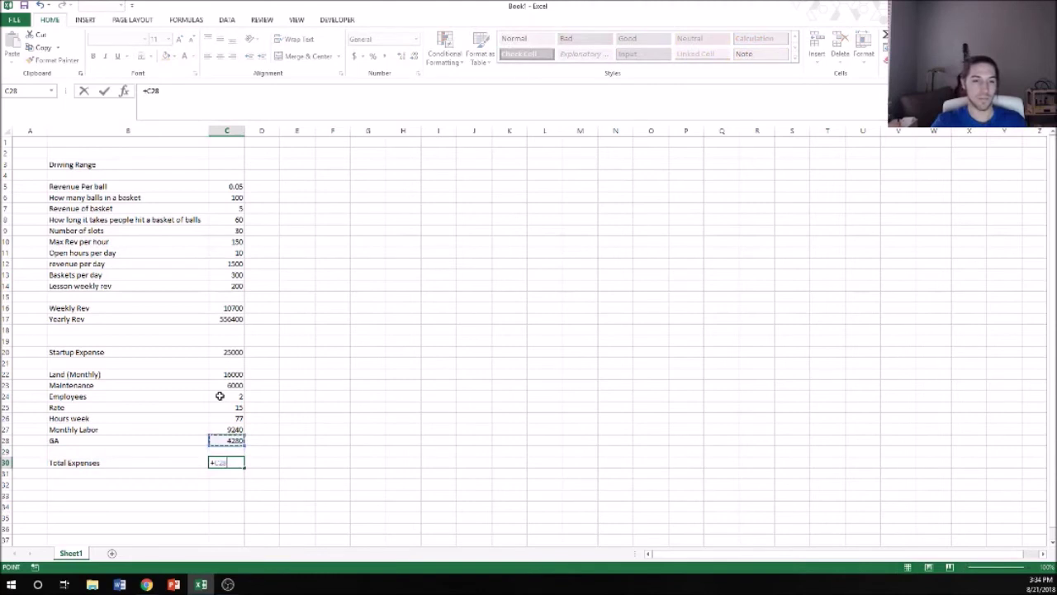
pyautogui.write('+')
pyautogui.press('Up')
pyautogui.press('Up')
pyautogui.press('Up')
pyautogui.write('+')
pyautogui.press('Up')
pyautogui.press('Up')
pyautogui.press('Up')
pyautogui.press('Up')
pyautogui.press('Up')
pyautogui.press('Up')
pyautogui.press('Up')
pyautogui.write('+')
pyautogui.press('Up')
pyautogui.press('Up')
pyautogui.press('Up')
pyautogui.press('Up')
pyautogui.press('Up')
pyautogui.press('Up')
pyautogui.press('Up')
pyautogui.press('Up')
pyautogui.press('Return')
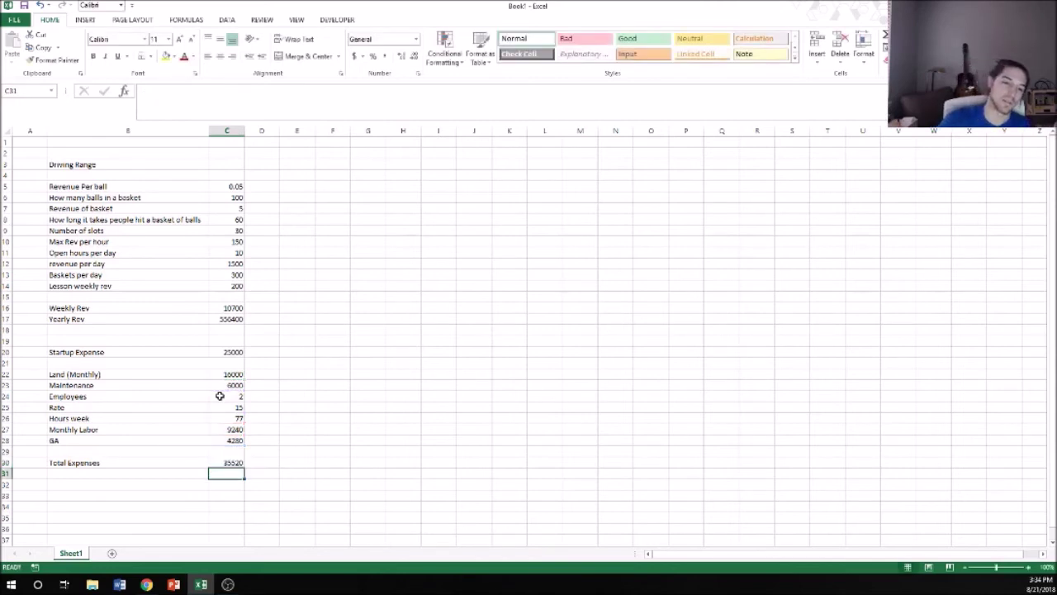
# Add the label "Net" in B32, leaving a blank row below Total Expenses
pyautogui.press('Down')
pyautogui.press('Left')
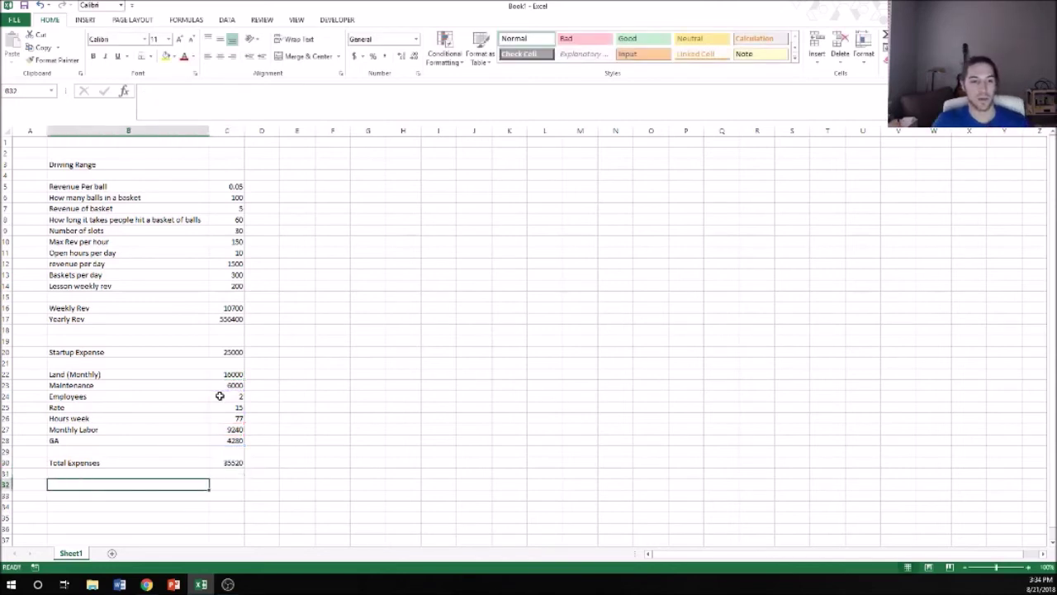
pyautogui.write('Net')
pyautogui.press('Tab')
# Calculate the monthly net in C32 as four weeks' revenue minus total expenses (C16*4-C30)
pyautogui.write('=')
pyautogui.press('Up')
pyautogui.press('Up')
pyautogui.press('Up')
pyautogui.press('Up')
pyautogui.press('Up')
pyautogui.press('Up')
pyautogui.press('Up')
pyautogui.press('Up')
pyautogui.press('Up')
pyautogui.press('Up')
pyautogui.press('Up')
pyautogui.press('Up')
pyautogui.press('Up')
pyautogui.press('Up')
pyautogui.press('Up')
pyautogui.press('Up')
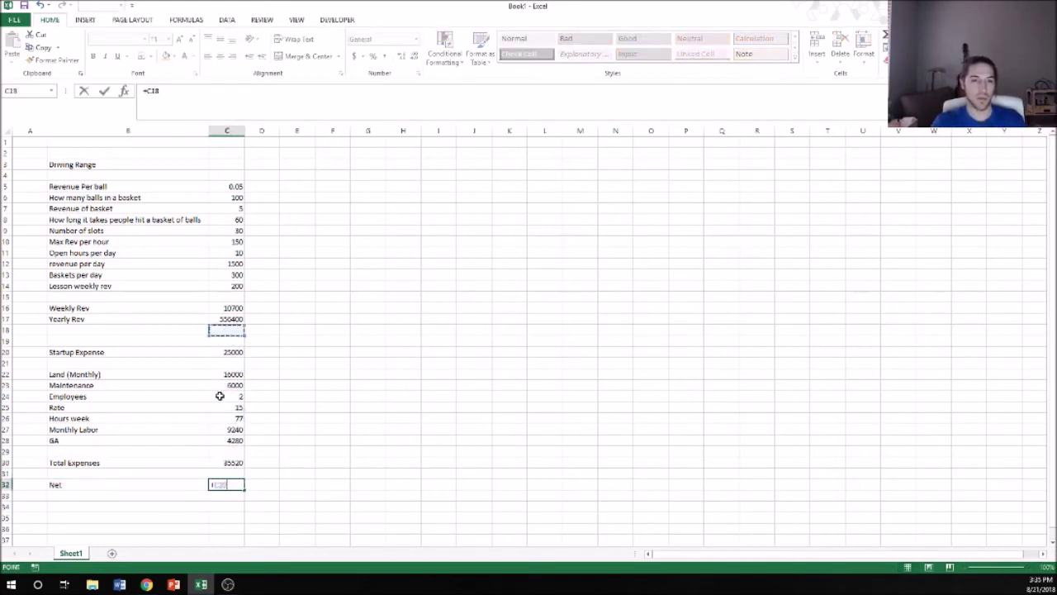
pyautogui.write('*4')
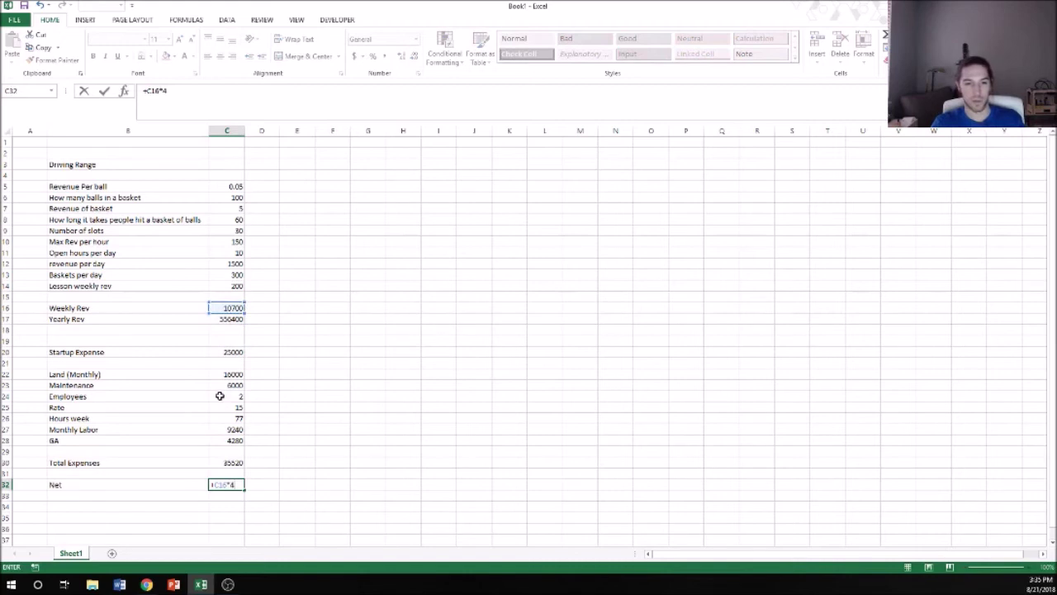
pyautogui.write('-')
pyautogui.press('Up')
pyautogui.press('Up')
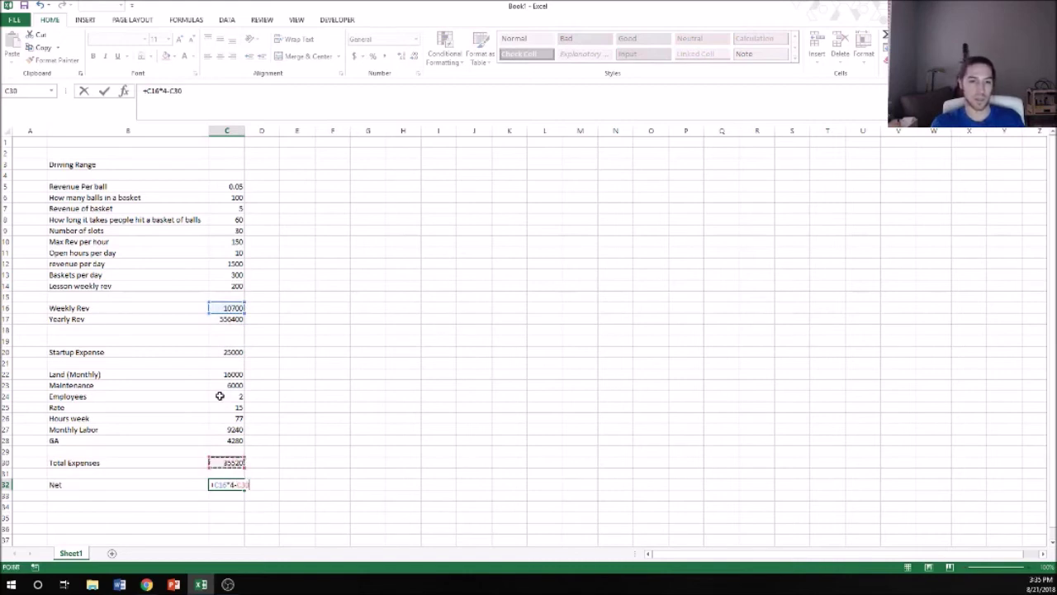
pyautogui.press('Return')
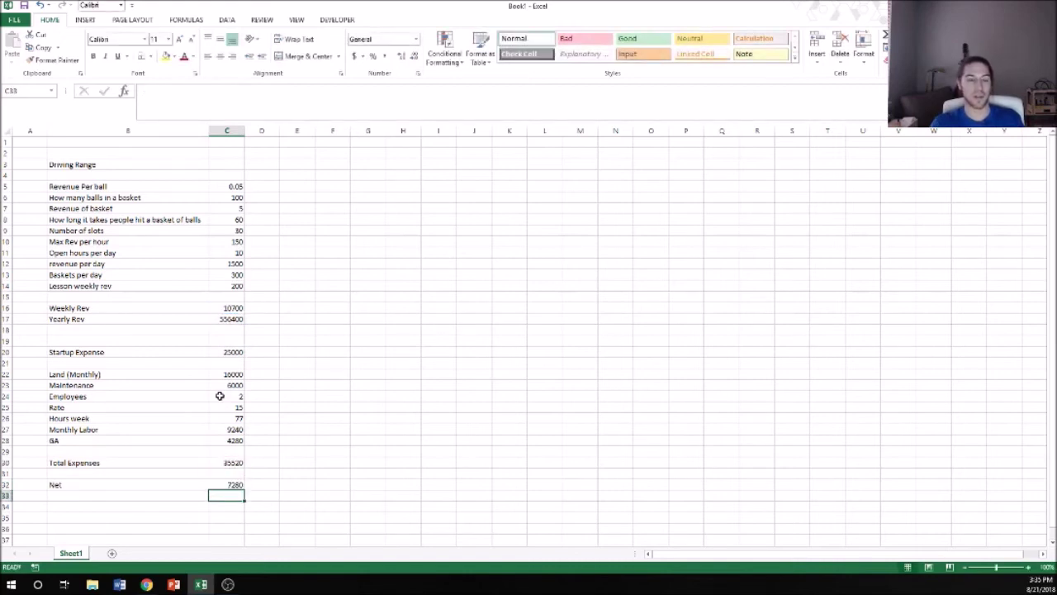
pyautogui.press('Up')
pyautogui.press('Up')
pyautogui.press('Up')
pyautogui.press('Up')
pyautogui.press('Up')
pyautogui.press('Up')
pyautogui.press('Up')
pyautogui.press('Up')
pyautogui.press('Up')
pyautogui.press('Up')
pyautogui.press('Up')
pyautogui.press('Up')
pyautogui.press('Up')
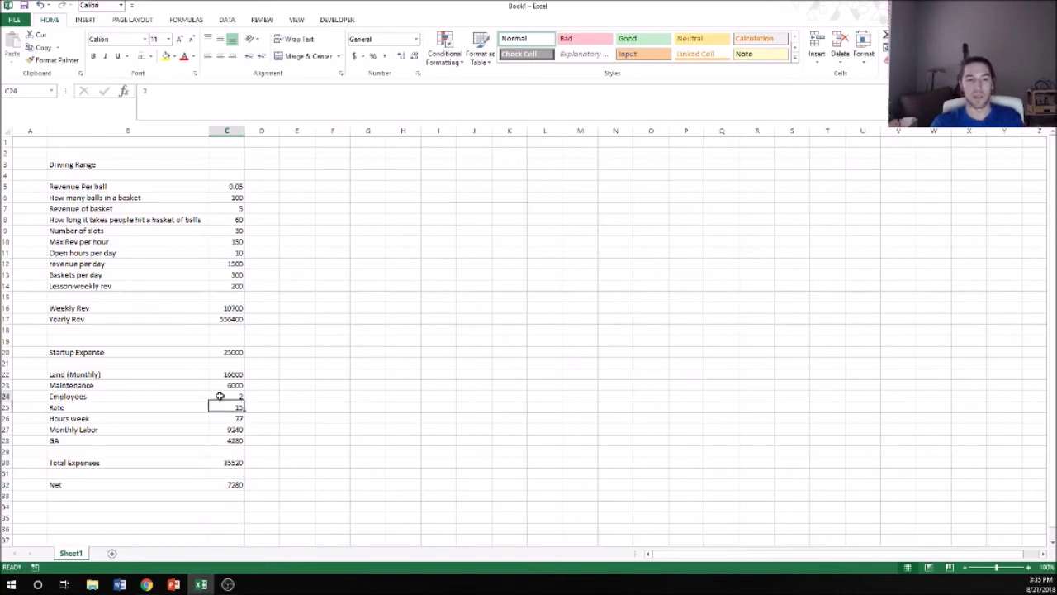
pyautogui.press('Down')
pyautogui.press('Left')
pyautogui.press('Down')
pyautogui.press('Down')
pyautogui.press('Down')
pyautogui.press('Down')
pyautogui.press('Down')
pyautogui.press('Down')
pyautogui.press('Down')
pyautogui.press('Down')
pyautogui.press('Down')
pyautogui.press('Down')
pyautogui.press('Down')
pyautogui.press('Right')
pyautogui.press('Right')
pyautogui.press('Right')
pyautogui.press('Right')
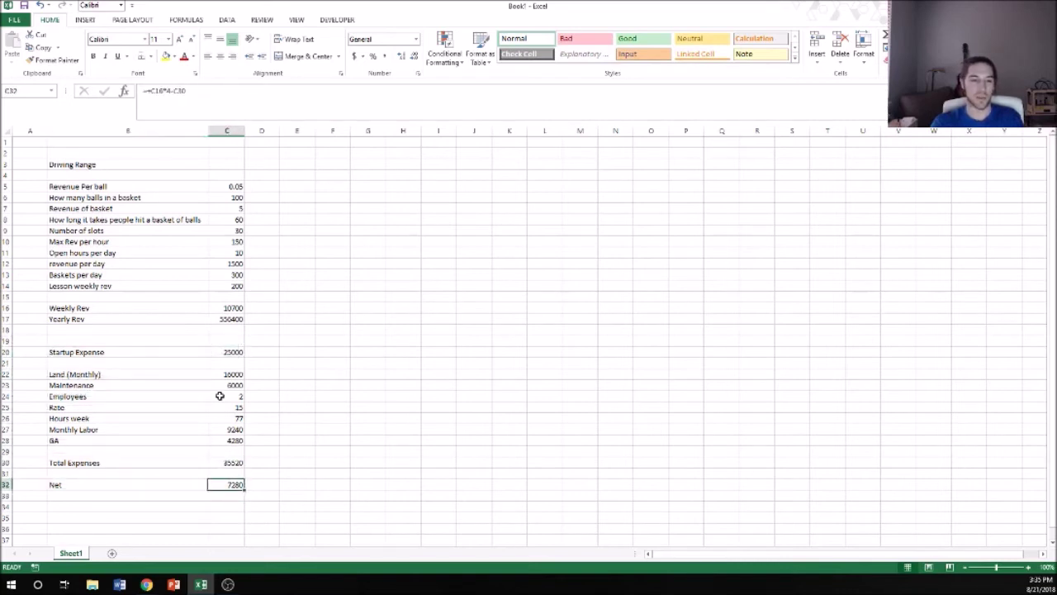
# Enter the capacity levels 0.5, 0.6, 0.7, 0.8, 0.9 and 1 across cells G29 to L29
pyautogui.press('Up')
pyautogui.press('Up')
pyautogui.press('Up')
pyautogui.press('Right')
pyautogui.press('Left')
pyautogui.press('Left')
pyautogui.press('Right')
pyautogui.press('Right')
pyautogui.press('Left')
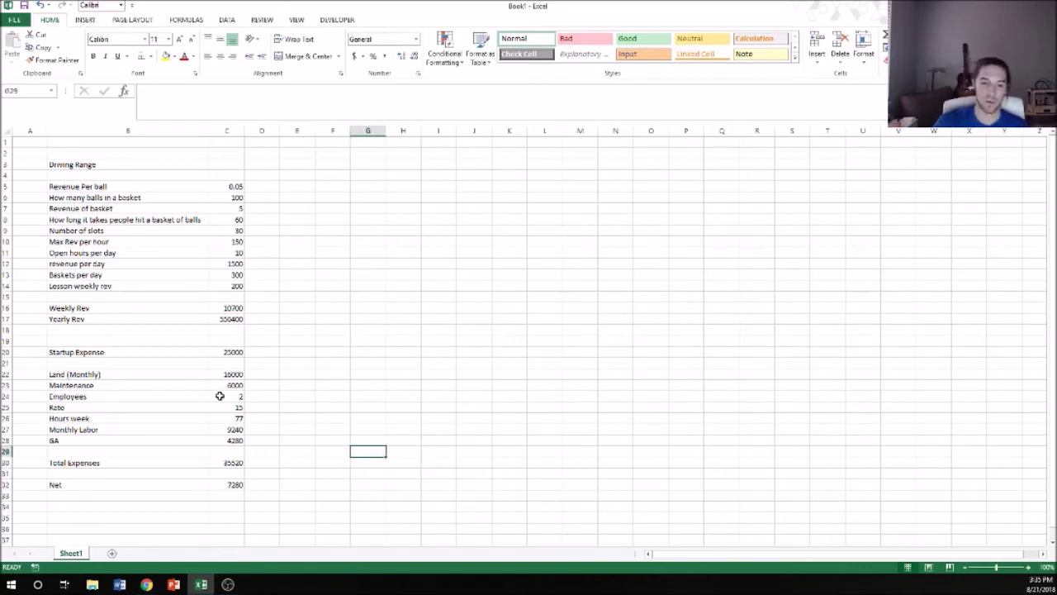
pyautogui.write('.5')
pyautogui.press('Right')
pyautogui.write('.6')
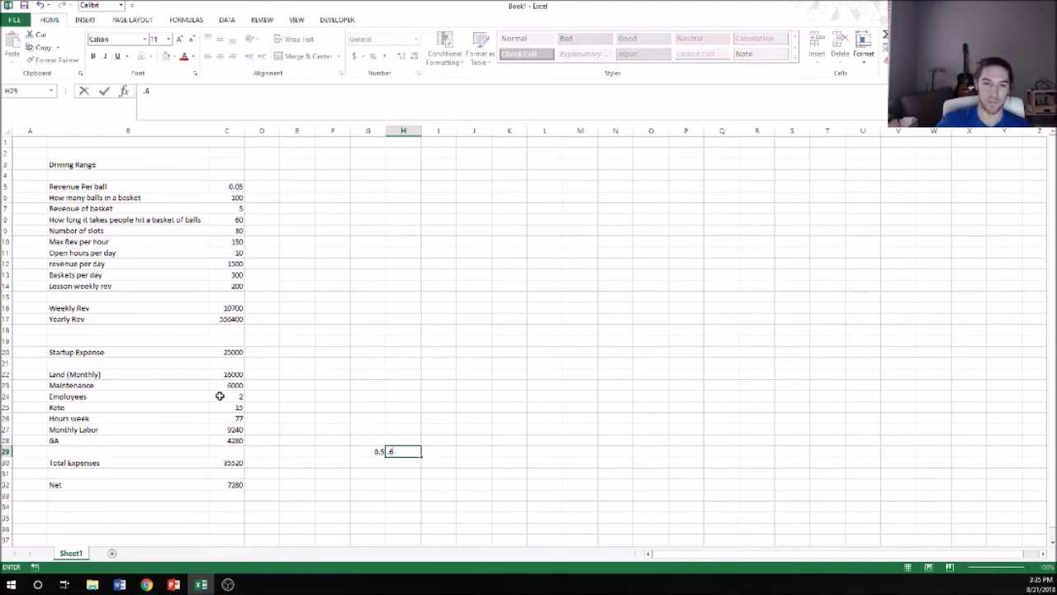
pyautogui.press('Right')
pyautogui.write('.7')
pyautogui.press('Right')
pyautogui.write('.8')
pyautogui.press('Right')
pyautogui.write('.9')
pyautogui.press('Right')
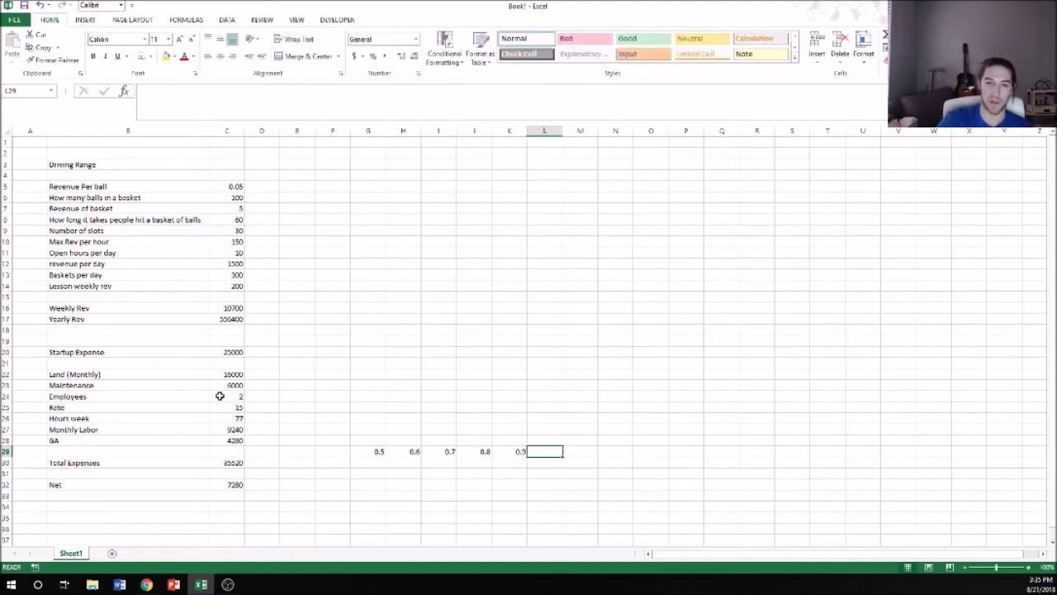
pyautogui.write('1')
pyautogui.press('Return')
# Enter the values 4 through 10, one per row, down cells F30 to F36
pyautogui.press('Left')
pyautogui.press('Left')
pyautogui.press('Left')
pyautogui.press('Left')
pyautogui.press('Left')
pyautogui.press('Left')
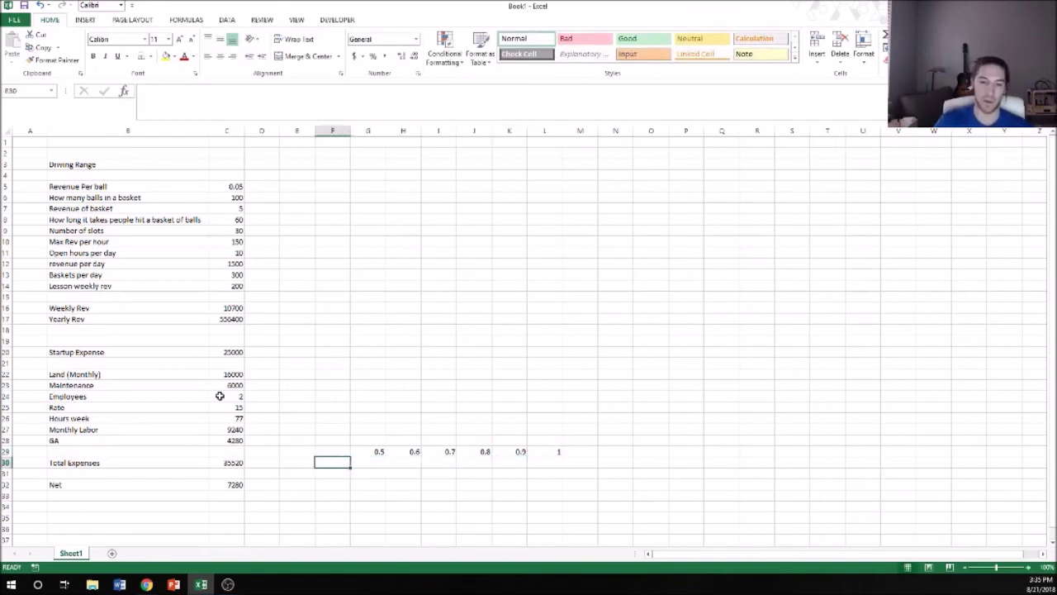
pyautogui.write('4')
pyautogui.press('Return')
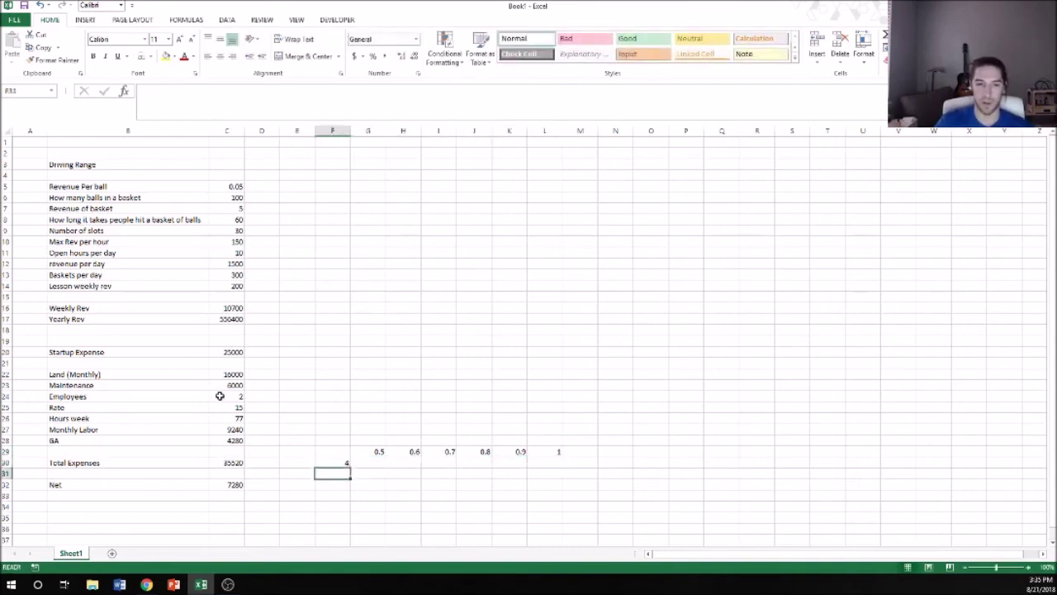
pyautogui.write('5')
pyautogui.press('Return')
pyautogui.write('6')
pyautogui.press('Return')
pyautogui.write('7')
pyautogui.press('Return')
pyautogui.write('8')
pyautogui.press('Return')
pyautogui.write('9')
pyautogui.press('Return')
pyautogui.write('10')
pyautogui.press('Return')
pyautogui.press('Up')
pyautogui.press('Up')
pyautogui.press('Up')
pyautogui.press('Up')
pyautogui.press('Up')
pyautogui.press('Up')
pyautogui.press('Up')
pyautogui.press('Up')
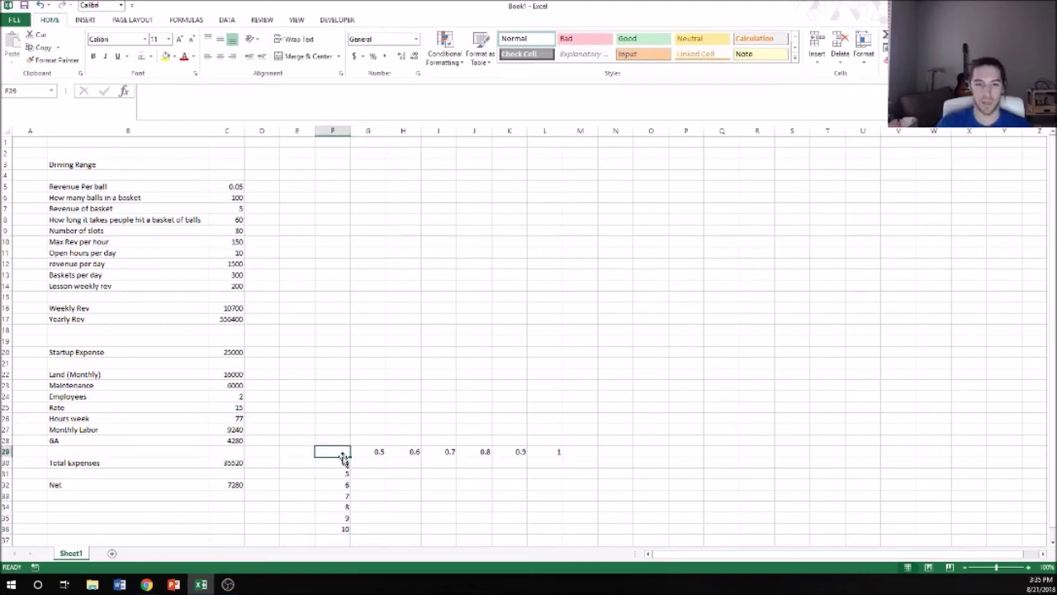
pyautogui.click(261, 21)
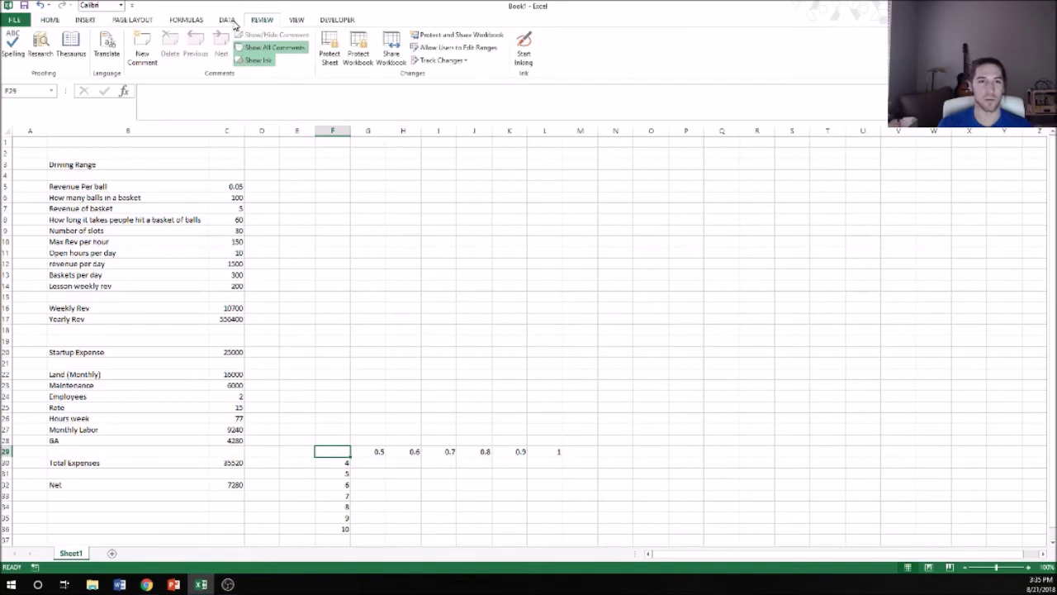
pyautogui.click(231, 21)
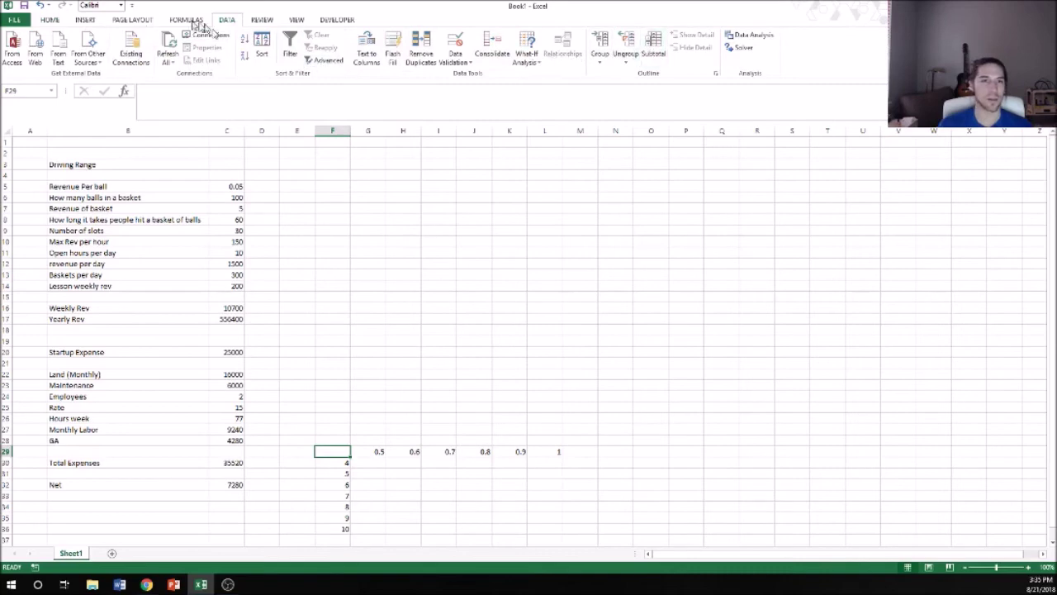
pyautogui.click(132, 20)
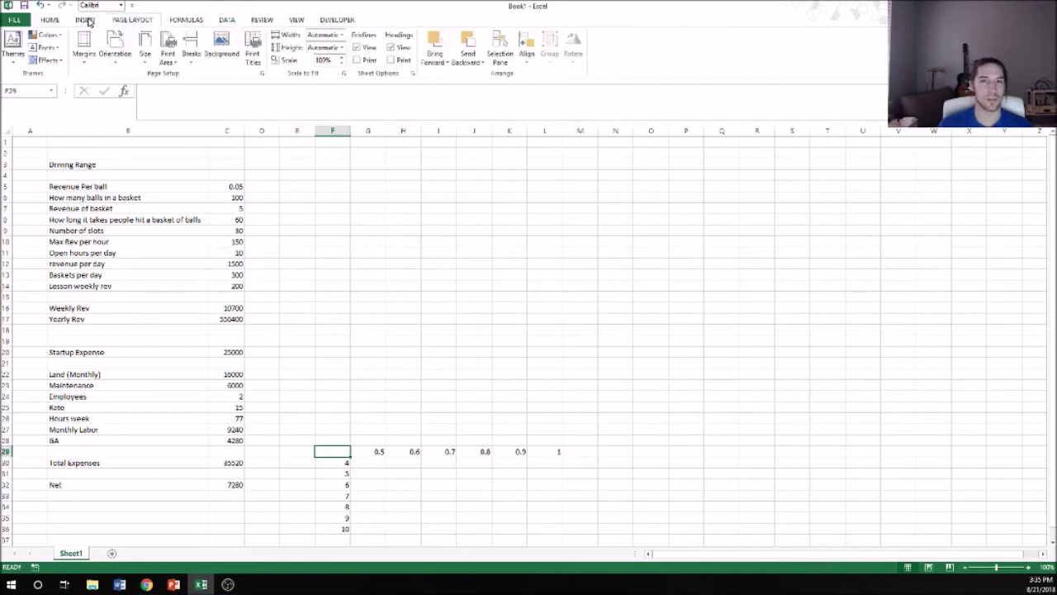
pyautogui.click(87, 20)
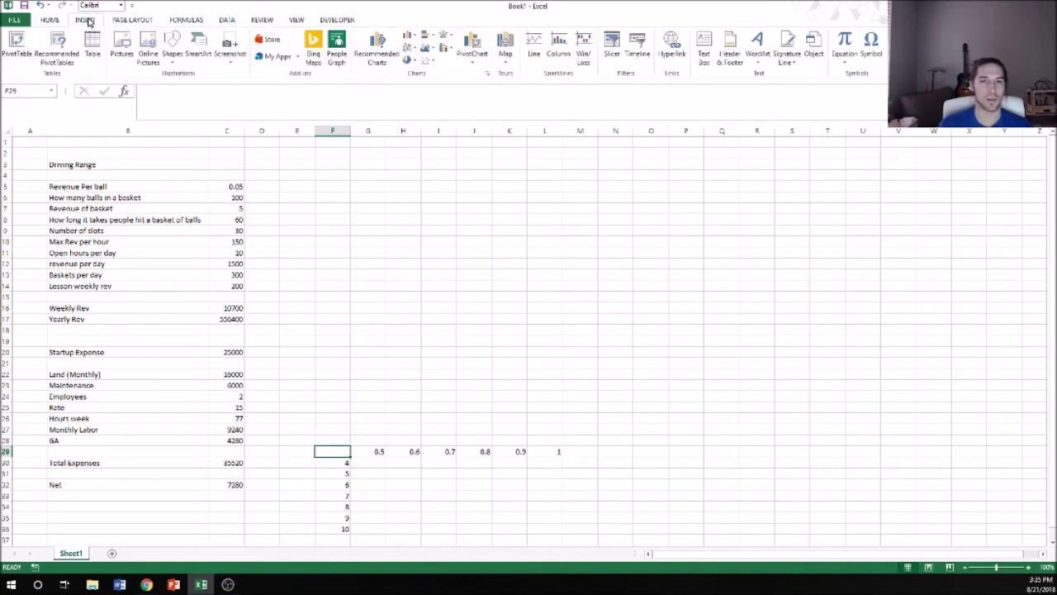
# Switch to Chrome, search Google for "data table excel" to read the data table instructions, and return to Excel
pyautogui.click(157, 585)
pyautogui.click(388, 26)
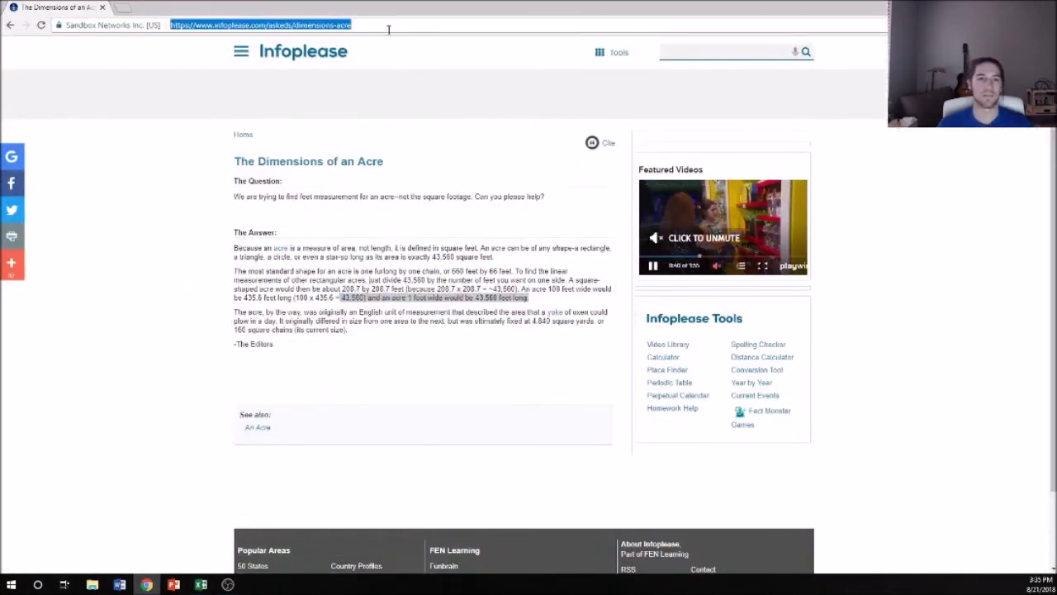
pyautogui.write('data table ')
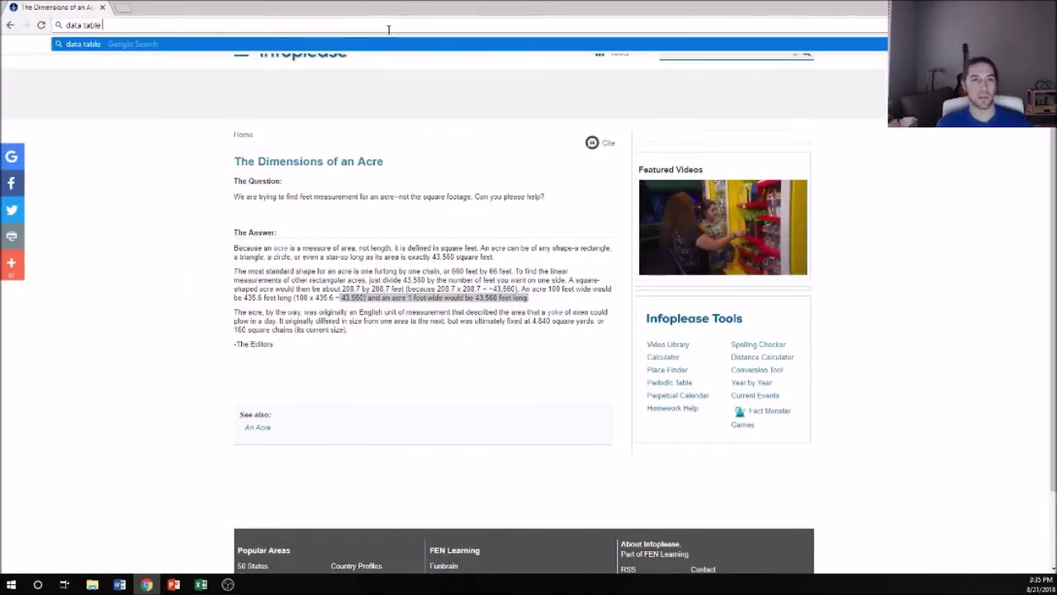
pyautogui.write('excel')
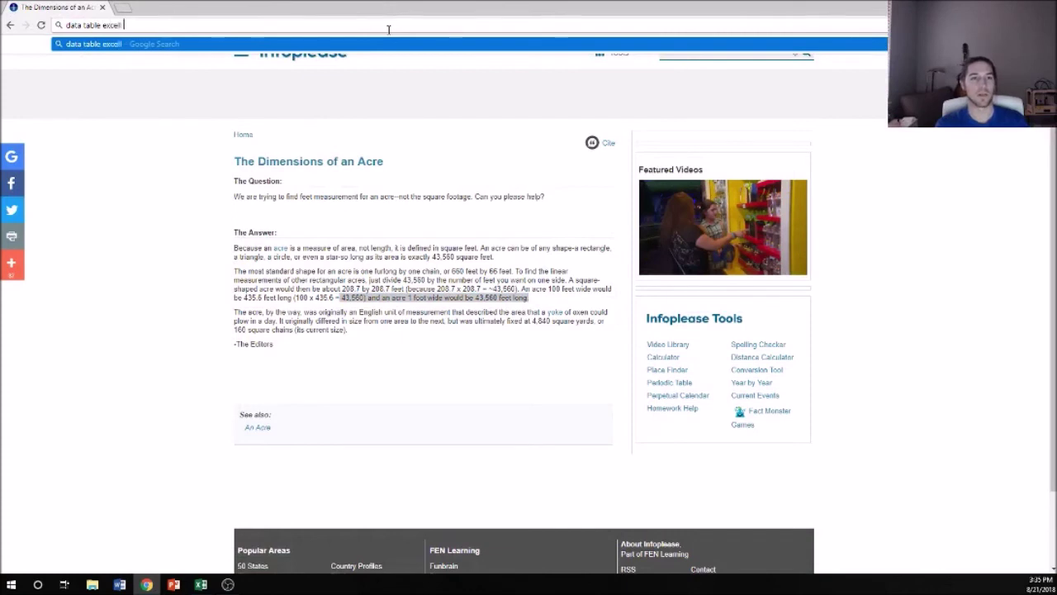
pyautogui.press('Return')
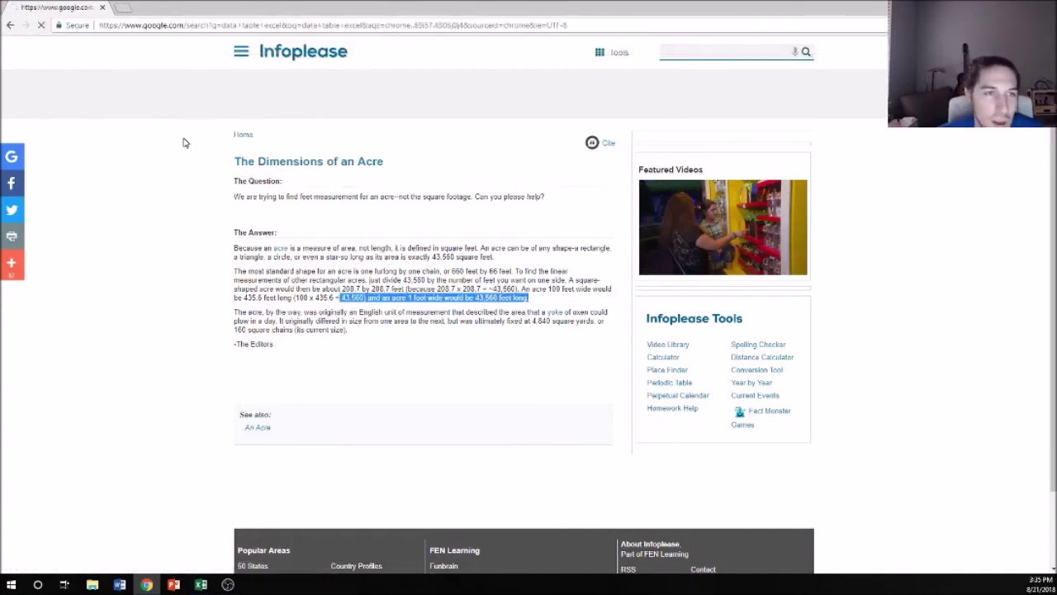
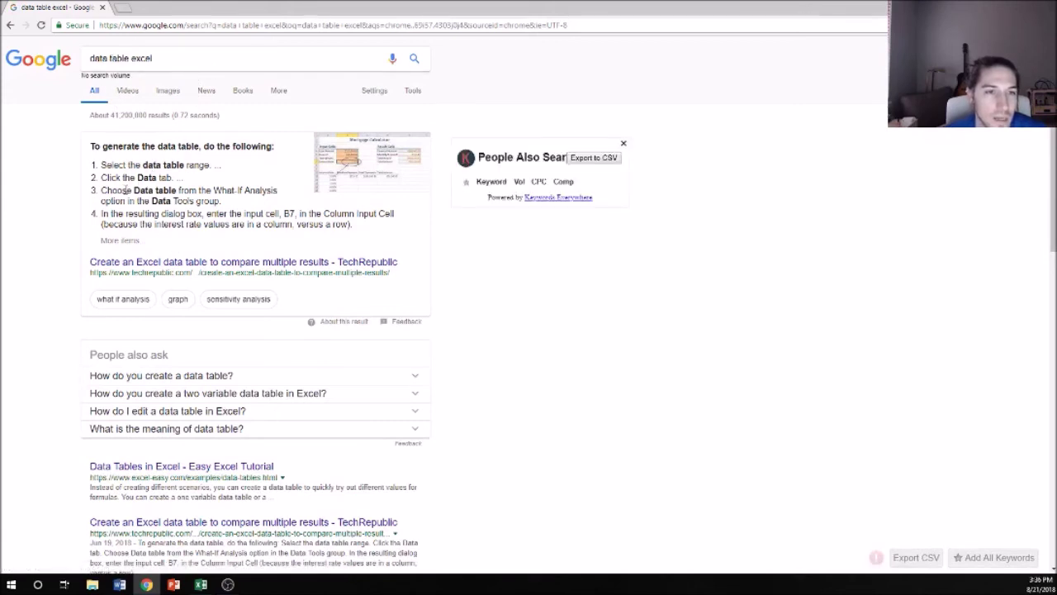
pyautogui.click(962, 8)
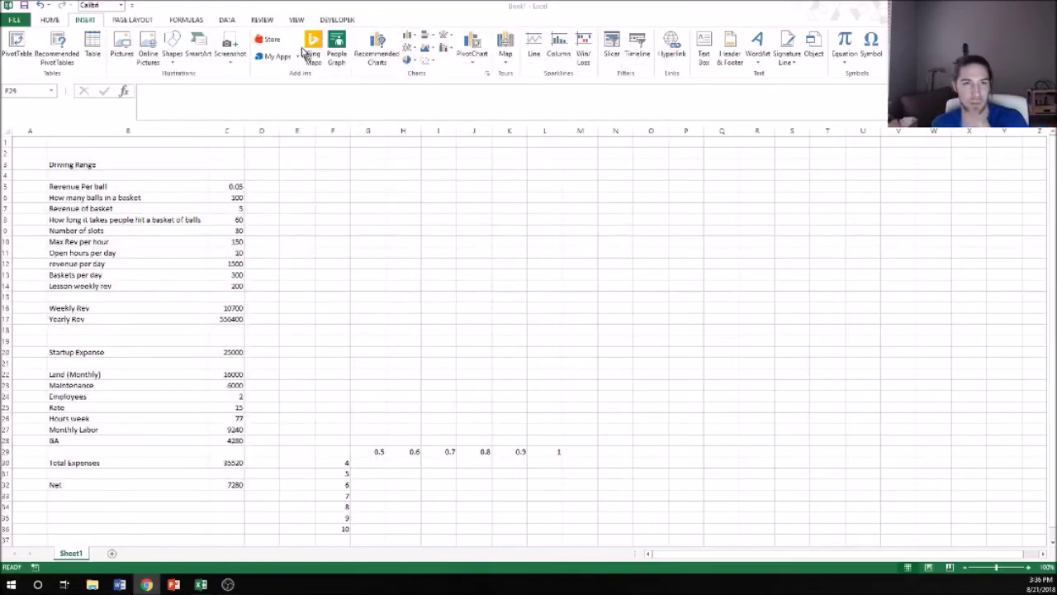
pyautogui.click(231, 20)
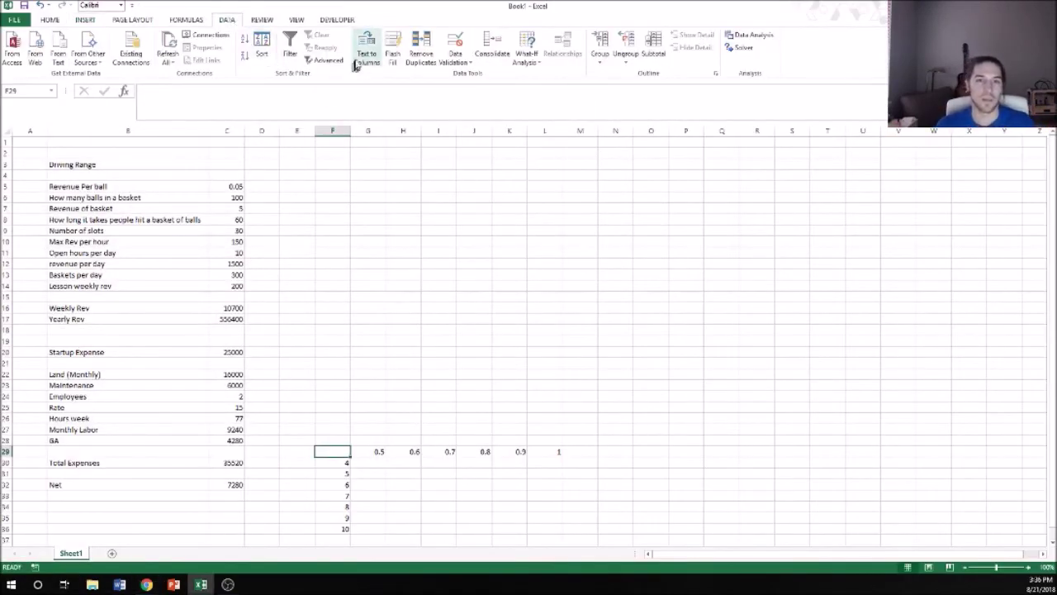
pyautogui.click(526, 54)
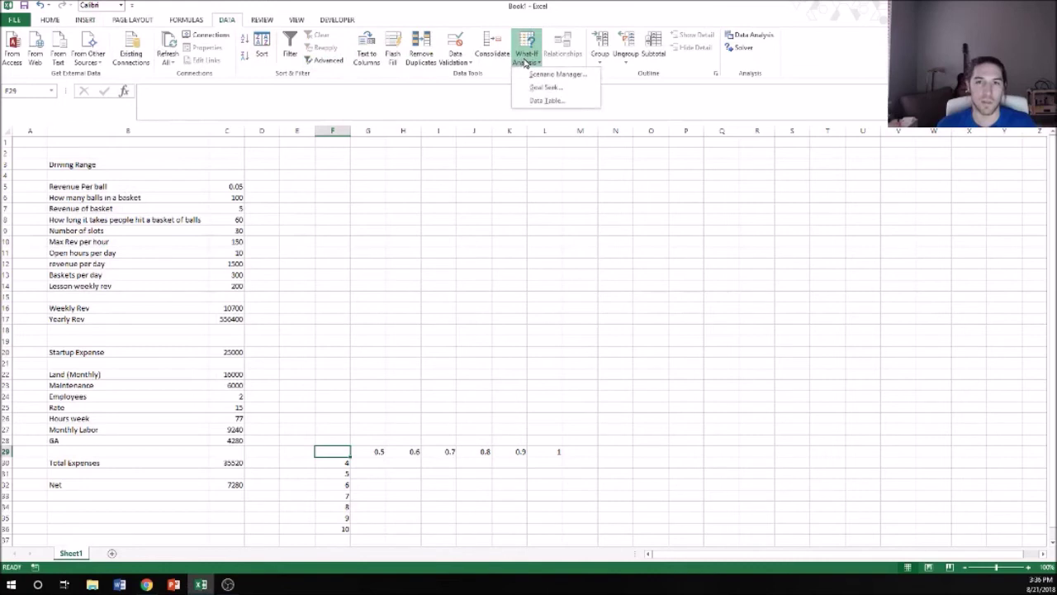
pyautogui.click(561, 99)
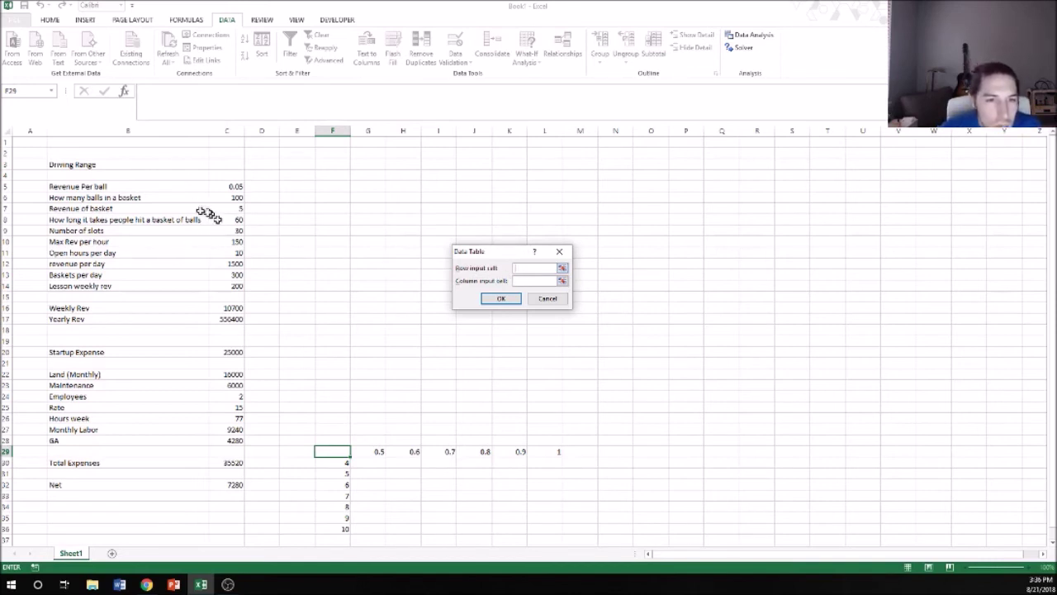
pyautogui.click(541, 300)
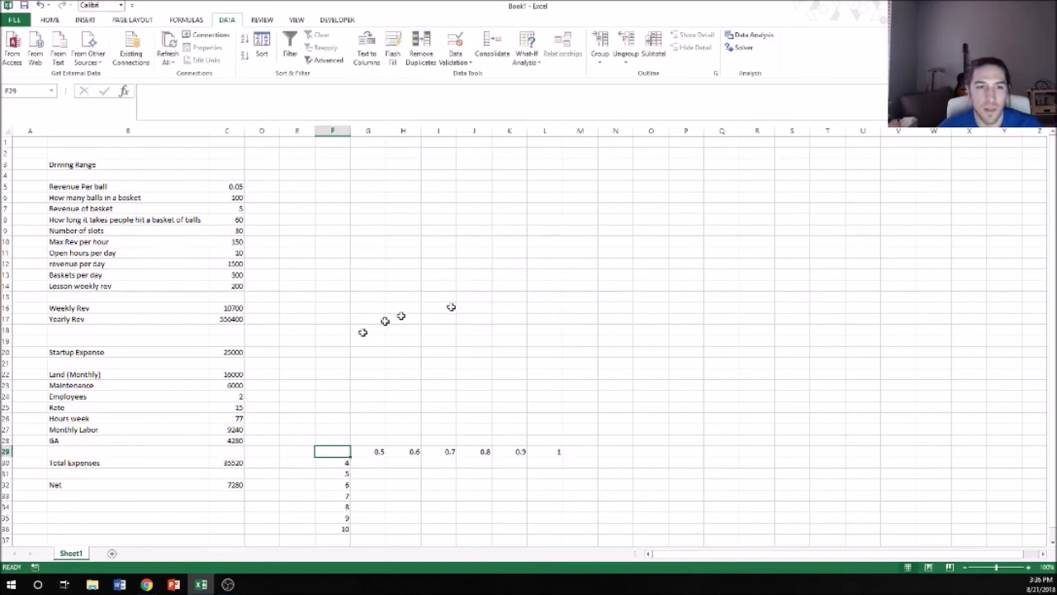
# Add the label "Capacity" in B15 above Weekly Rev and enter 1 in C15
pyautogui.click(234, 340)
pyautogui.click(111, 296)
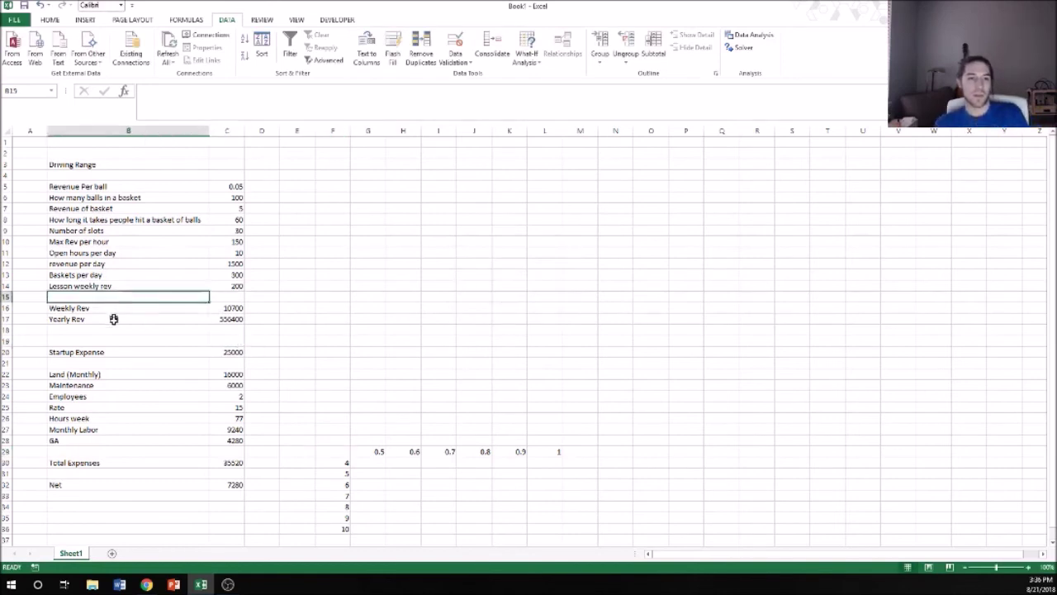
pyautogui.click(285, 307)
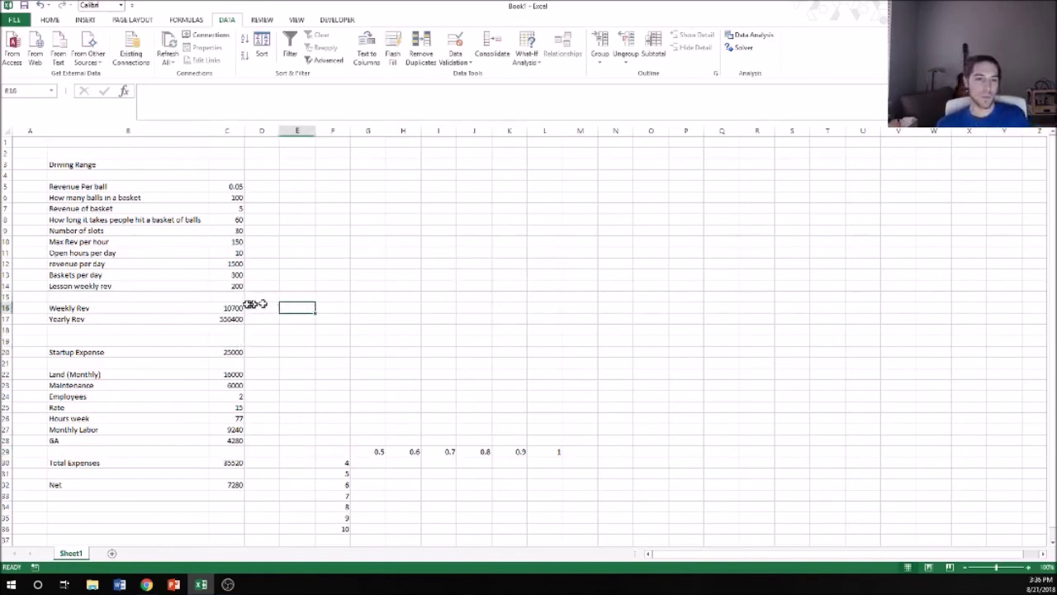
pyautogui.click(238, 307)
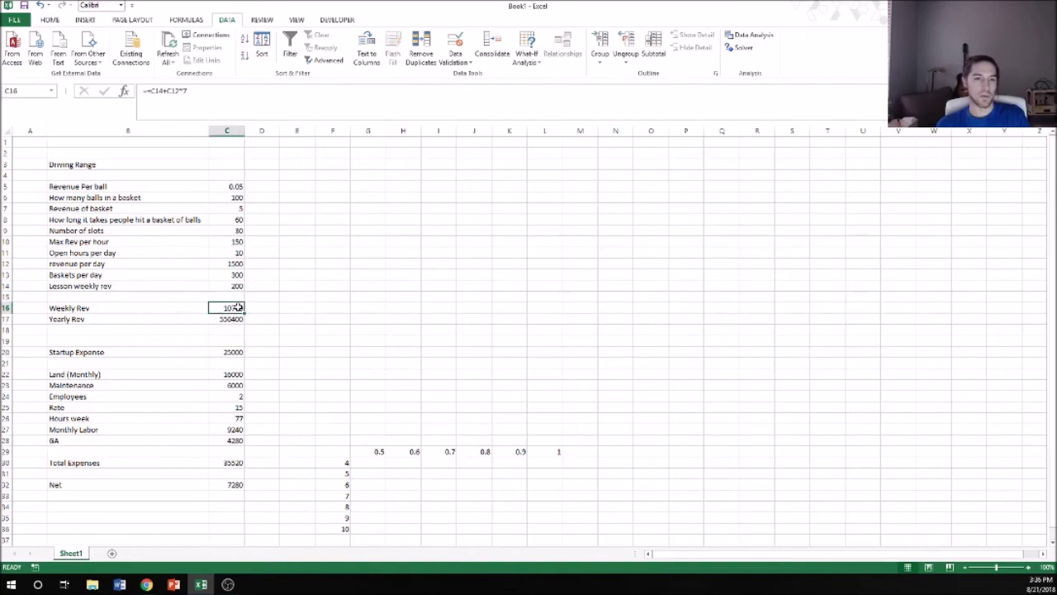
pyautogui.click(124, 295)
pyautogui.write('c')
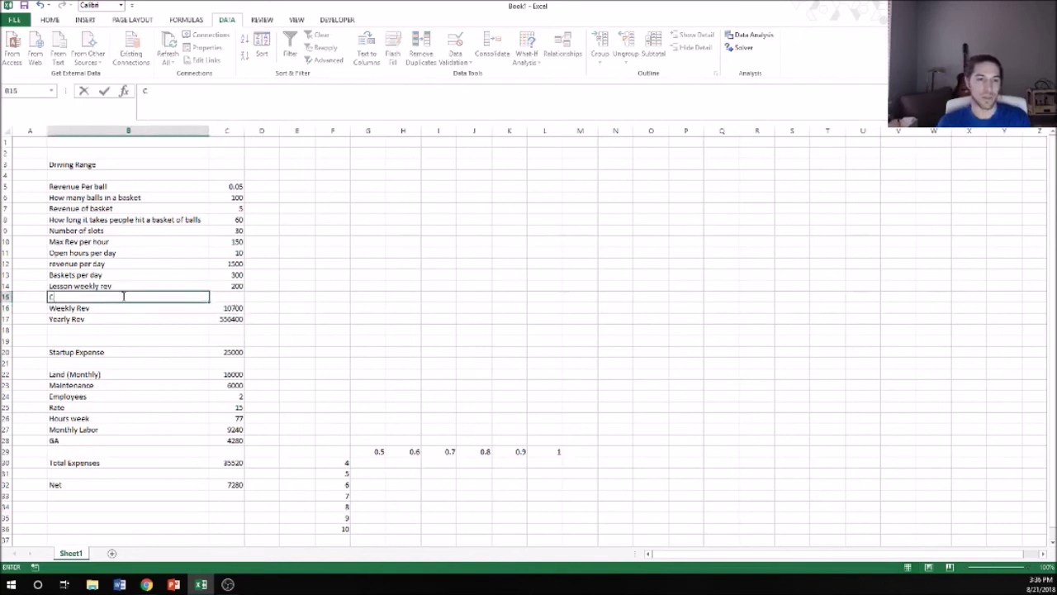
pyautogui.write('apacity')
pyautogui.press('Return')
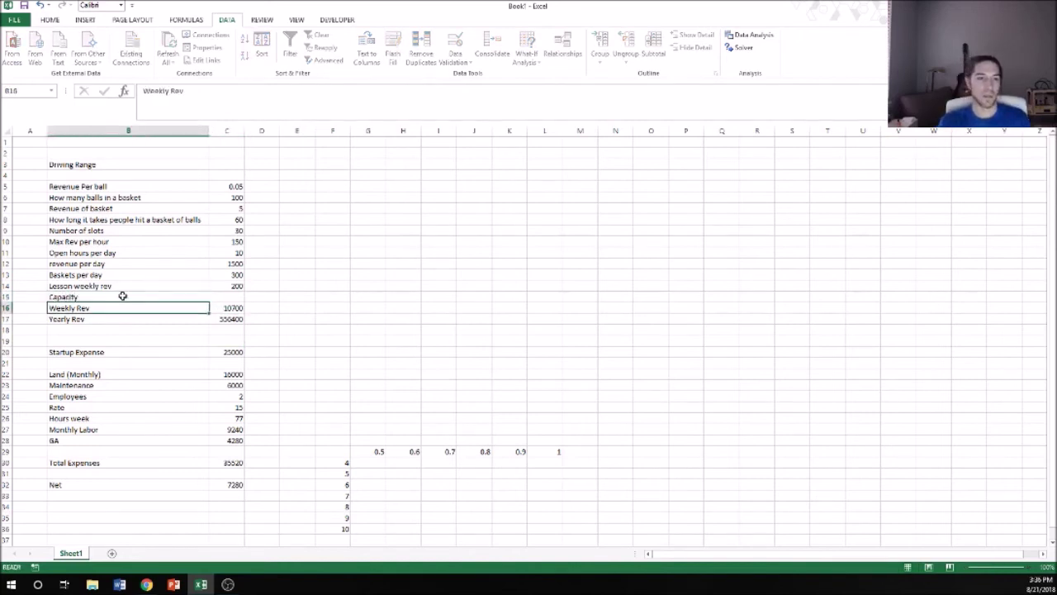
pyautogui.press('Up')
pyautogui.press('Right')
pyautogui.write('1')
pyautogui.press('Return')
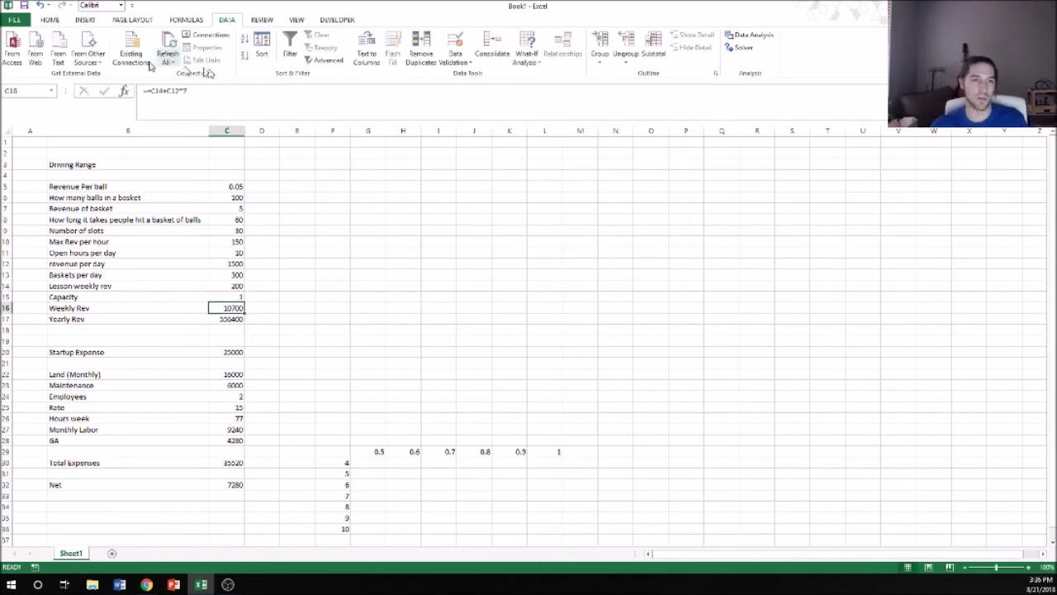
# Multiply the daily revenue part of the Weekly Rev formula in C16 by the capacity in C15 (C14+C12*7*C15)
pyautogui.click(222, 100)
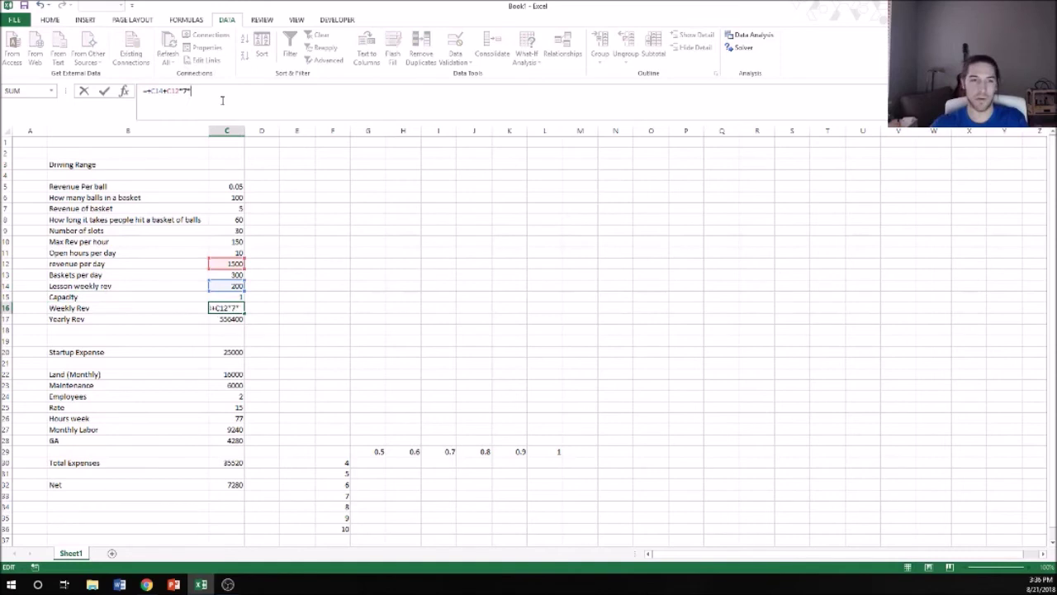
pyautogui.write('*')
pyautogui.click(230, 296)
pyautogui.press('Return')
# Try a capacity of 0.5 in C15 and undo the change
pyautogui.click(230, 295)
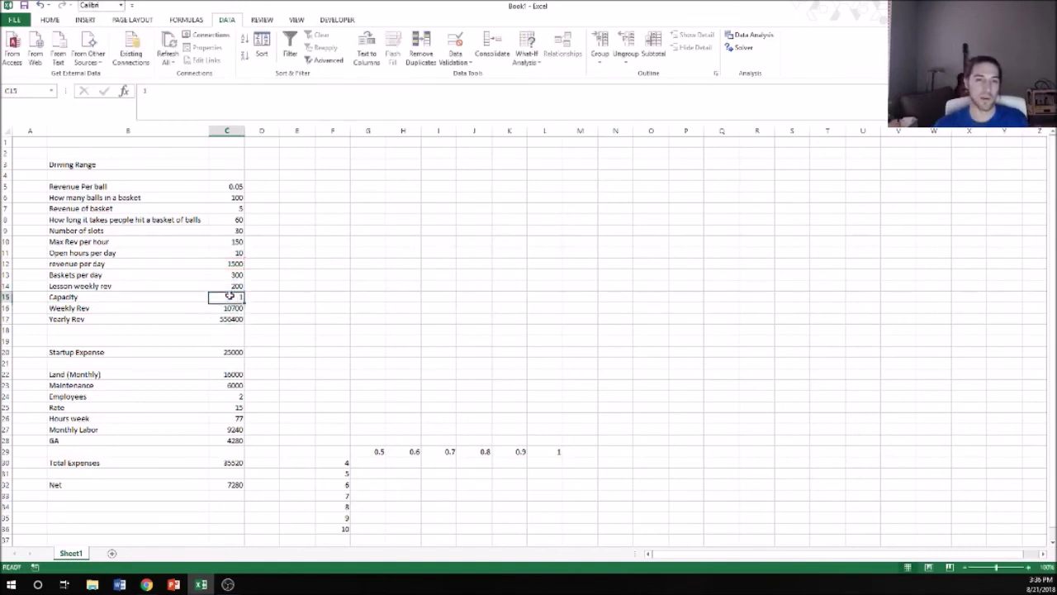
pyautogui.write('.5')
pyautogui.press('Return')
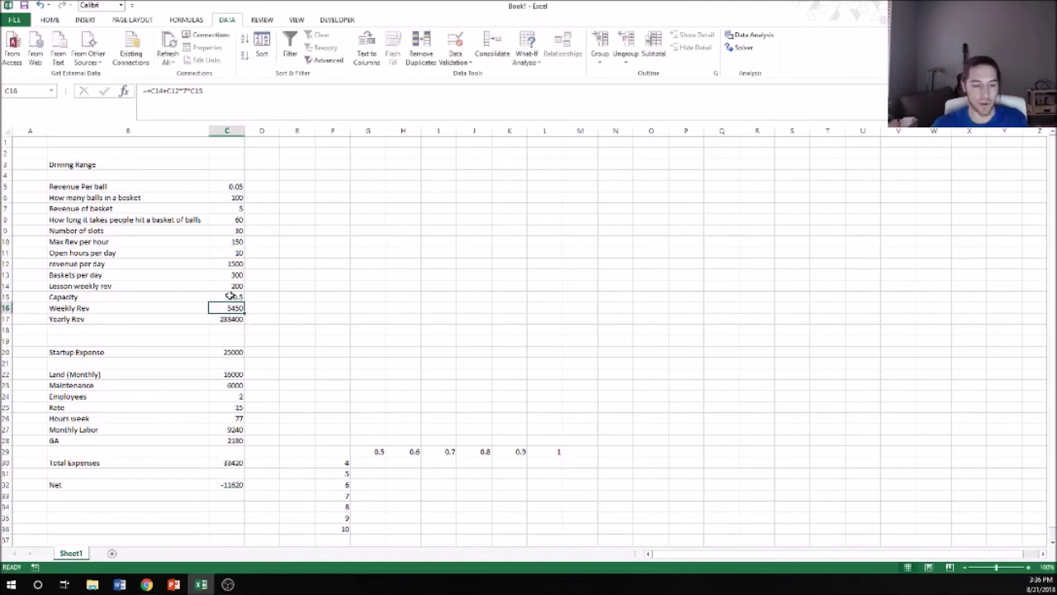
pyautogui.hotkey('ctrl', 'z')
# Try to create a data table from F29 alone, with C15 as row input cell and C7 as column input cell
pyautogui.click(338, 336)
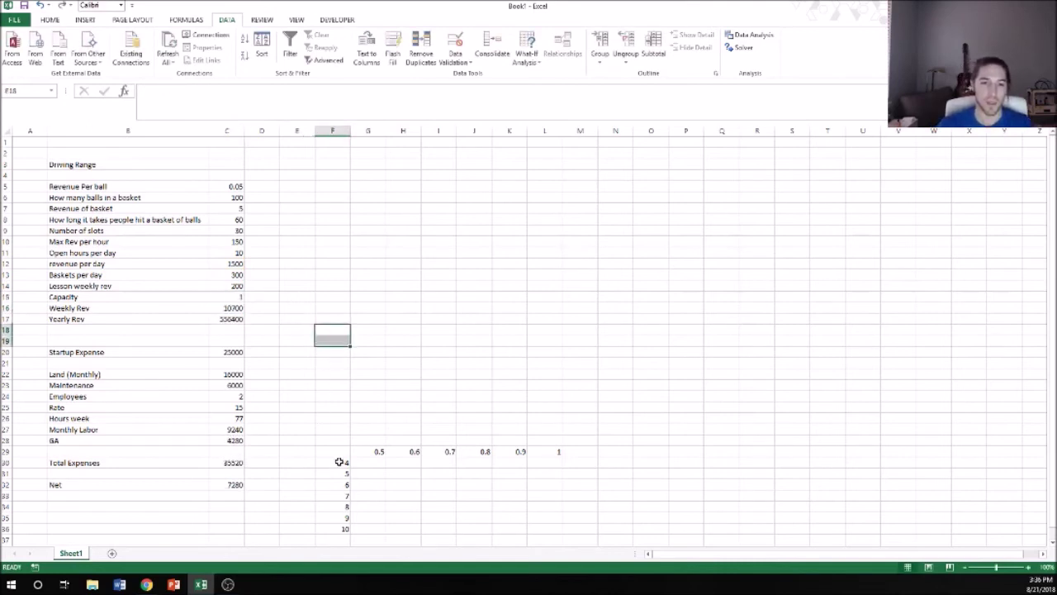
pyautogui.click(339, 460)
pyautogui.click(332, 448)
pyautogui.click(534, 60)
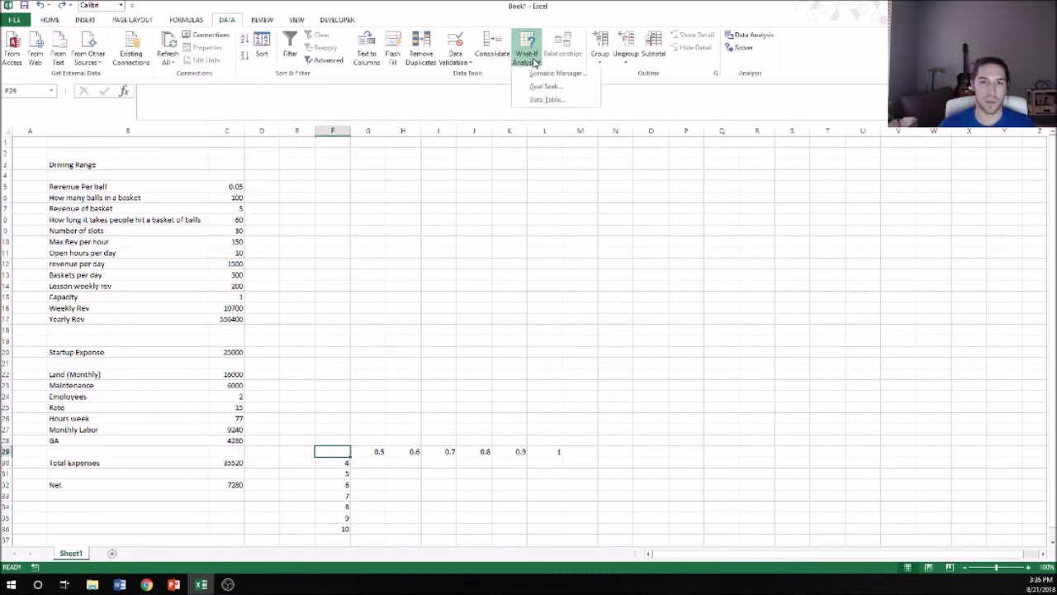
pyautogui.click(547, 99)
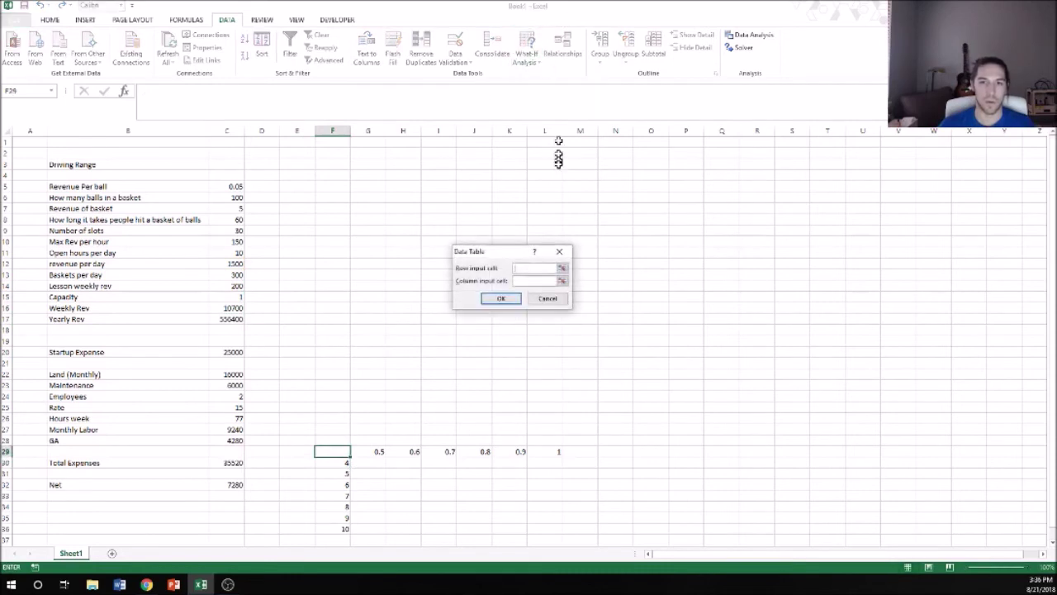
pyautogui.click(562, 268)
pyautogui.click(223, 299)
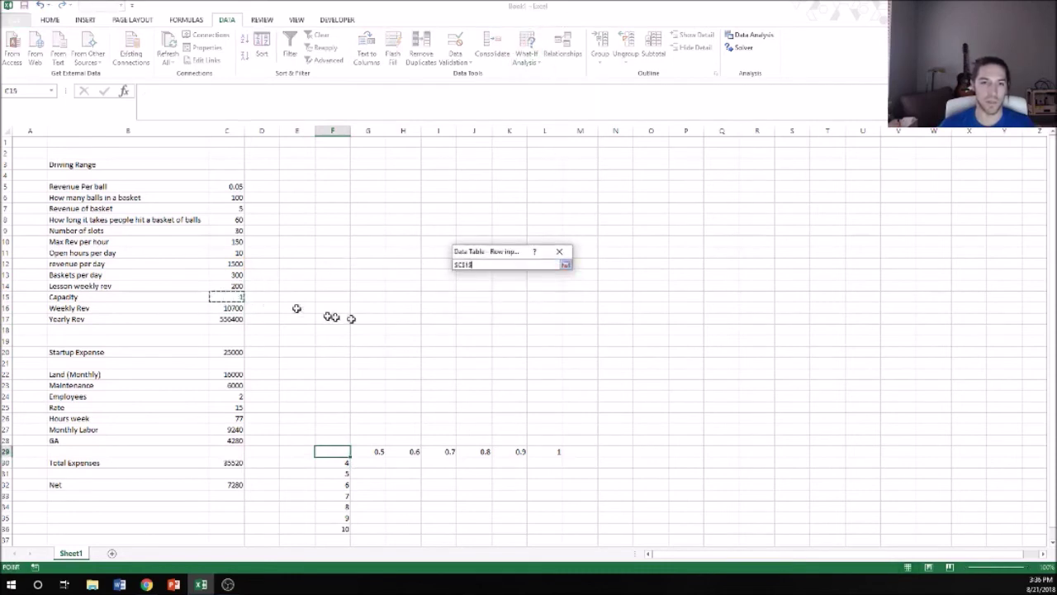
pyautogui.click(565, 265)
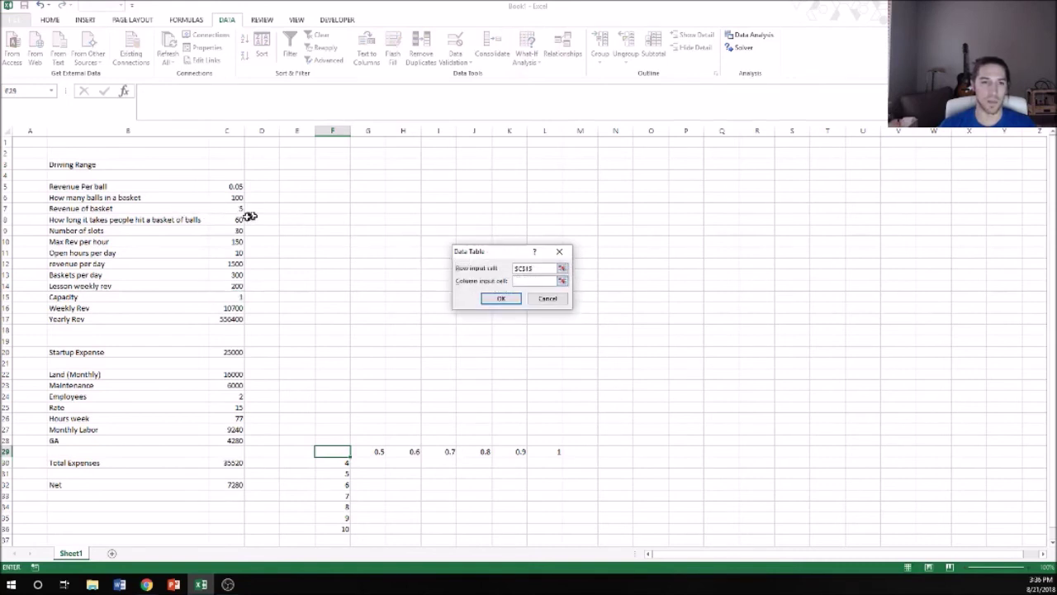
pyautogui.click(561, 280)
pyautogui.click(237, 210)
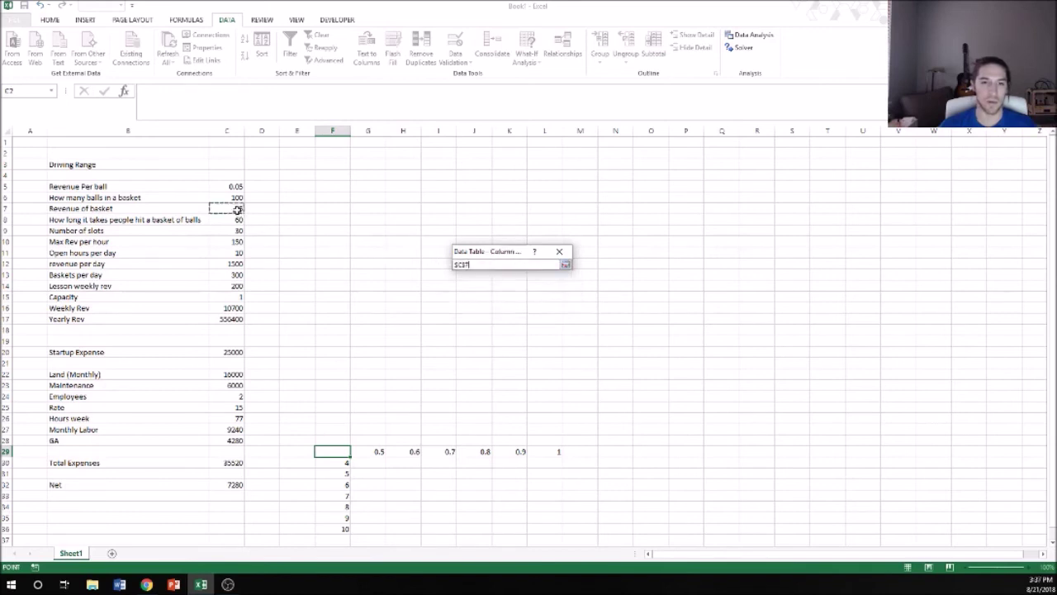
pyautogui.click(565, 265)
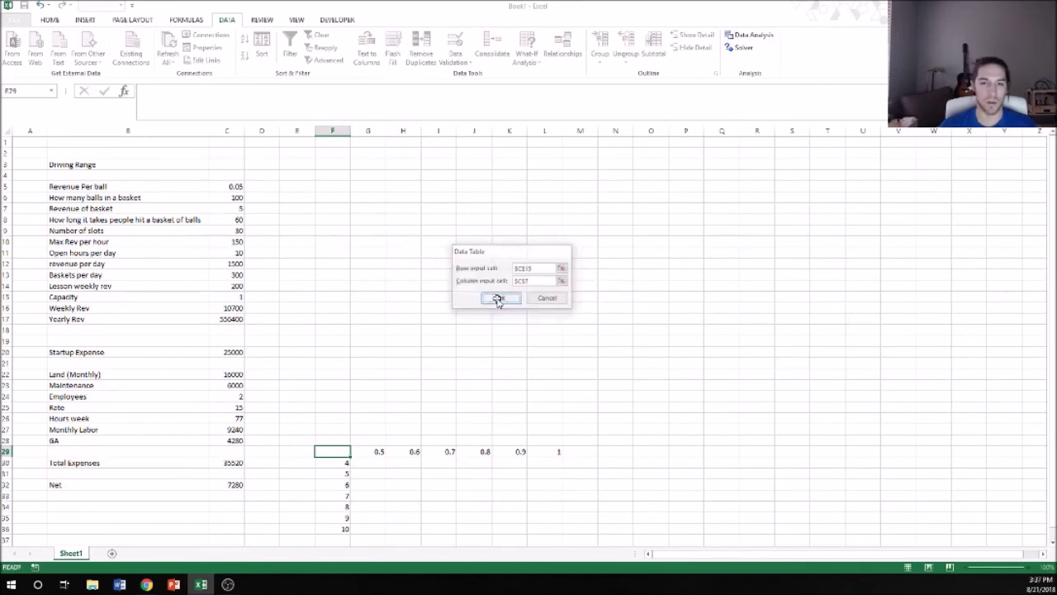
pyautogui.click(497, 299)
pyautogui.click(528, 336)
# Create a data table over F29:L36 with Capacity (C15) as row input cell and Revenue of basket (C7) as column input cell
pyautogui.click(335, 471)
pyautogui.moveTo(339, 451); pyautogui.dragTo(563, 535)
pyautogui.click(533, 66)
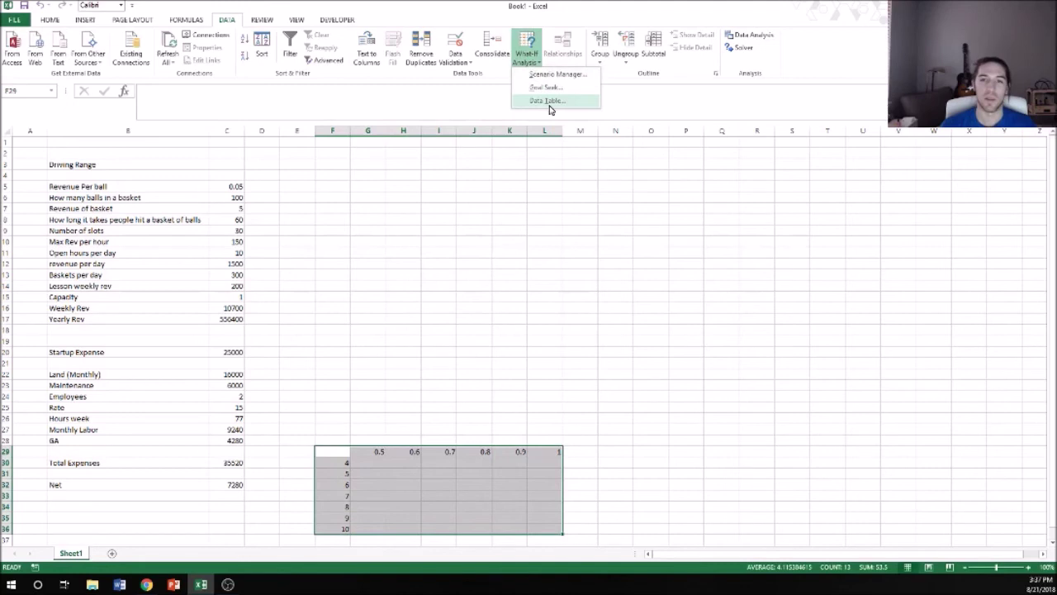
pyautogui.click(550, 104)
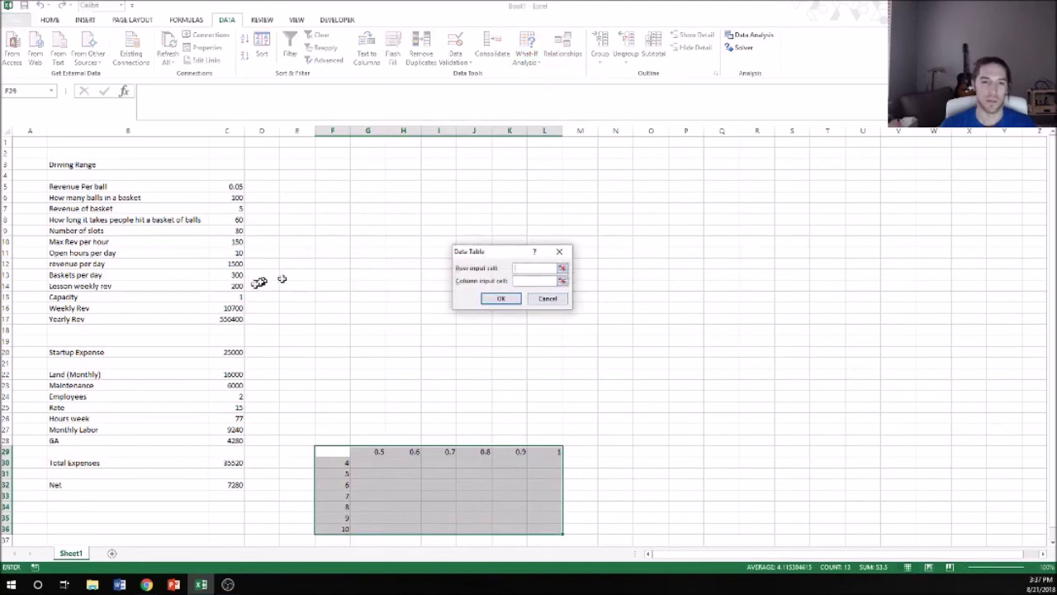
pyautogui.click(238, 297)
pyautogui.click(562, 283)
pyautogui.click(235, 209)
pyautogui.click(565, 265)
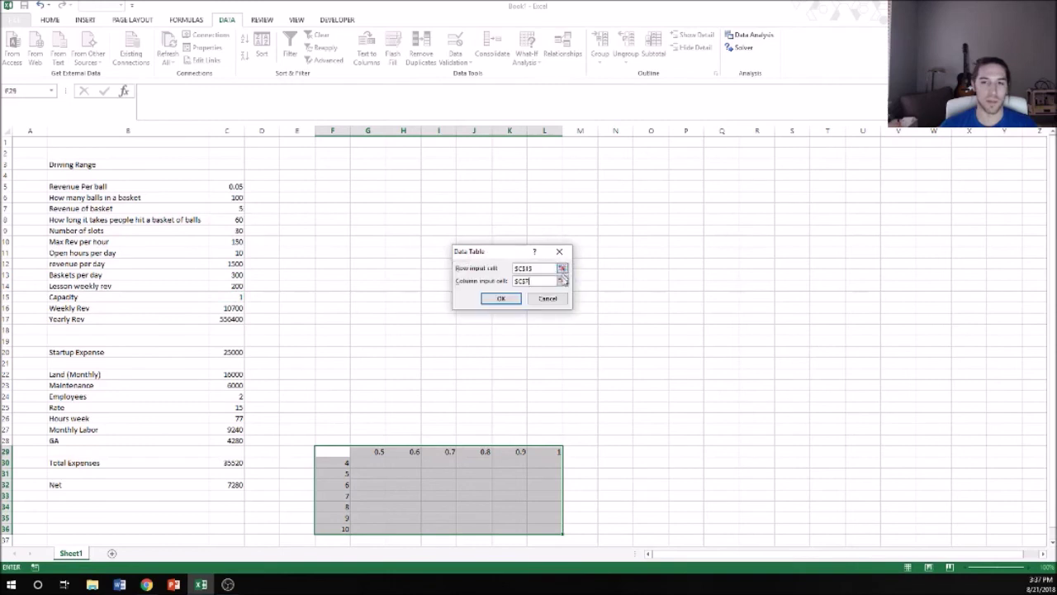
pyautogui.click(506, 301)
pyautogui.click(535, 326)
pyautogui.click(373, 464)
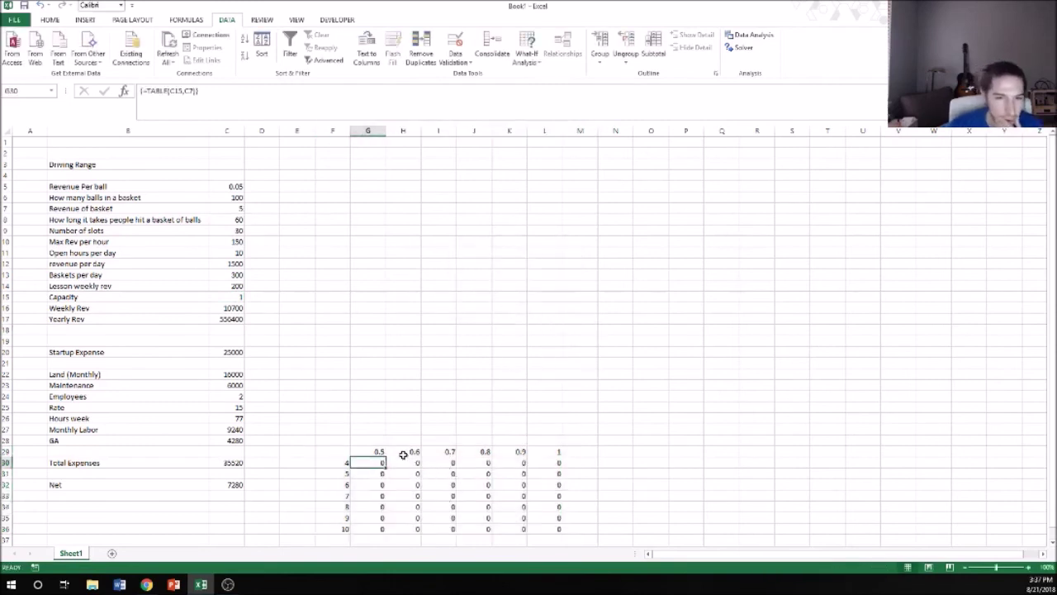
# Link the data table's corner cell F29 to the Weekly Rev in C16
pyautogui.click(343, 453)
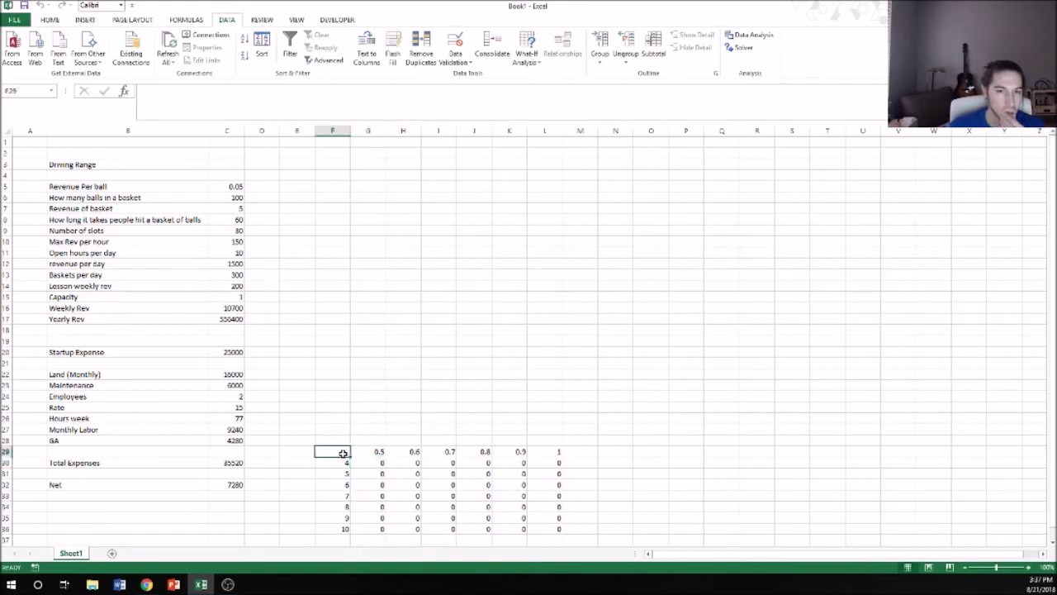
pyautogui.write('+')
pyautogui.press('Up')
pyautogui.press('Up')
pyautogui.press('Up')
pyautogui.press('Left')
pyautogui.press('Left')
pyautogui.press('Left')
pyautogui.press('Left')
pyautogui.press('Left')
pyautogui.press('Up')
pyautogui.press('Up')
pyautogui.press('Up')
pyautogui.press('Up')
pyautogui.press('Up')
pyautogui.press('Right')
pyautogui.press('Up')
pyautogui.press('Up')
pyautogui.press('Up')
pyautogui.press('Up')
pyautogui.press('Right')
pyautogui.press('Up')
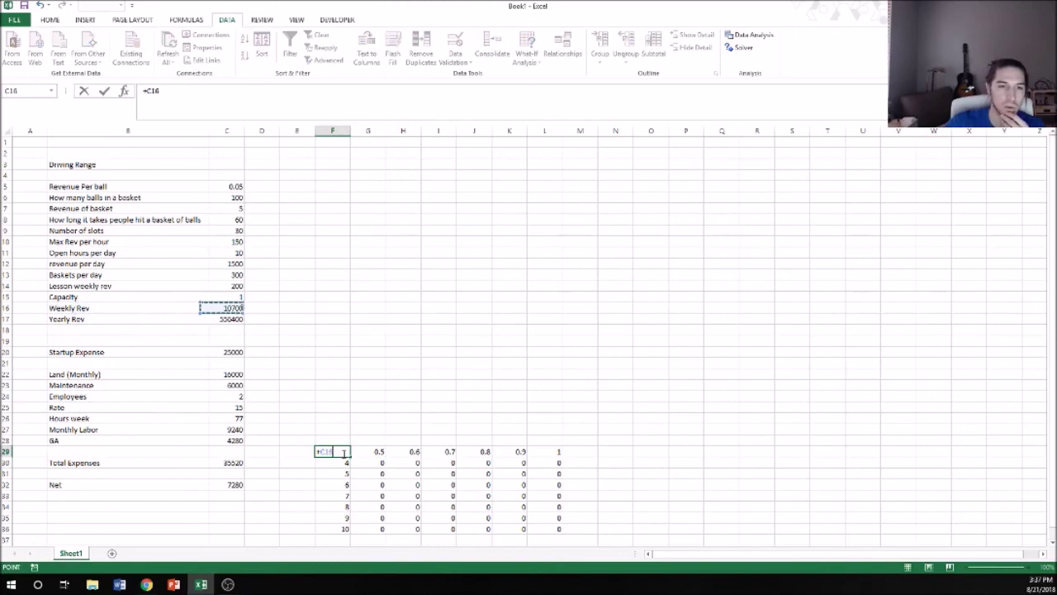
pyautogui.press('Return')
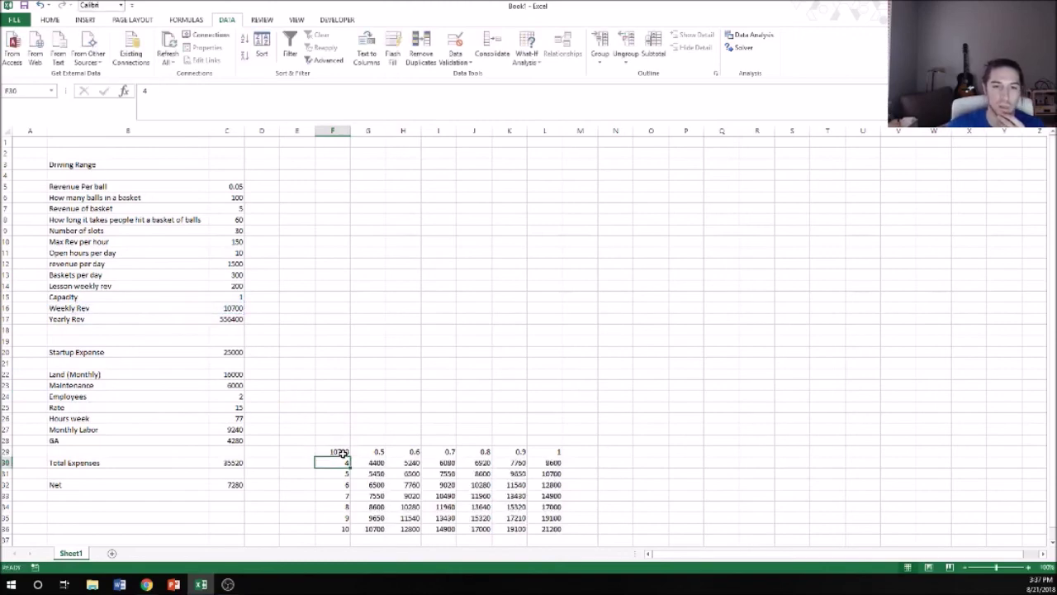
# Make the data table's header column F29:F36 and header row G29:L29 bold
pyautogui.click(570, 397)
pyautogui.scroll(-3, 488, 370)
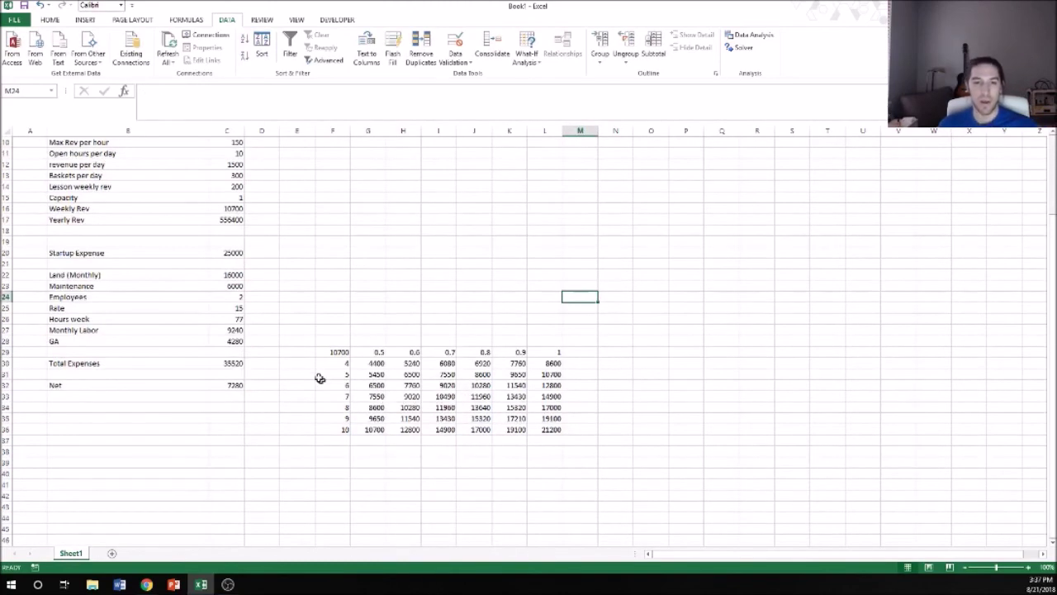
pyautogui.moveTo(339, 352); pyautogui.dragTo(337, 425)
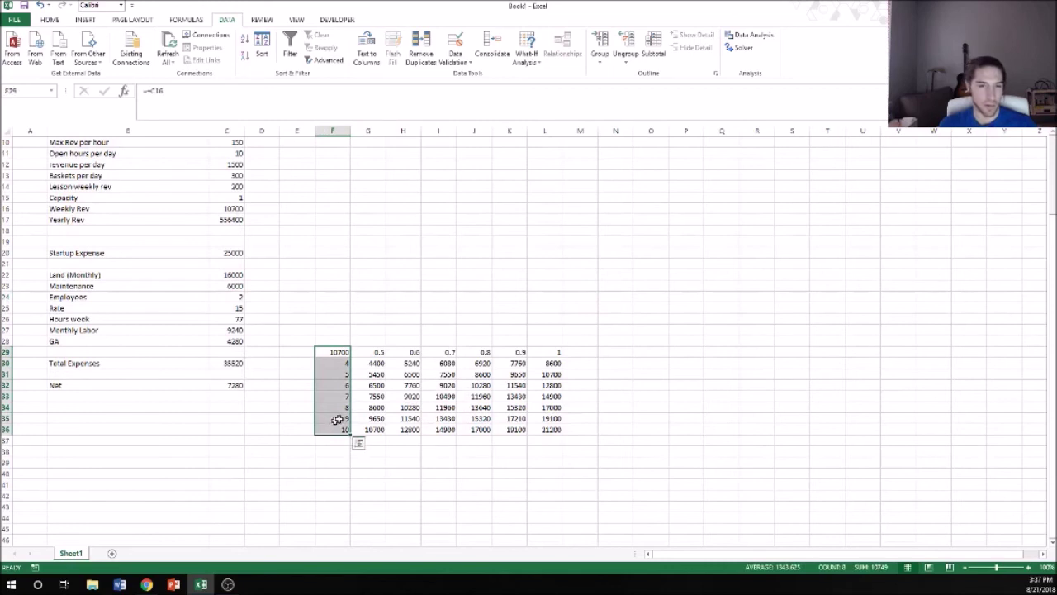
pyautogui.moveTo(367, 352); pyautogui.dragTo(555, 352)
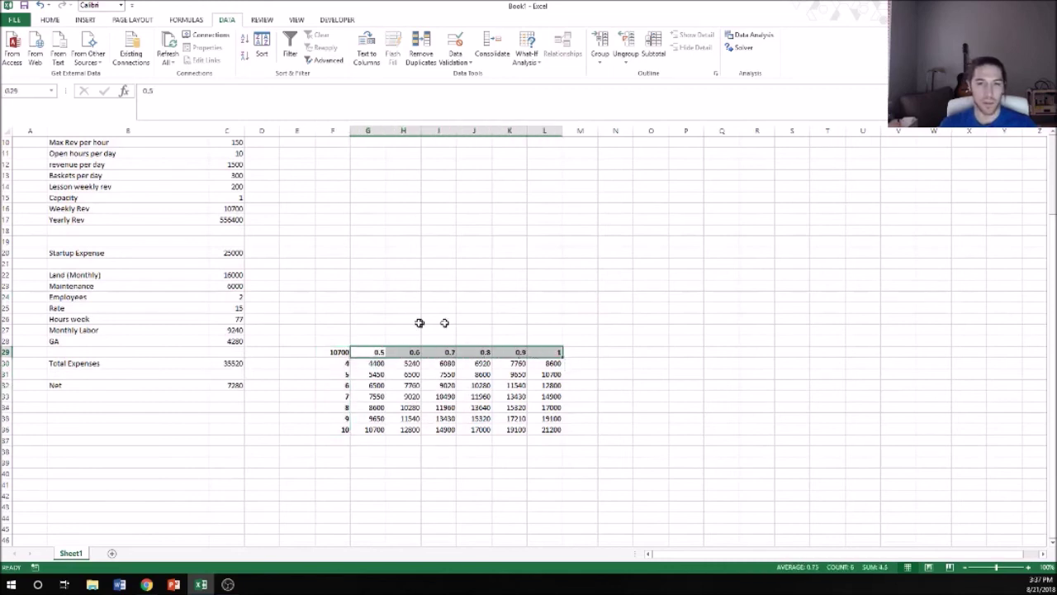
pyautogui.click(417, 320)
# Hide the value in the table's corner cell F29 by setting its font color to white
pyautogui.click(339, 352)
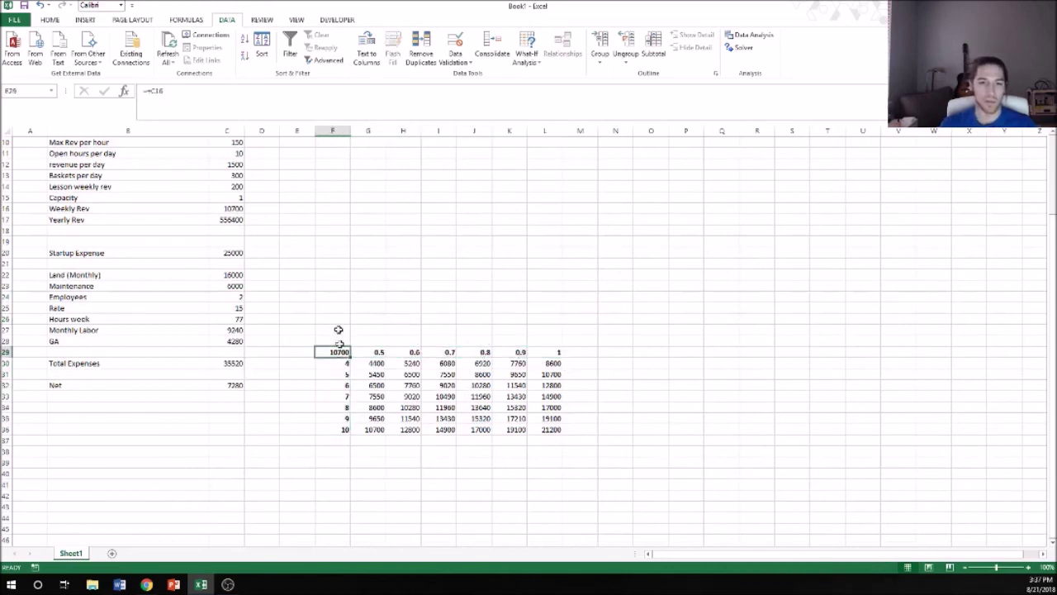
pyautogui.click(51, 20)
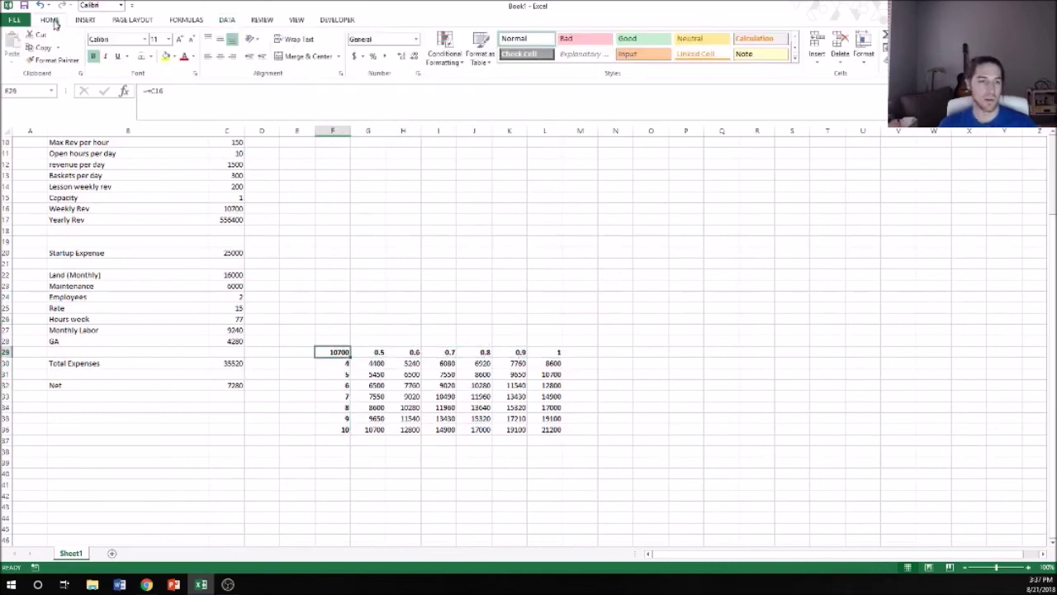
pyautogui.click(195, 66)
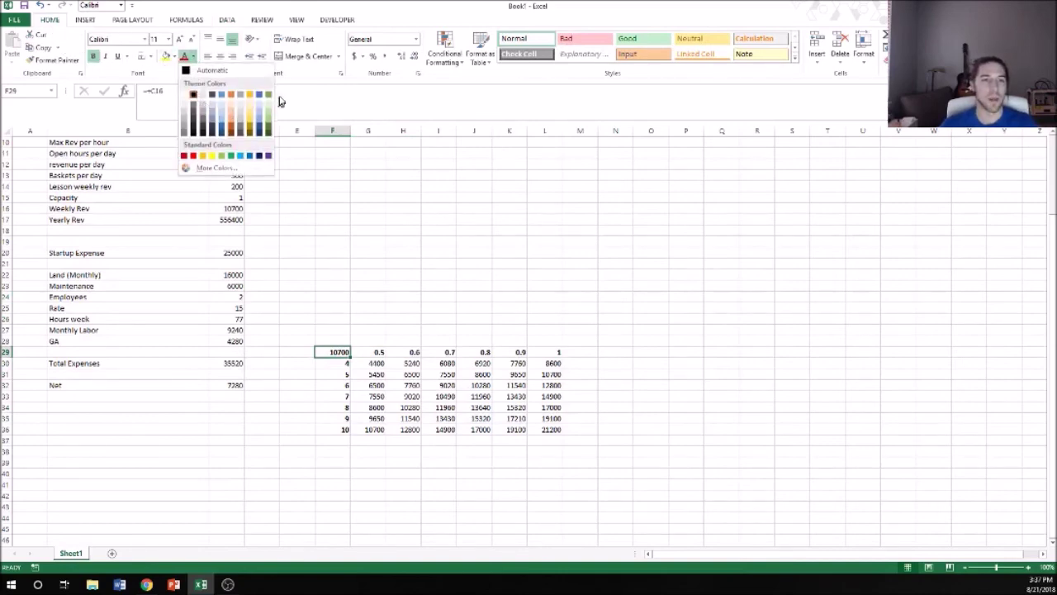
pyautogui.click(189, 92)
pyautogui.click(368, 241)
# Enter the label "Capacity" in G28 above the data table's header row
pyautogui.scroll(-2, 378, 275)
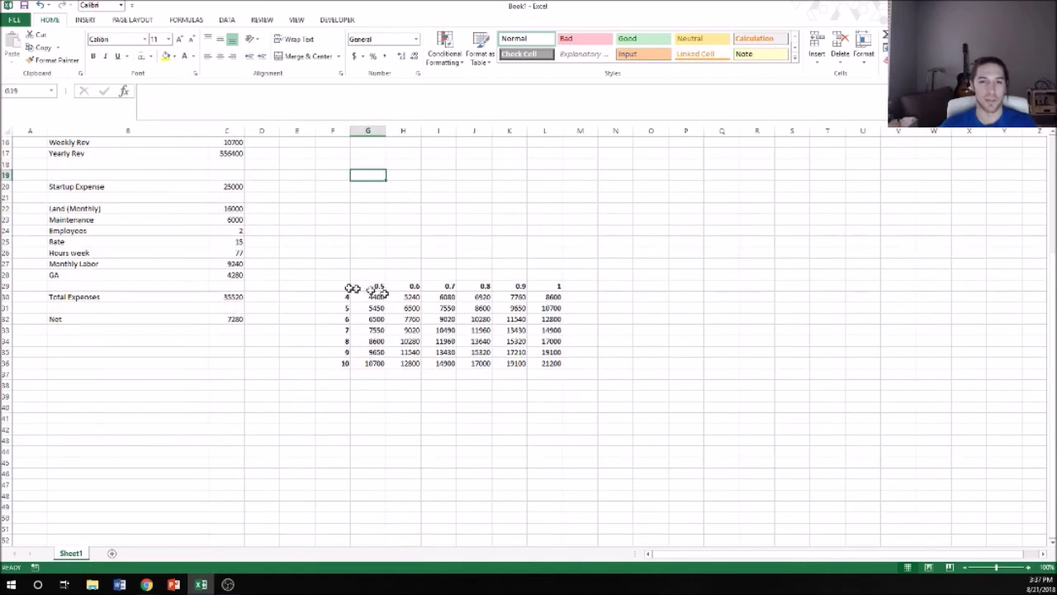
pyautogui.moveTo(366, 276); pyautogui.dragTo(550, 278)
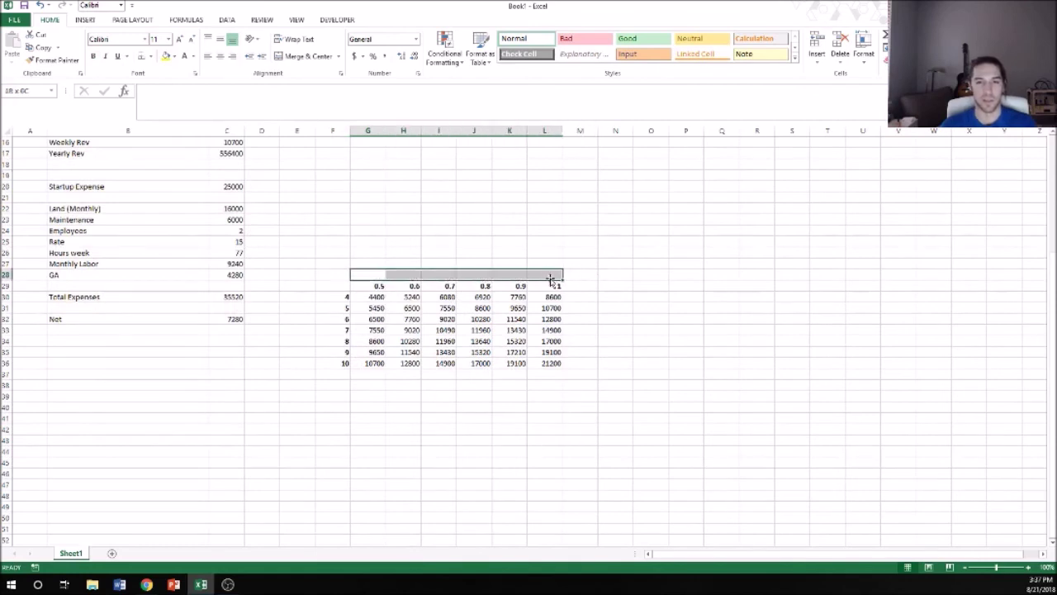
pyautogui.write('capaci')
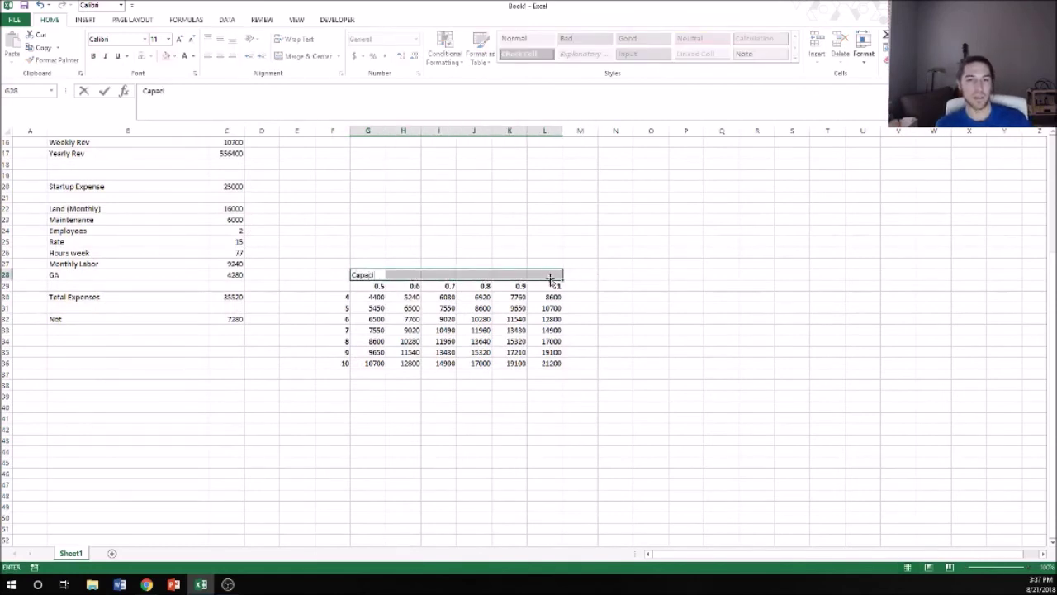
pyautogui.write('ty')
pyautogui.press('Return')
# Merge and center the Capacity label across G28:L28
pyautogui.press('Left')
pyautogui.hotkey('shift', 'Right')
pyautogui.hotkey('shift', 'Right')
pyautogui.press('Left')
pyautogui.press('Right')
pyautogui.hotkey('shift', 'Right')
pyautogui.hotkey('shift', 'Right')
pyautogui.hotkey('shift', 'Right')
pyautogui.hotkey('shift', 'Right')
pyautogui.hotkey('shift', 'Right')
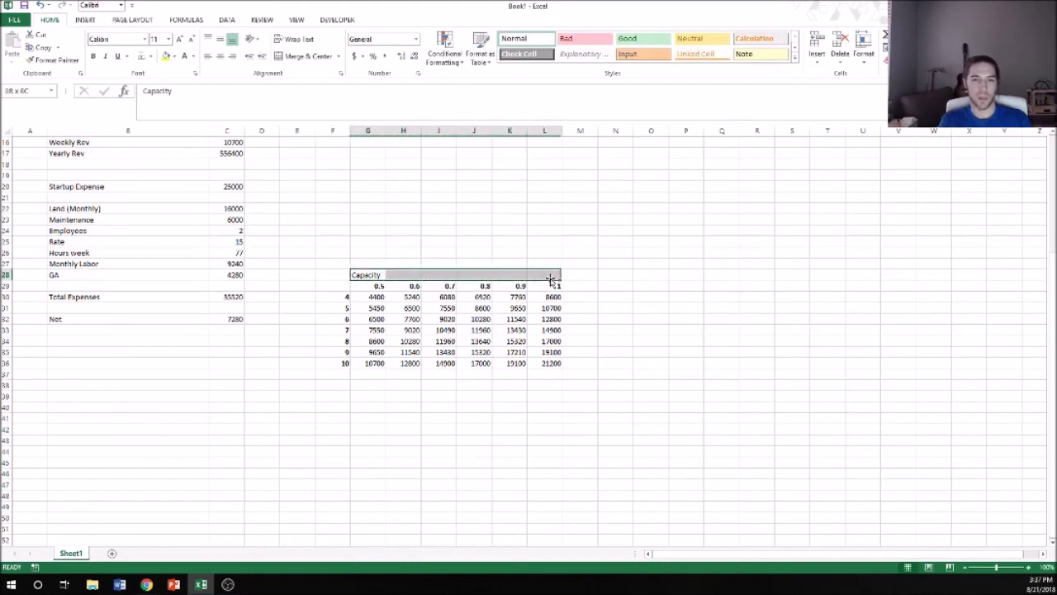
pyautogui.hotkey('alt', 'h')
pyautogui.press('m')
pyautogui.press('c')
# Enter the label "Rev Per Basket" in E30 beside the data table's basket prices
pyautogui.press('Down')
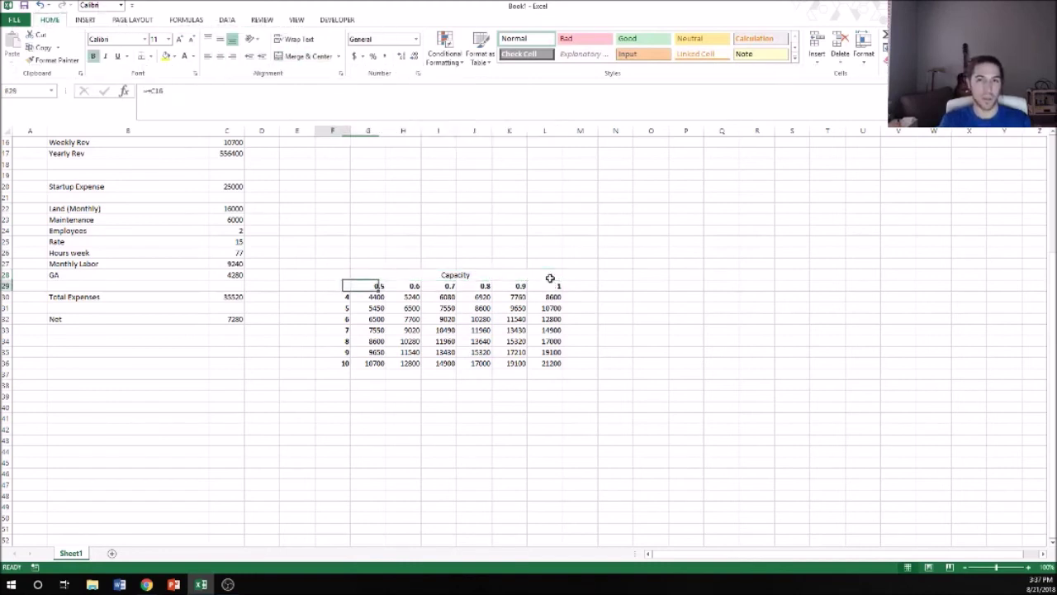
pyautogui.press('Left')
pyautogui.press('Left')
pyautogui.press('Down')
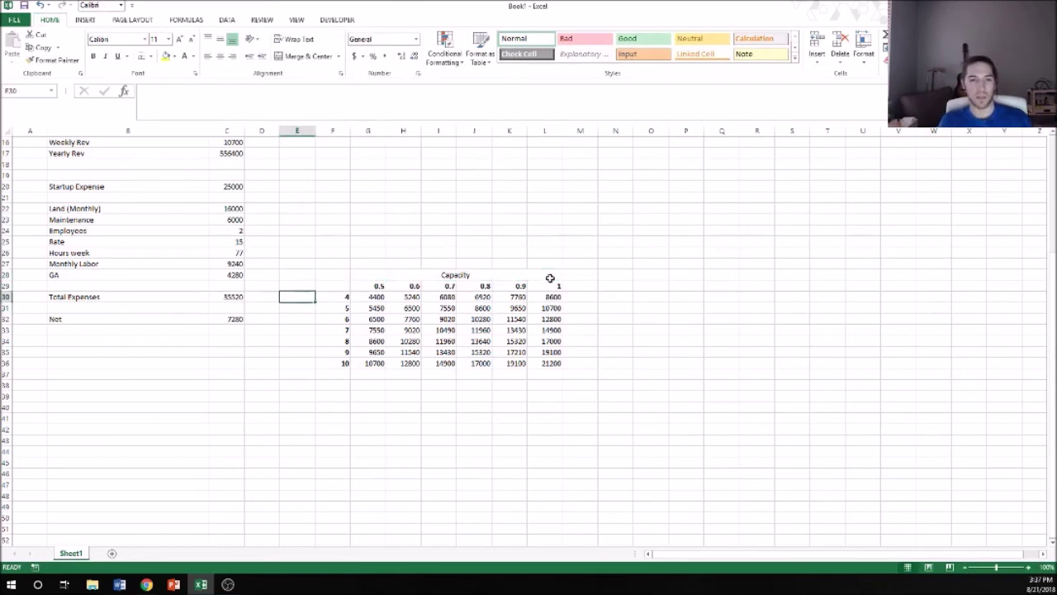
pyautogui.write('Rev Per Basket')
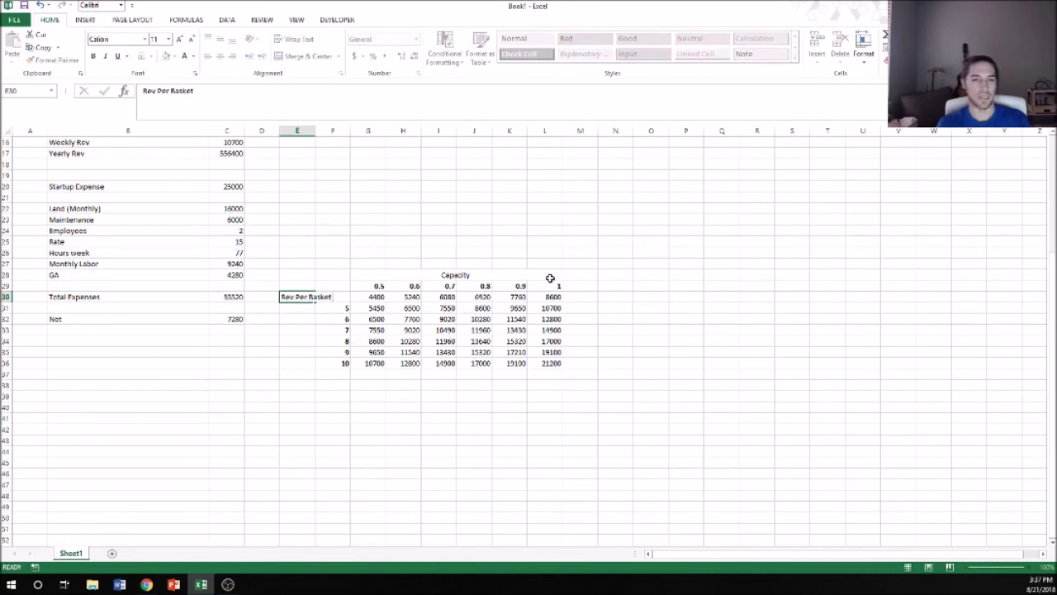
pyautogui.press('Return')
# Rotate the Rev Per Basket label upward, merge and center it over E30:E36, and align it to the vertical middle
pyautogui.press('Up')
pyautogui.hotkey('shift', 'Down')
pyautogui.hotkey('shift', 'Down')
pyautogui.hotkey('shift', 'Down')
pyautogui.hotkey('shift', 'Down')
pyautogui.hotkey('shift', 'Down')
pyautogui.hotkey('shift', 'Down')
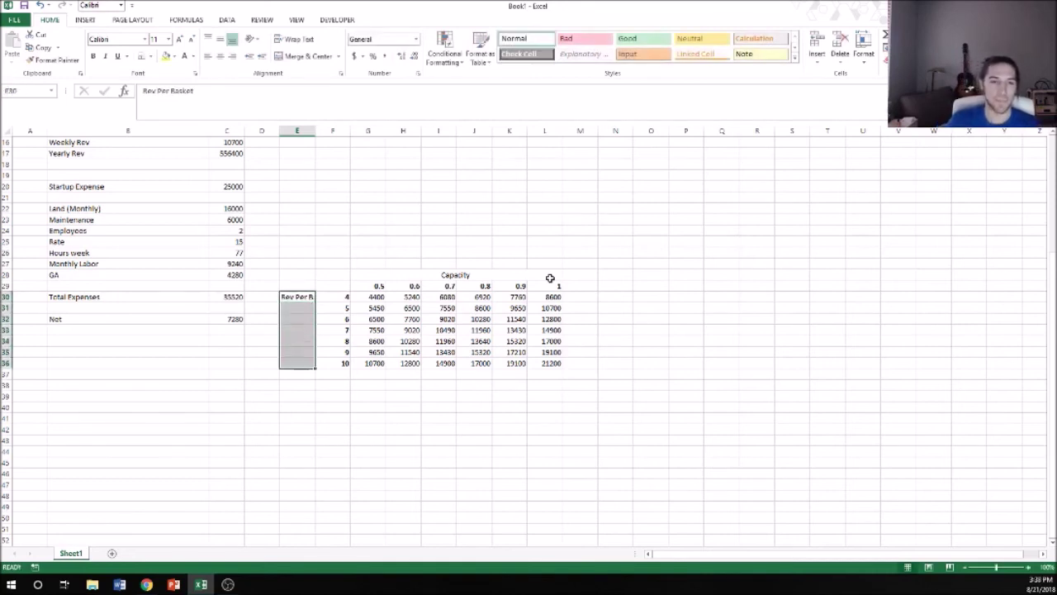
pyautogui.click(252, 39)
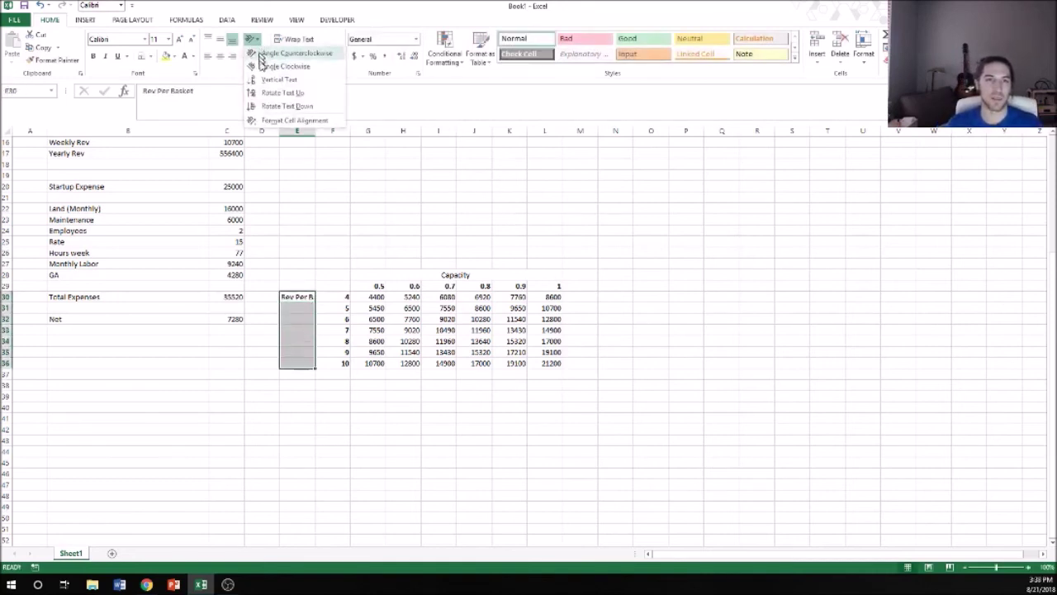
pyautogui.click(282, 94)
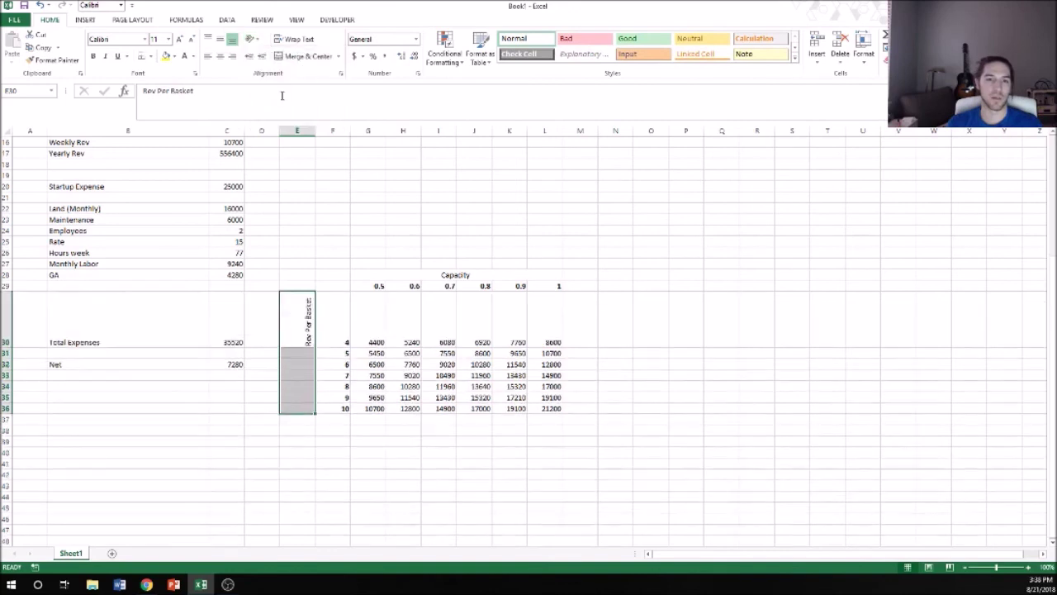
pyautogui.click(305, 55)
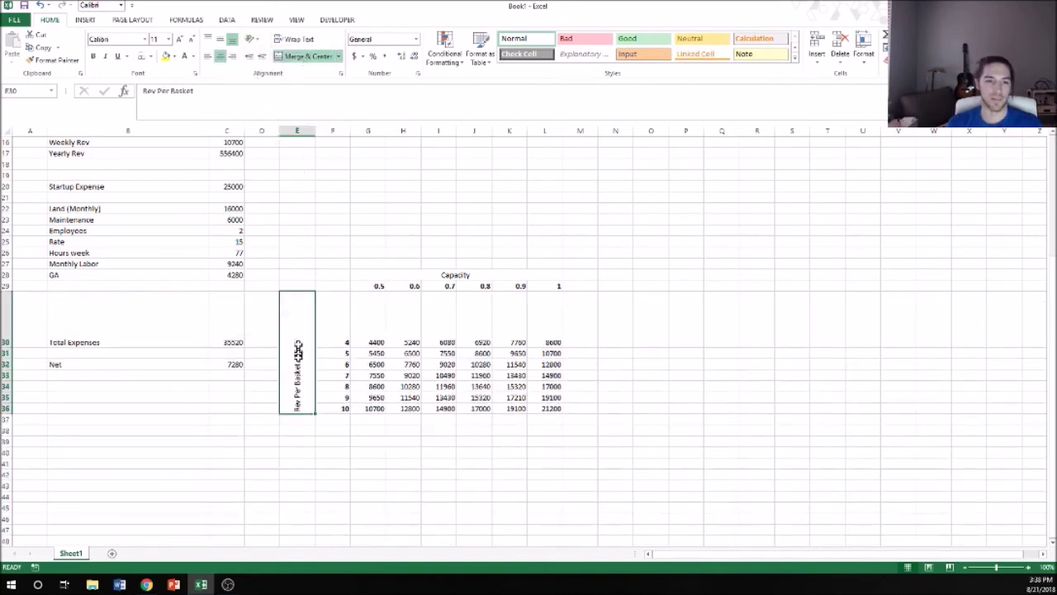
pyautogui.click(232, 55)
# Reduce the height of row 30 to match the neighboring rows
pyautogui.click(651, 353)
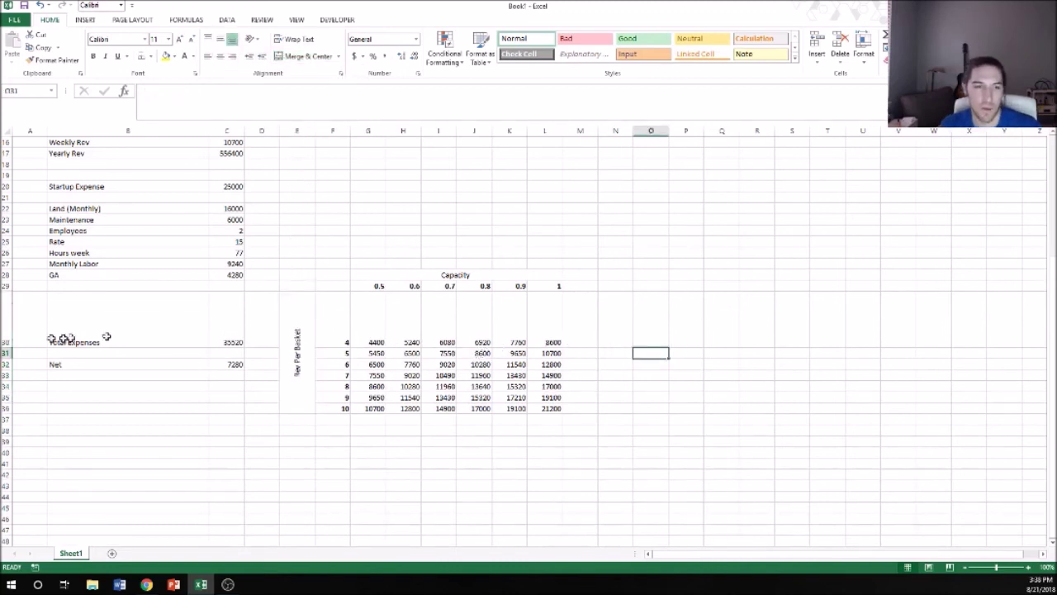
pyautogui.moveTo(7, 346); pyautogui.dragTo(8, 303)
pyautogui.click(653, 353)
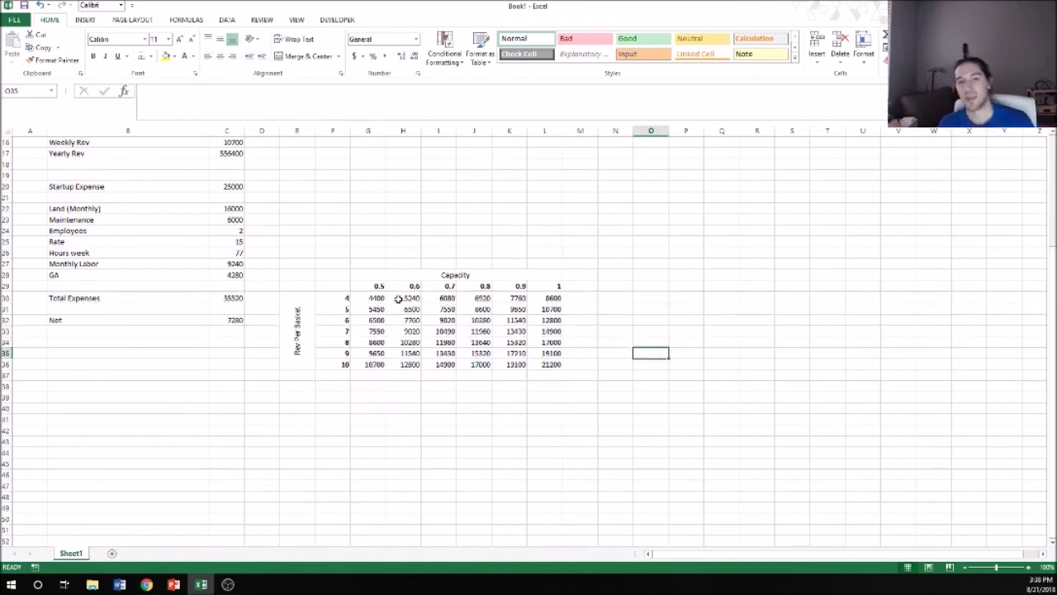
# Examine the weekly revenues in the 0.5 capacity column down to the basket price of 10
pyautogui.click(582, 418)
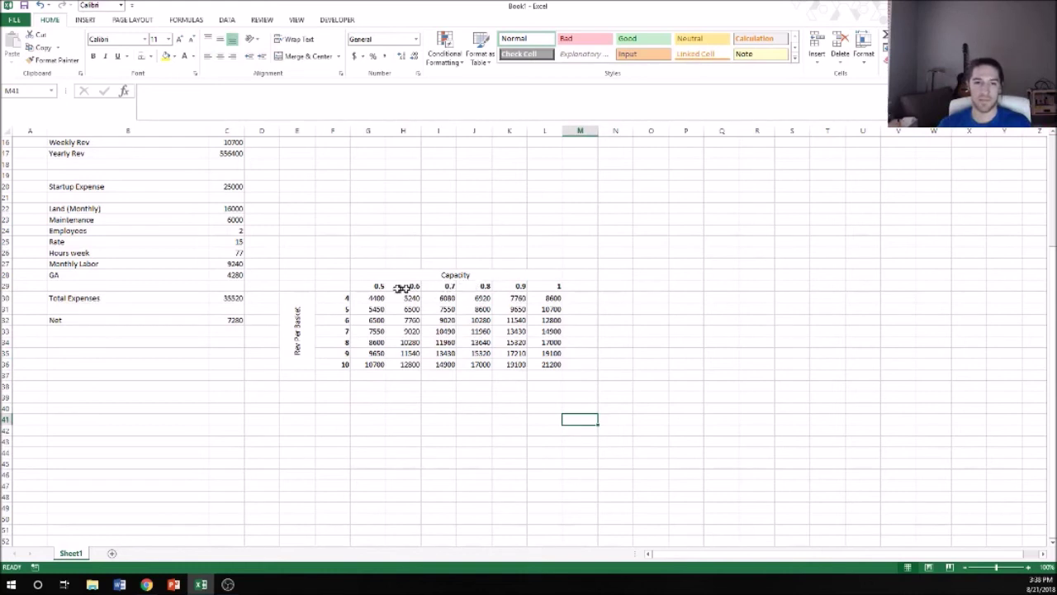
pyautogui.moveTo(382, 286); pyautogui.dragTo(377, 366)
pyautogui.click(376, 364)
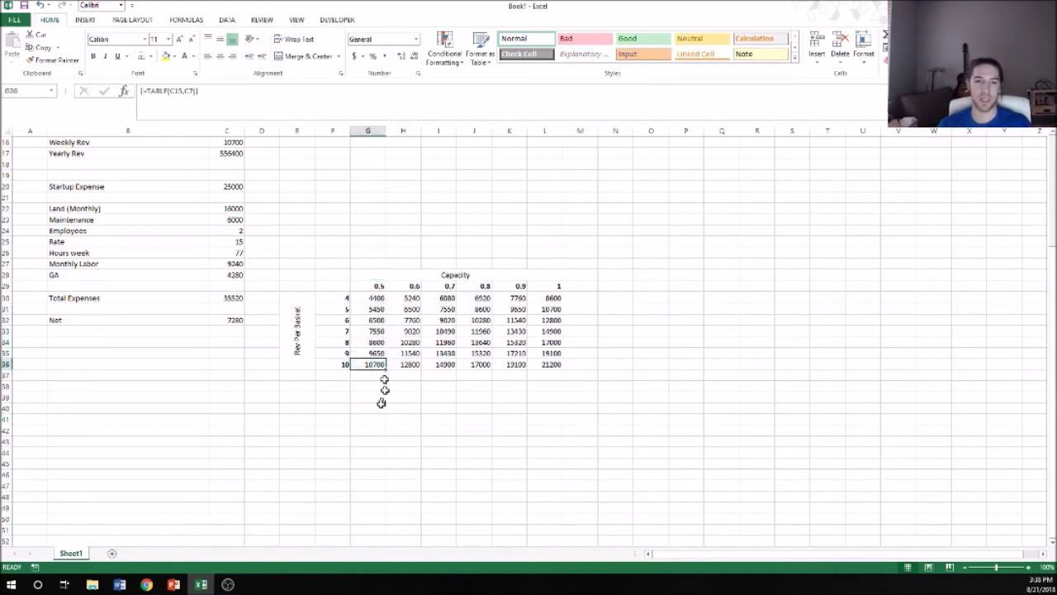
# Compare the weekly revenue at 0.5 capacity and a basket price of 10 with the total expenses
pyautogui.click(306, 318)
pyautogui.click(339, 364)
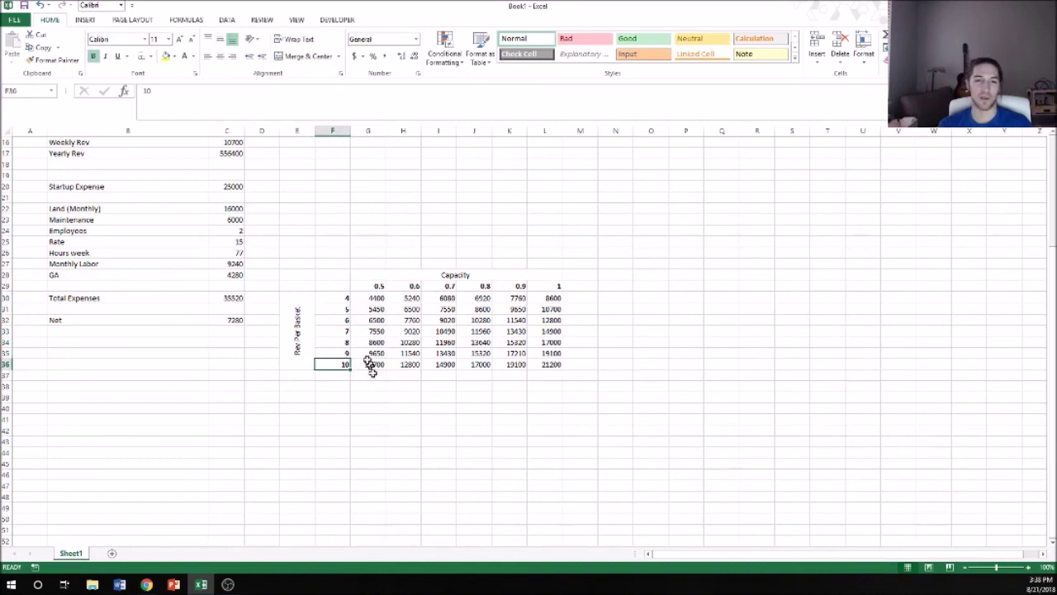
pyautogui.click(370, 364)
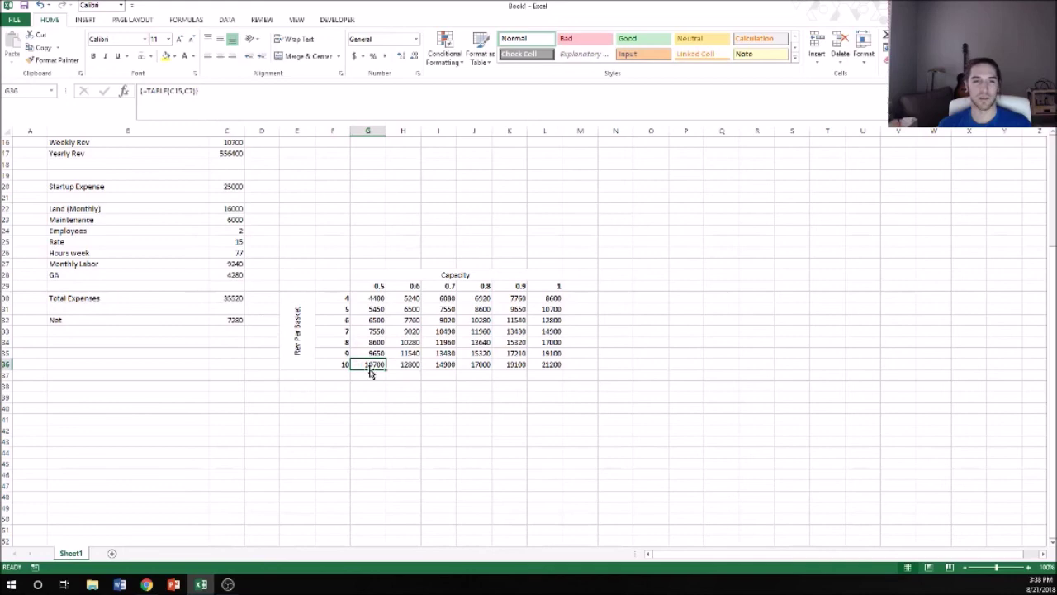
pyautogui.click(241, 300)
pyautogui.click(369, 415)
pyautogui.click(368, 331)
# Multiply the weekly revenue reference in the data table's corner cell F29 by 4, making the formula =+C16*4
pyautogui.scroll(3, 375, 385)
pyautogui.click(334, 386)
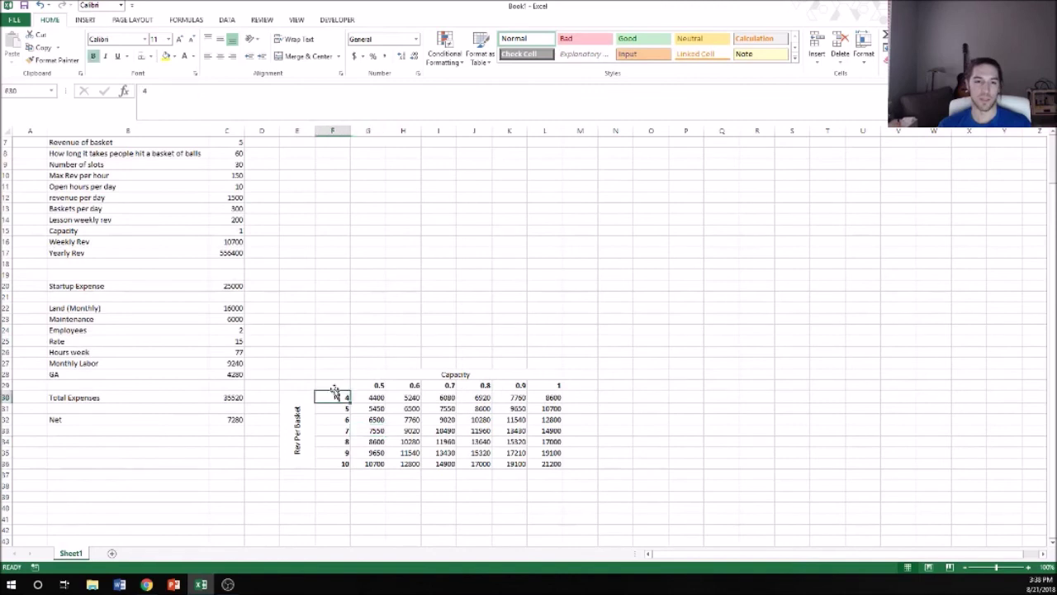
pyautogui.click(222, 91)
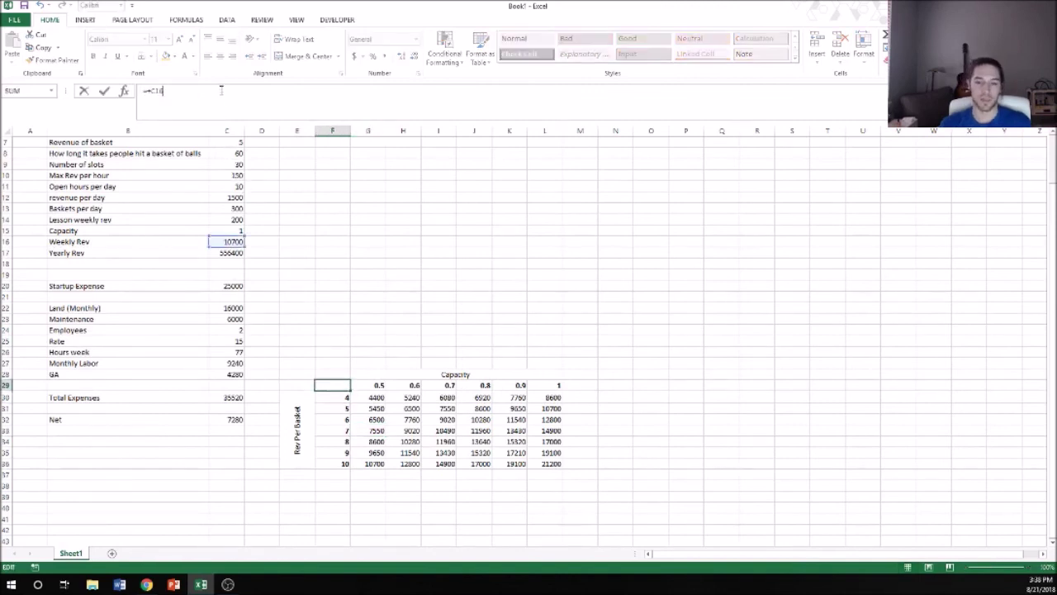
pyautogui.write('*4')
pyautogui.press('Return')
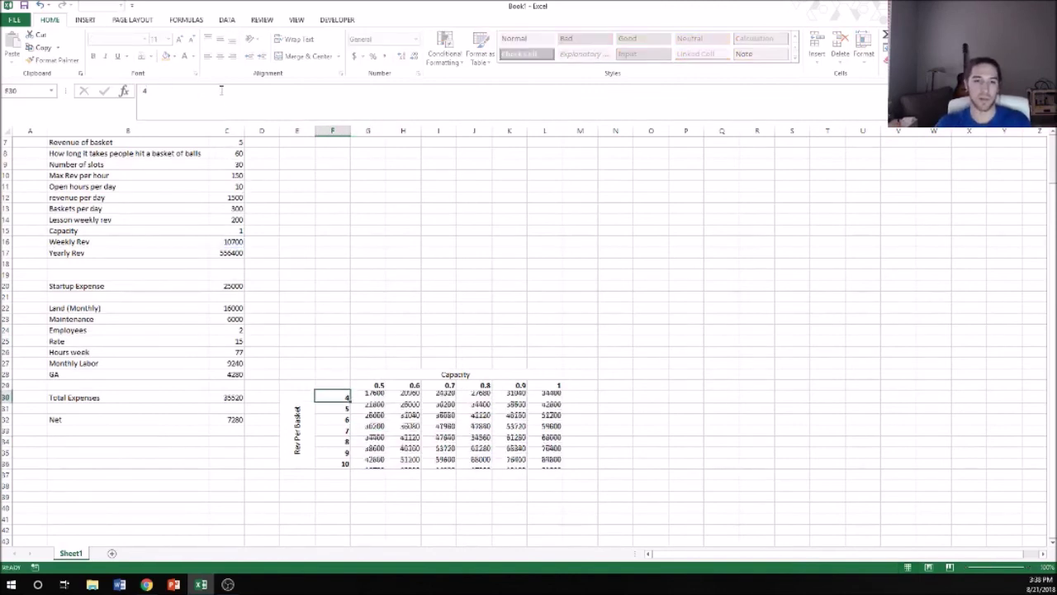
pyautogui.click(616, 335)
pyautogui.click(483, 441)
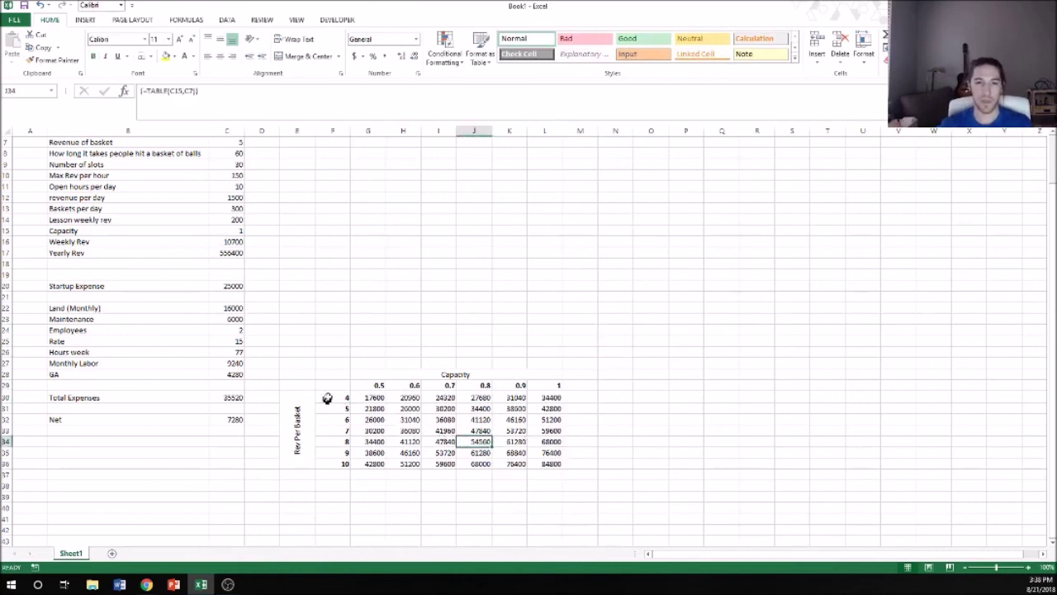
# Conditionally format G30:L36 so values greater than total expenses in $C$30 get Green Fill with Dark Green Text
pyautogui.moveTo(365, 397); pyautogui.dragTo(552, 461)
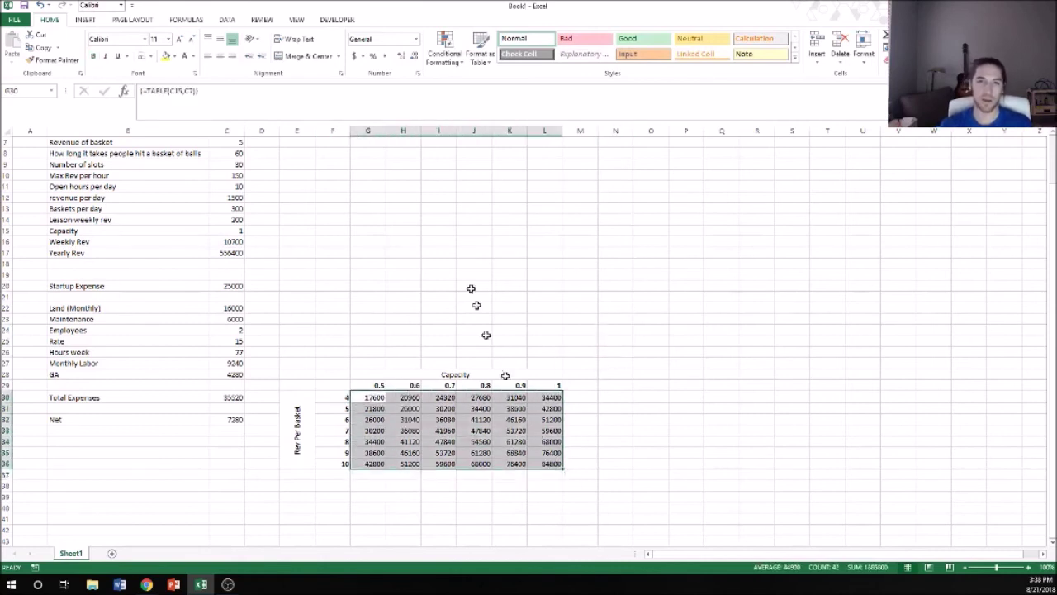
pyautogui.click(463, 61)
pyautogui.moveTo(483, 80)
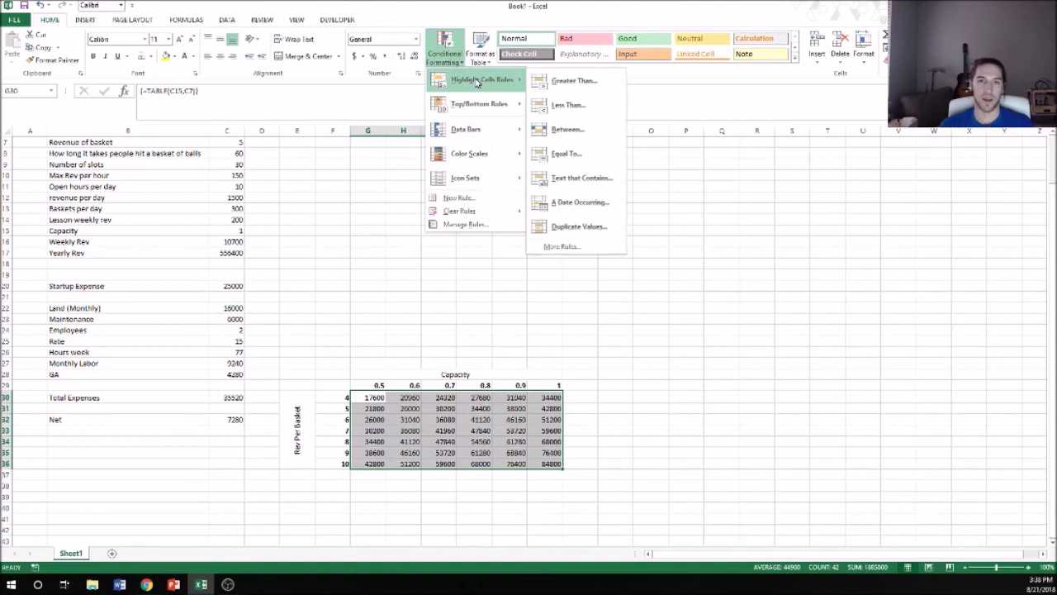
pyautogui.click(576, 81)
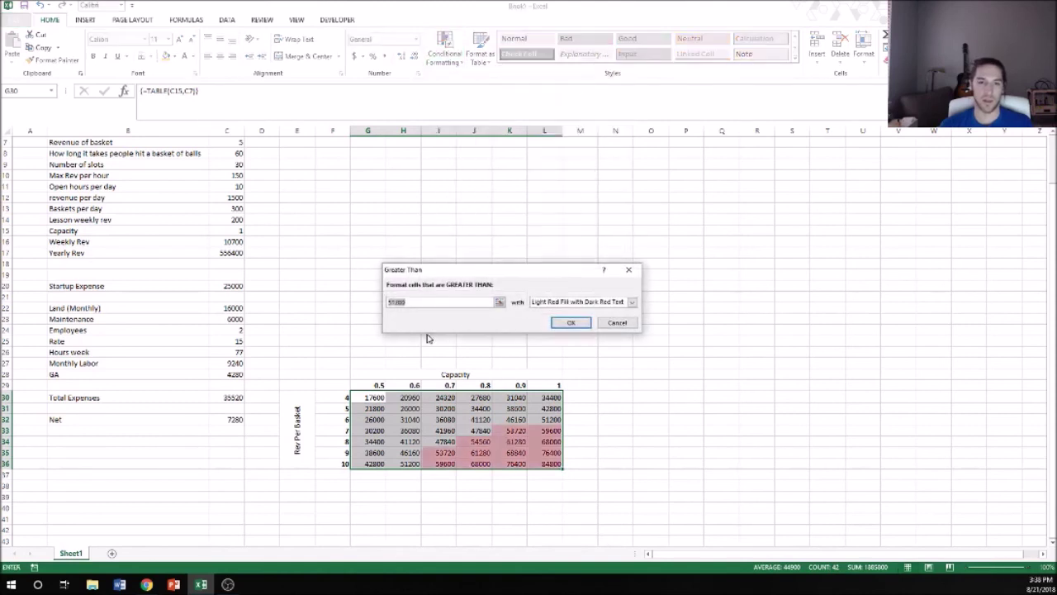
pyautogui.click(499, 303)
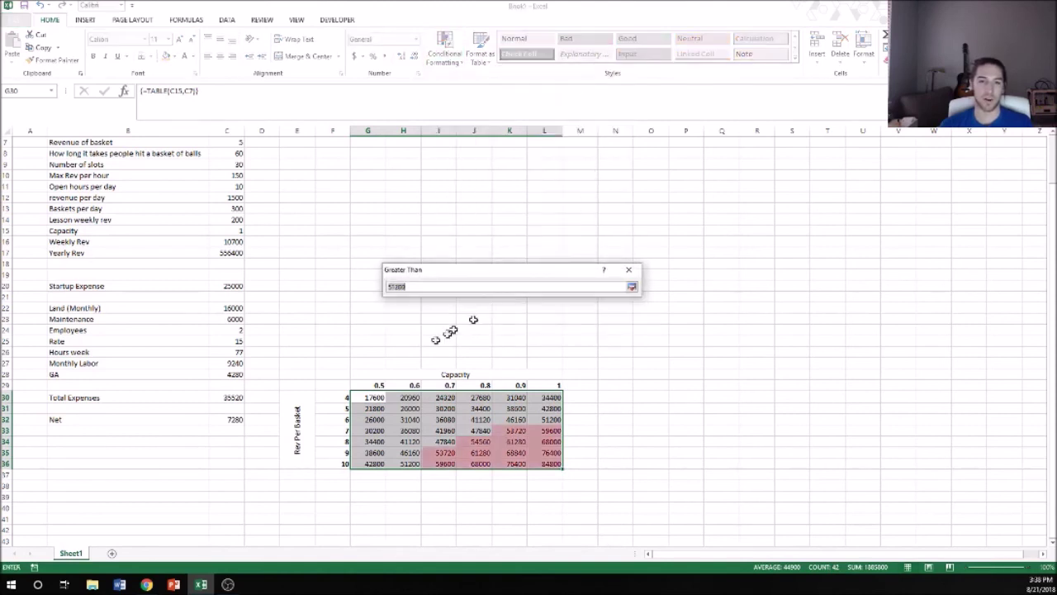
pyautogui.click(233, 397)
pyautogui.click(631, 286)
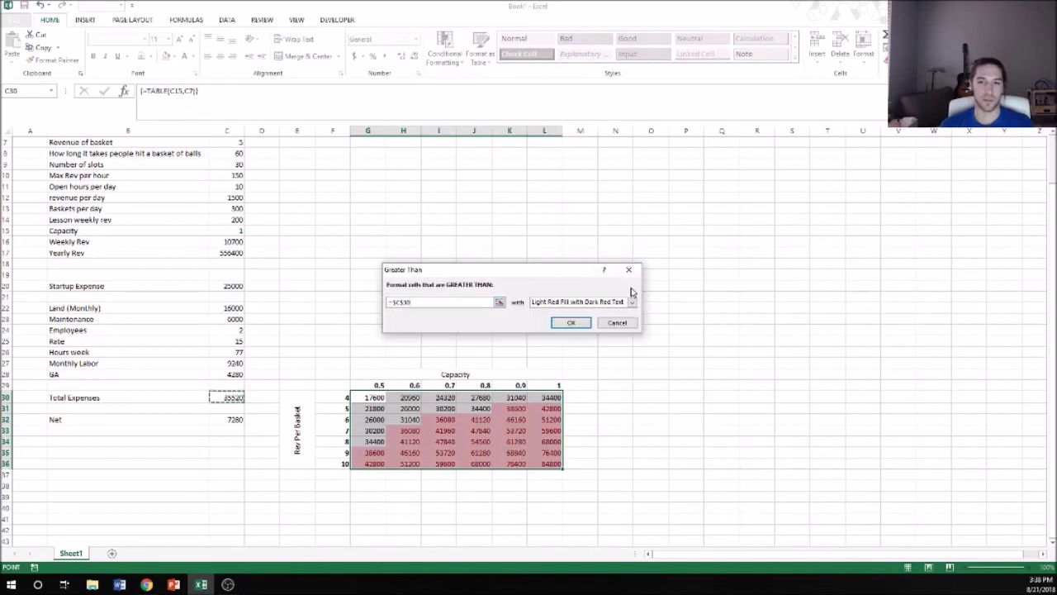
pyautogui.click(633, 302)
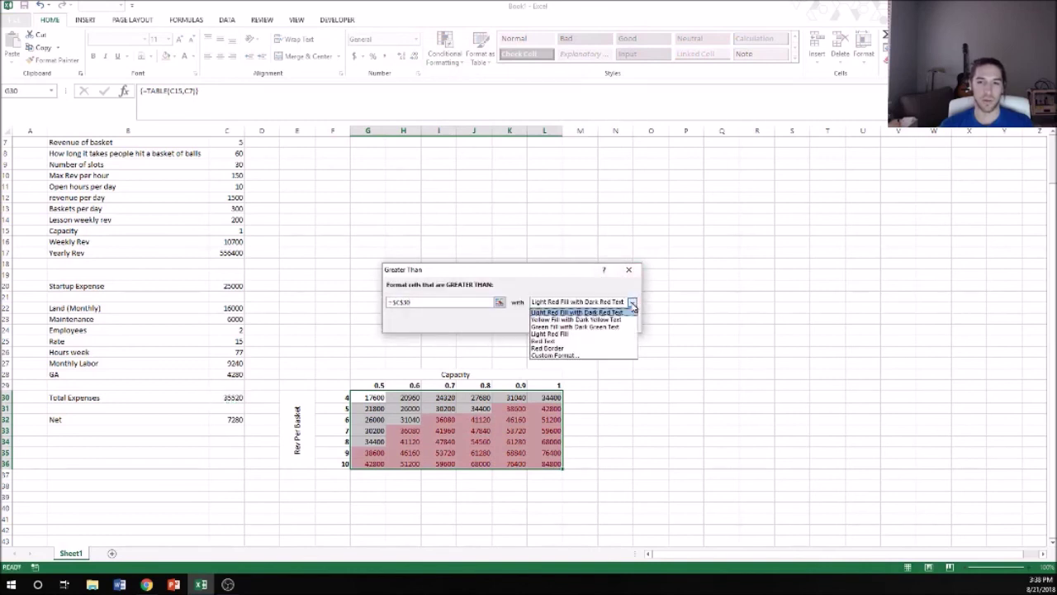
pyautogui.click(609, 324)
pyautogui.click(571, 323)
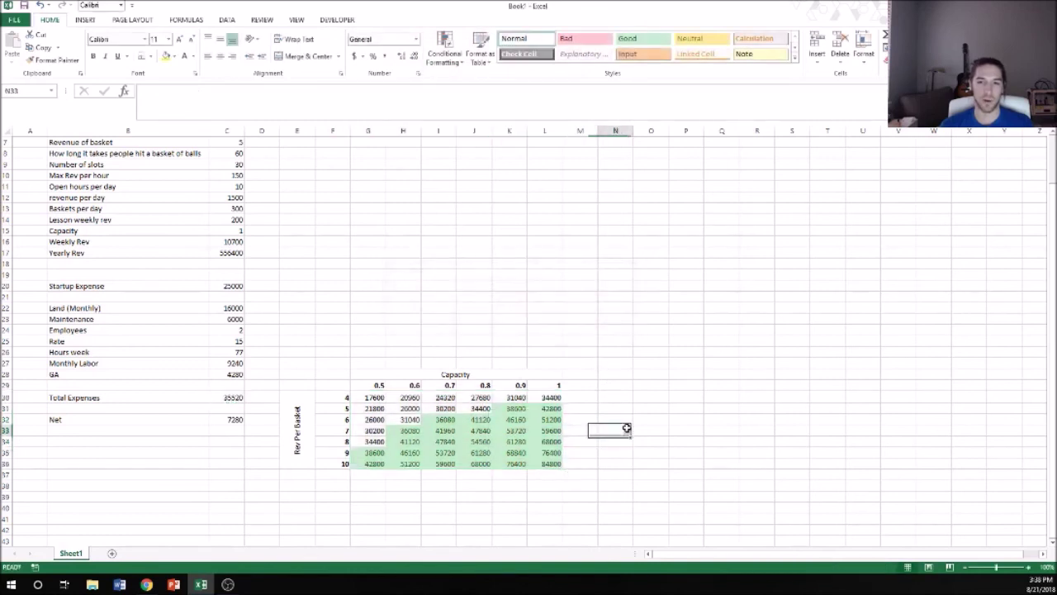
# Examine which combinations of capacity and basket price are highlighted green in the data table
pyautogui.moveTo(550, 408); pyautogui.dragTo(506, 459)
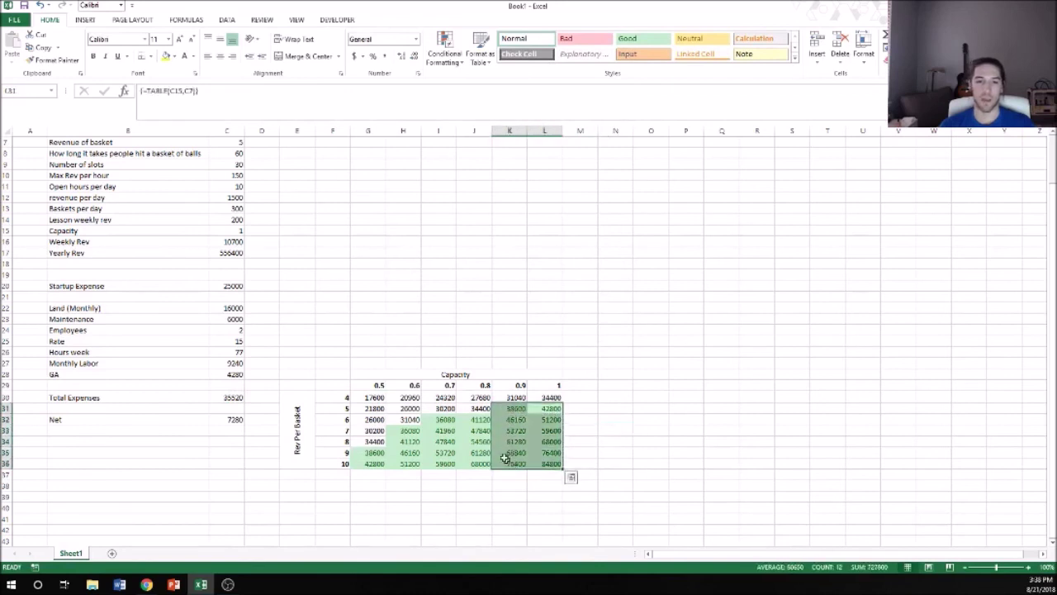
pyautogui.moveTo(492, 423); pyautogui.dragTo(550, 420)
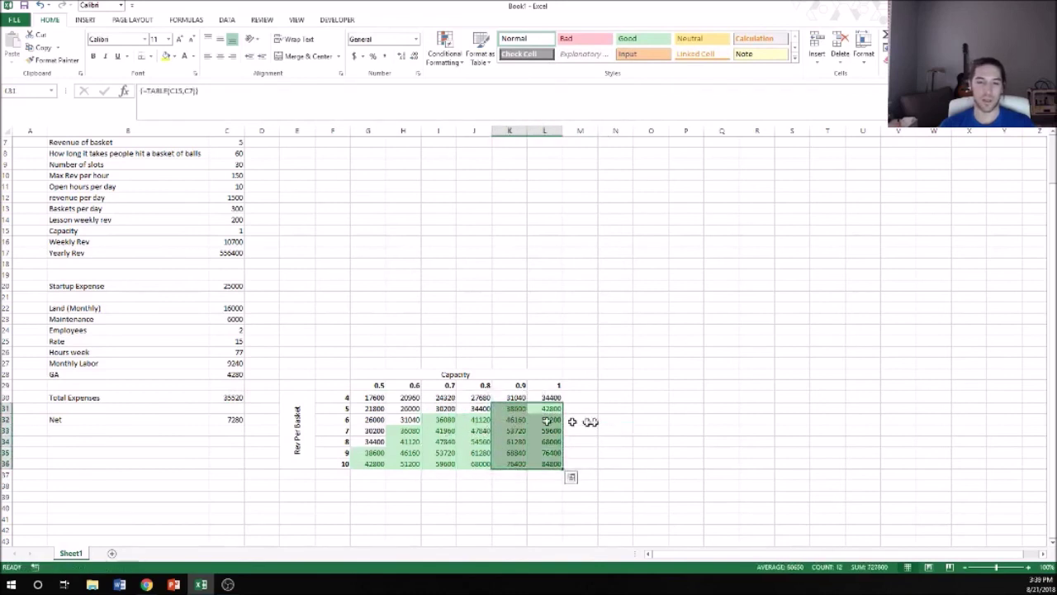
pyautogui.click(651, 420)
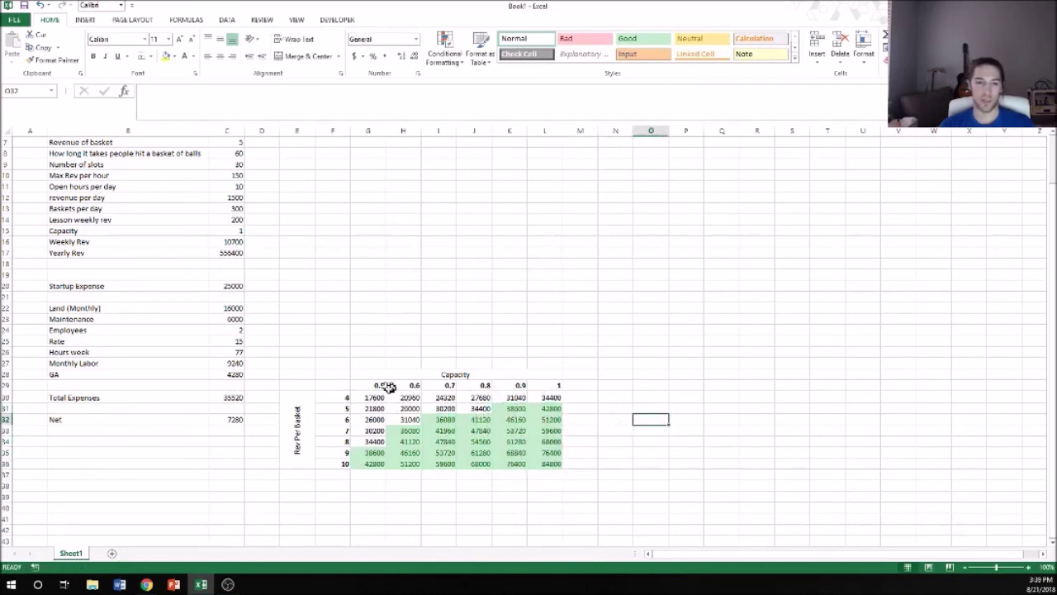
pyautogui.click(362, 386)
pyautogui.moveTo(372, 384); pyautogui.dragTo(552, 385)
pyautogui.click(298, 411)
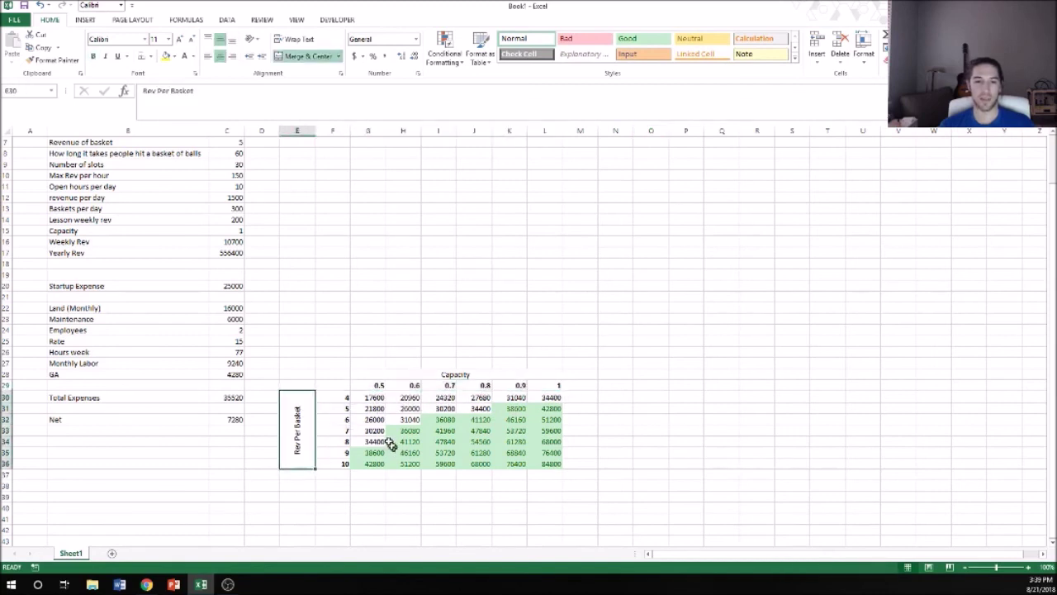
pyautogui.moveTo(368, 385); pyautogui.dragTo(551, 385)
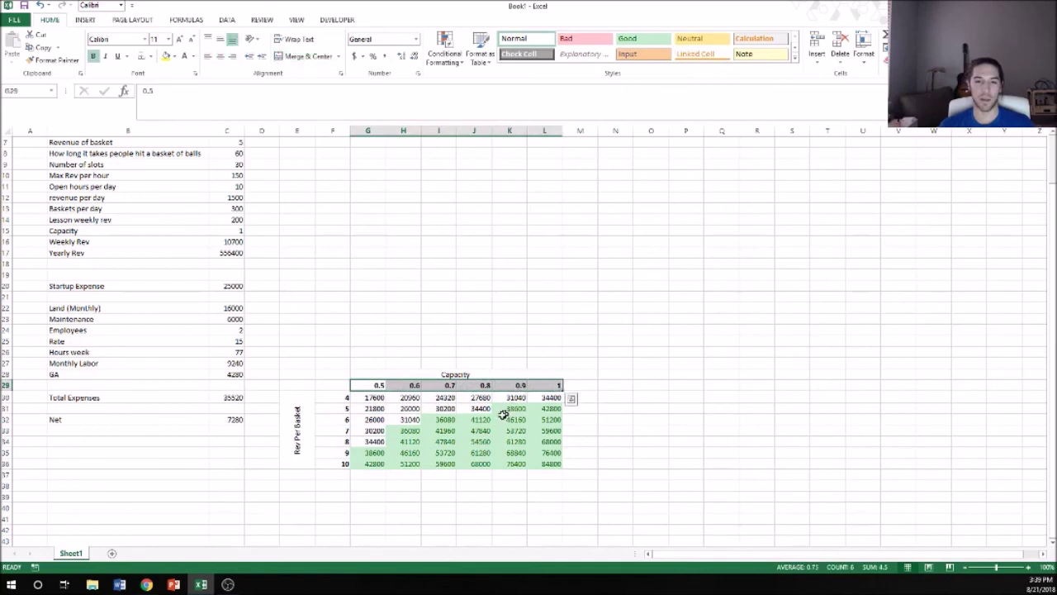
pyautogui.click(391, 484)
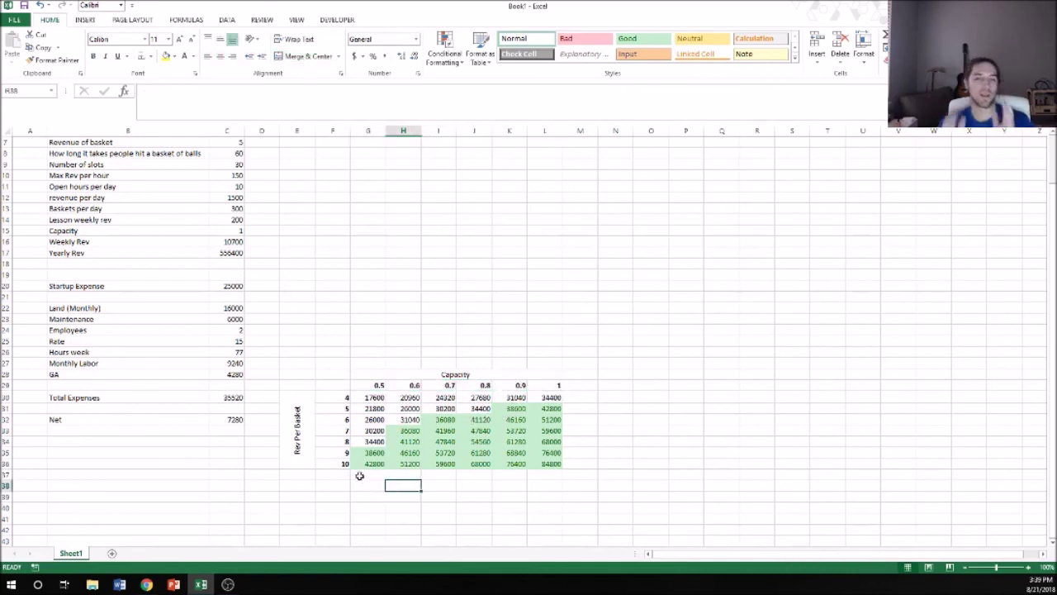
pyautogui.moveTo(361, 450); pyautogui.dragTo(361, 466)
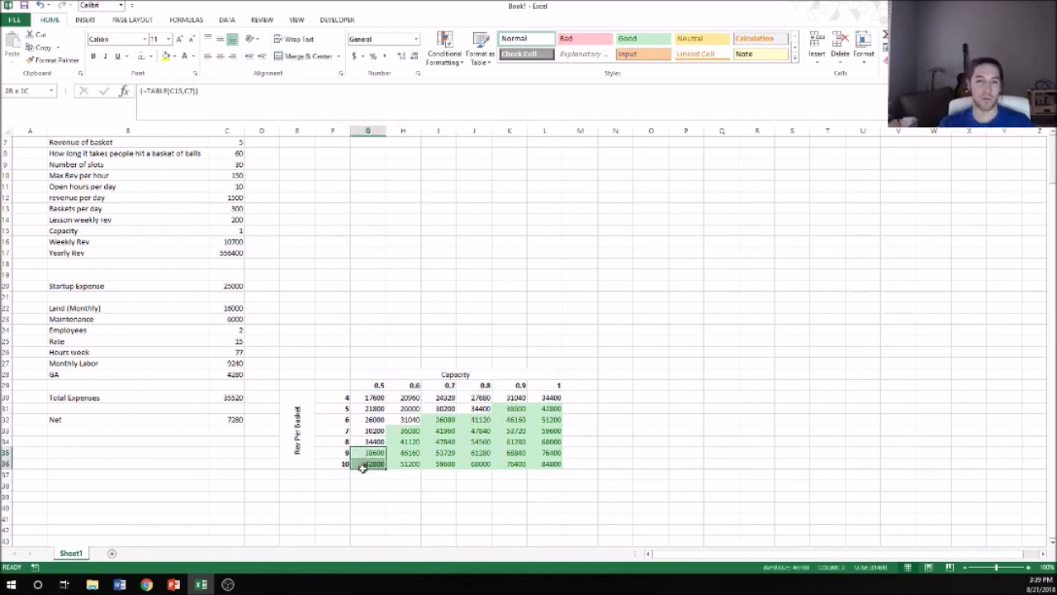
pyautogui.click(360, 504)
pyautogui.click(363, 452)
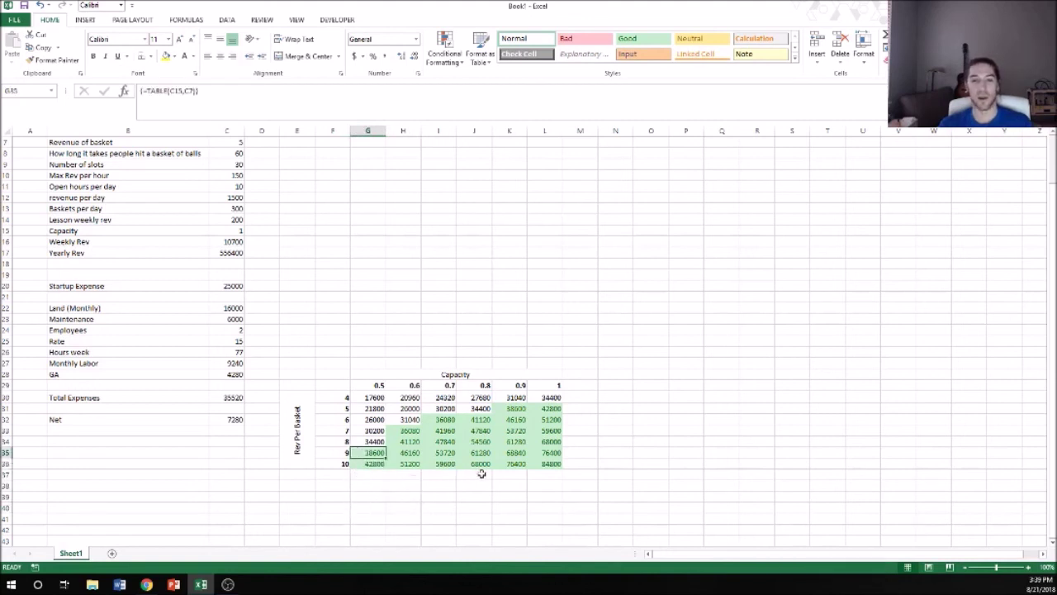
pyautogui.click(685, 388)
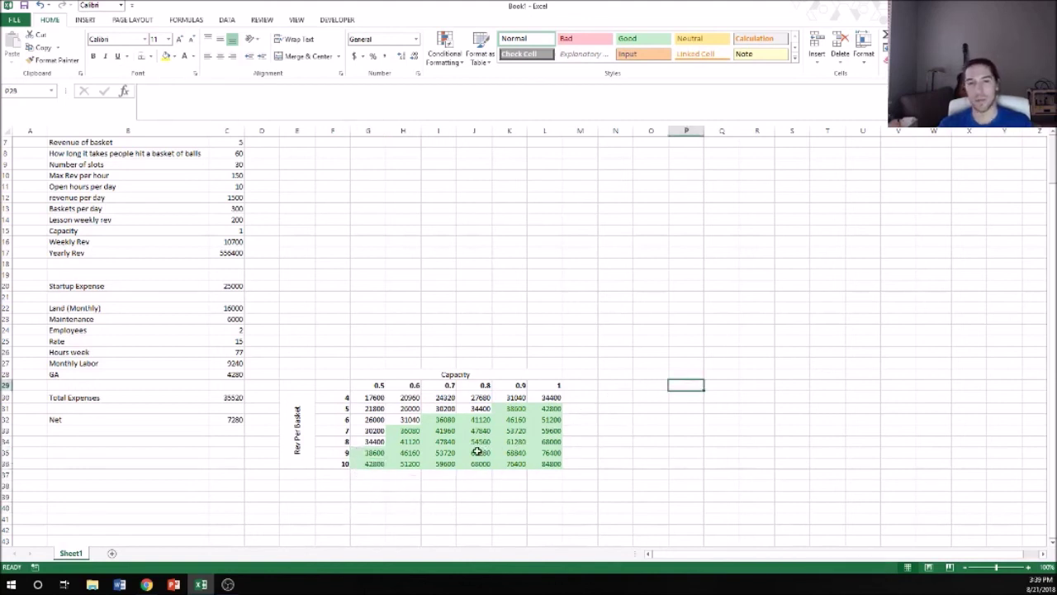
# Review the corner formula in F29 and compare the table's revenues with the monthly costs and total expenses in C22:C30
pyautogui.click(323, 383)
pyautogui.scroll(2, 323, 380)
pyautogui.scroll(-2, 323, 380)
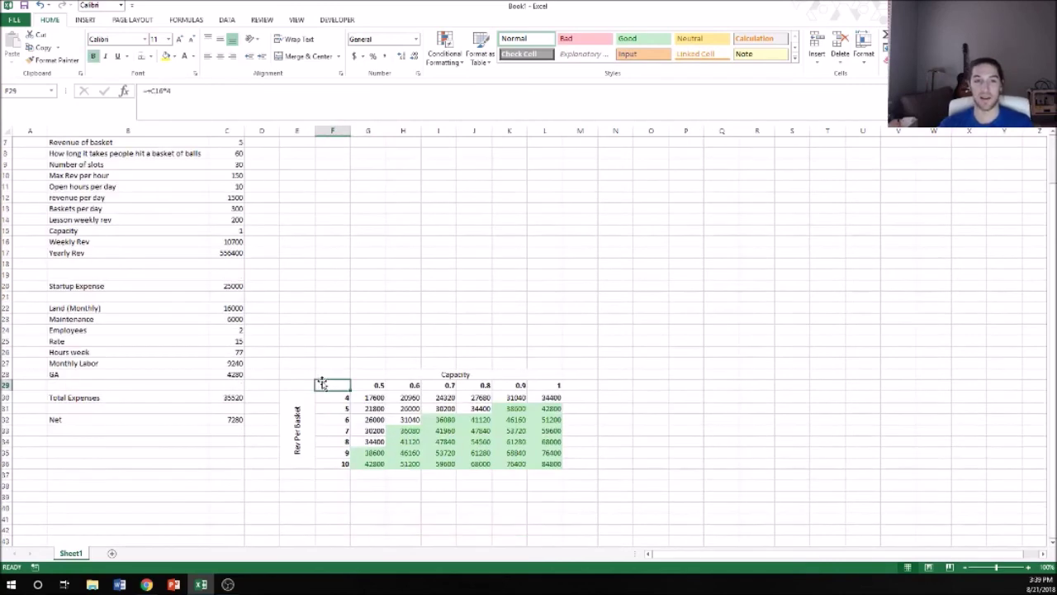
pyautogui.click(365, 462)
pyautogui.click(581, 464)
pyautogui.click(423, 484)
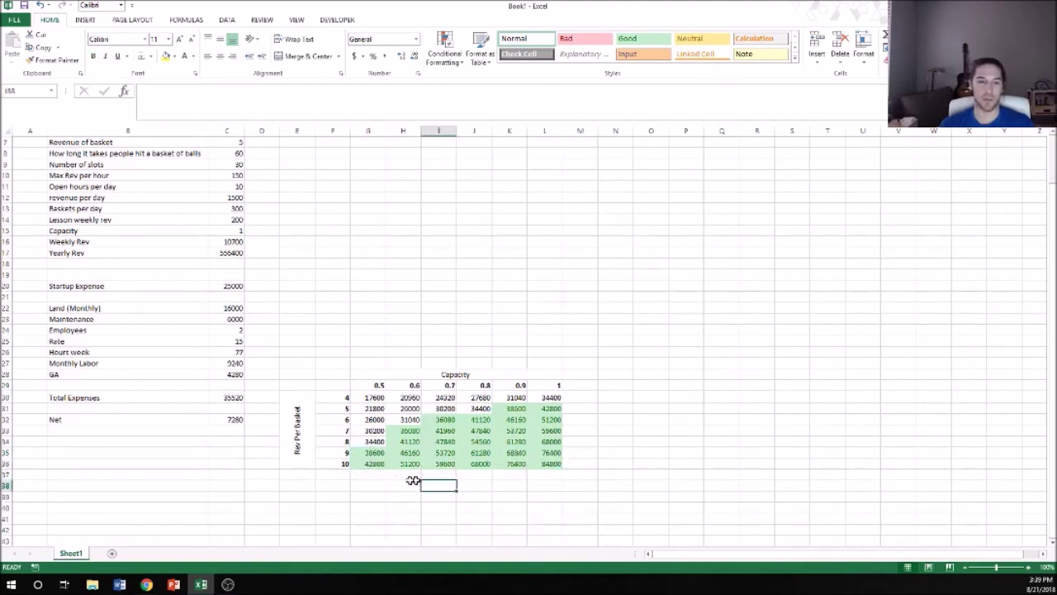
pyautogui.click(369, 453)
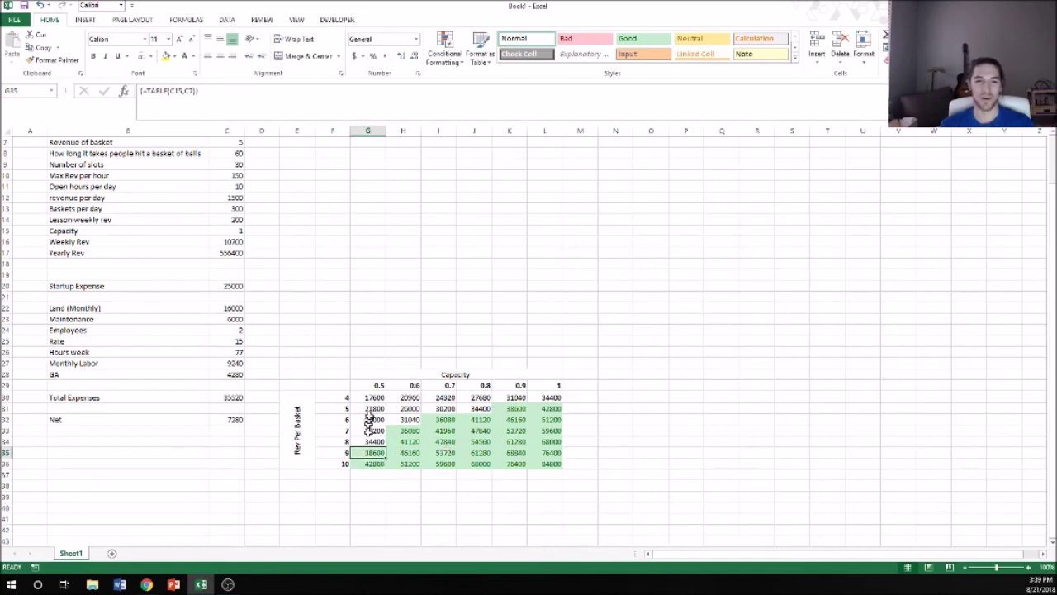
pyautogui.click(231, 398)
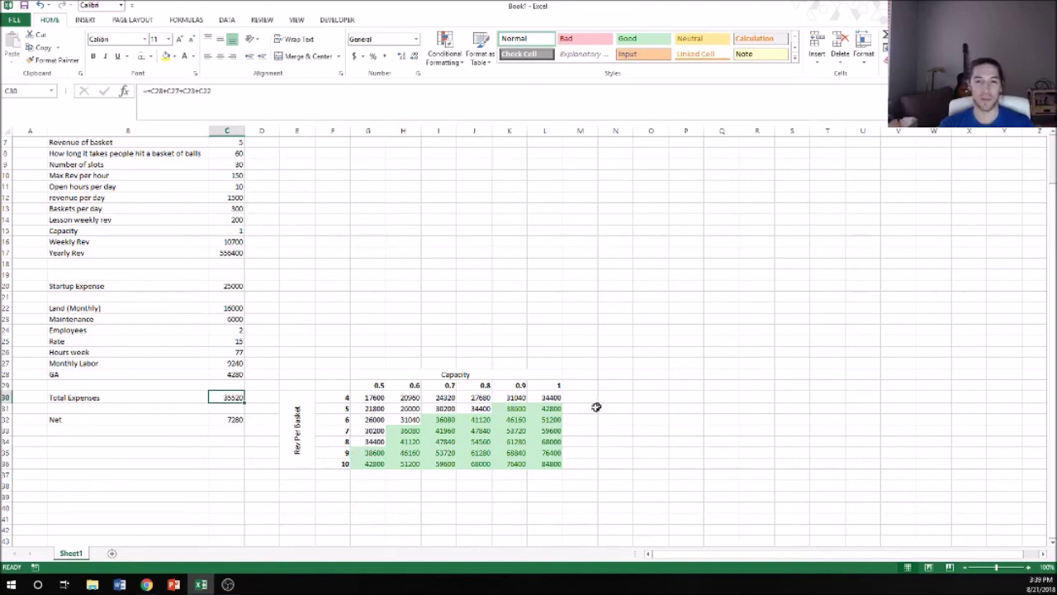
pyautogui.moveTo(213, 307); pyautogui.dragTo(231, 397)
pyautogui.click(705, 403)
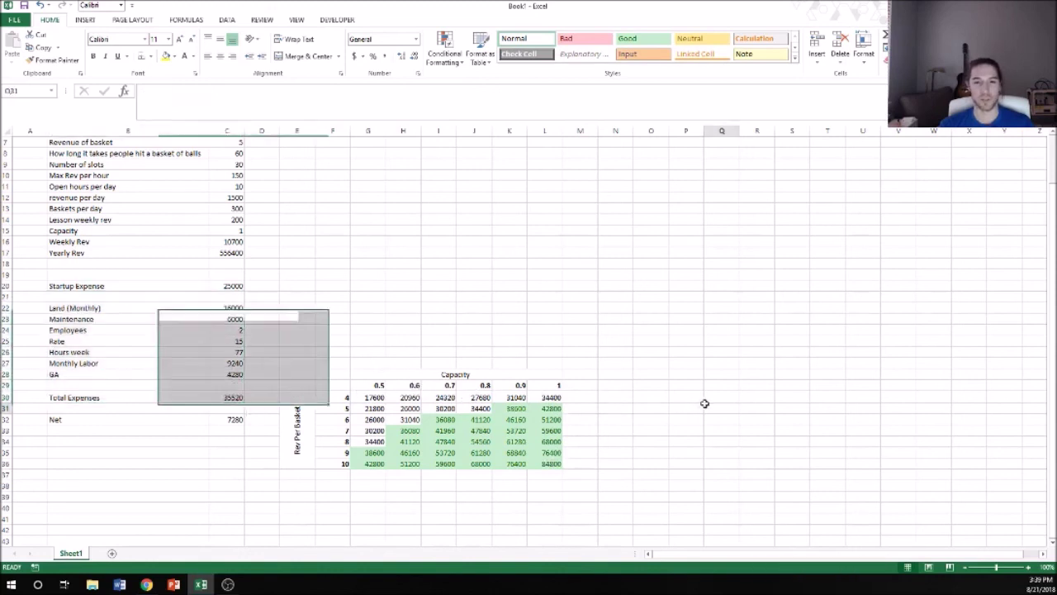
pyautogui.click(555, 484)
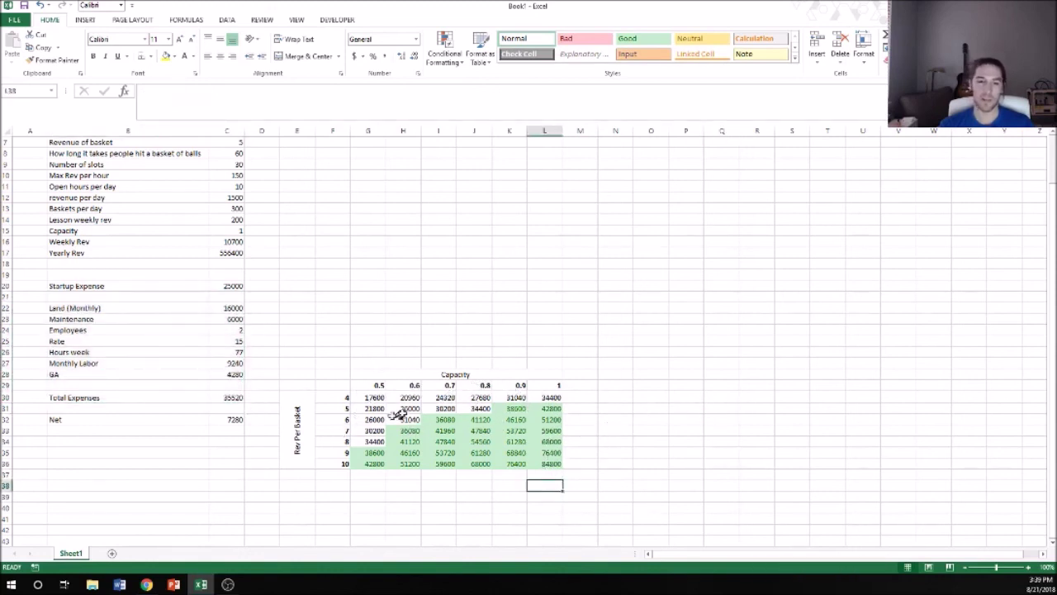
pyautogui.moveTo(463, 431); pyautogui.dragTo(552, 438)
pyautogui.click(542, 465)
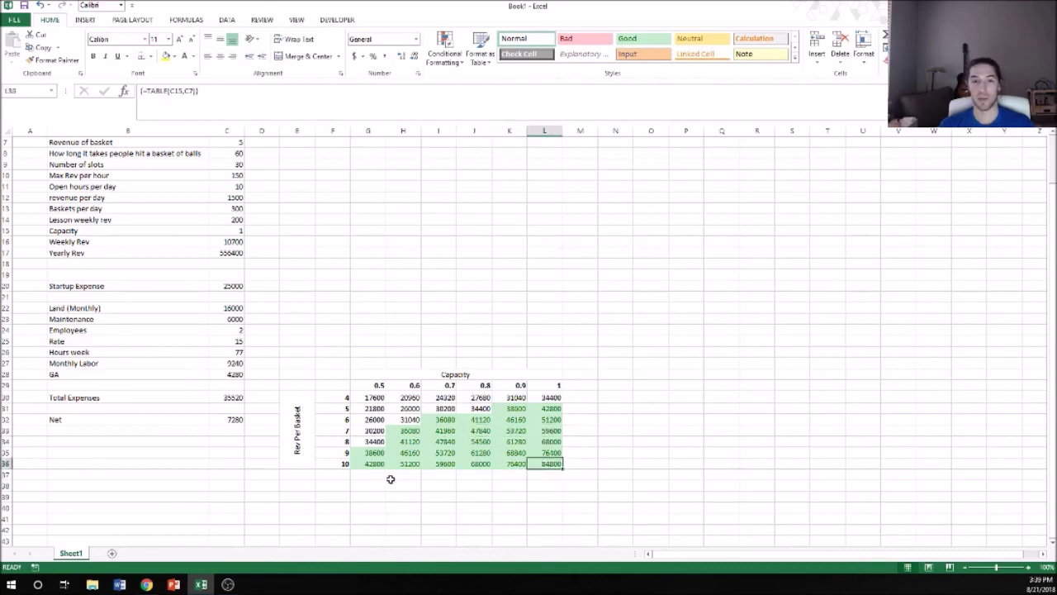
pyautogui.click(621, 397)
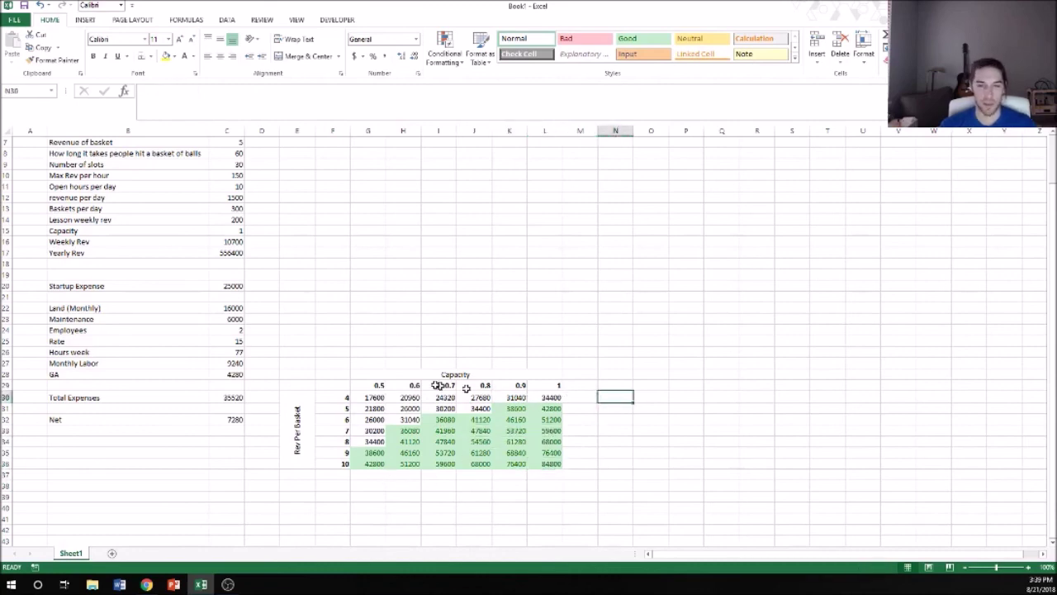
# Review the expense labels from Startup Expense to Total Expenses and the revenue inputs from Revenue Per ball to Yearly Rev
pyautogui.keyDown('ctrl'); pyautogui.scroll(3, 422, 421); pyautogui.keyUp('ctrl')
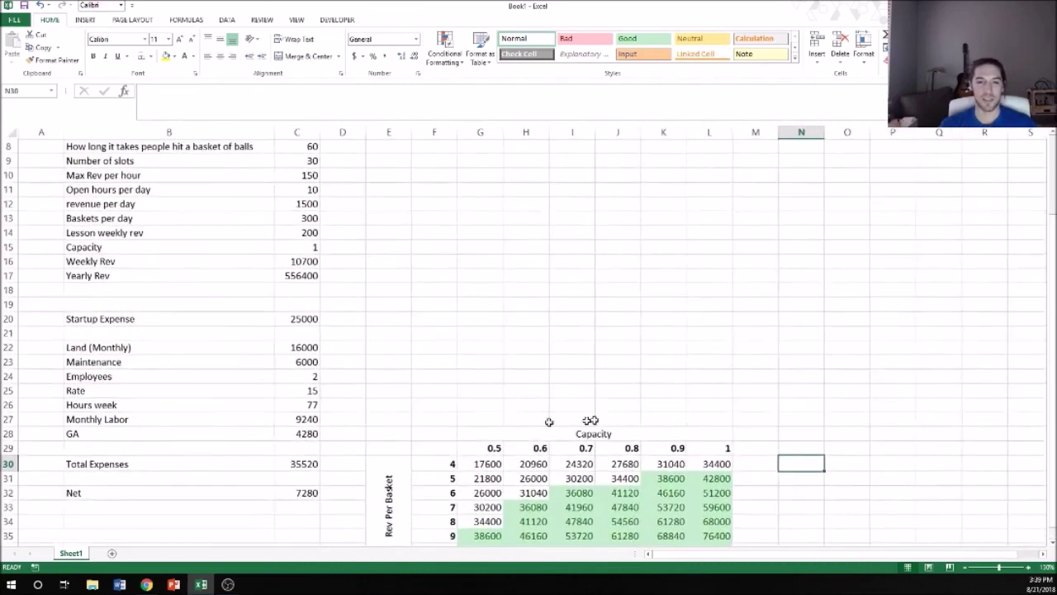
pyautogui.scroll(-1, 619, 379)
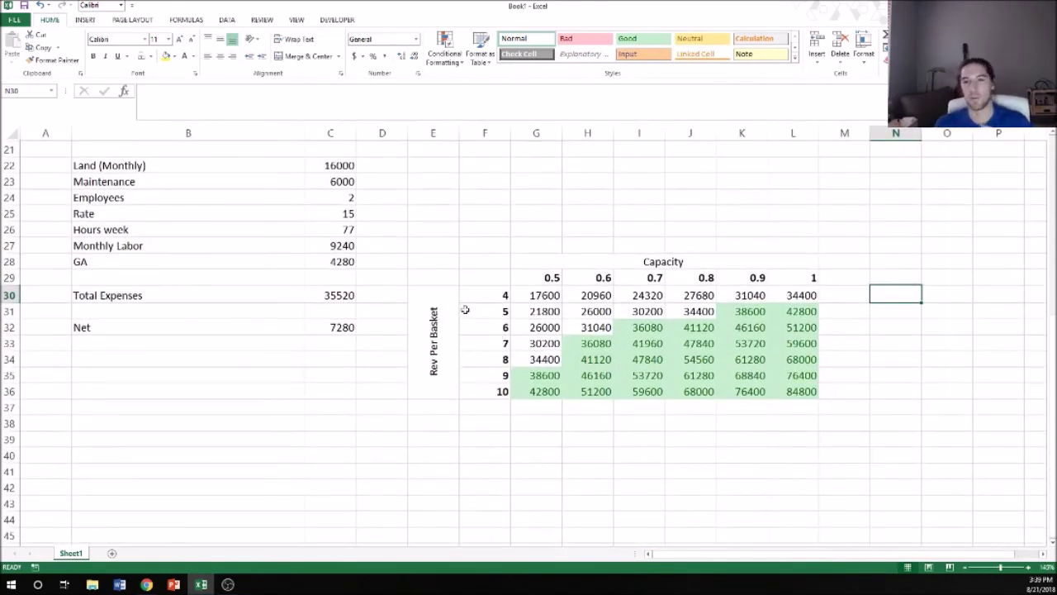
pyautogui.scroll(1, 392, 252)
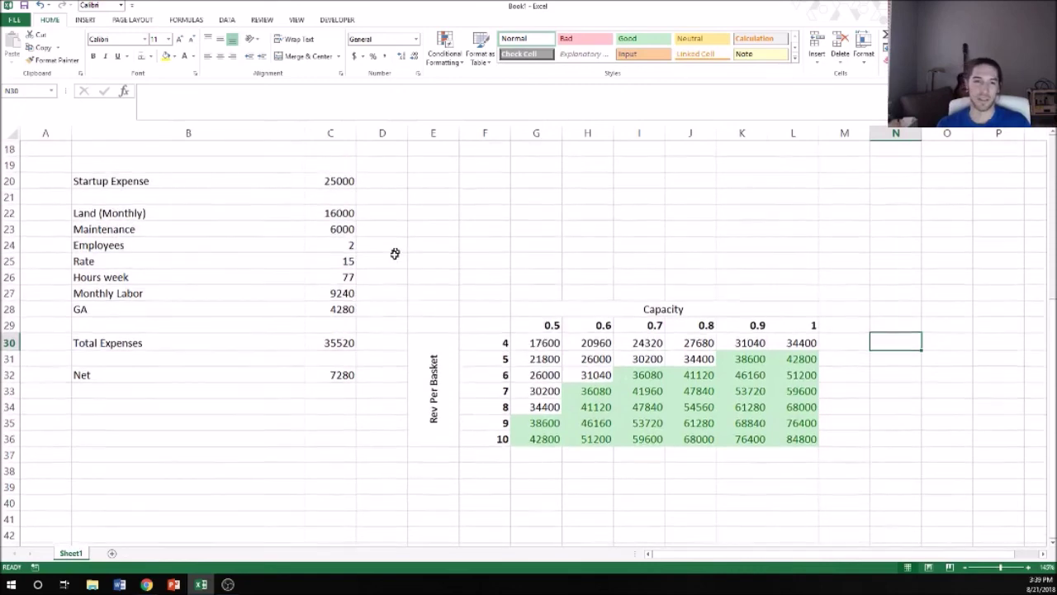
pyautogui.moveTo(153, 185); pyautogui.dragTo(248, 342)
pyautogui.scroll(6, 435, 326)
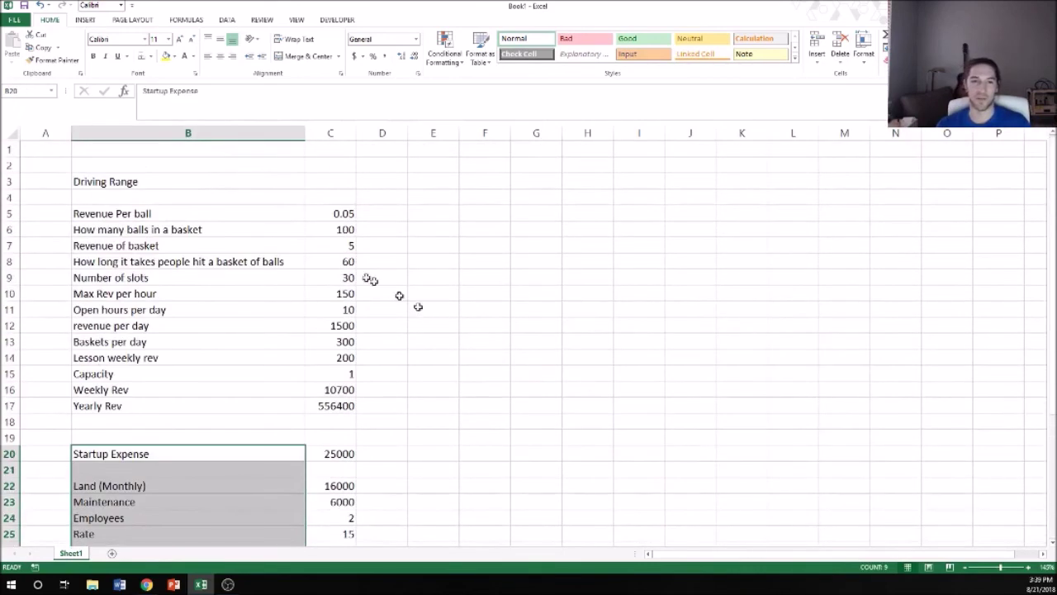
pyautogui.moveTo(128, 217); pyautogui.dragTo(330, 406)
pyautogui.click(518, 403)
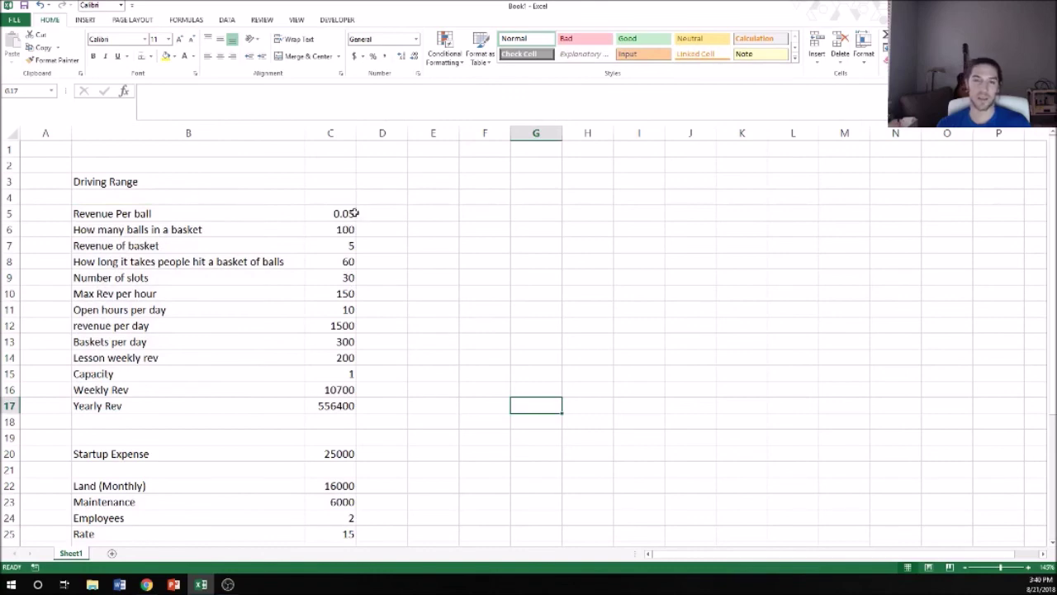
# Examine the table's highlighted revenues by capacity and basket price, including G35:G36 at 0.5 capacity, H33, K35, K36 and L36
pyautogui.scroll(-6, 353, 214)
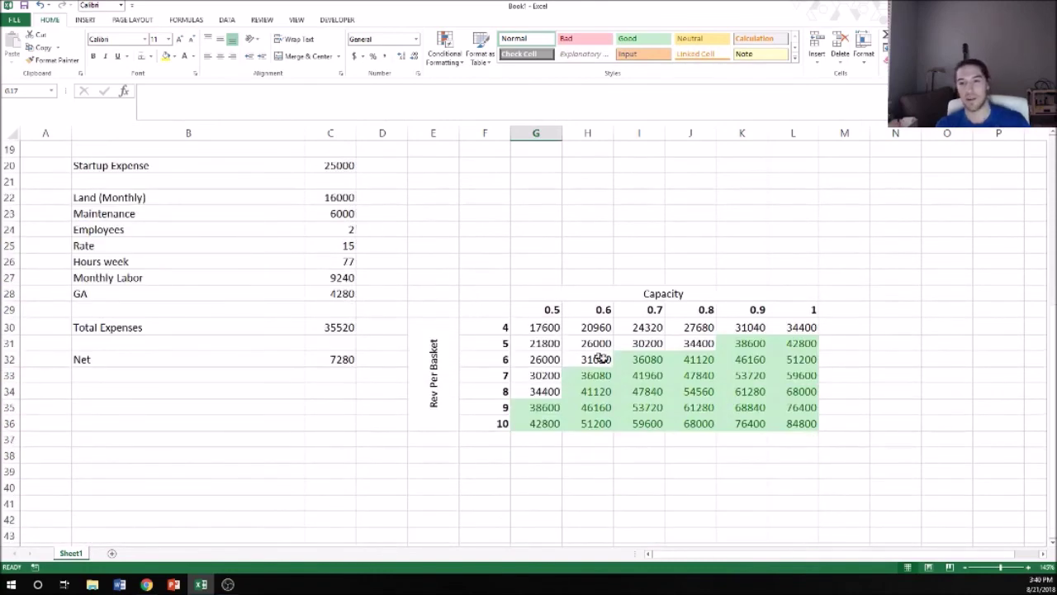
pyautogui.moveTo(803, 301); pyautogui.dragTo(421, 420)
pyautogui.moveTo(552, 312); pyautogui.dragTo(710, 310)
pyautogui.moveTo(499, 331); pyautogui.dragTo(793, 424)
pyautogui.click(677, 439)
pyautogui.click(586, 461)
pyautogui.moveTo(539, 405); pyautogui.dragTo(541, 424)
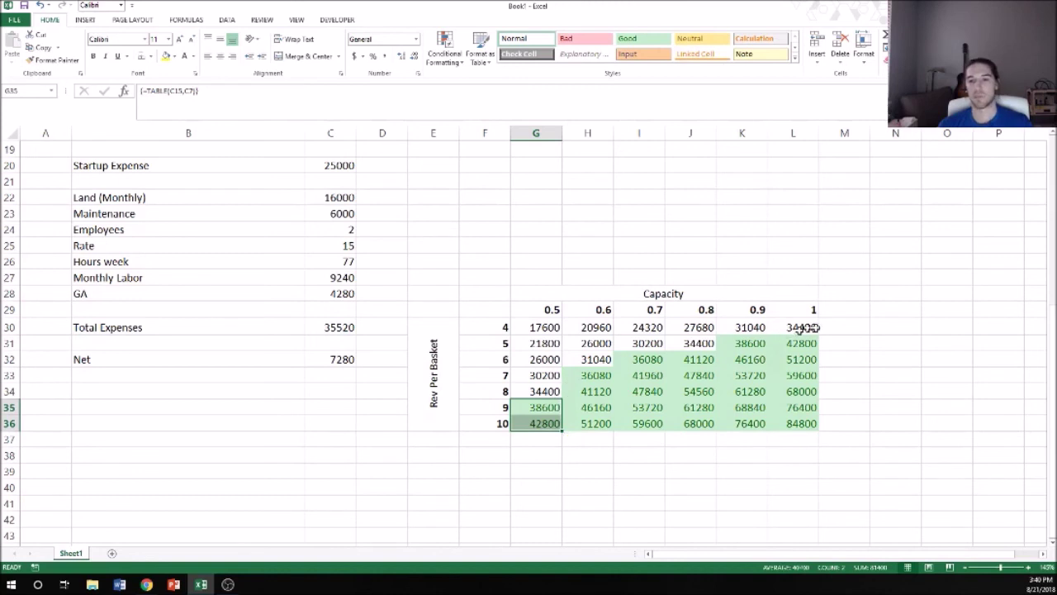
pyautogui.click(804, 421)
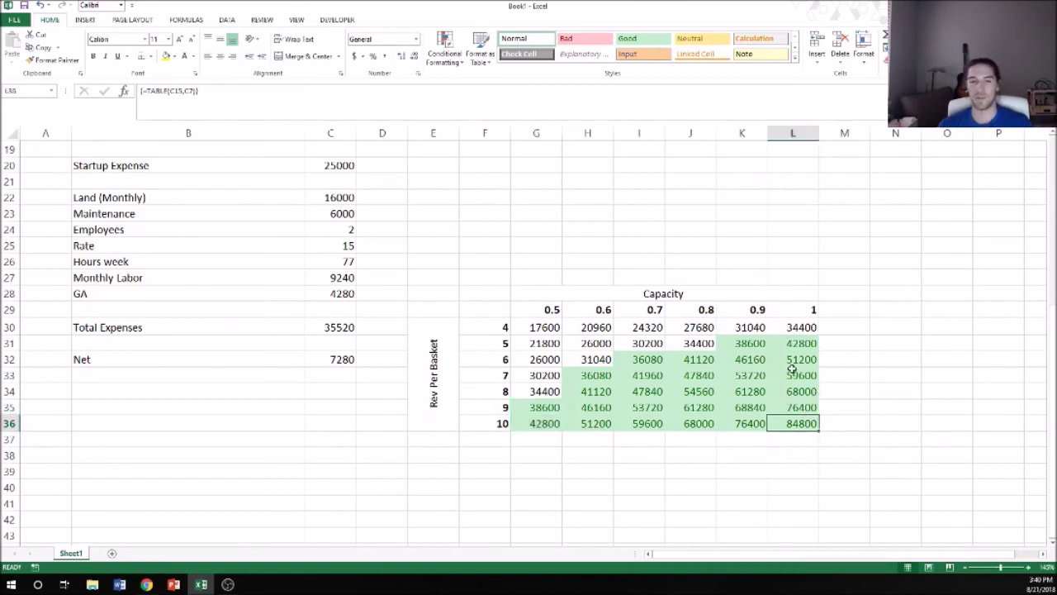
pyautogui.click(753, 423)
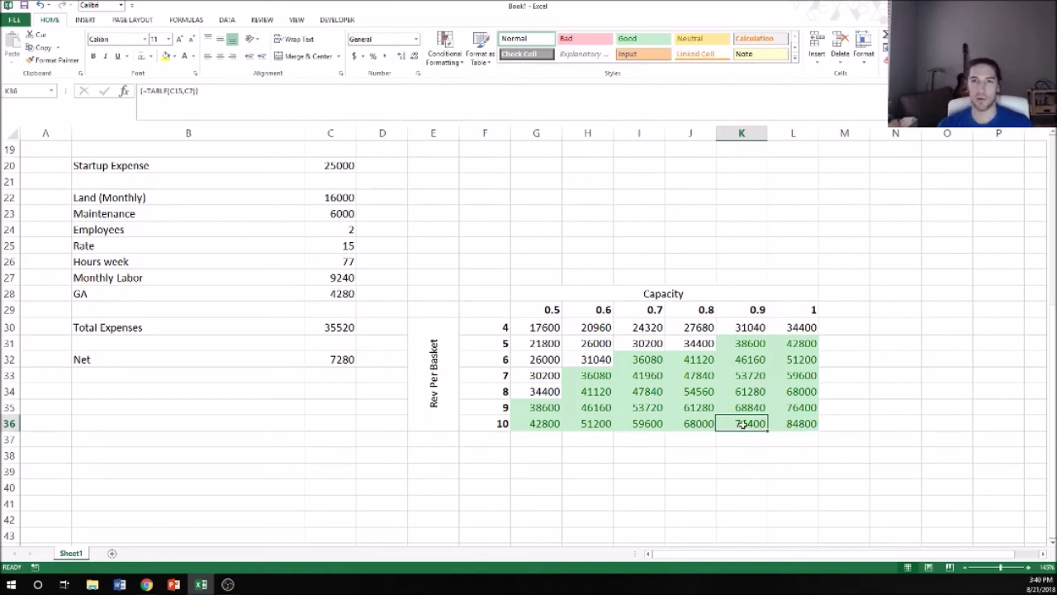
pyautogui.click(547, 309)
pyautogui.click(547, 406)
pyautogui.click(596, 378)
pyautogui.click(724, 413)
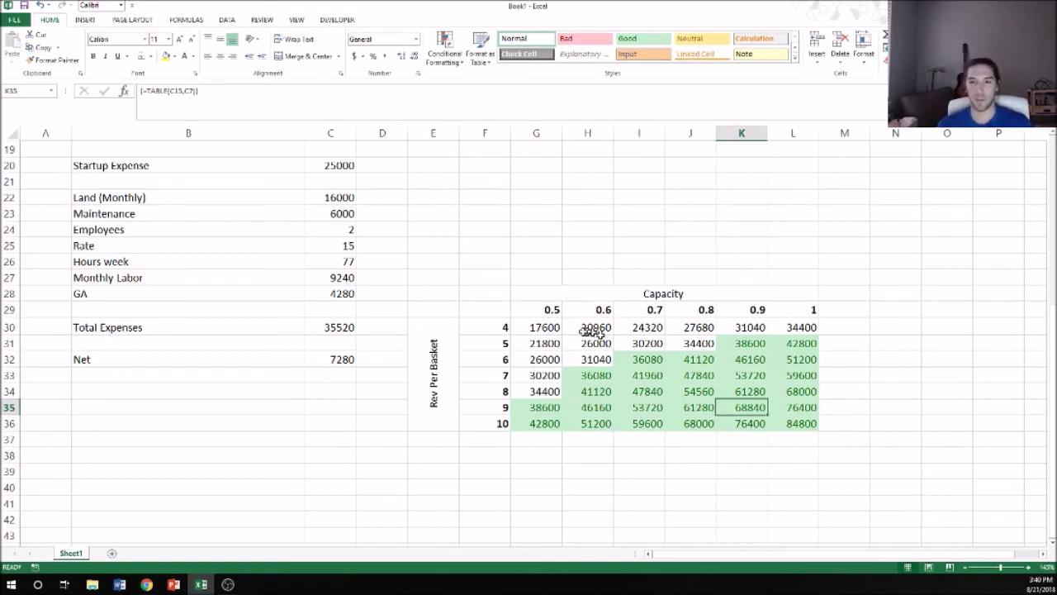
# Review the whole two-variable table in E28:L36 with its Capacity and Rev Per Basket headings
pyautogui.moveTo(450, 297); pyautogui.dragTo(805, 425)
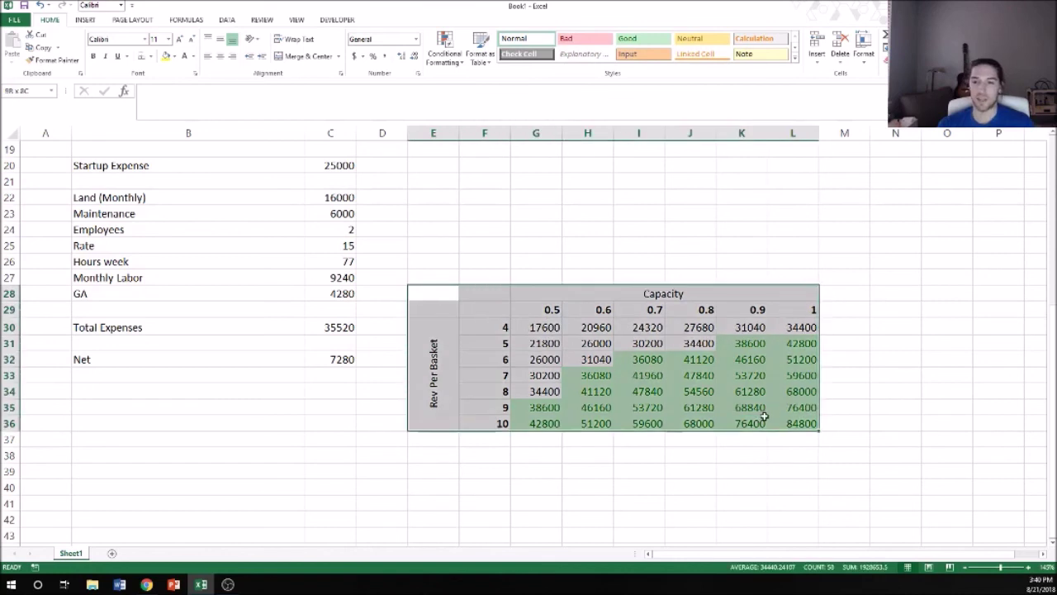
pyautogui.click(909, 429)
pyautogui.click(805, 289)
pyautogui.moveTo(806, 289); pyautogui.dragTo(425, 408)
pyautogui.moveTo(670, 460); pyautogui.dragTo(670, 477)
pyautogui.click(670, 478)
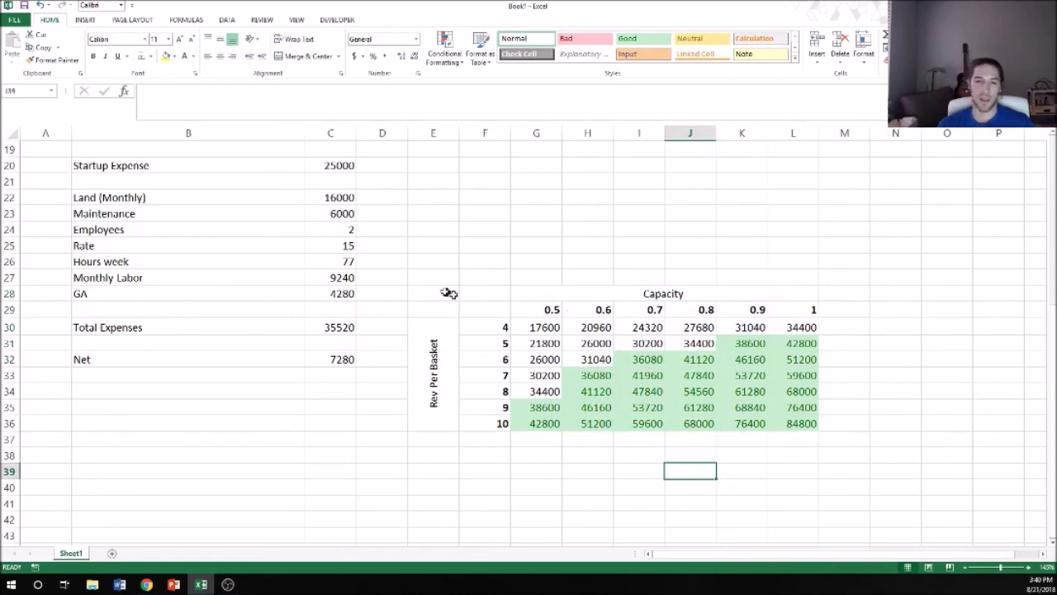
pyautogui.moveTo(448, 293); pyautogui.dragTo(699, 406)
pyautogui.click(877, 445)
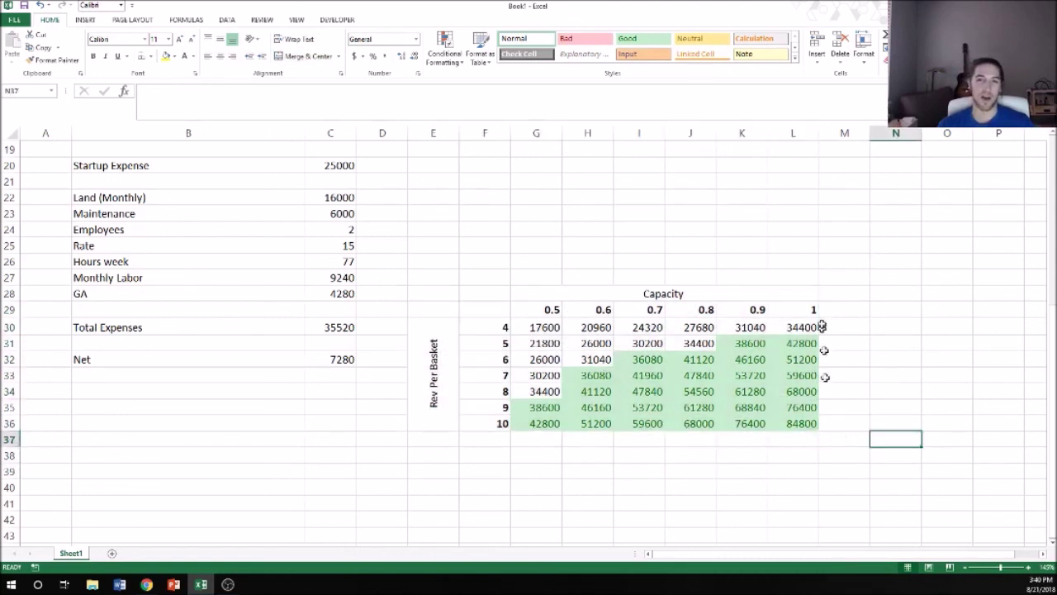